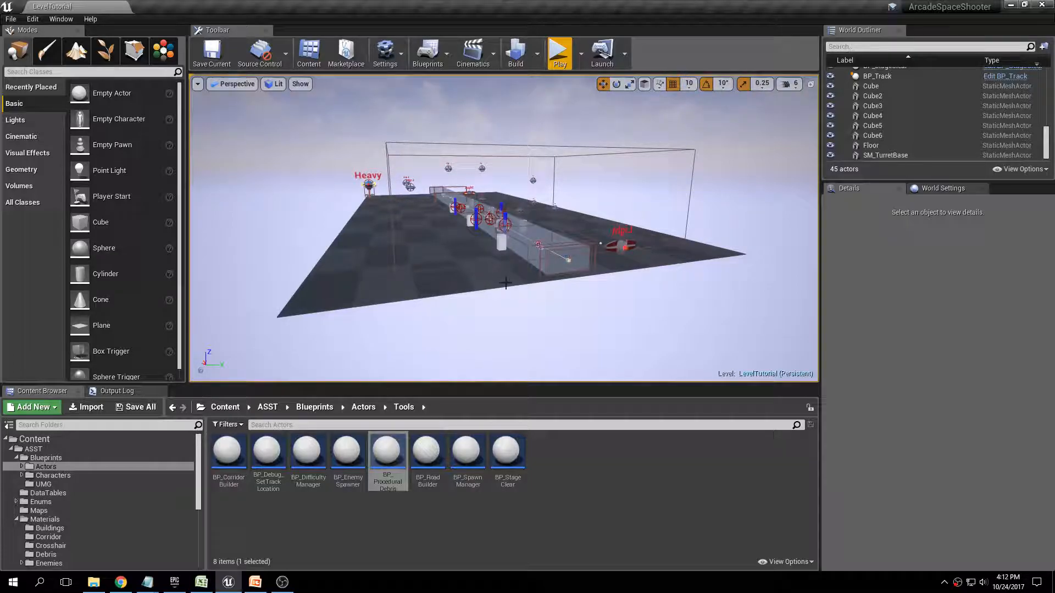
Step: Open the LevelTutorial2 map from the ASST Maps folder
click(64, 449)
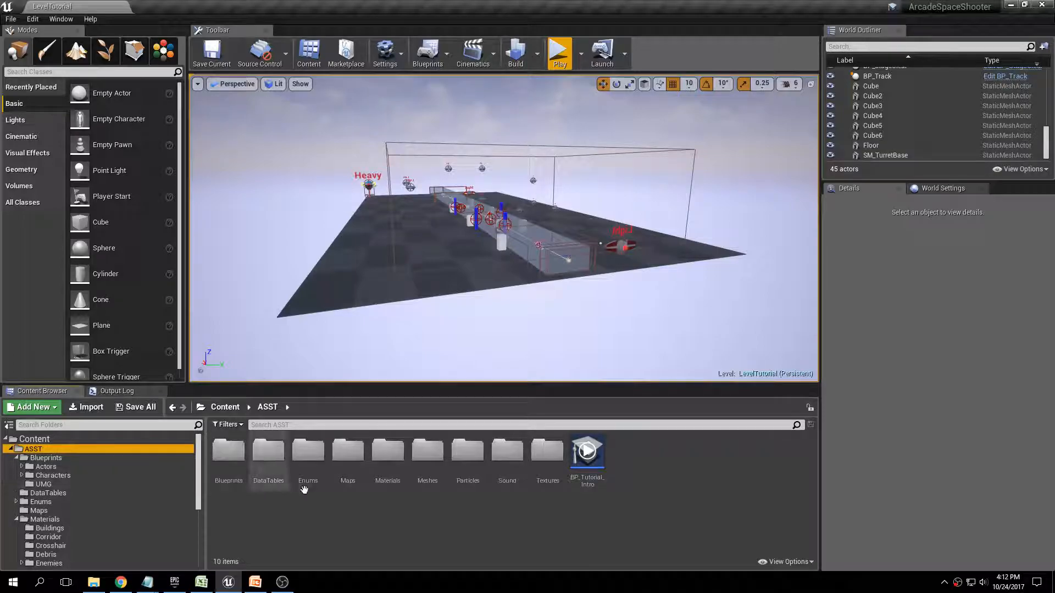
double_click(346, 450)
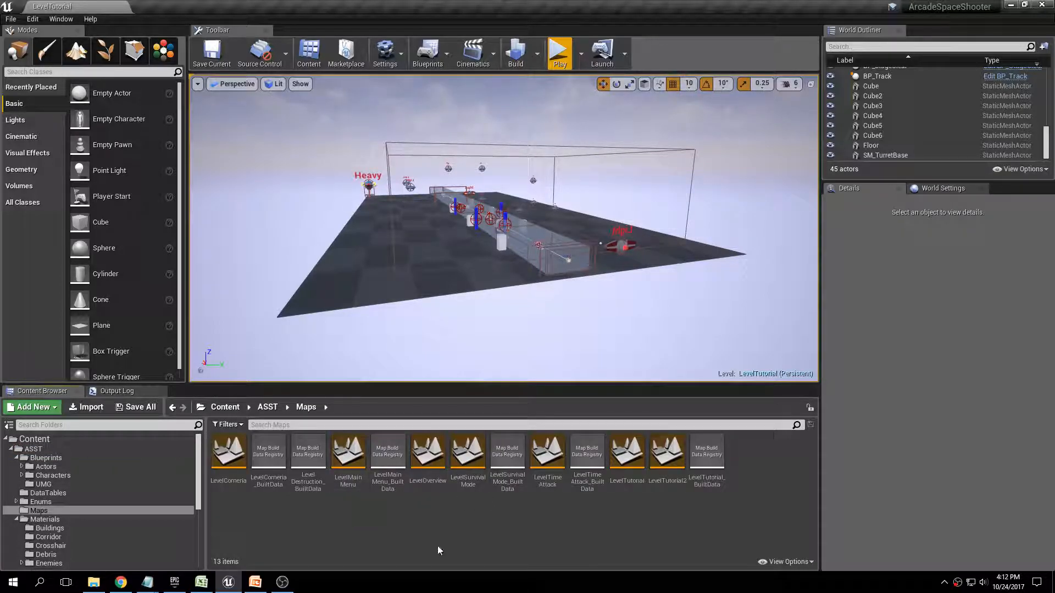
double_click(667, 451)
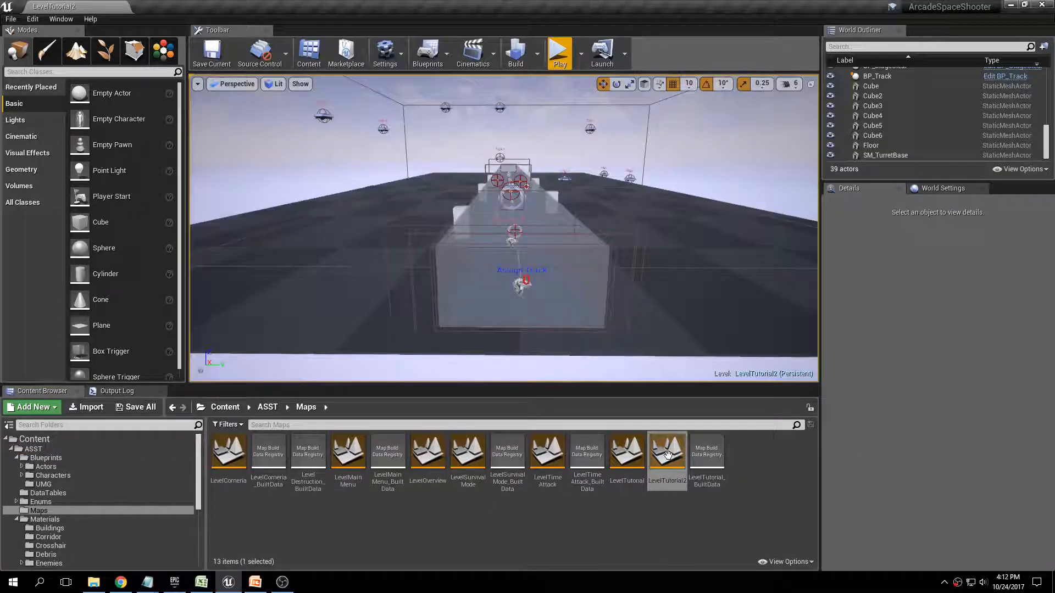
key(a)
right_drag(686, 171, 735, 168)
key(s)
key(w)
key(d)
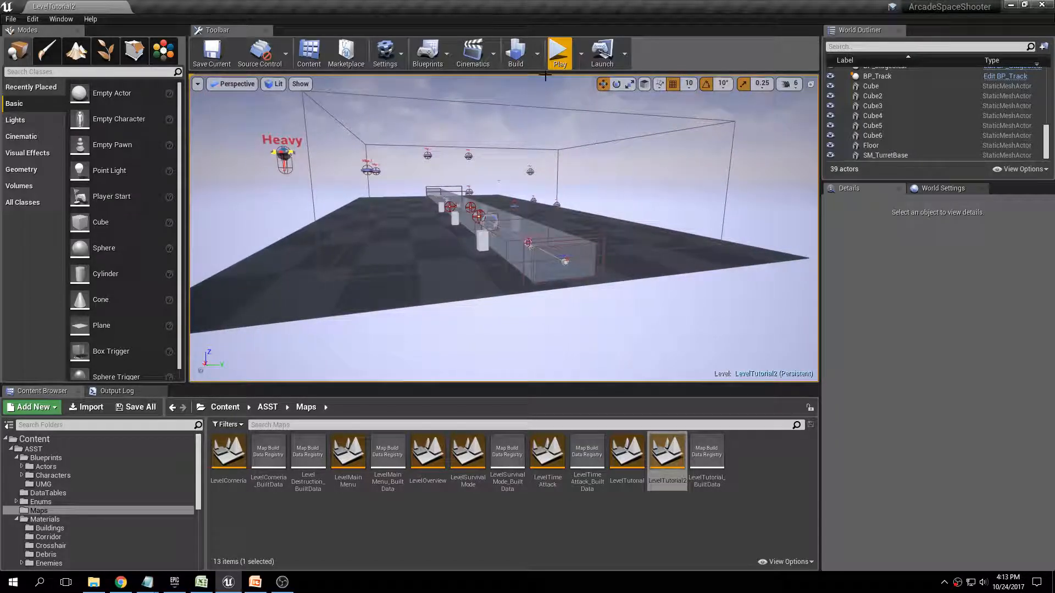
Step: Delete the Atmospheric Fog and Sky Sphere actors from the 0. Components folder of the level
drag(1045, 138, 1046, 82)
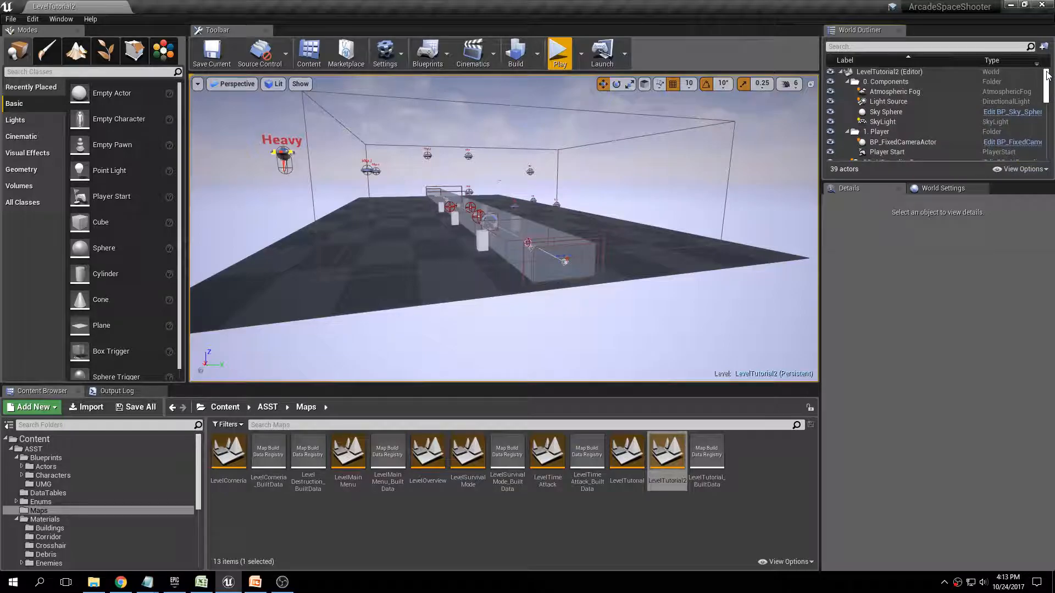
click(884, 92)
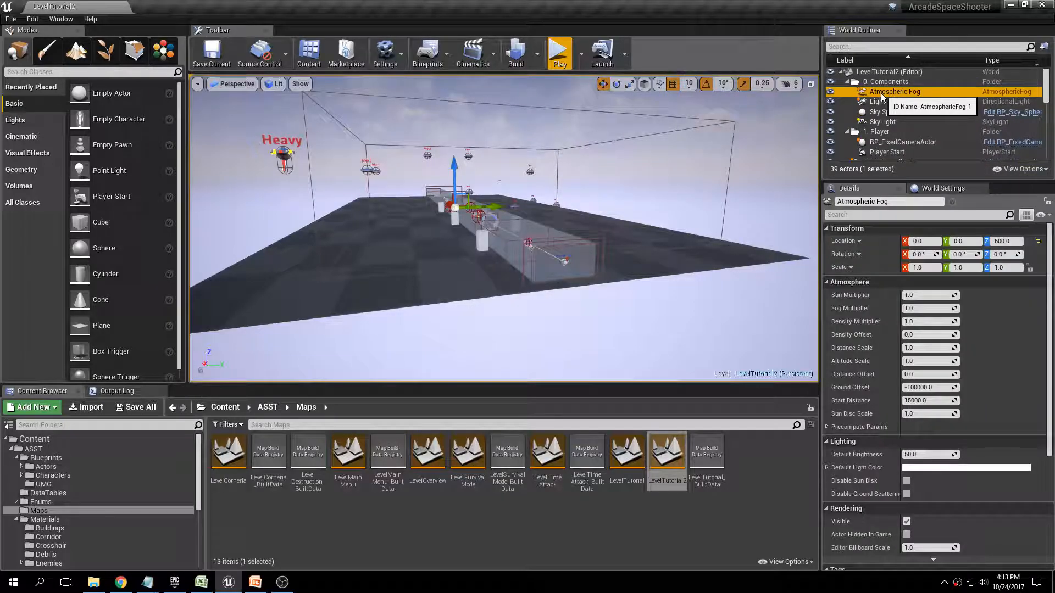
key(Delete)
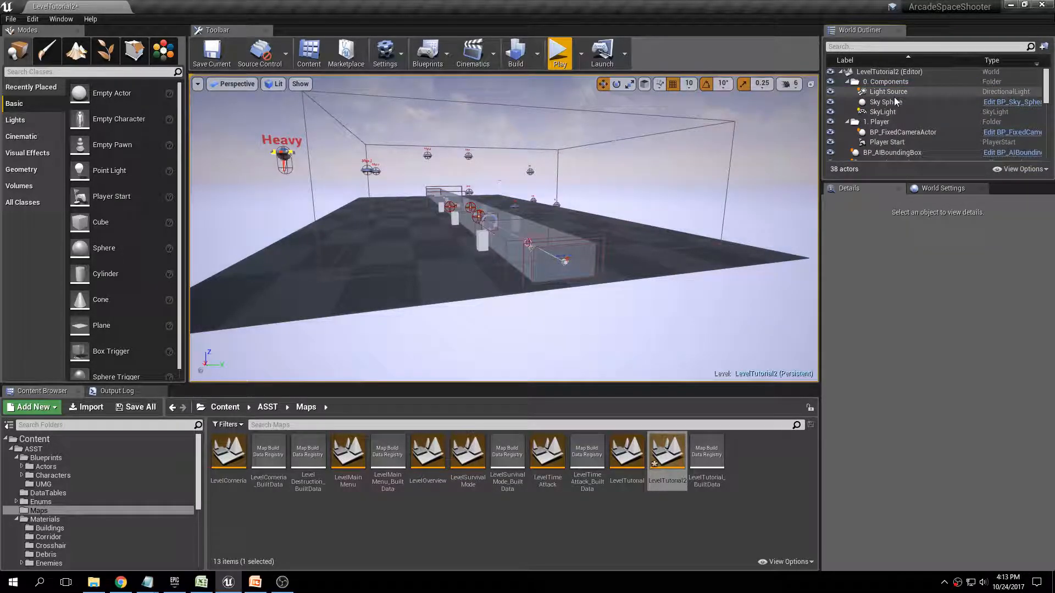
click(884, 103)
key(Delete)
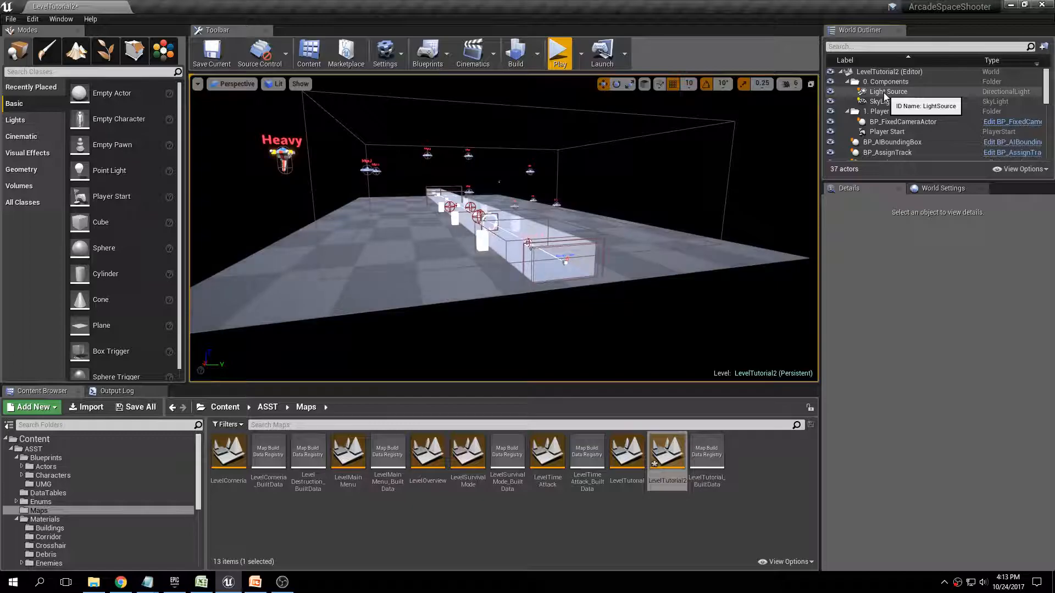
Step: Inspect the Light Source and SkyLight actors and where they sit in the level
click(888, 93)
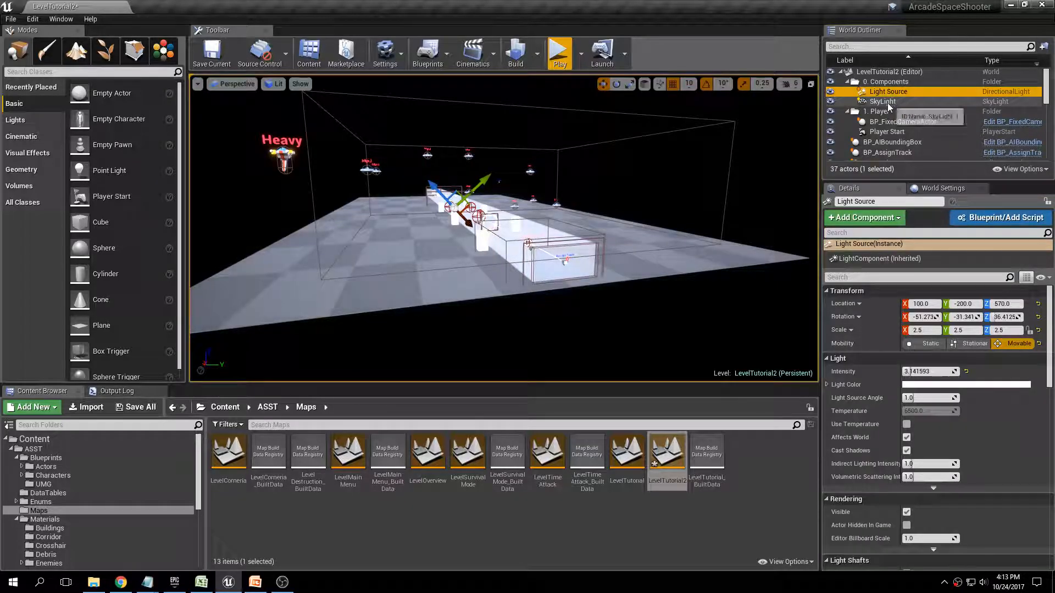
click(888, 104)
right_drag(626, 192, 643, 156)
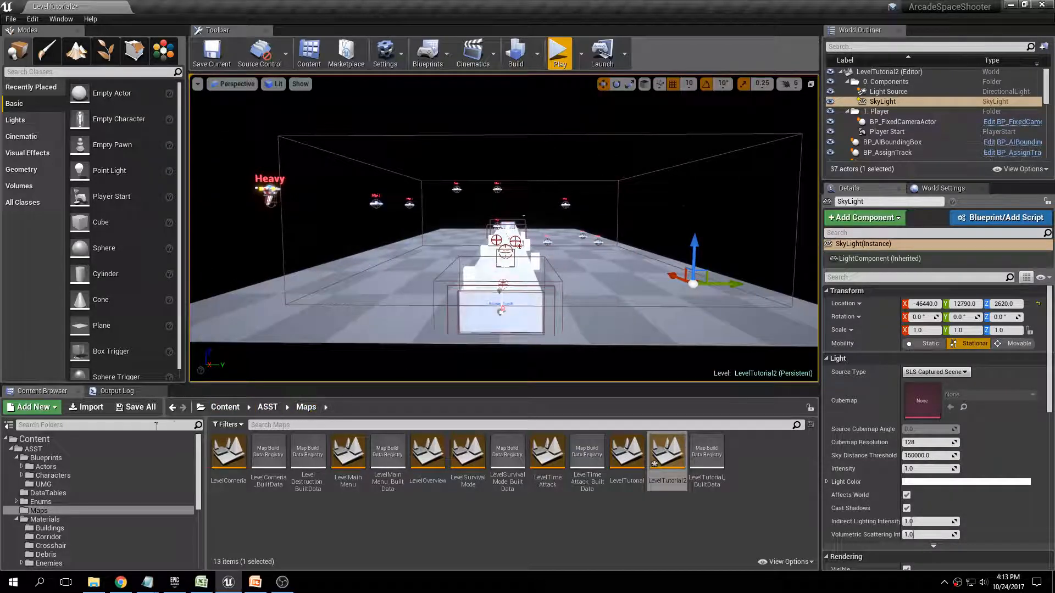
Step: Place the BP_Skybox blueprint from ASST/Blueprints/Actors/Skybox in the level
click(60, 459)
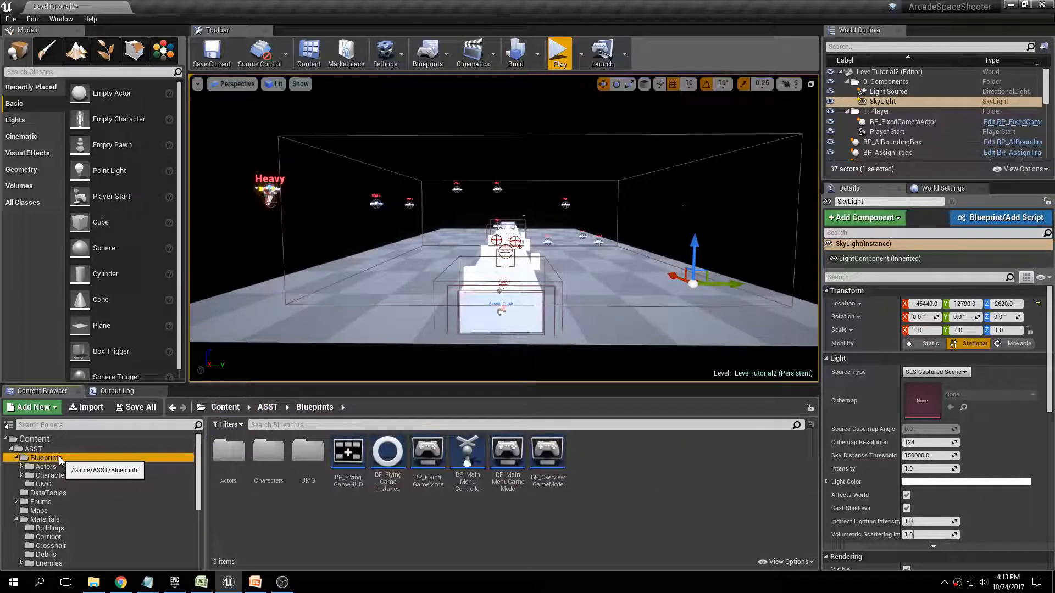
double_click(230, 451)
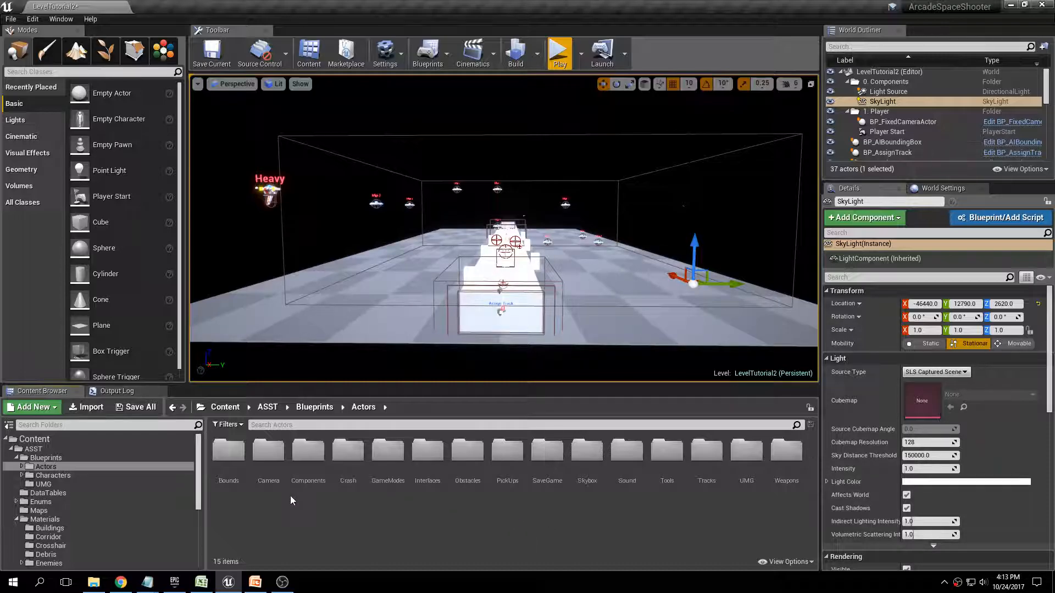
double_click(595, 456)
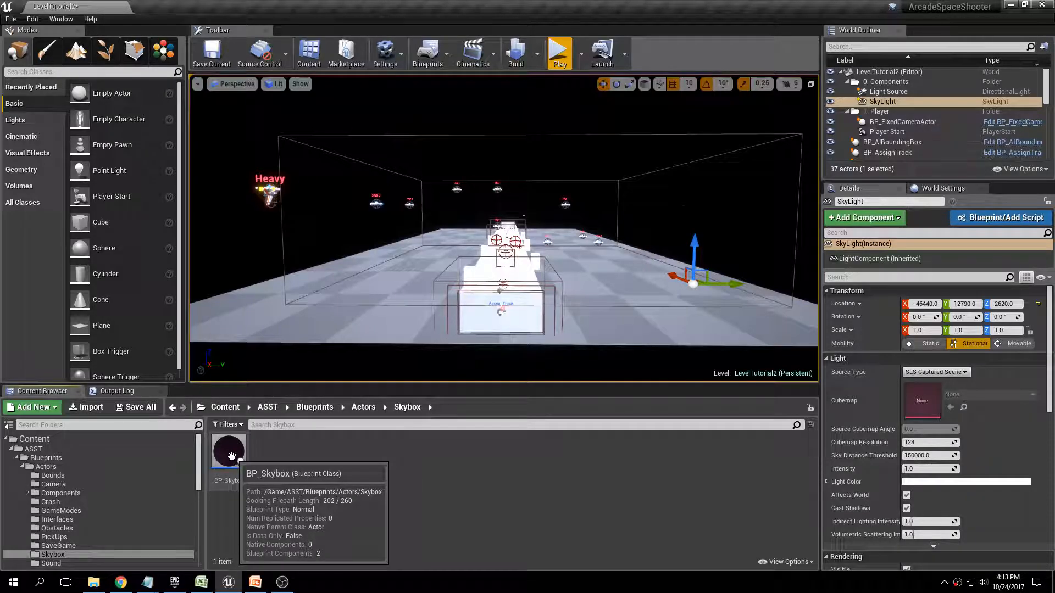
drag(231, 456, 501, 258)
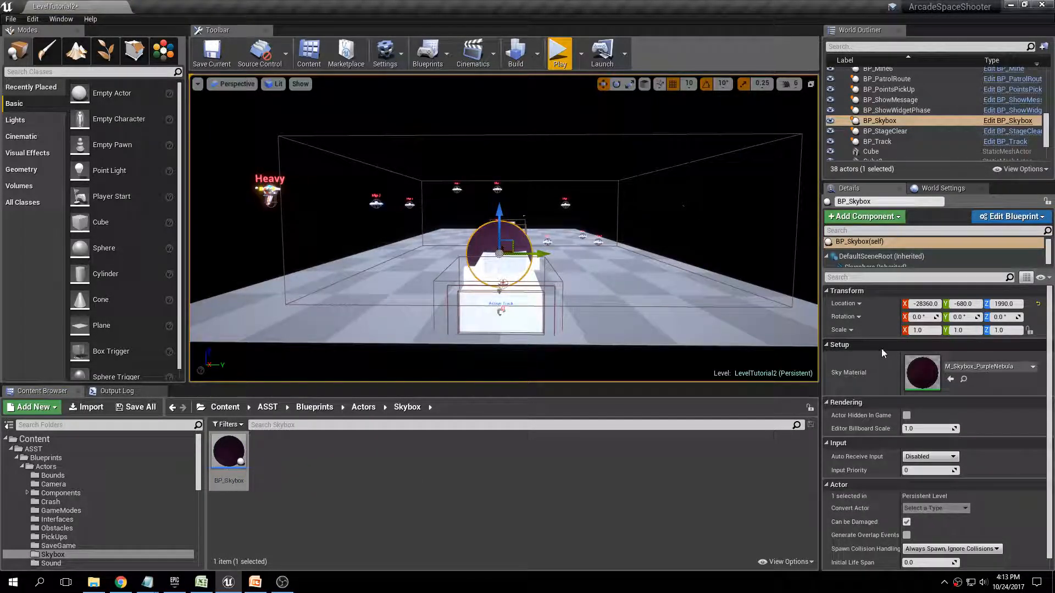
Step: Move the BP_Skybox actor into the 0. Components folder of the level
right_click(886, 122)
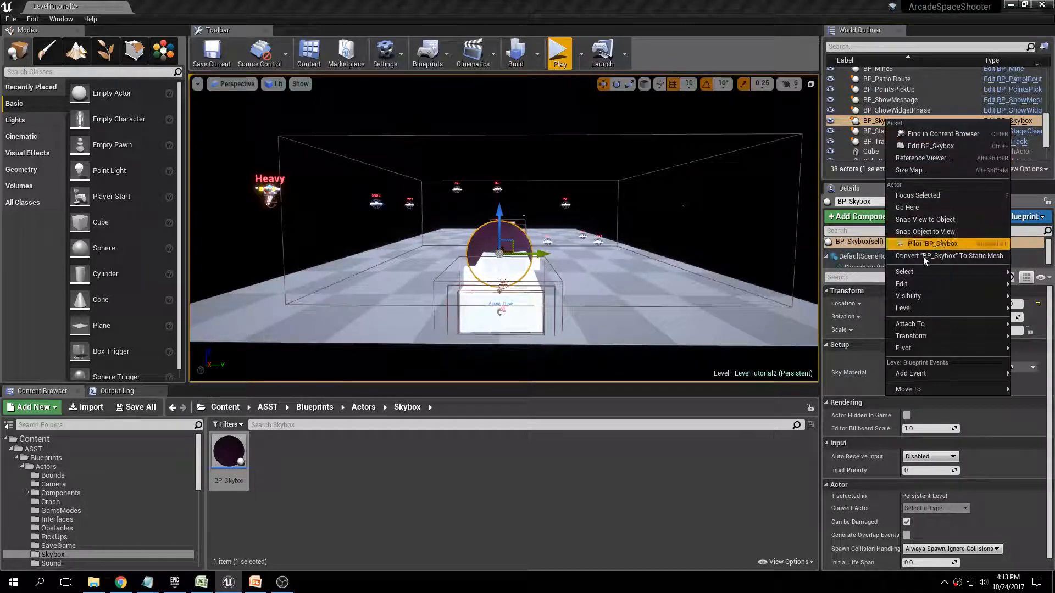
mouse_move(932, 388)
click(858, 438)
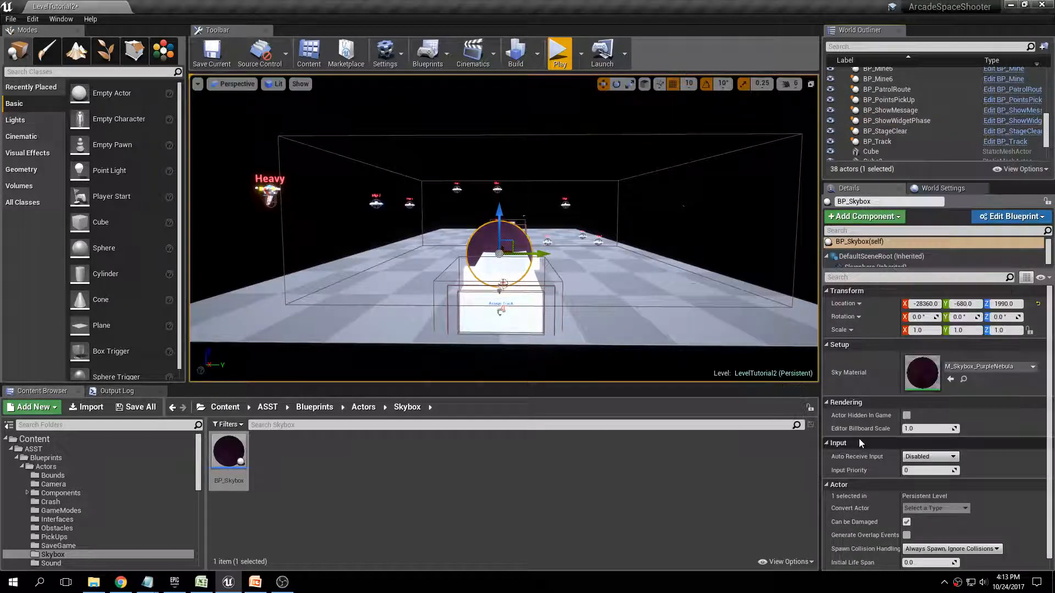
scroll(1047, 130, up, 3)
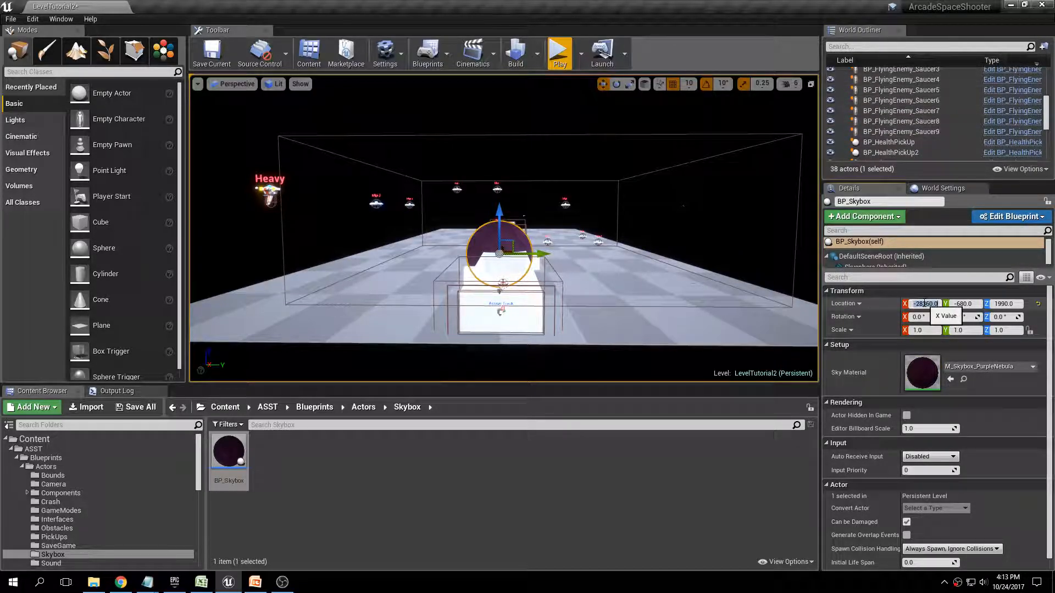
Step: Set the location of BP_Skybox to 0, 0, 0
key(Tab)
text(0)
key(Tab)
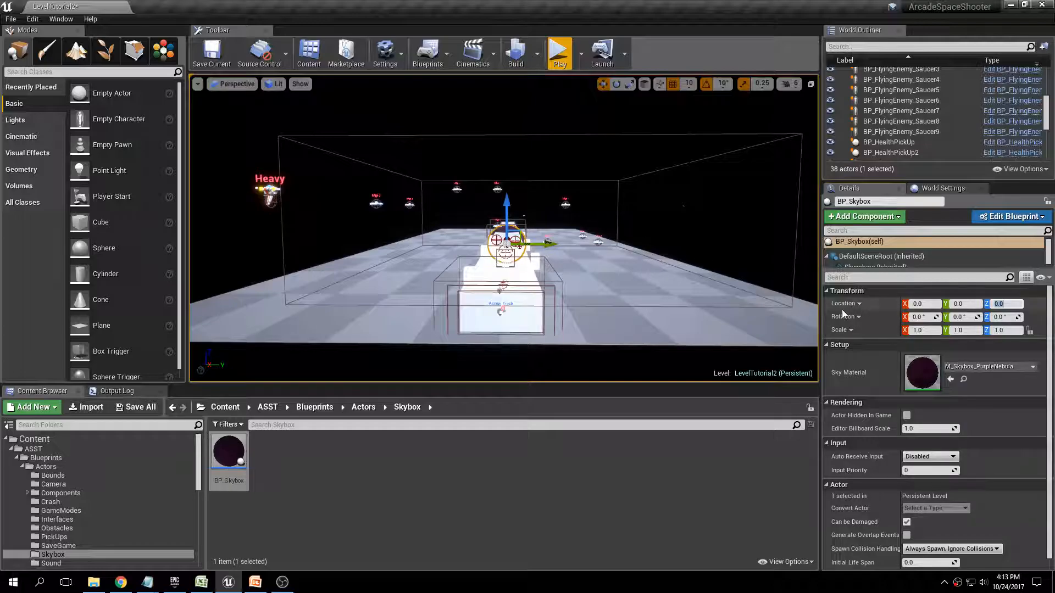
Step: Set the scale of BP_Skybox to 100 on the X, Y and Z axes so that it encloses the level
click(928, 331)
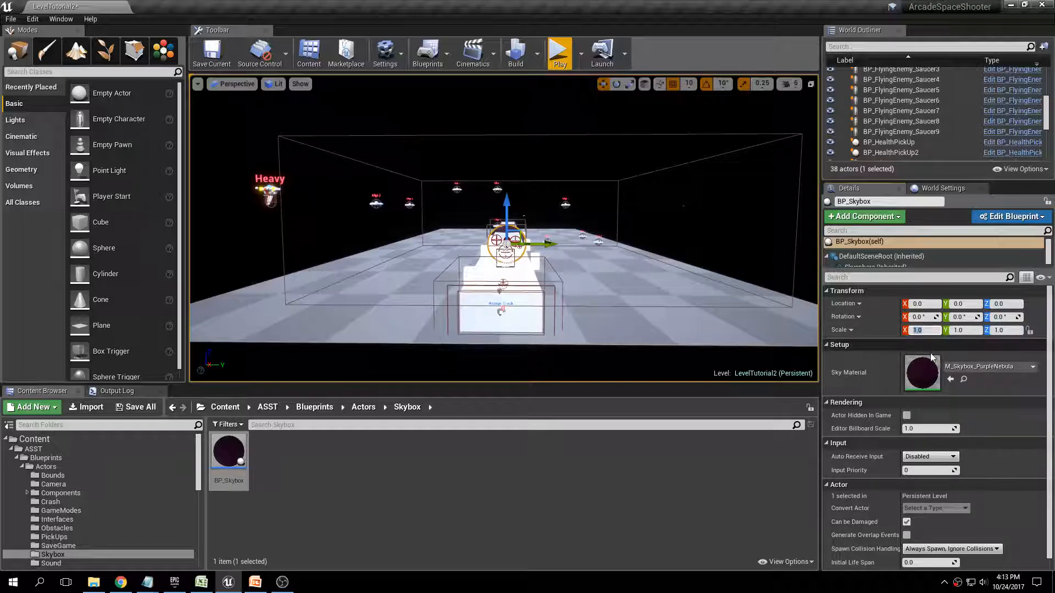
text(100)
key(Tab)
text(100)
key(Tab)
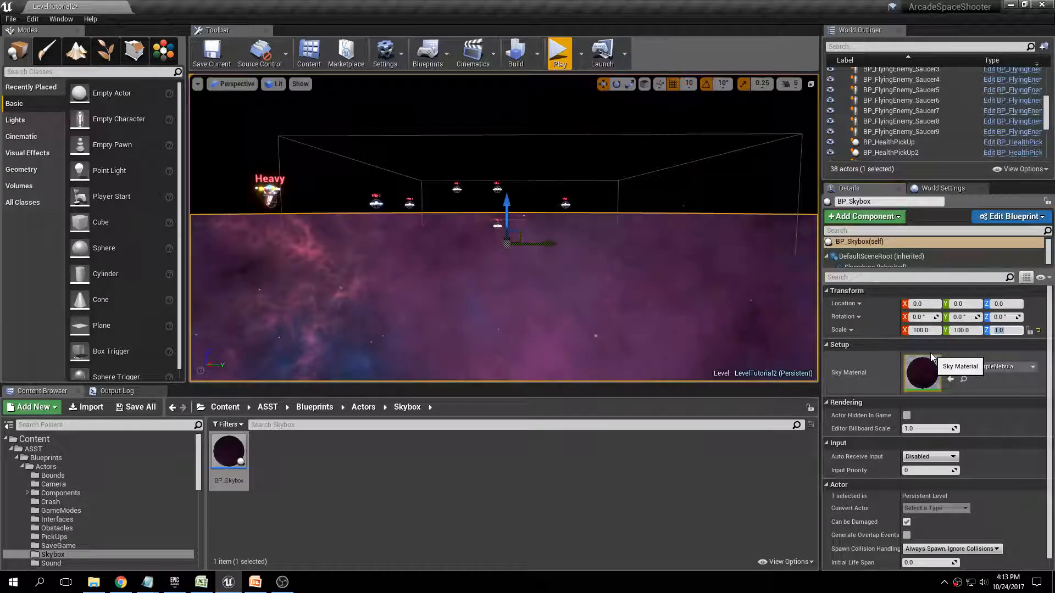
text(100)
key(Return)
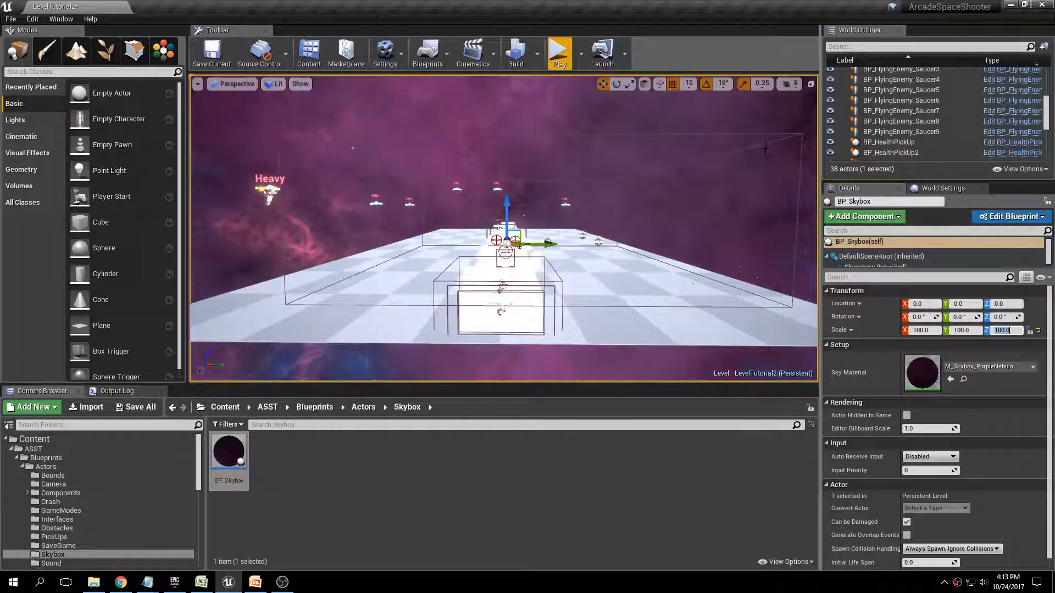
right_drag(439, 237, 340, 236)
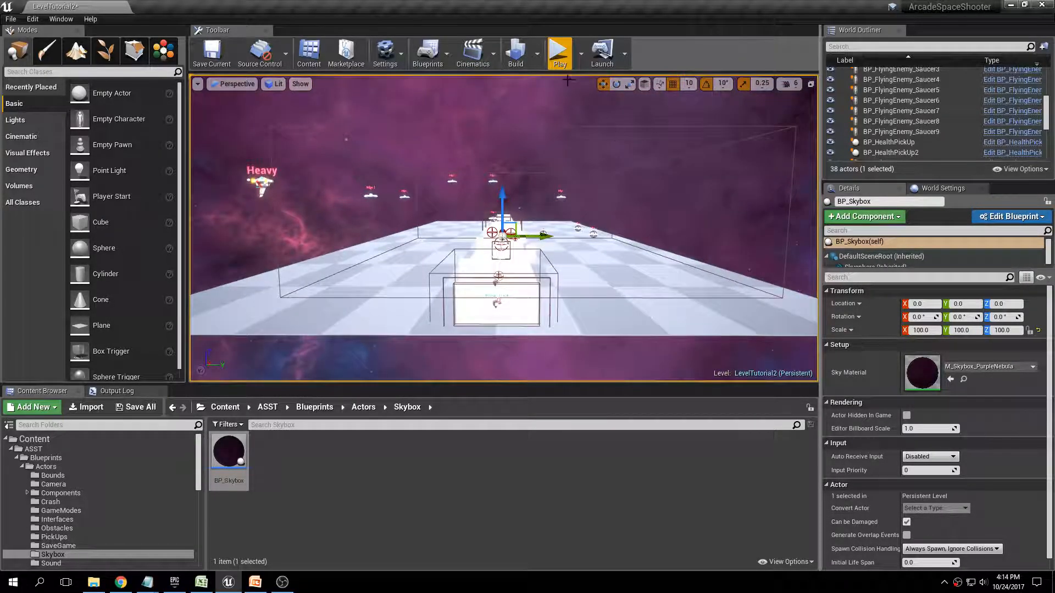
Step: Playtest the level with the new skybox and stop the session
click(580, 53)
click(604, 205)
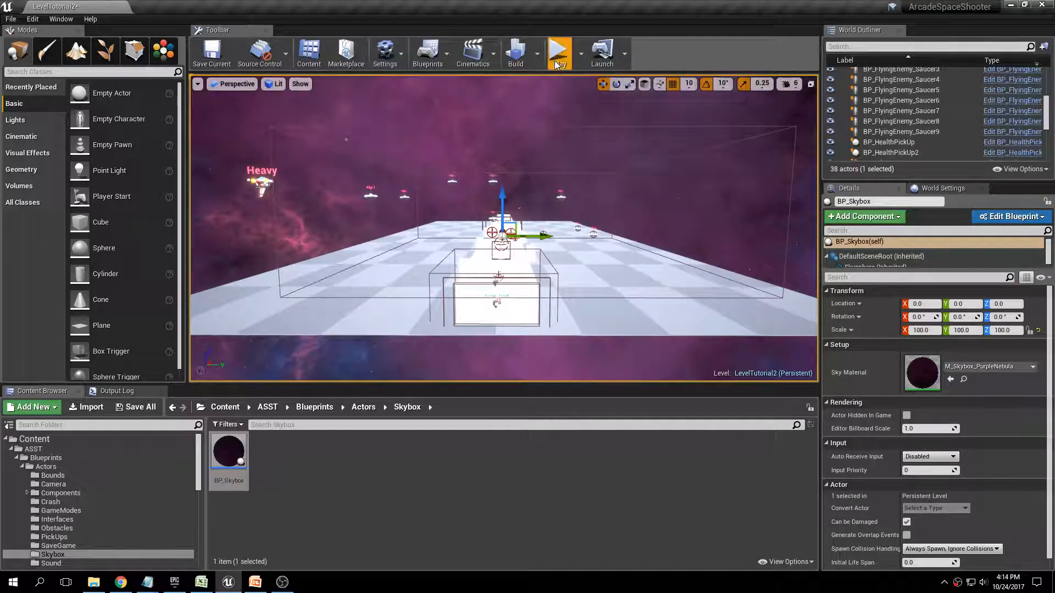
click(558, 55)
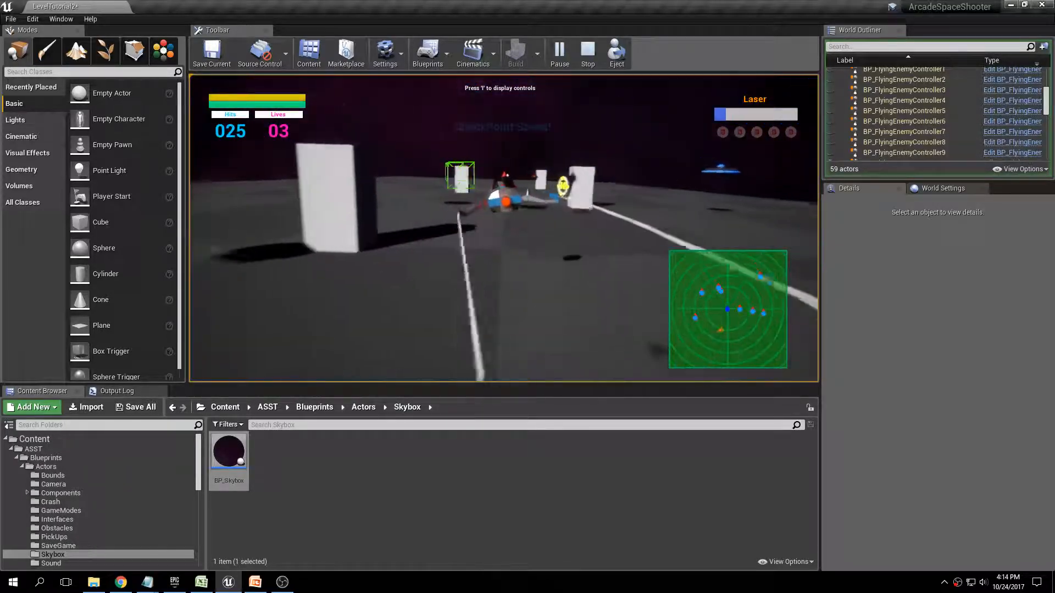
key(Escape)
Step: Delete the Floor mesh beneath the course
right_drag(603, 190, 560, 220)
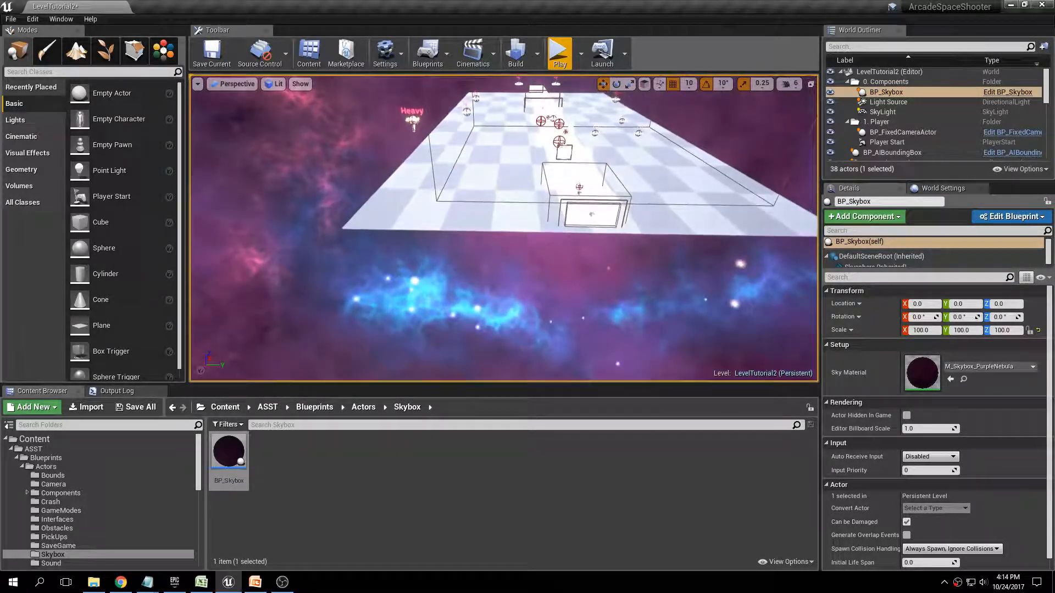
click(419, 189)
key(Delete)
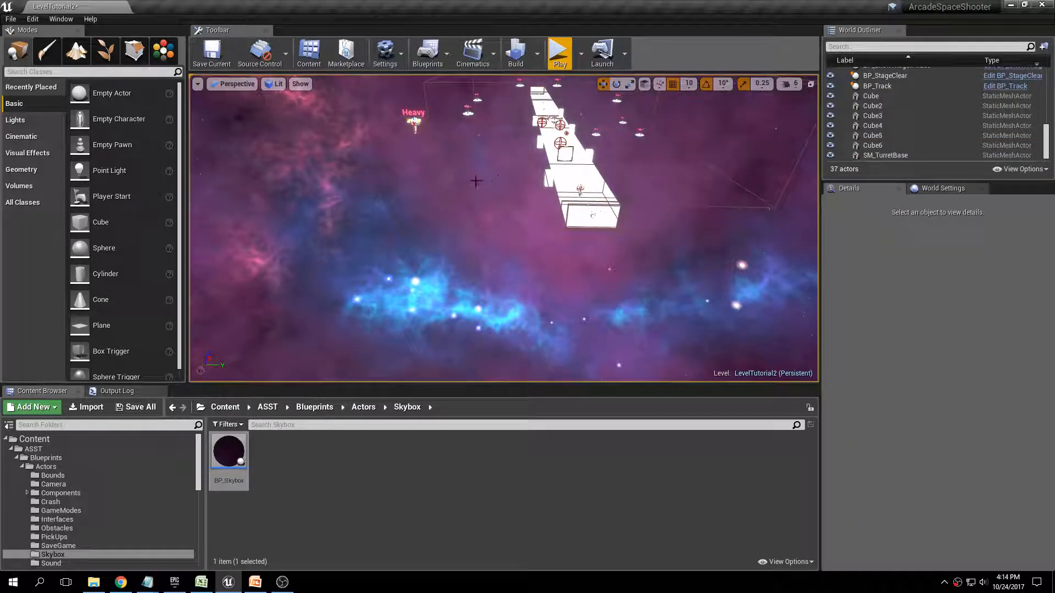
Step: Playtest the level without its floor and stop the session
right_drag(471, 179, 472, 208)
click(559, 55)
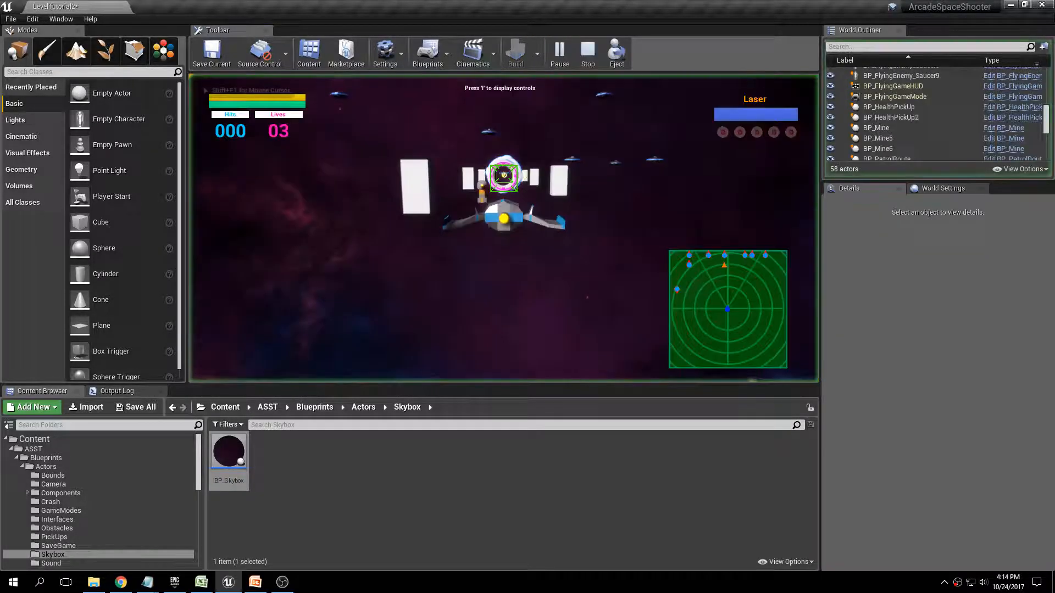
key(Escape)
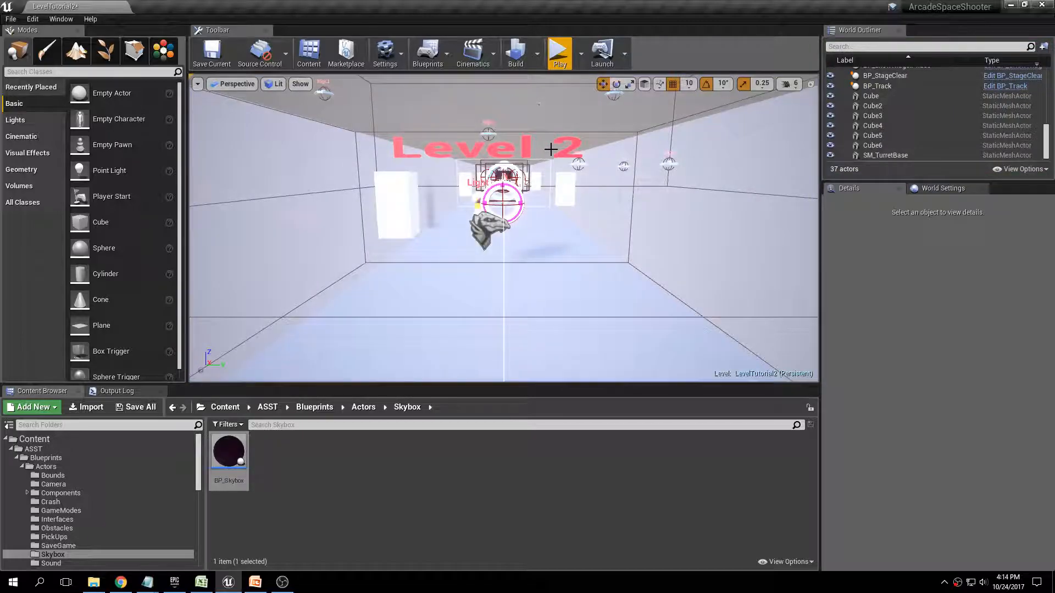
Step: Undo the deletion of the Floor mesh
key(ctrl+z)
right_drag(551, 149, 288, 261)
key(s)
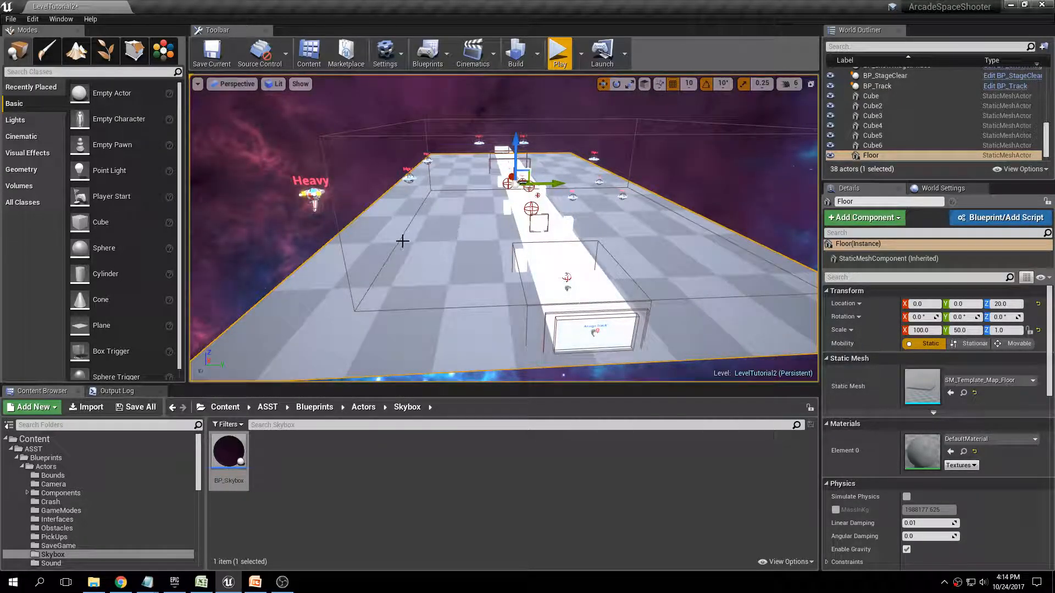
Step: Delete the Floor mesh, then the SM_TurretBase and the turret enemy above it
key(Delete)
right_drag(432, 229, 457, 229)
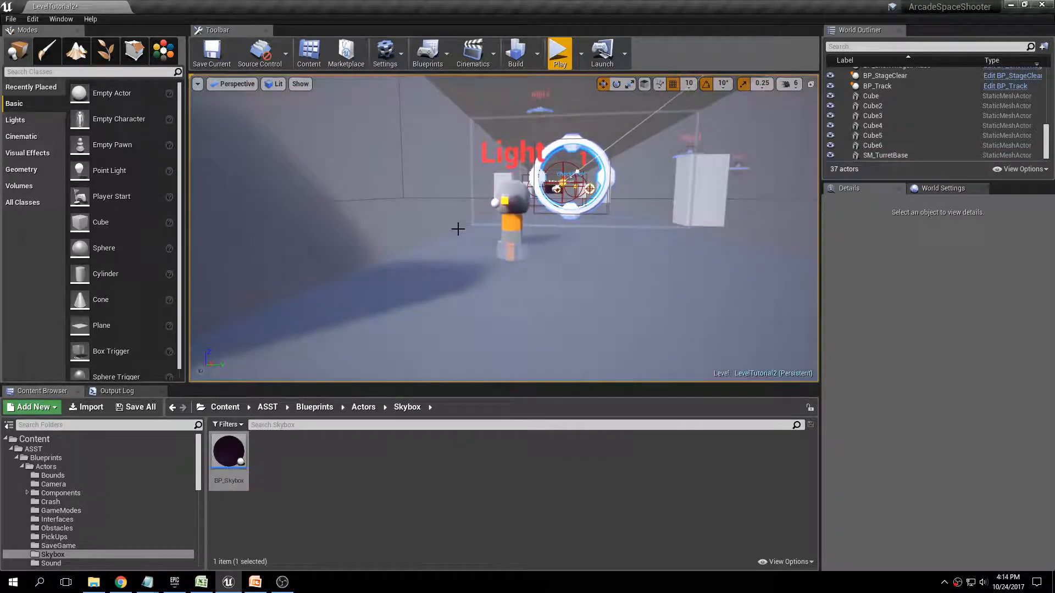
click(516, 227)
key(Delete)
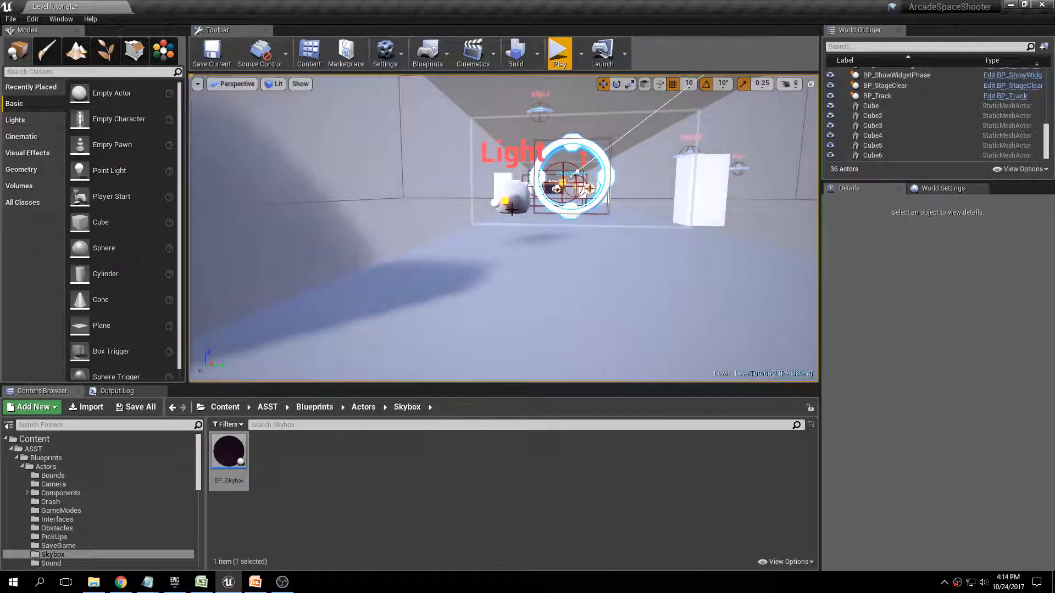
click(516, 201)
key(Delete)
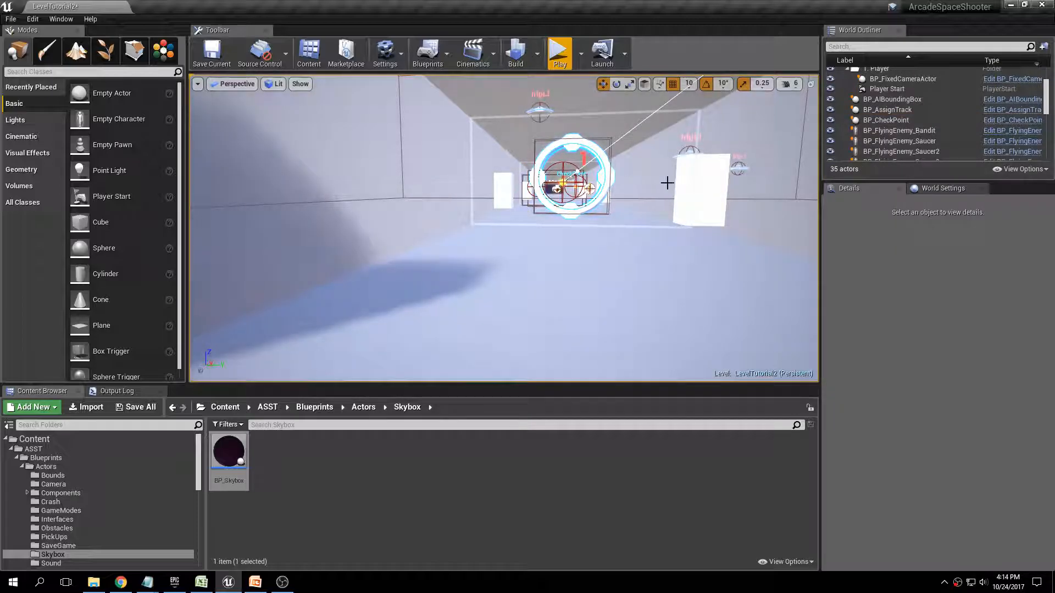
Step: Find the cube obstacles along the track and delete Cube4
click(694, 176)
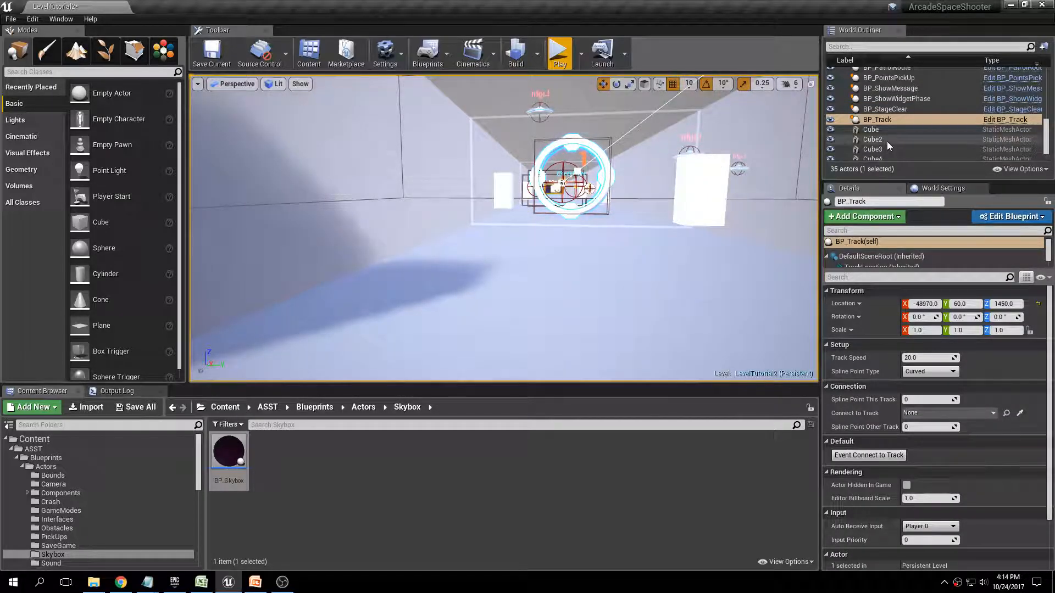
click(872, 131)
key(f)
right_drag(709, 186, 681, 199)
right_drag(497, 304, 481, 318)
click(497, 303)
key(Delete)
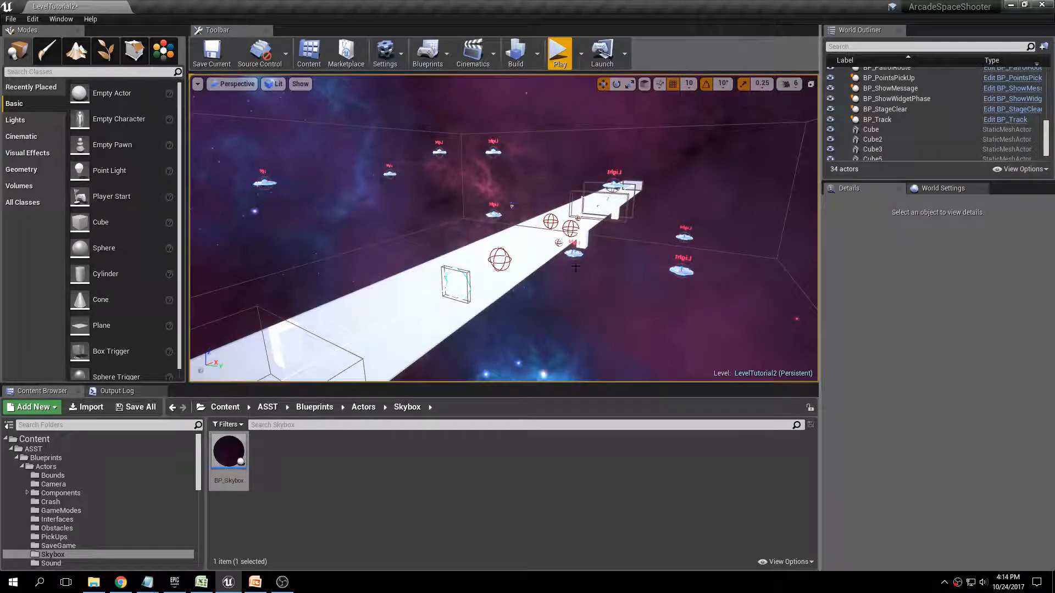
Step: Delete the remaining cube obstacles Cube, Cube2, Cube3, Cube5 and Cube6 from the level
click(882, 134)
key(Delete)
click(882, 134)
key(Delete)
click(882, 134)
key(Delete)
click(878, 146)
key(Delete)
click(878, 150)
key(Delete)
Step: Play-test the level without the obstacles, flying the ship through the open space, and end the session
right_drag(659, 220, 637, 244)
click(568, 55)
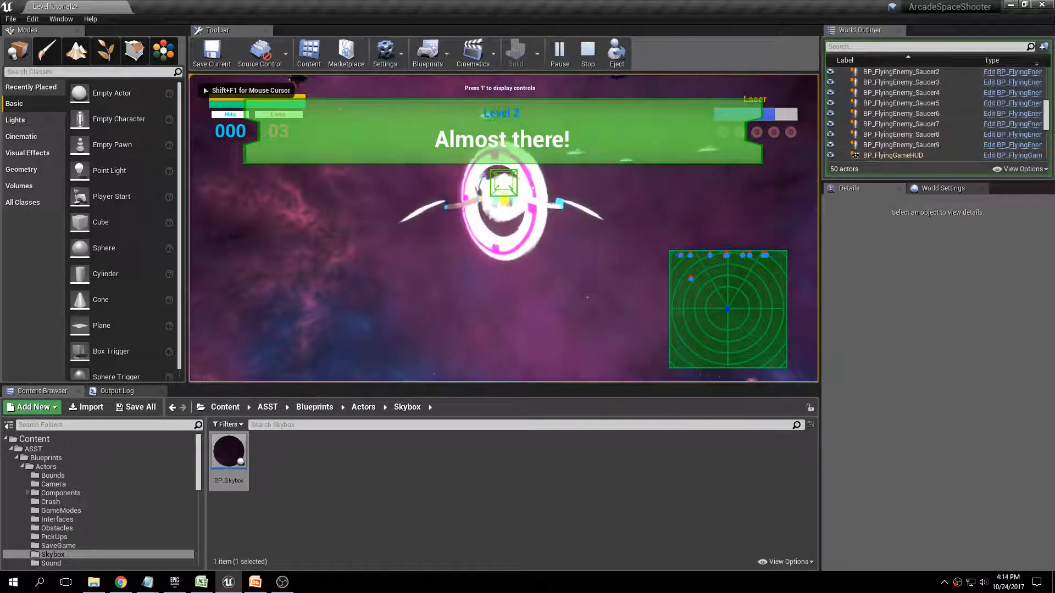
key(a)
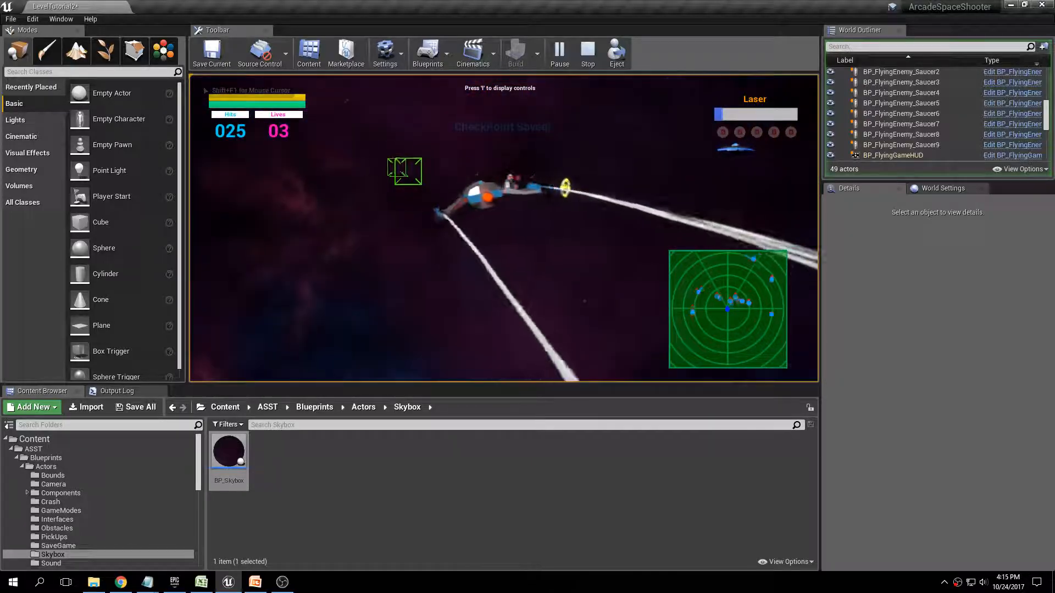
key(d)
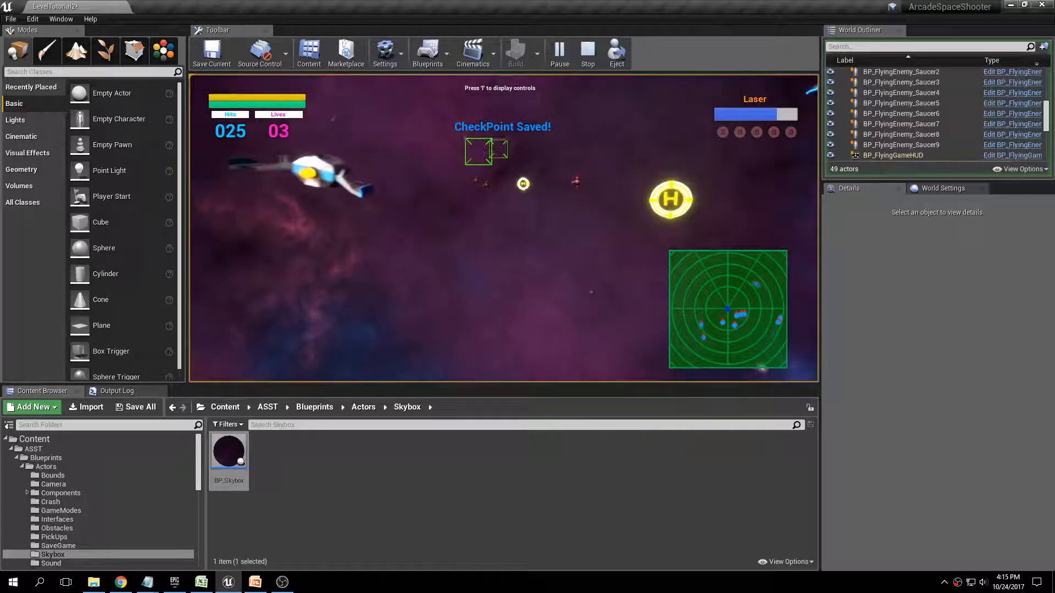
key(Escape)
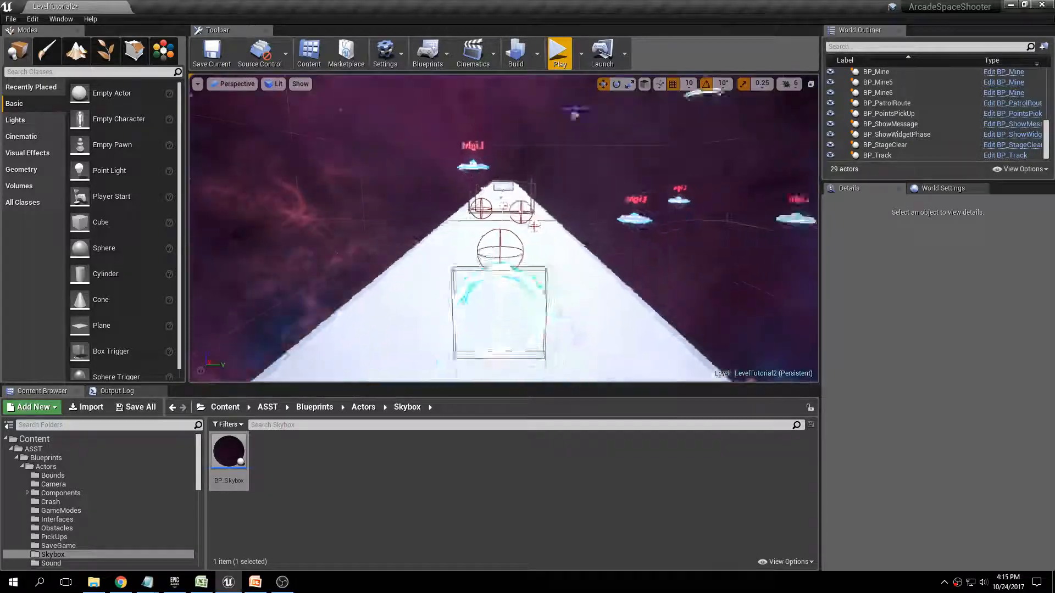
Step: Save the changes made to the LevelTutorial2 map
scroll(553, 169, down, 4)
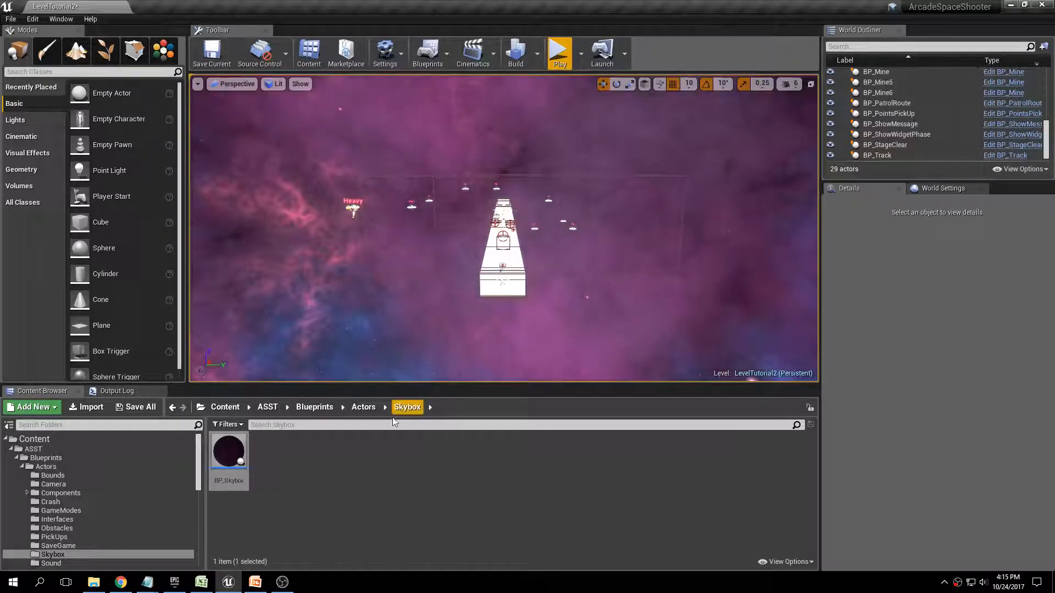
click(145, 409)
click(627, 393)
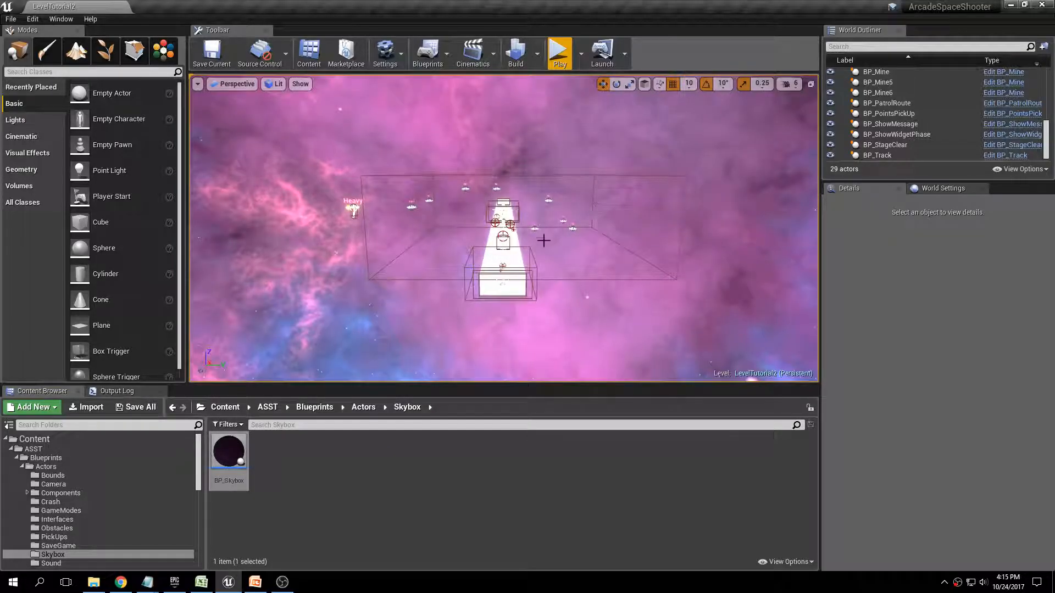
Step: Place BP_ProceduralDebris from the Actors/Tools folder in the level and set its location to 0, 0, 0
click(65, 465)
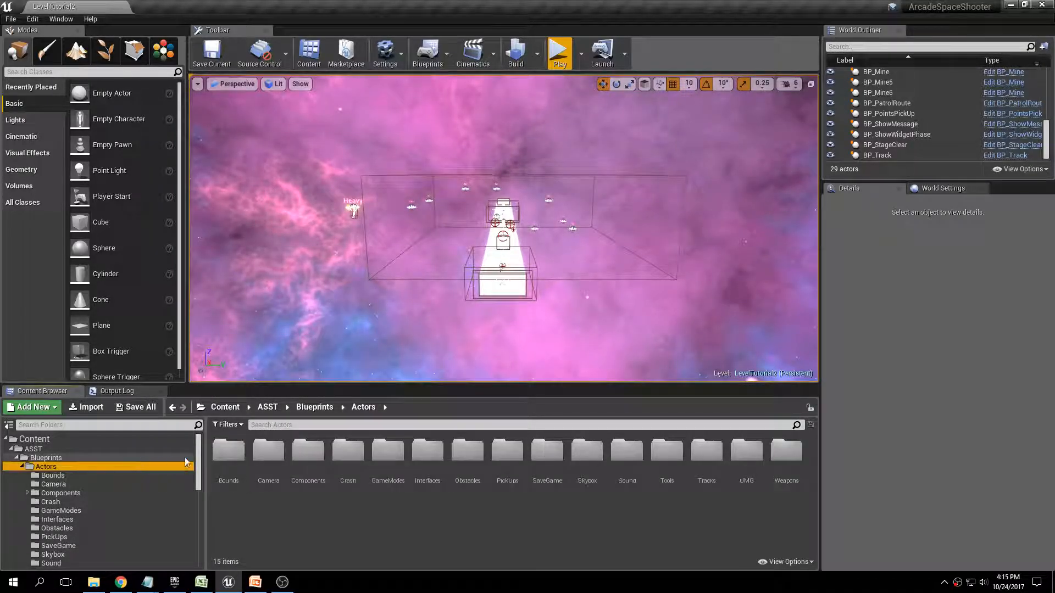
double_click(680, 458)
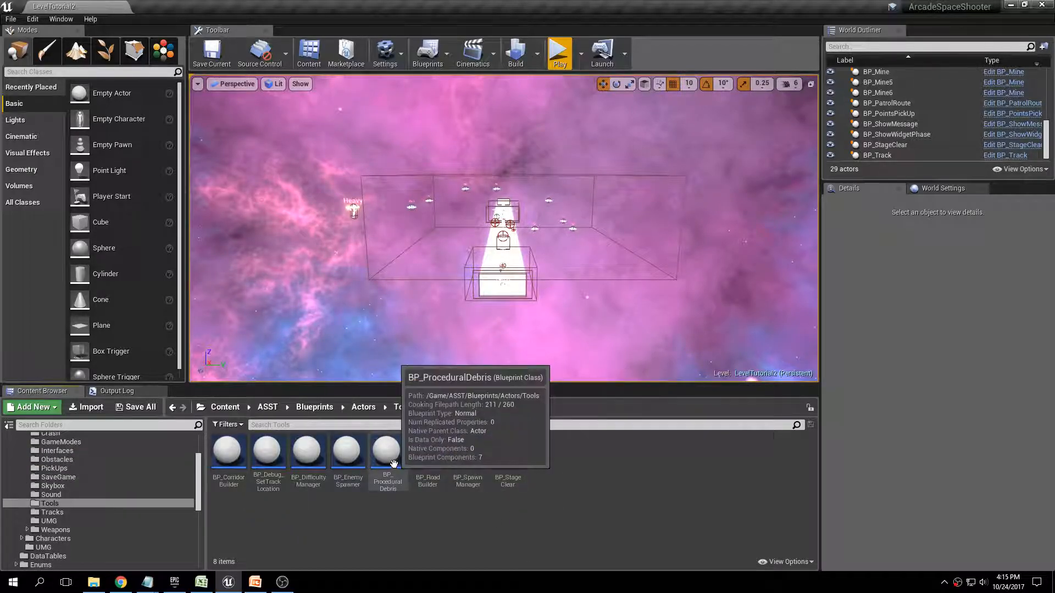
drag(394, 464, 504, 311)
click(925, 305)
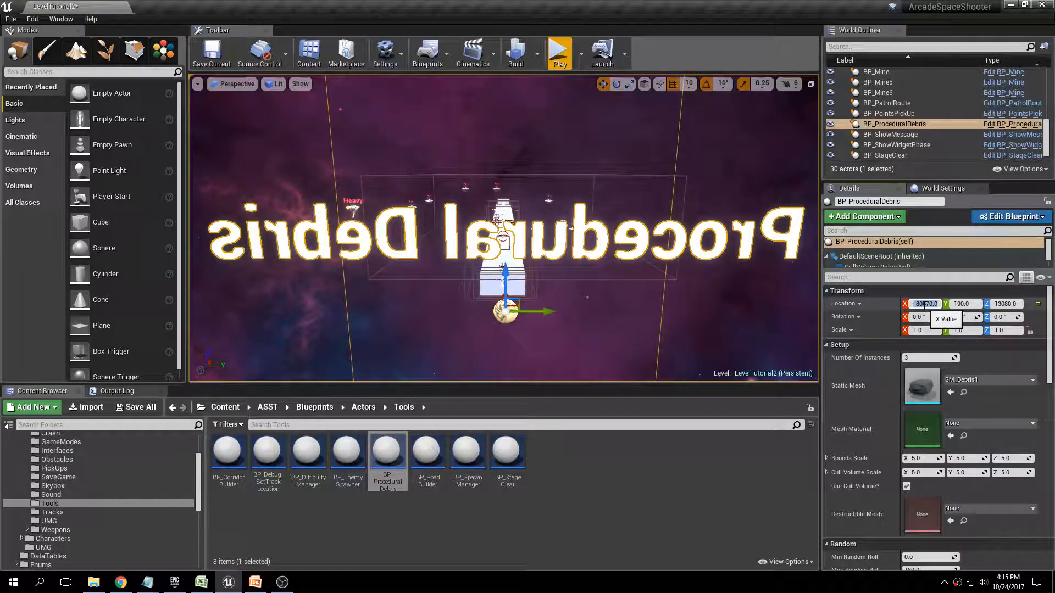
text(0)
key(Tab)
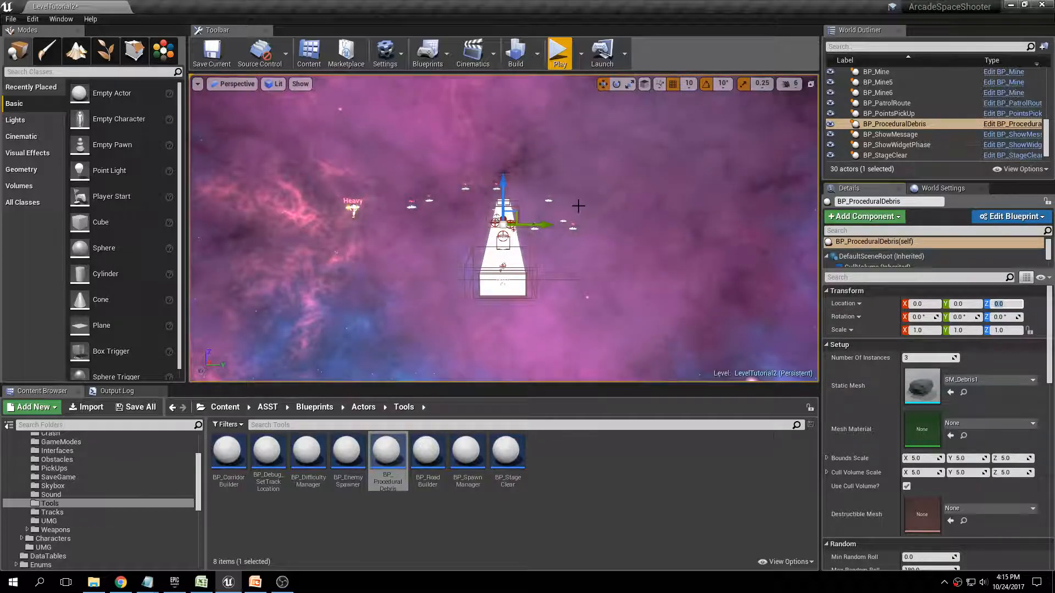
Step: Rotate the procedural debris actor about 180 degrees around its vertical axis so its label faces along the track
key(w)
right_drag(588, 202, 420, 195)
key(f)
key(a)
right_drag(541, 193, 621, 215)
key(a)
key(e)
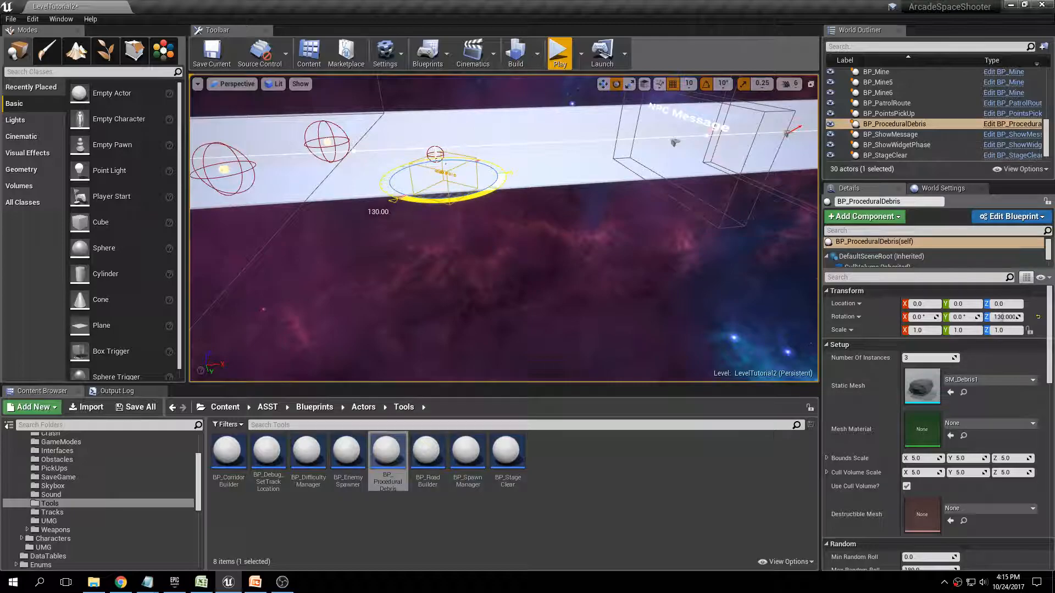
key(a)
right_drag(524, 198, 698, 198)
key(w)
key(q)
key(d)
key(w)
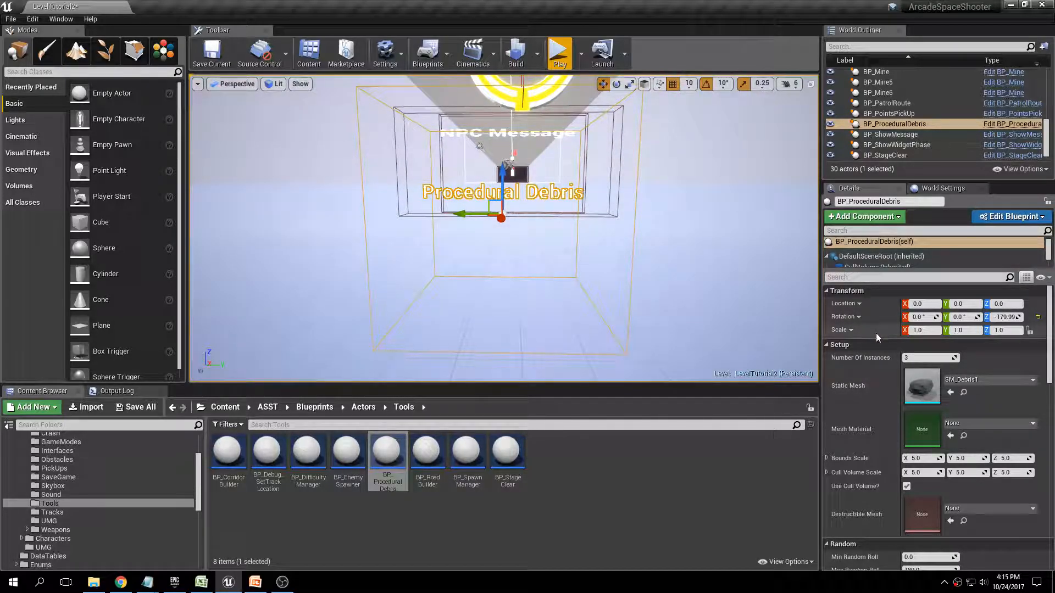
Step: Examine the procedural debris actor's position and bounds relative to the track and the enemies
key(s)
key(e)
right_drag(733, 219, 730, 221)
key(s)
right_drag(587, 288, 587, 288)
key(q)
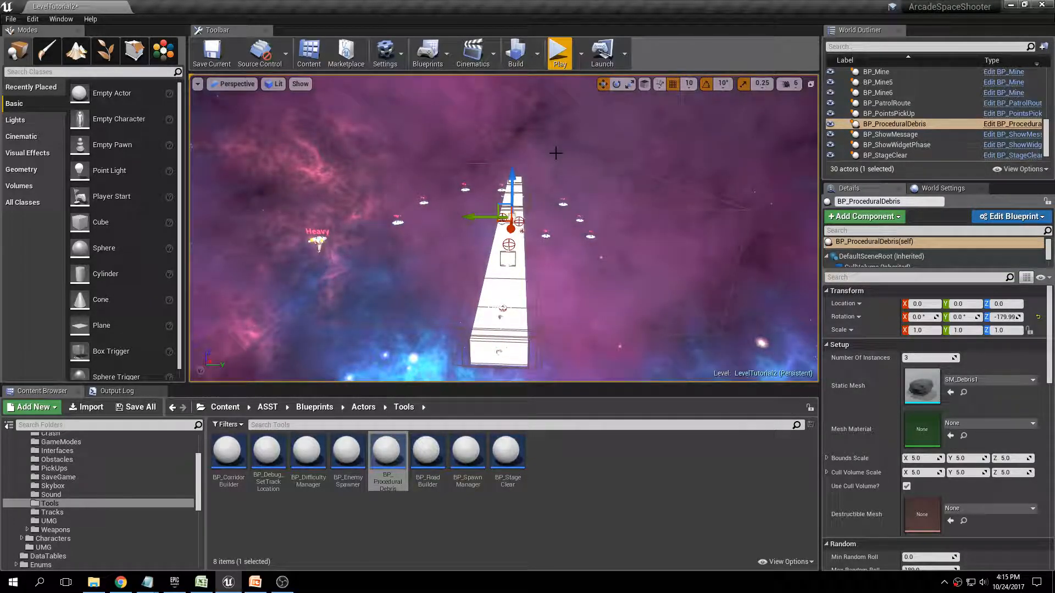
right_drag(550, 126, 549, 122)
key(s)
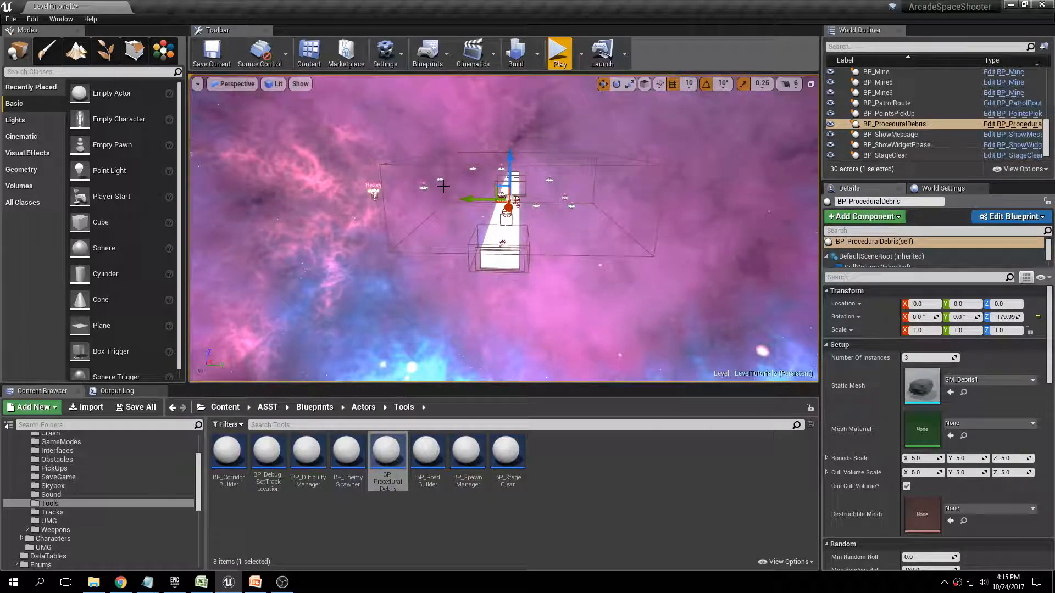
mouse_move(537, 226)
right_down()
mouse_move(541, 242)
mouse_move(544, 226)
right_up()
key(w)
key(s)
key(a)
key(d)
key(a)
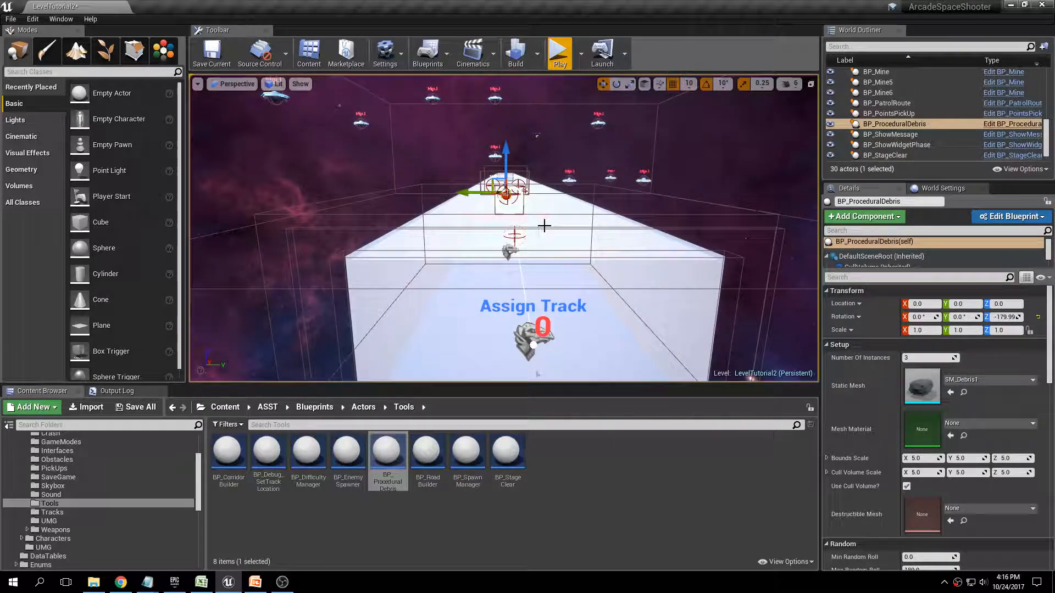
key(f)
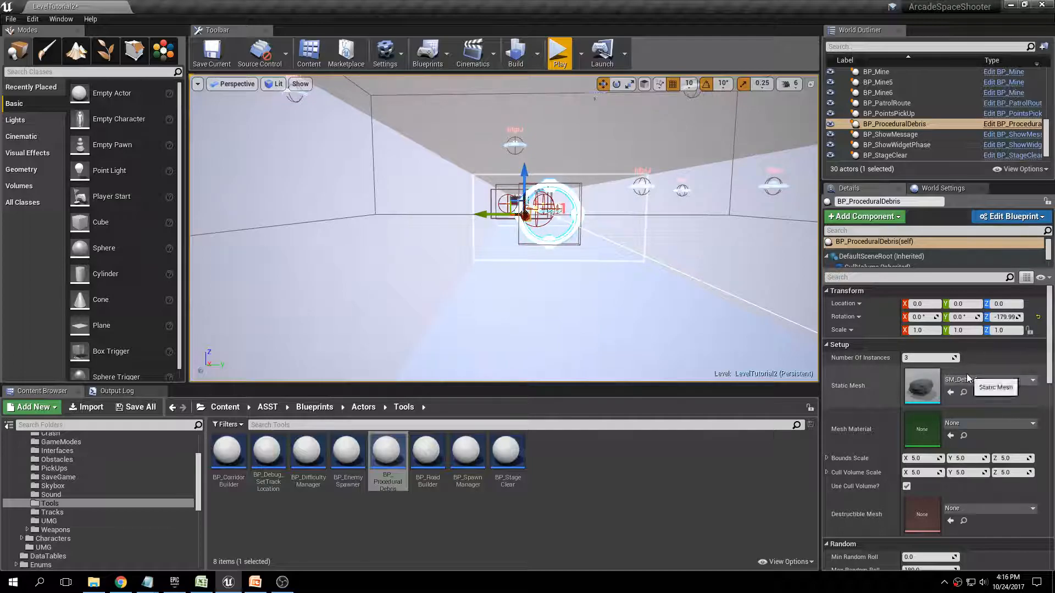
Step: Set the procedural debris actor's mesh material to MI_Debris_Grey
click(964, 424)
text(debris)
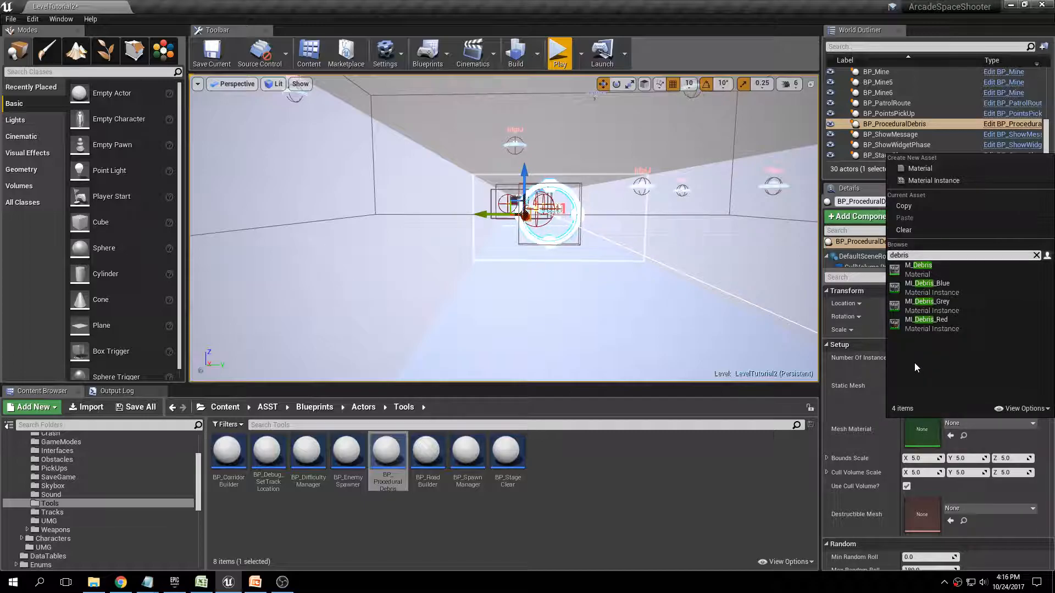
click(927, 306)
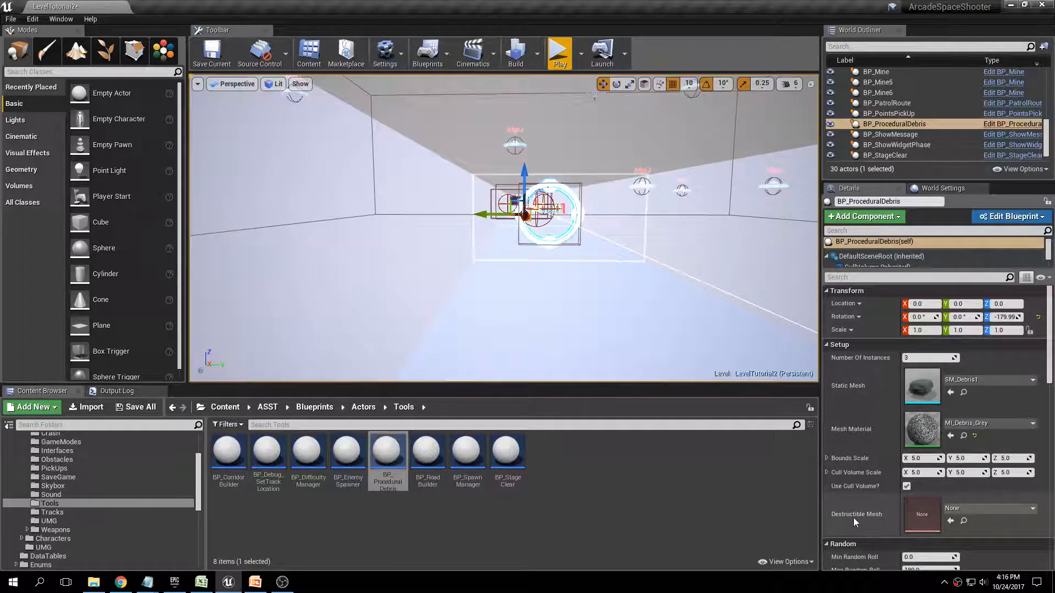
Step: Assign DM_Debris1 as the debris actor's destructible mesh and save the LevelTutorial2 map
click(964, 509)
text(dm_de)
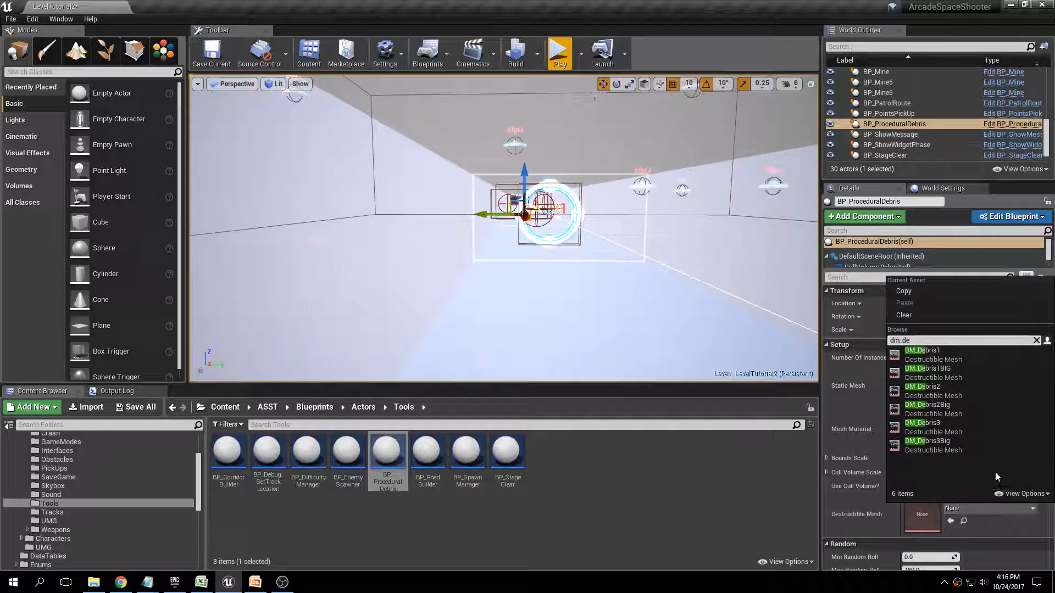
click(937, 356)
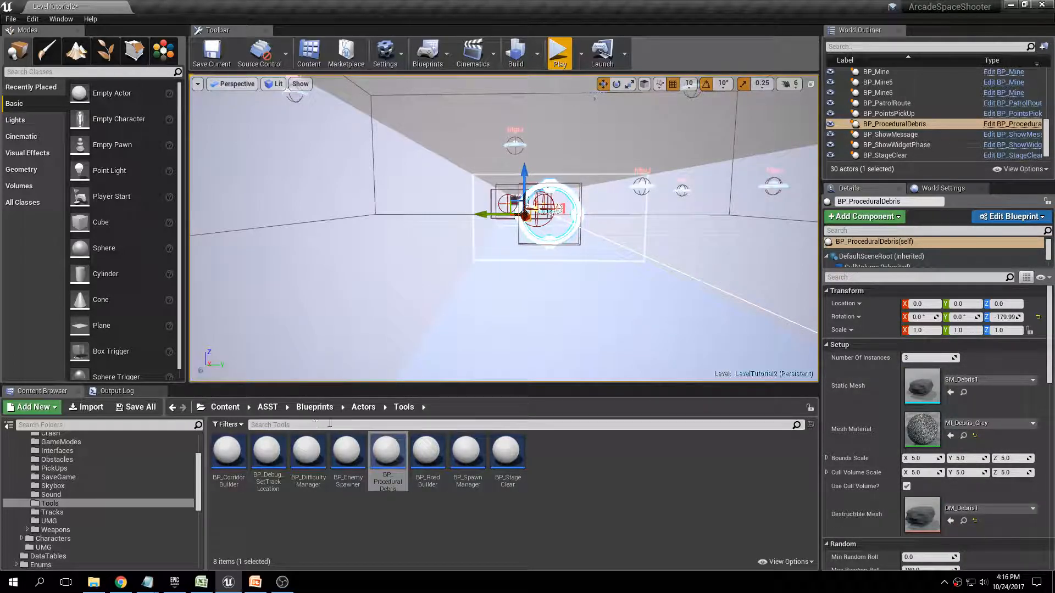
click(135, 407)
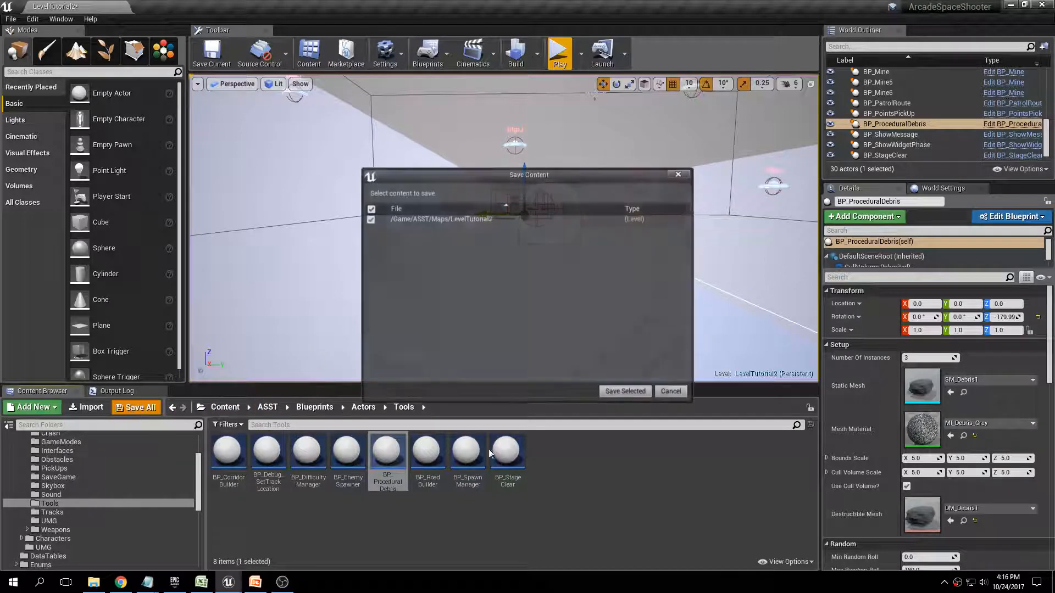
click(632, 395)
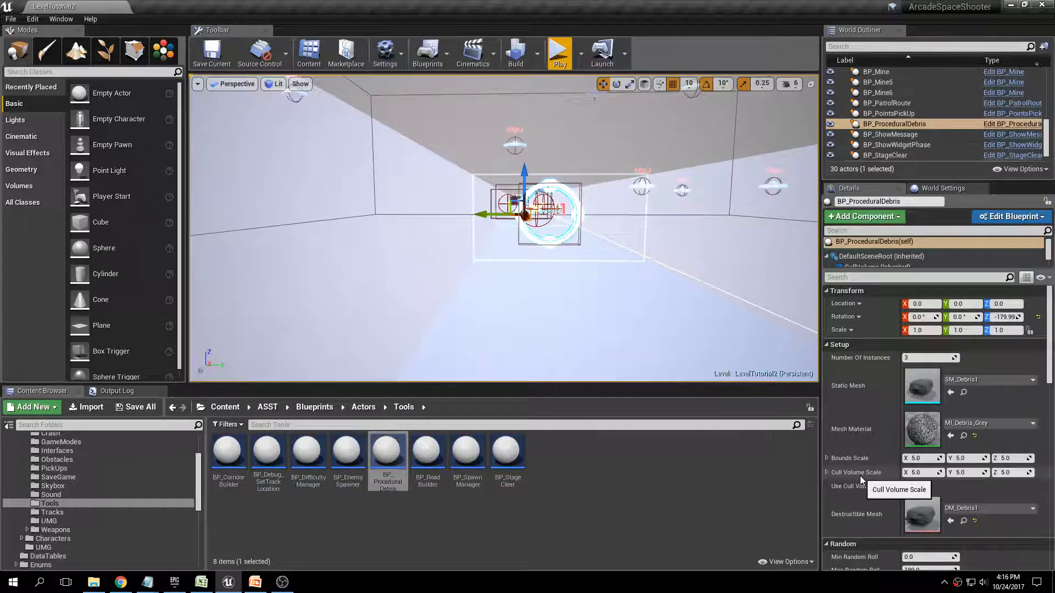
Step: Set the procedural debris actor's bounds scale to 50 in X, Y and Z
click(907, 486)
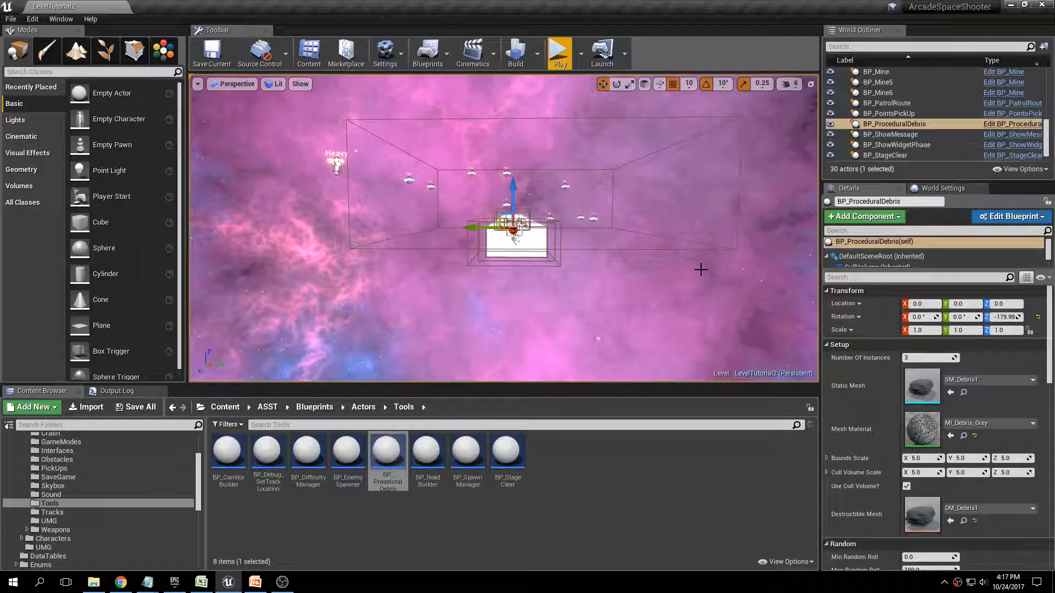
click(914, 459)
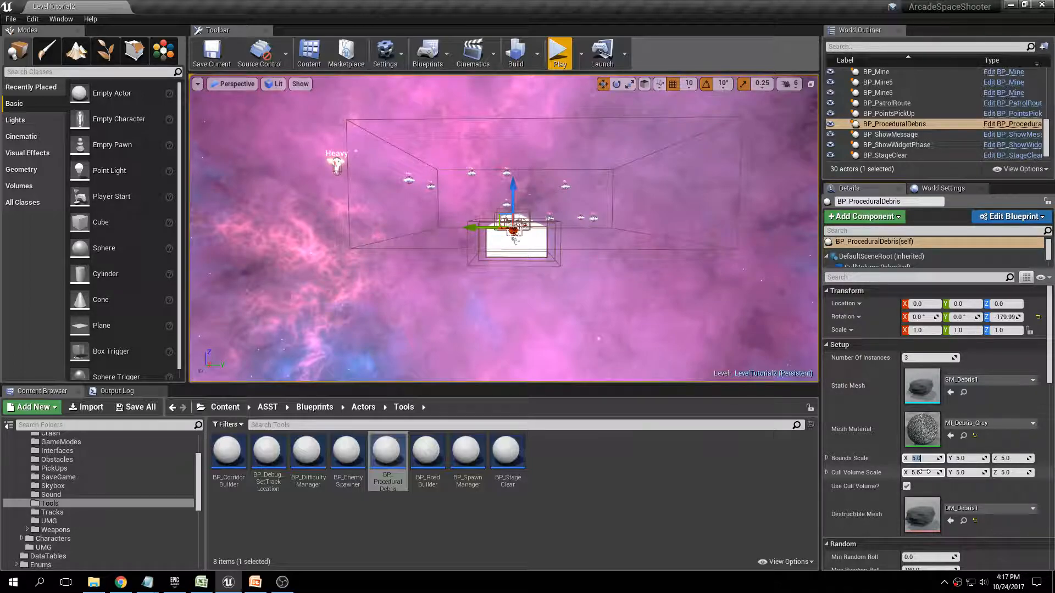
text(50)
key(Tab)
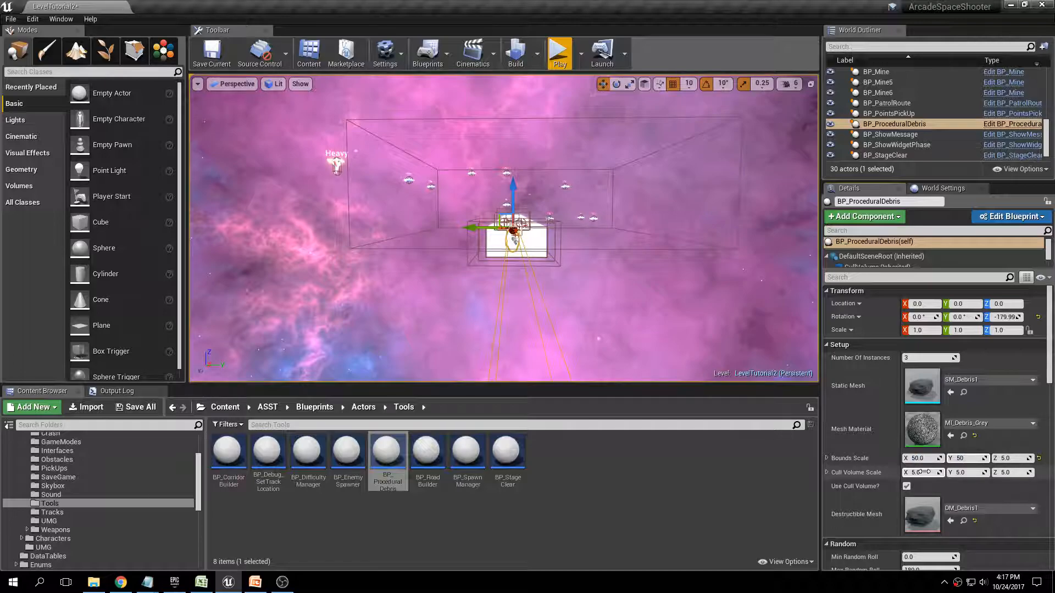
key(Tab)
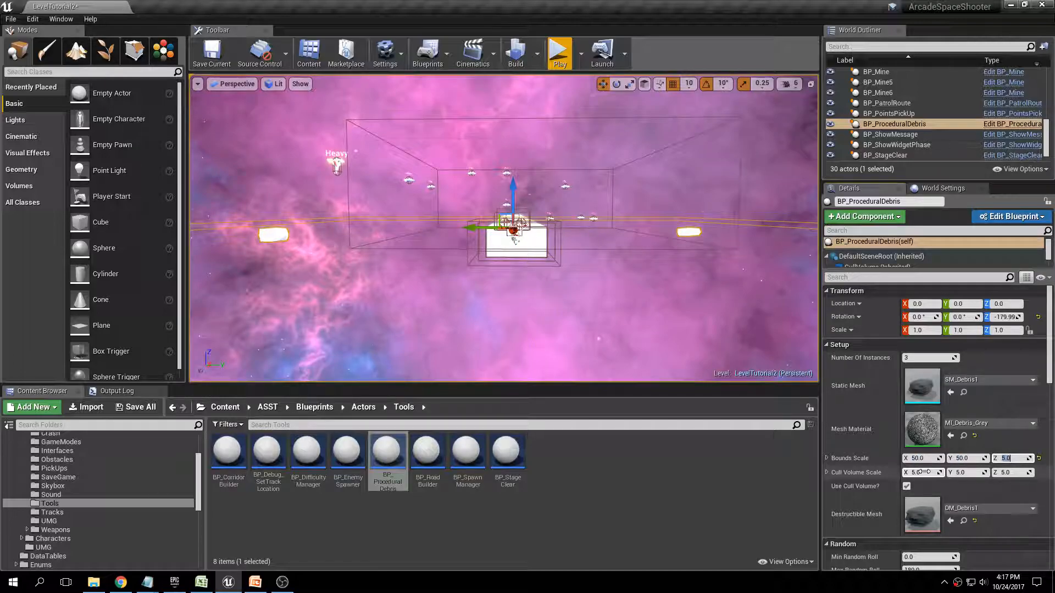
text(20)
key(Return)
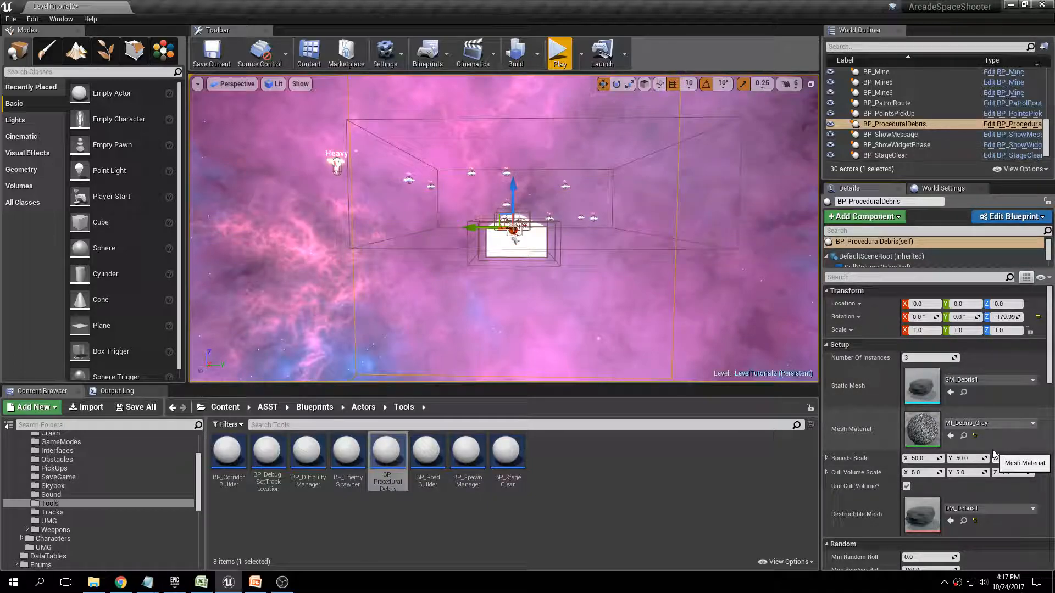
alt+drag(516, 236, 389, 278)
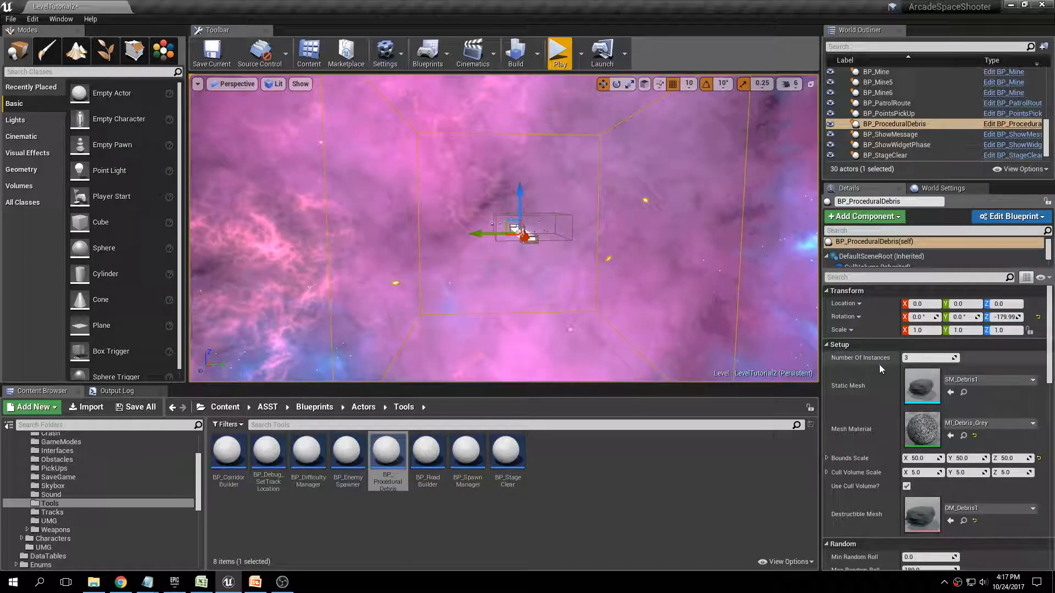
Step: Set the procedural debris actor's number of instances to 500 and deselect it
click(909, 358)
key(Return)
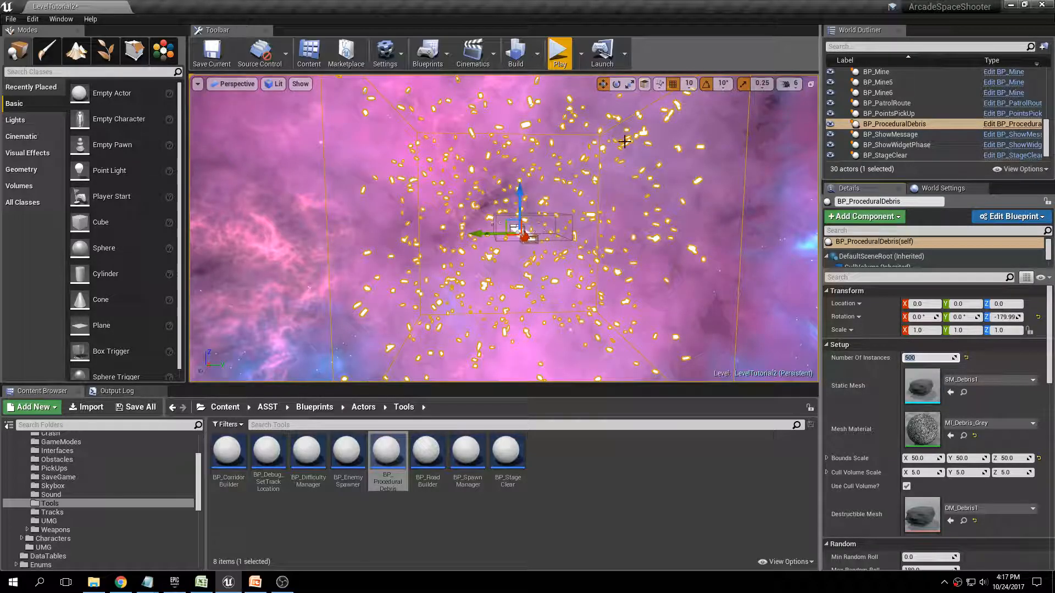
right_drag(630, 182, 655, 154)
click(630, 184)
key(w)
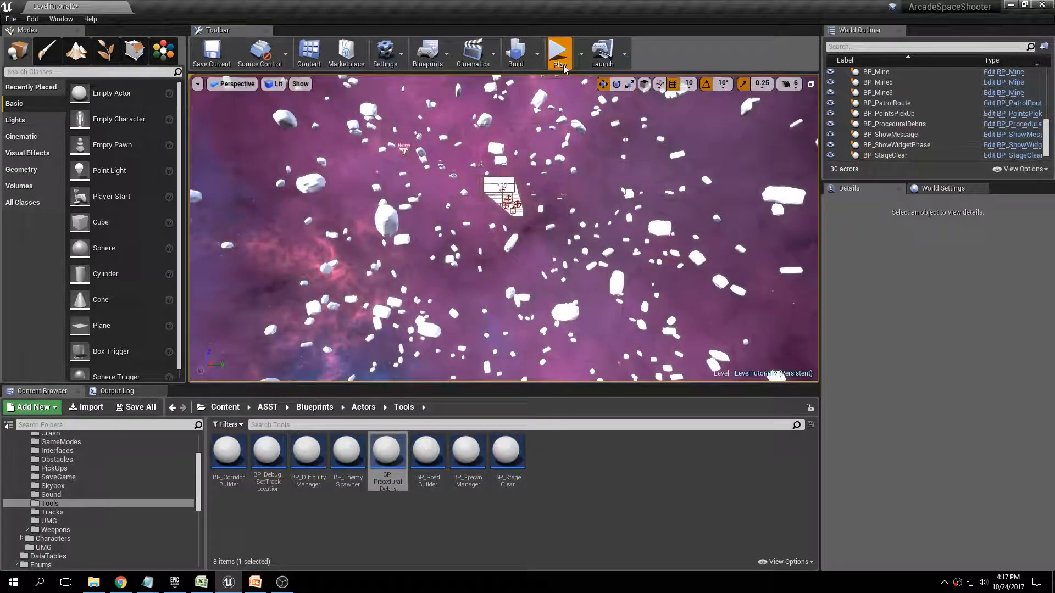
Step: Play-test the level with the debris field, end the session and view the whole field around the track
click(561, 57)
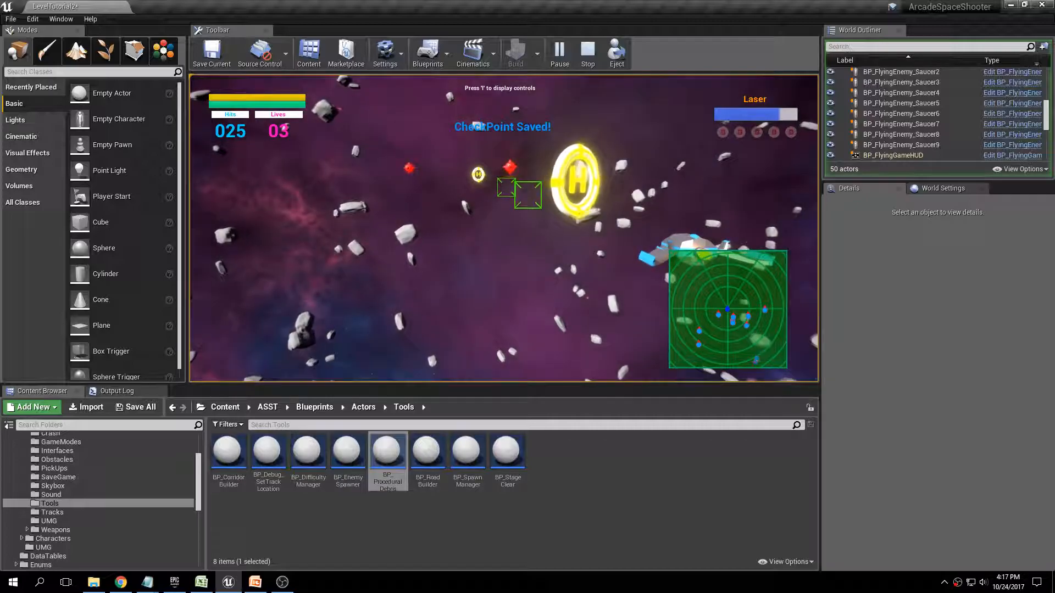
key(Escape)
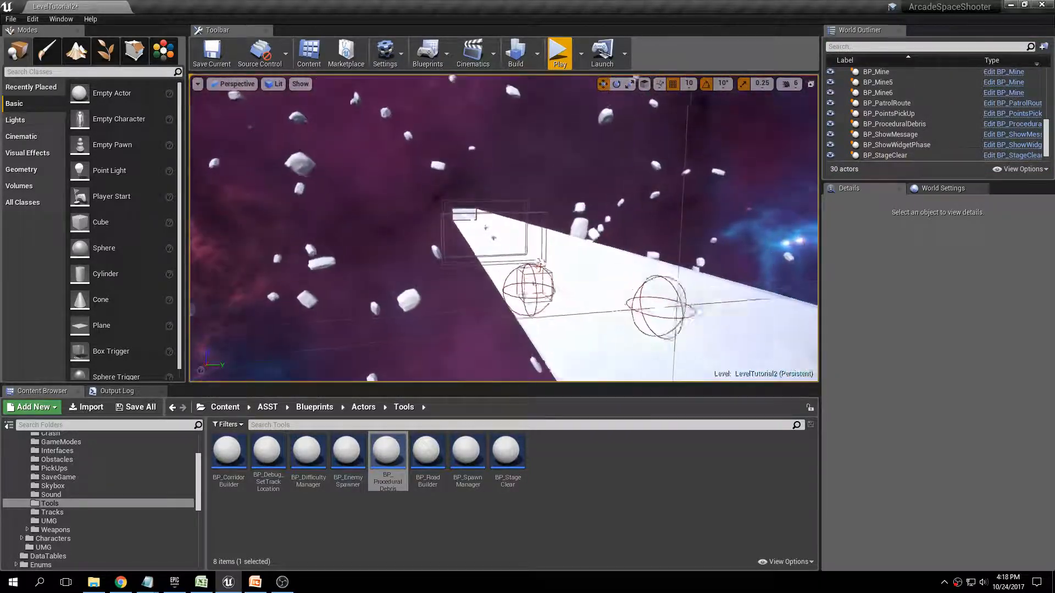
right_drag(504, 228, 549, 258)
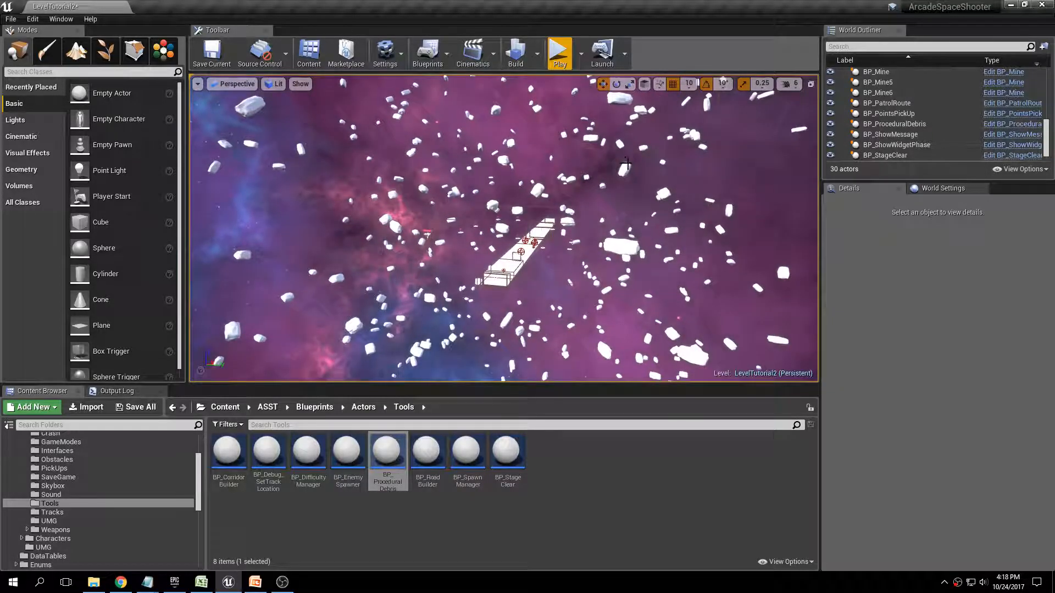
Step: Set the procedural debris actor's number of instances to 1000
click(619, 213)
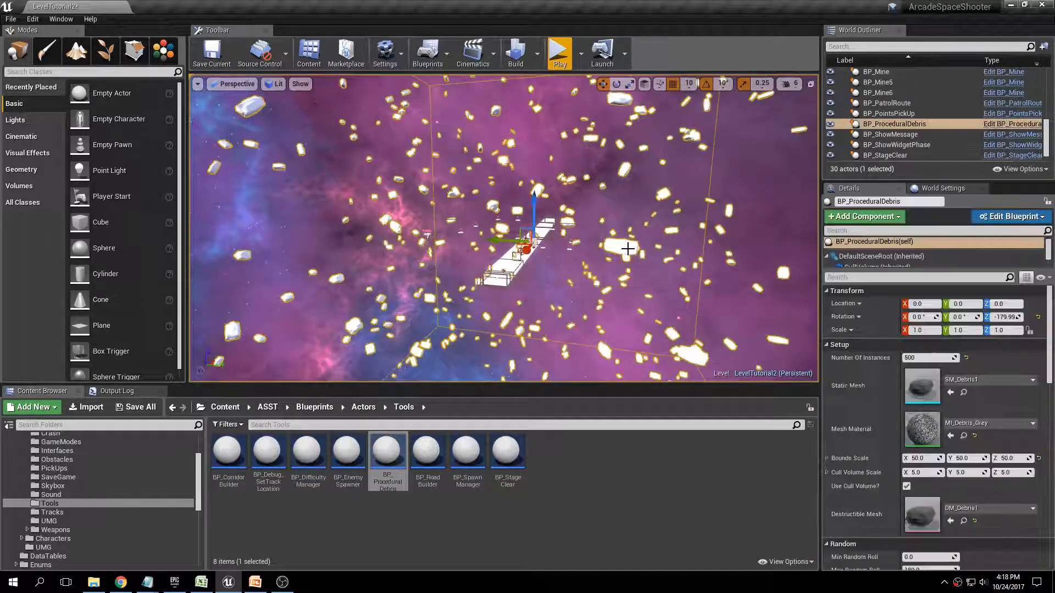
key(f)
mouse_move(620, 212)
right_down()
mouse_move(697, 212)
mouse_move(635, 213)
right_up()
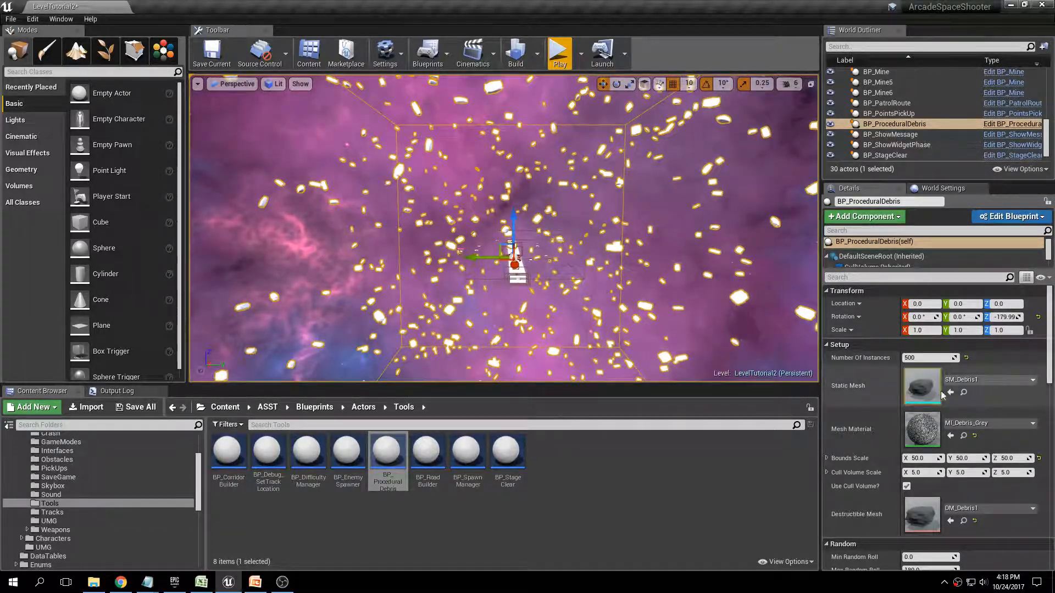
click(929, 357)
text(10)
key(Return)
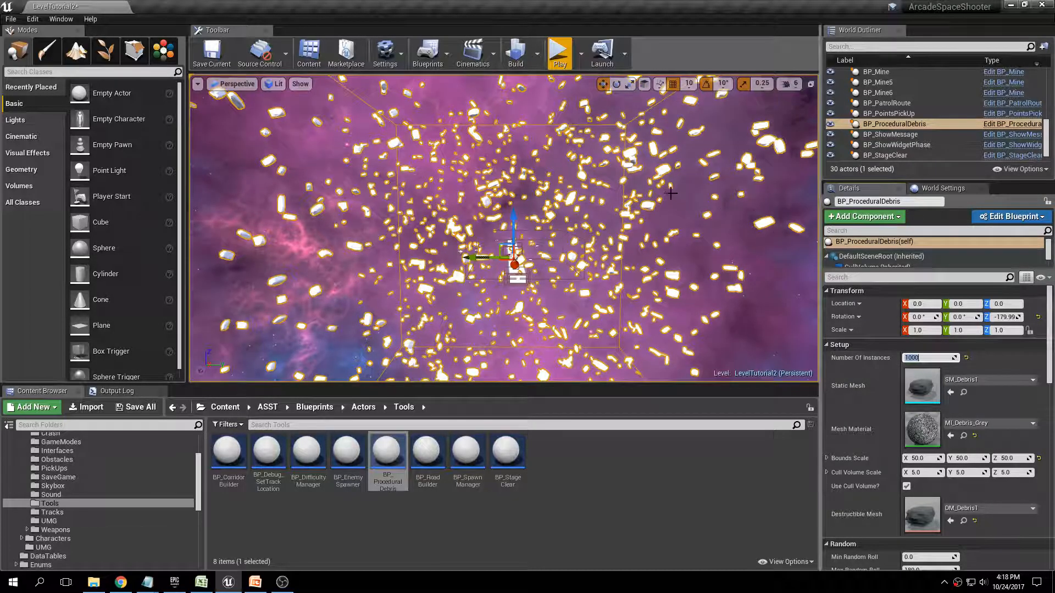
key(s)
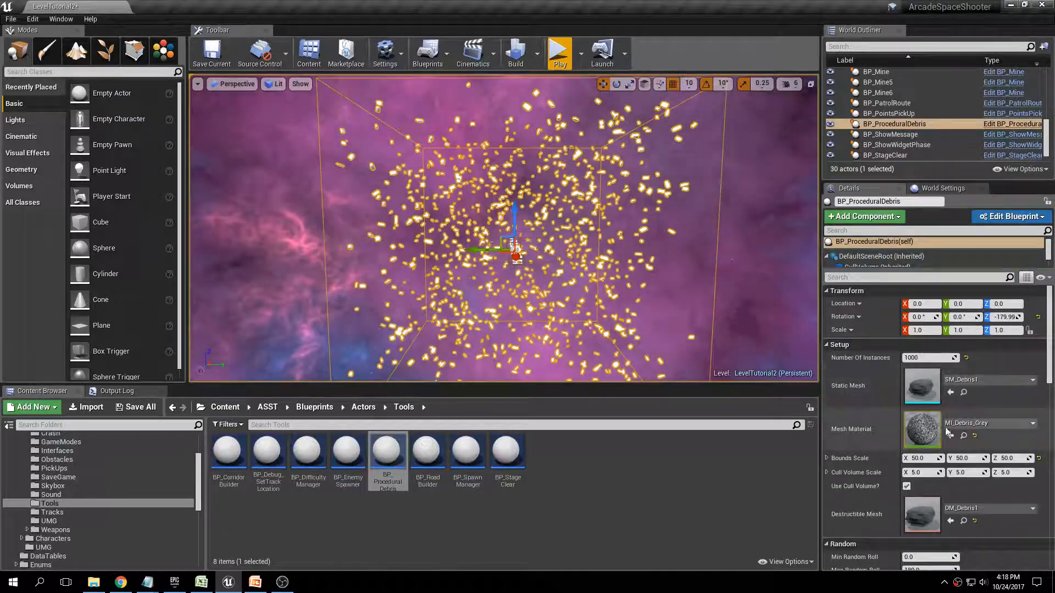
Step: Flatten the debris field by trying a Z bounds scale of 40 and settling on 30
click(1013, 458)
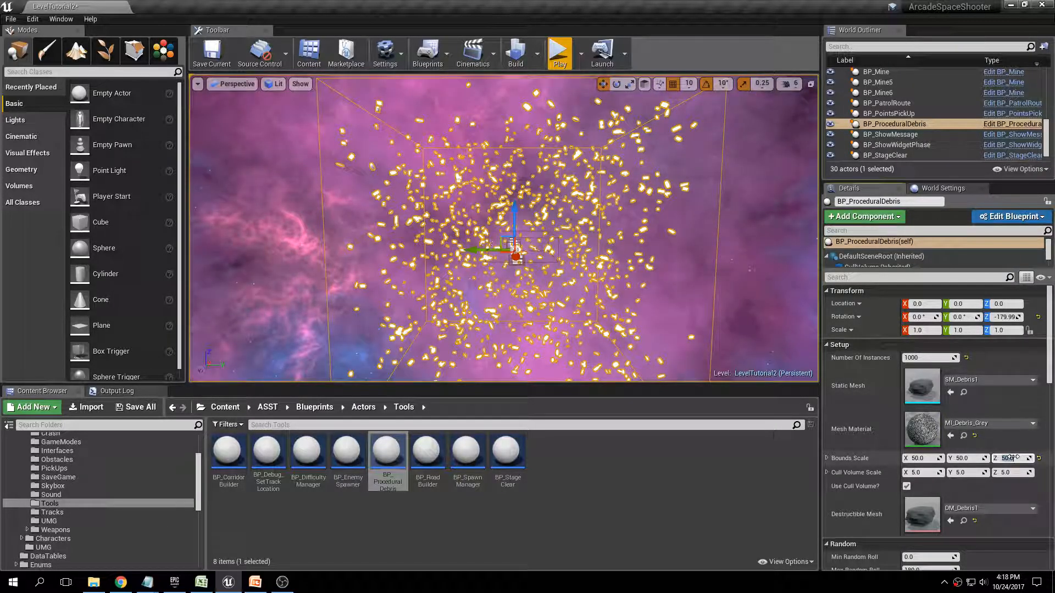
text(40)
key(Return)
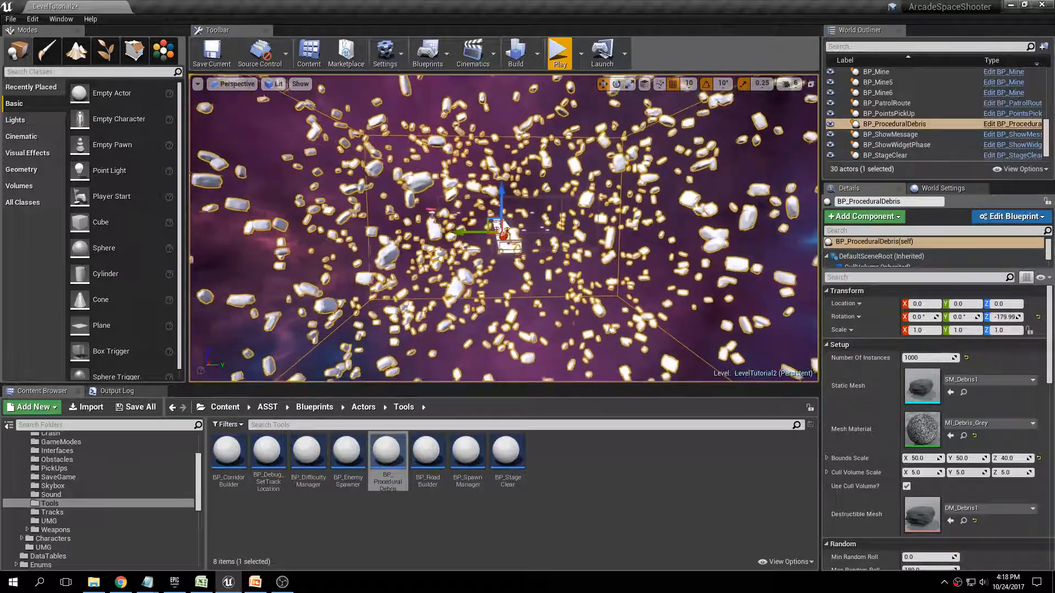
click(1011, 458)
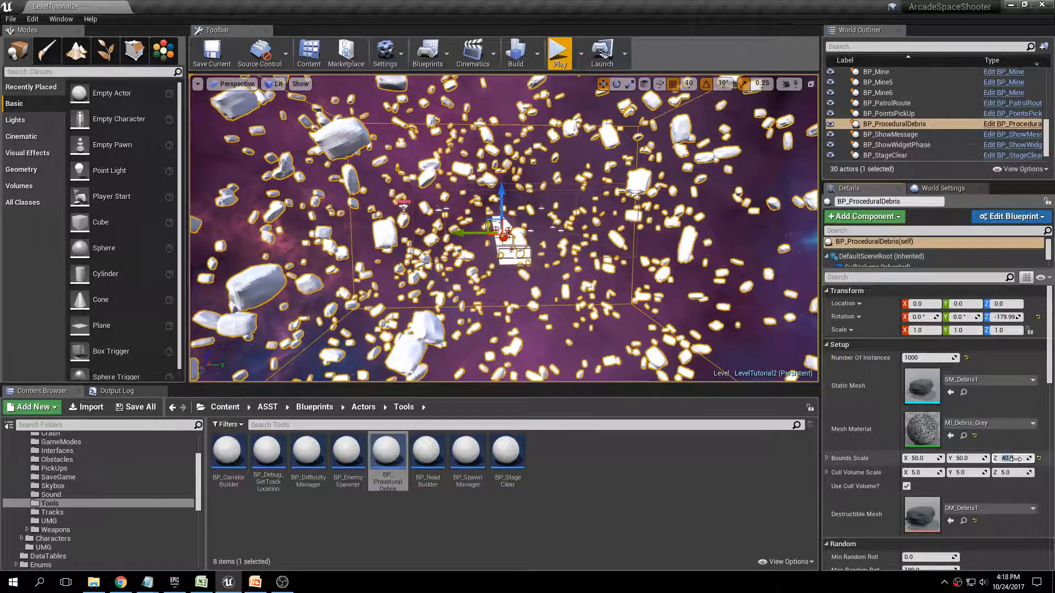
key(Return)
key(s)
key(d)
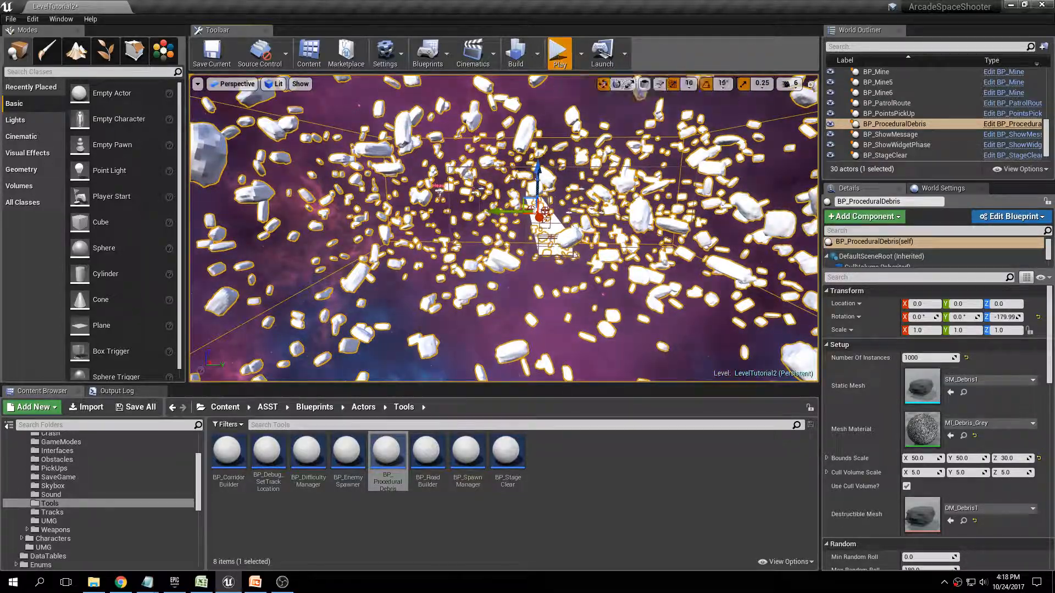
Step: Play-test the level with the flattened debris field, end the session and view the track from the side
click(559, 54)
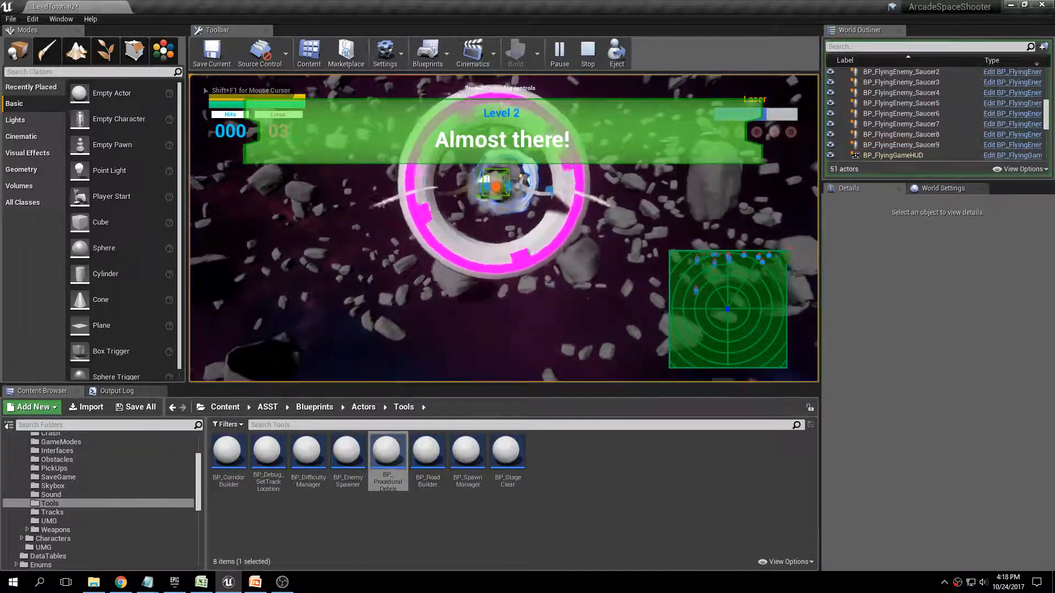
key(Escape)
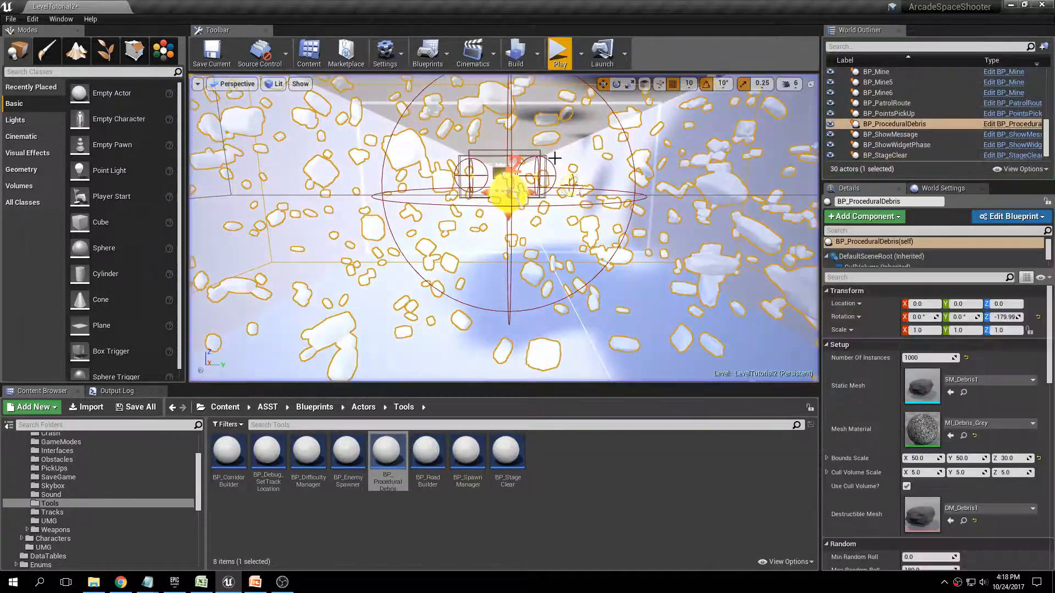
right_drag(504, 228, 589, 241)
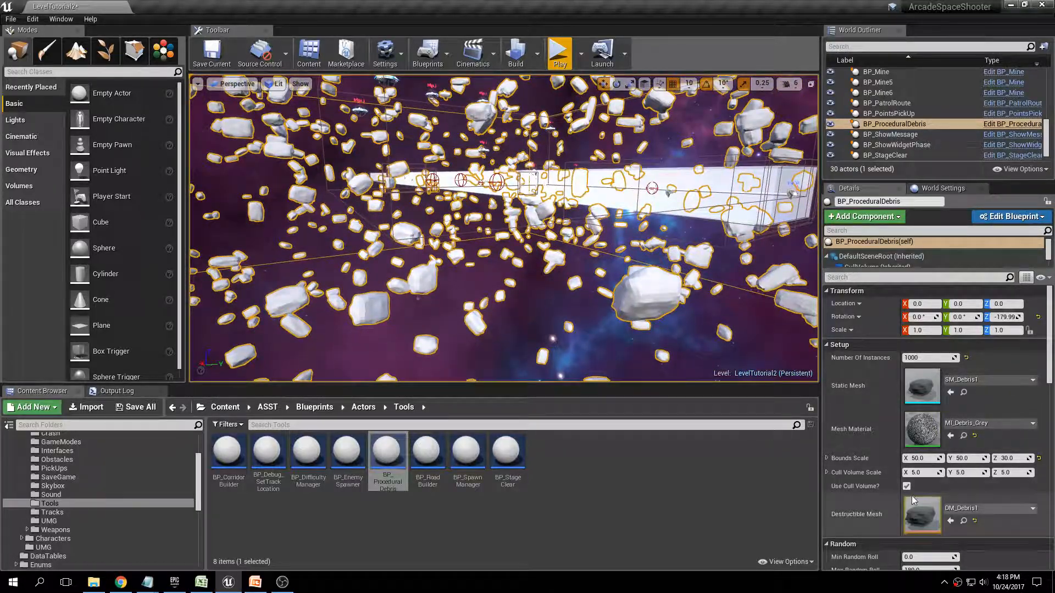
Step: Disable the debris actor's cull volume, set its number of instances to 2000 and deselect it
click(906, 486)
right_drag(659, 231, 604, 247)
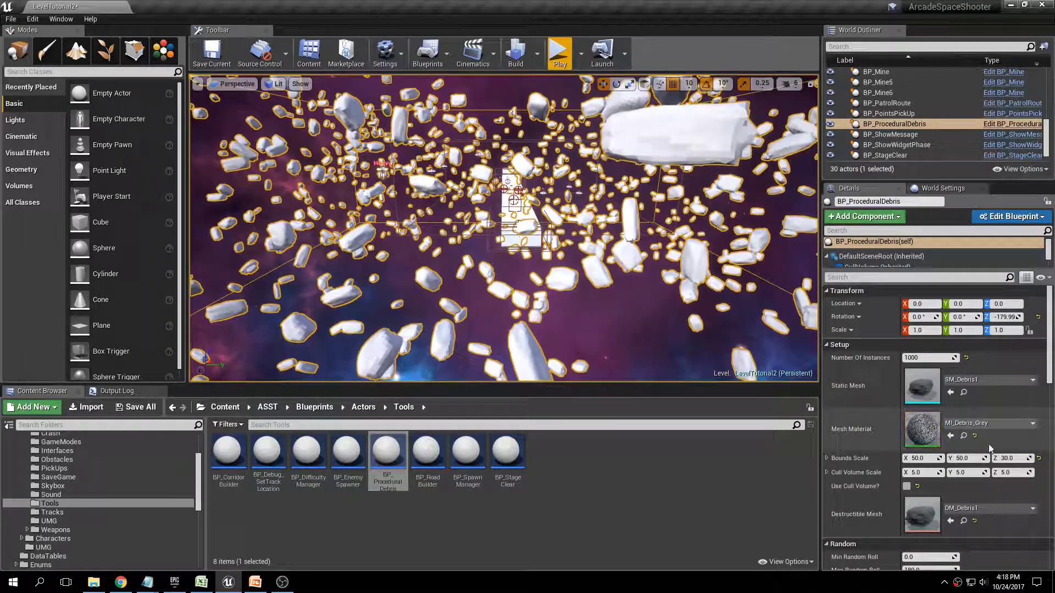
click(930, 358)
text(1200)
key(Return)
text(2000)
key(Return)
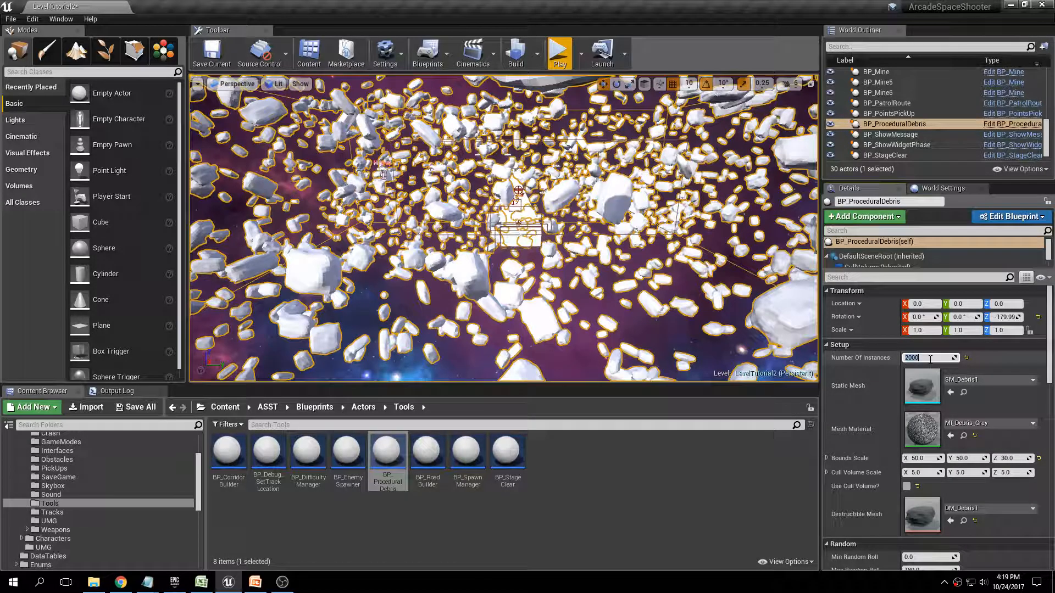
key(Escape)
Step: Fly through the level to examine how the debris surrounds and crosses the track
key(w)
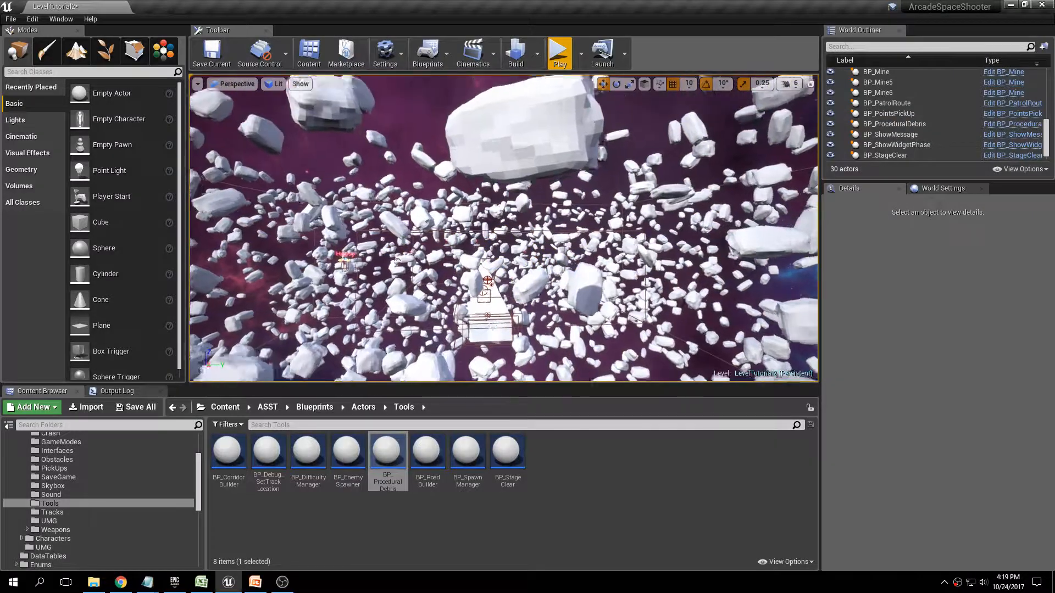
key(w)
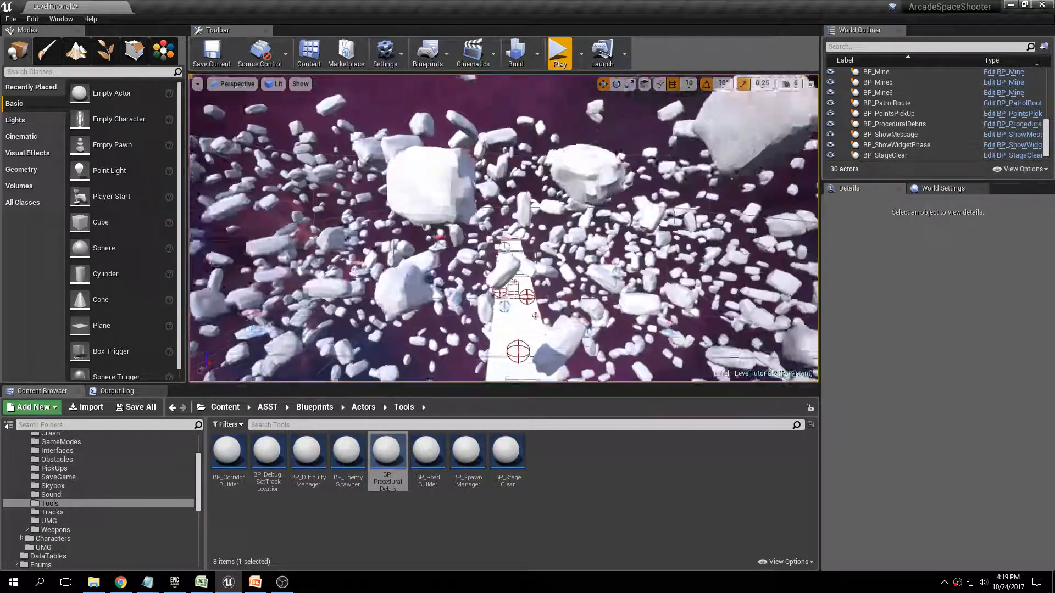
key(w)
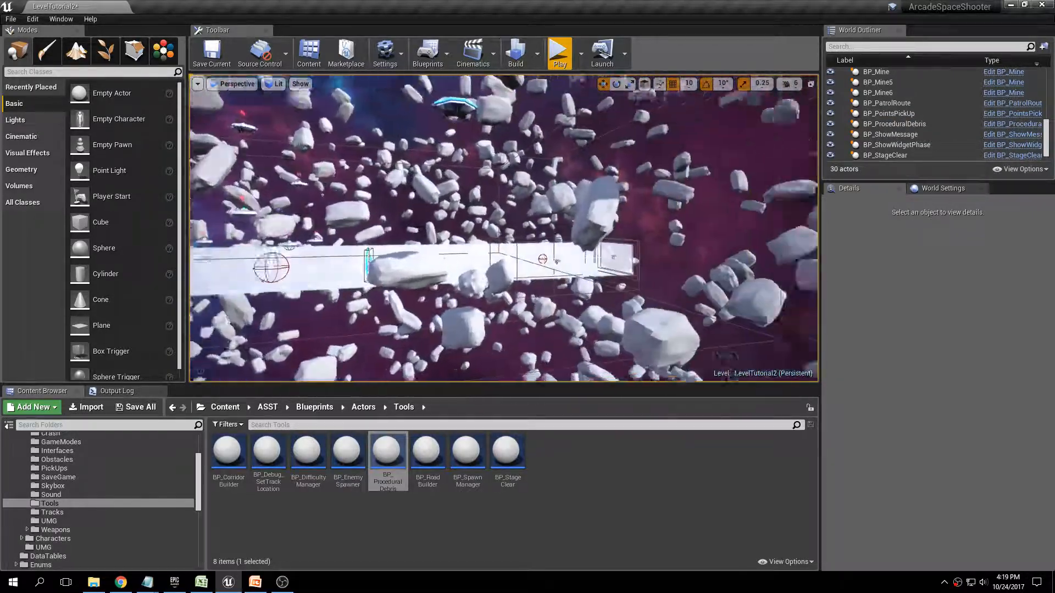
key(w)
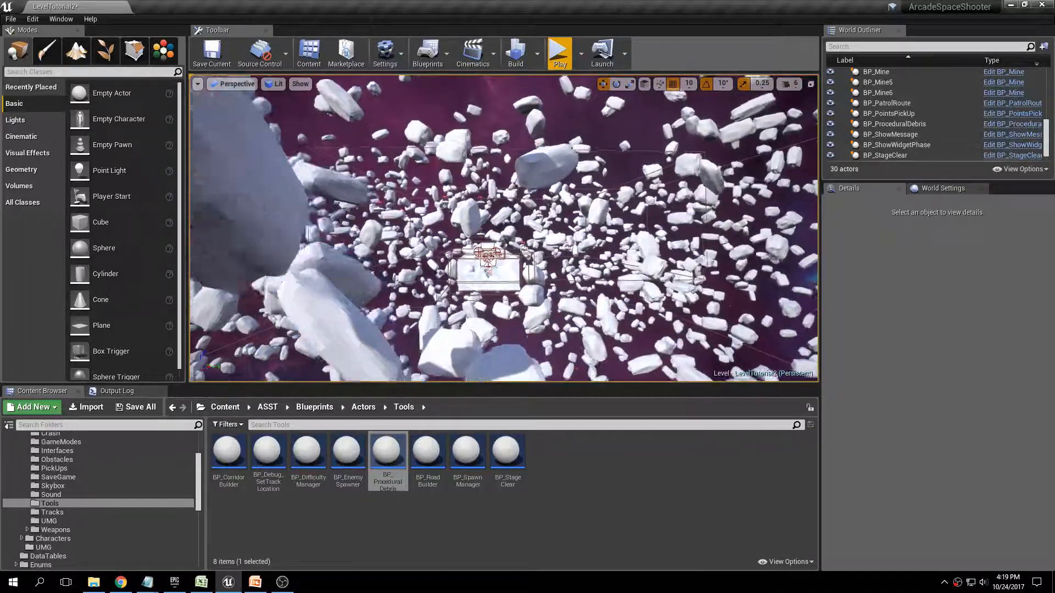
key(q)
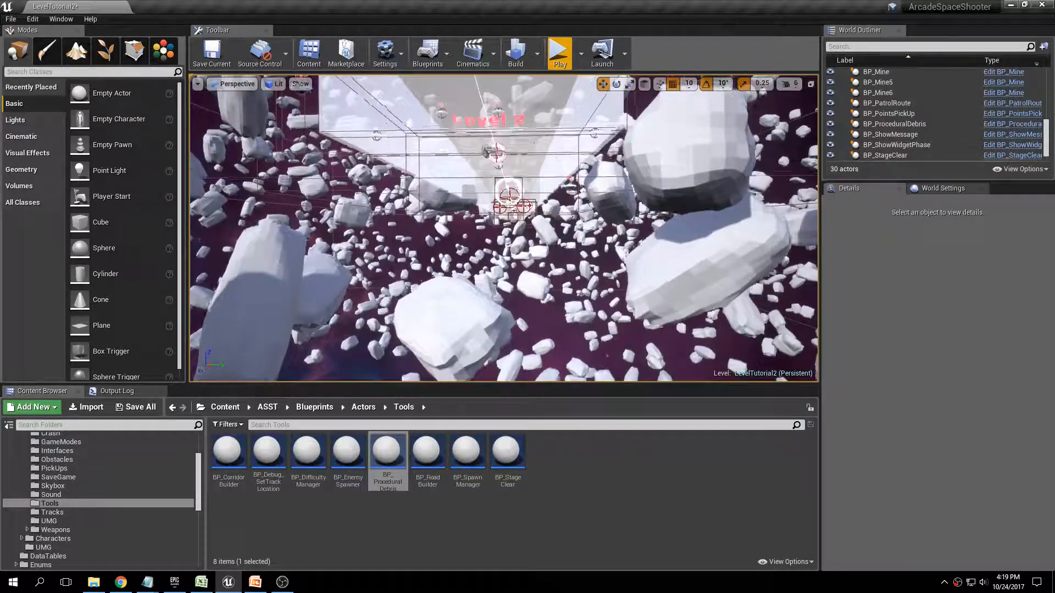
key(e)
key(w)
key(s)
key(a)
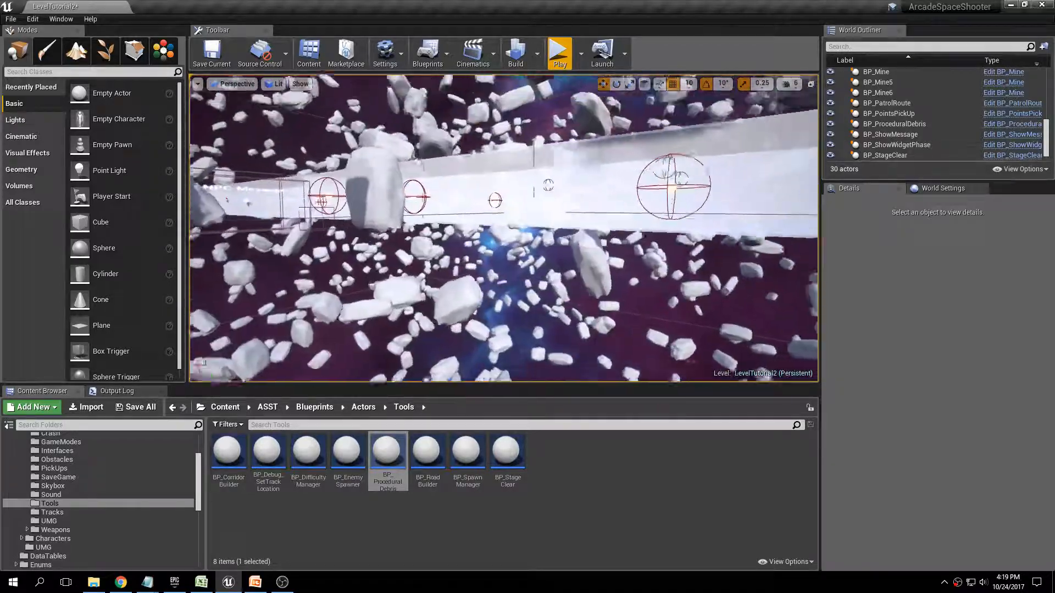
key(d)
key(w)
key(w)
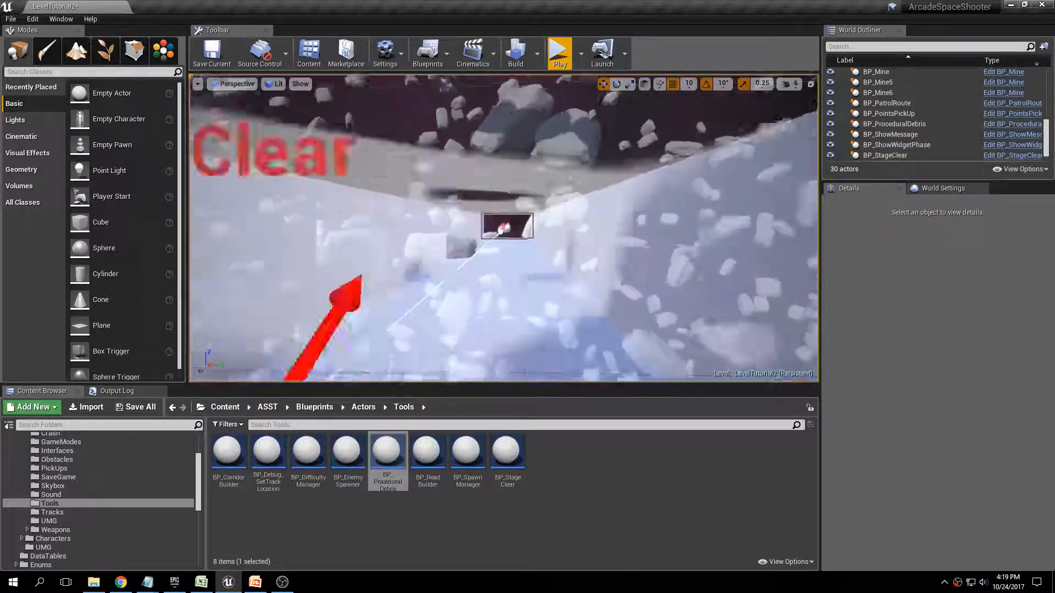
click(448, 234)
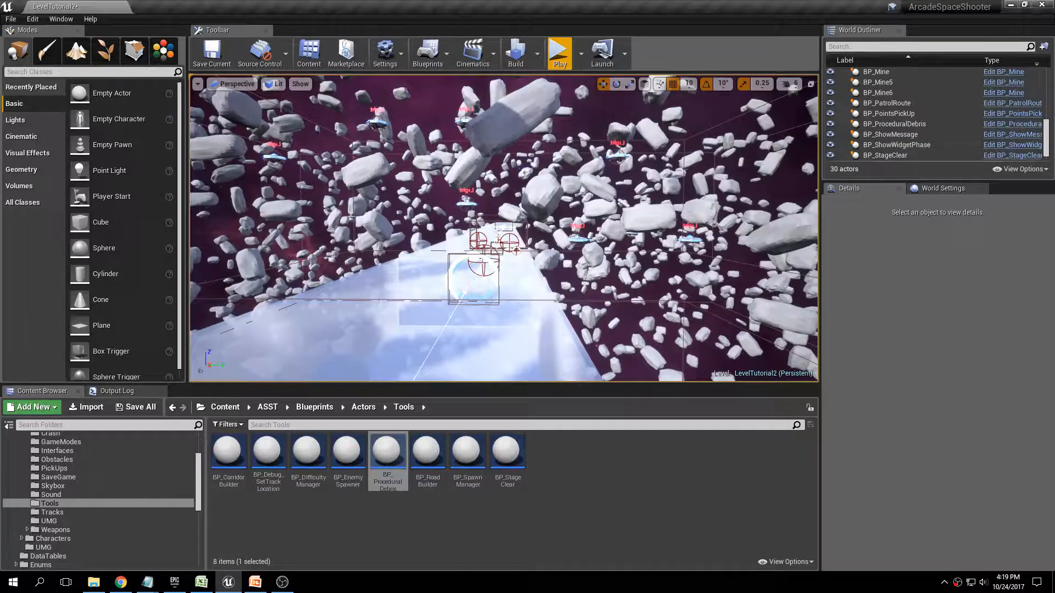
key(w)
right_drag(472, 201, 472, 201)
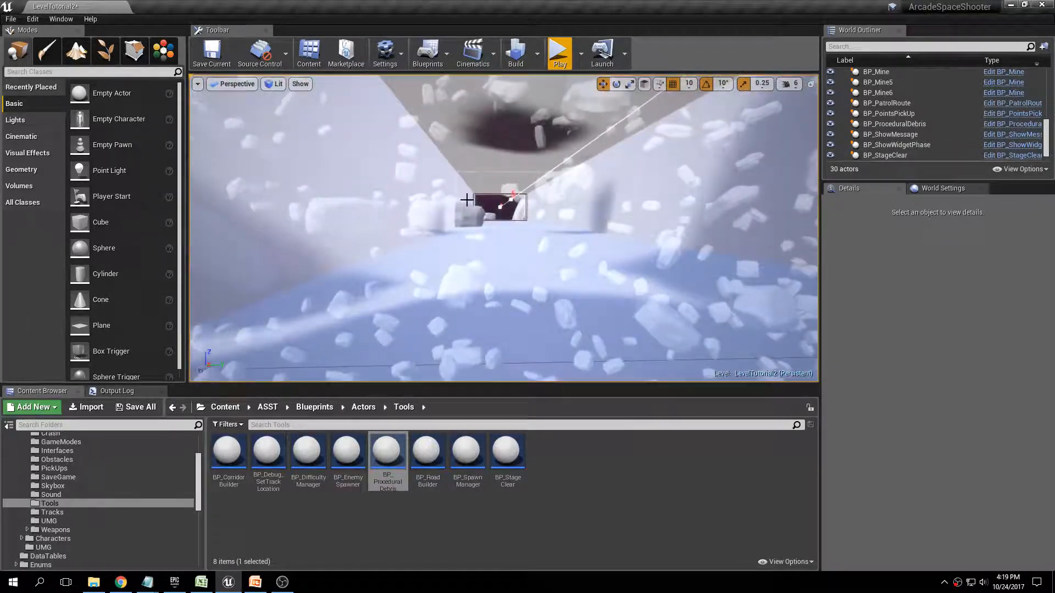
key(s)
right_drag(451, 267, 451, 267)
key(w)
key(s)
Step: Set the debris actor's cull volume scale to 60 in X and enable its cull volume
click(510, 99)
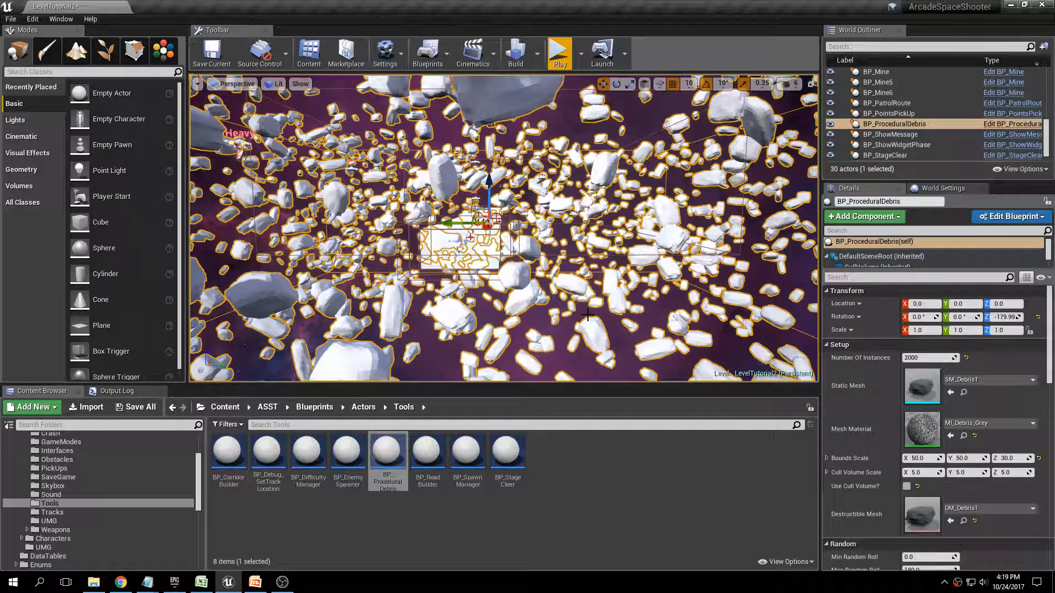
mouse_move(530, 249)
right_down()
mouse_move(648, 247)
mouse_move(681, 231)
mouse_move(494, 285)
mouse_move(511, 308)
mouse_move(508, 269)
mouse_move(533, 266)
right_up()
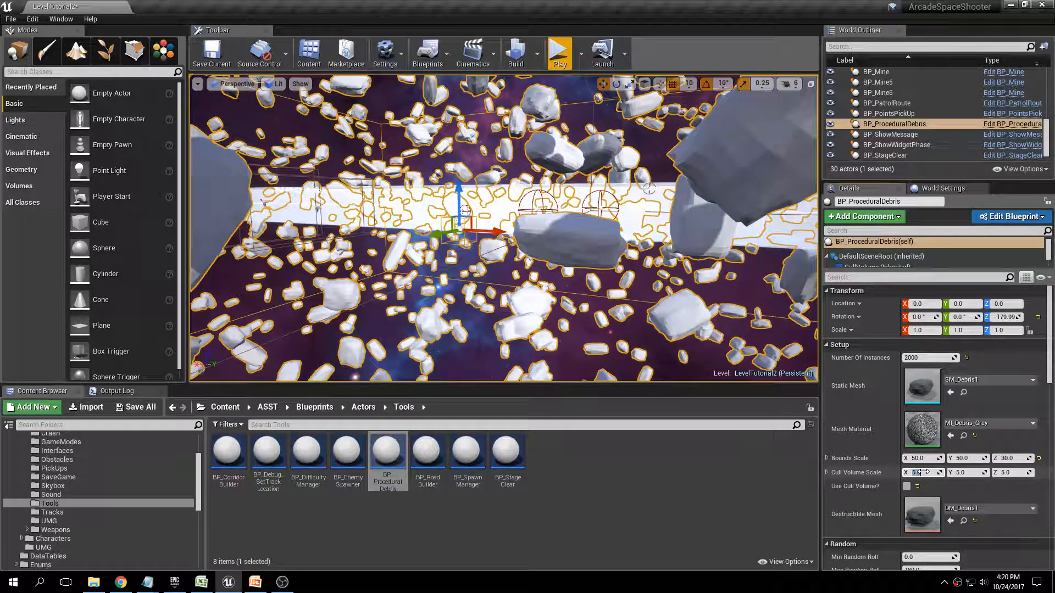
drag(923, 472, 922, 472)
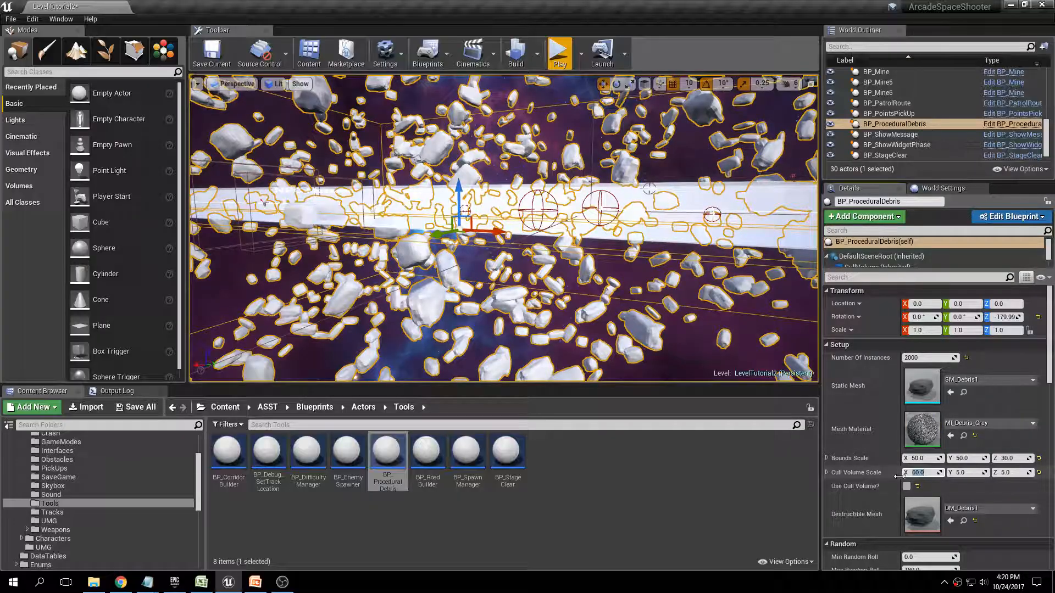
click(906, 486)
Step: Set the debris actor's cull volume scale to 10 in Y and Z, raise it to Z location 410 and deselect it
right_drag(503, 229, 557, 248)
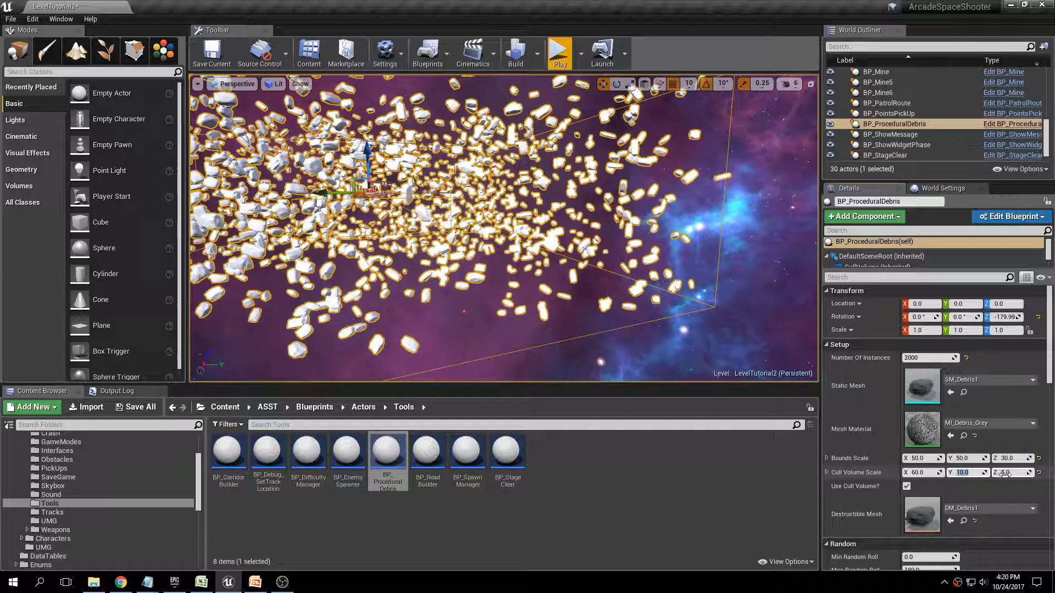
key(w)
right_drag(637, 242, 582, 240)
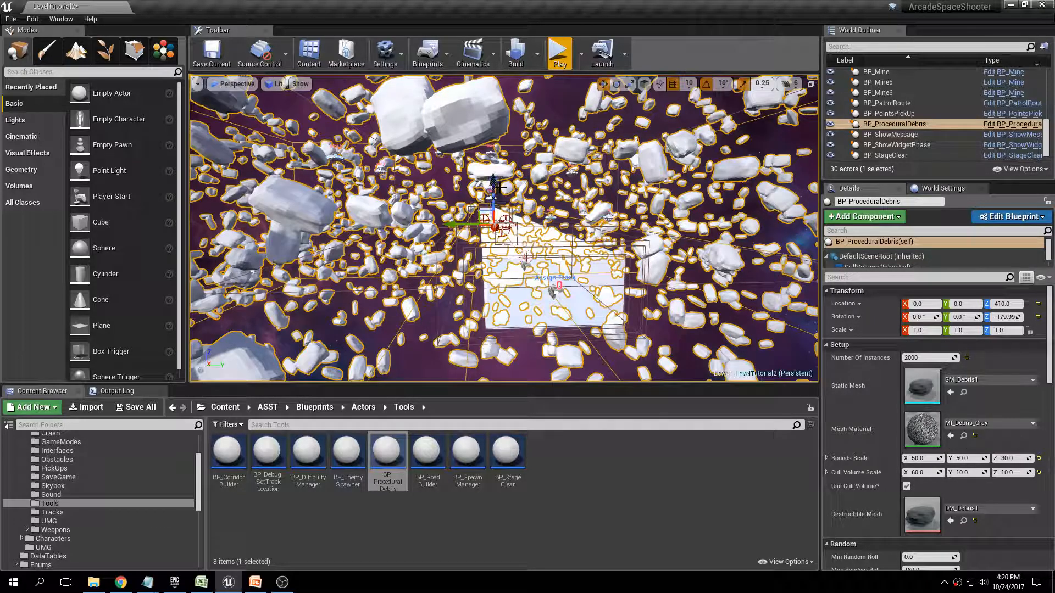
key(Escape)
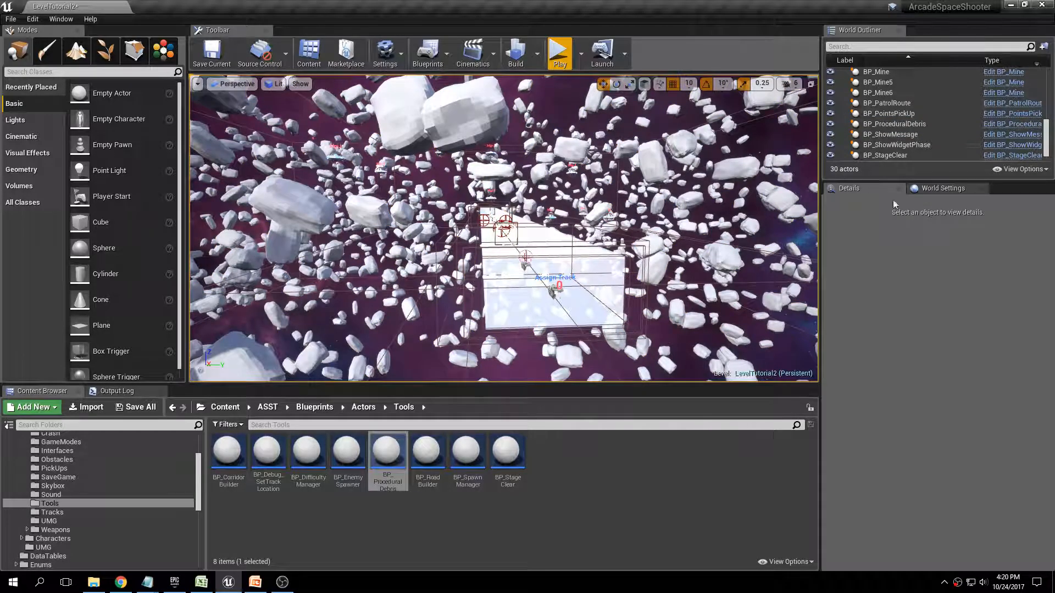
Step: Reselect the debris actor, play-test the level with the track area culled and end the session
click(569, 150)
mouse_move(517, 220)
right_down()
mouse_move(514, 258)
mouse_move(533, 214)
mouse_move(533, 233)
mouse_move(502, 259)
mouse_move(508, 280)
mouse_move(536, 256)
right_up()
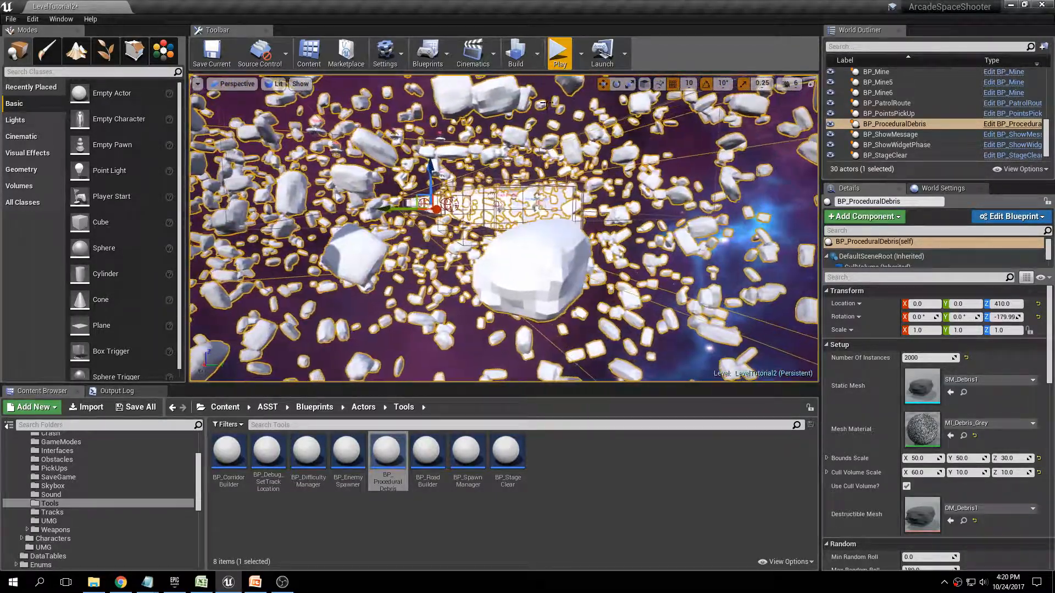
click(559, 54)
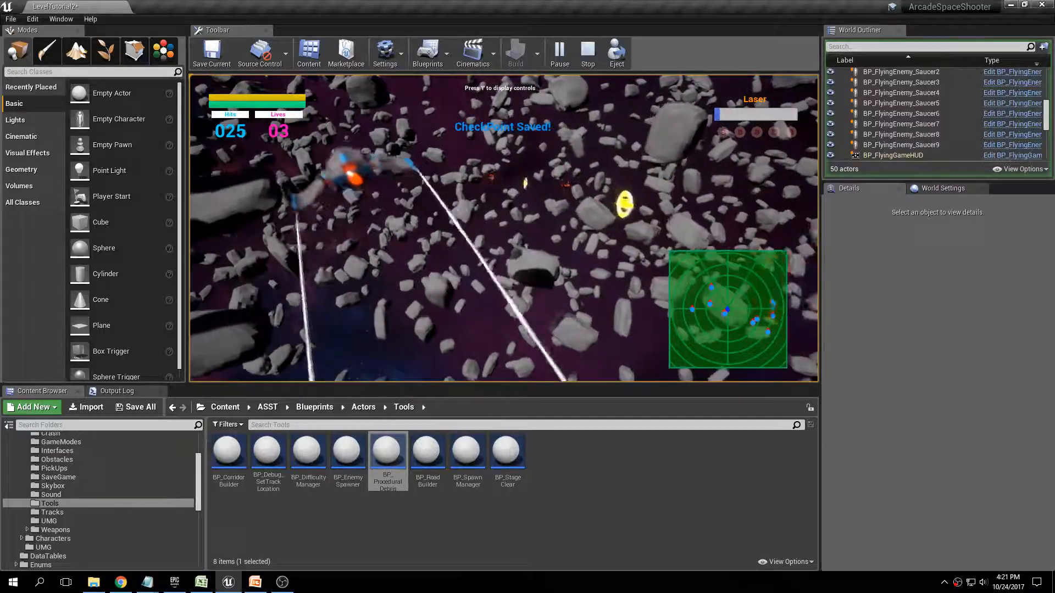
key(Escape)
mouse_move(500, 196)
right_down()
mouse_move(536, 176)
mouse_move(505, 182)
right_up()
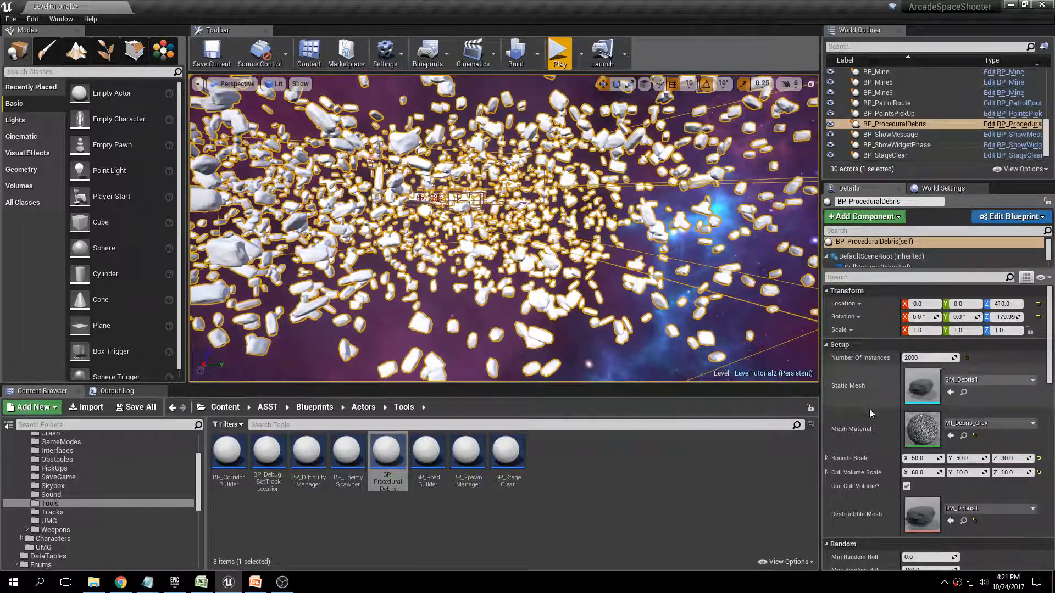
Step: Set the debris actor's bounds scale to 30 in X and Y and inspect the denser field up close
click(934, 458)
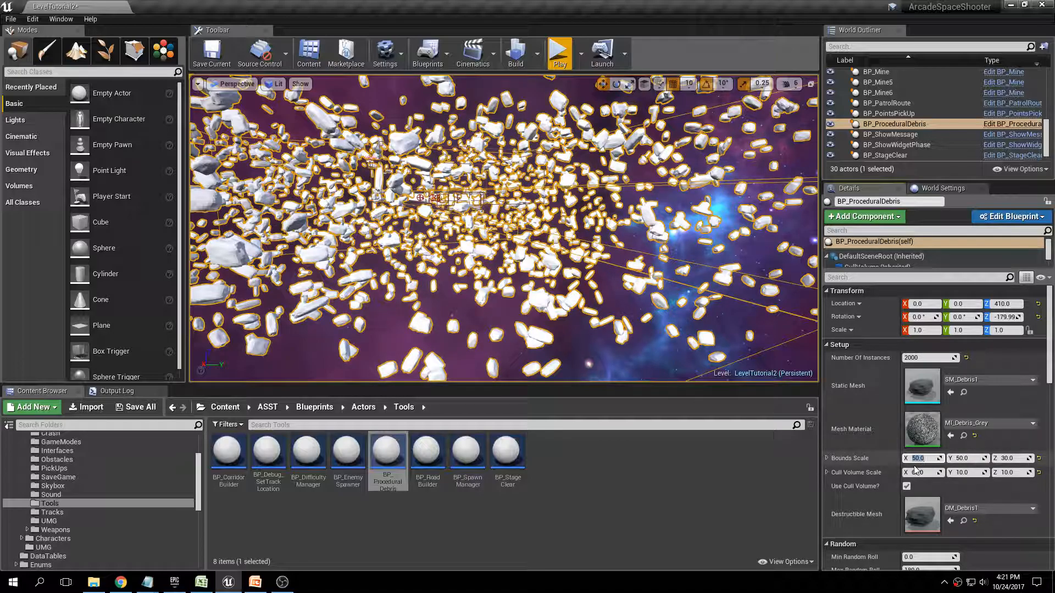
key(Return)
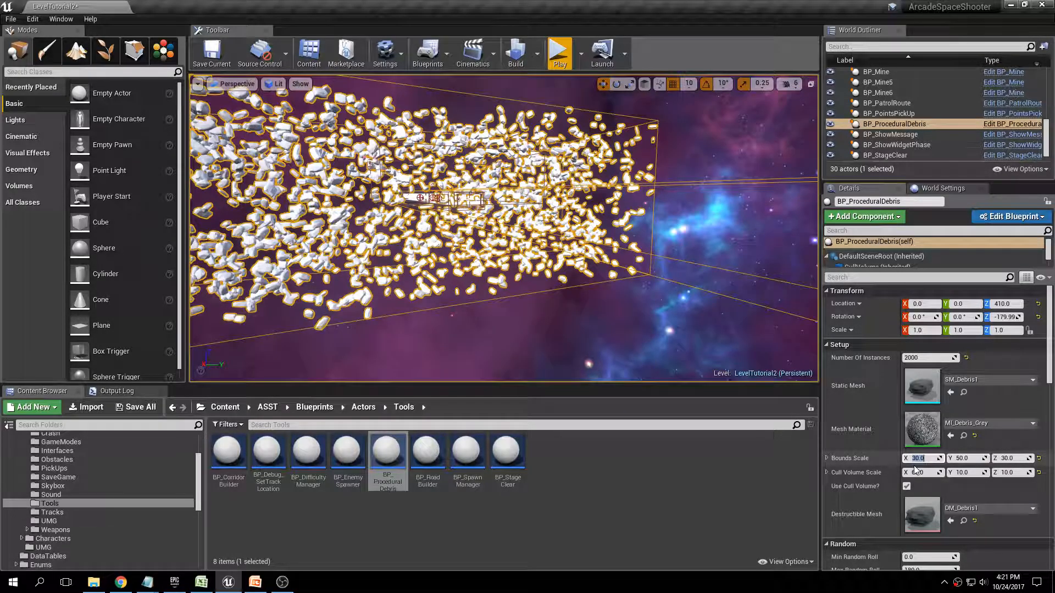
click(970, 459)
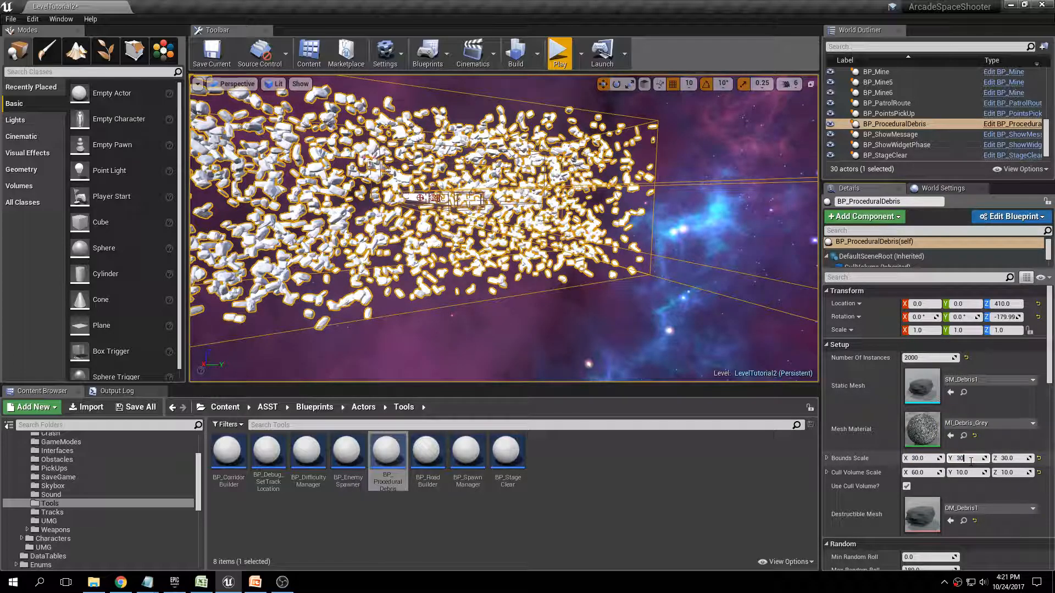
key(Return)
key(w)
right_drag(604, 231, 495, 209)
key(w)
right_drag(565, 180, 536, 250)
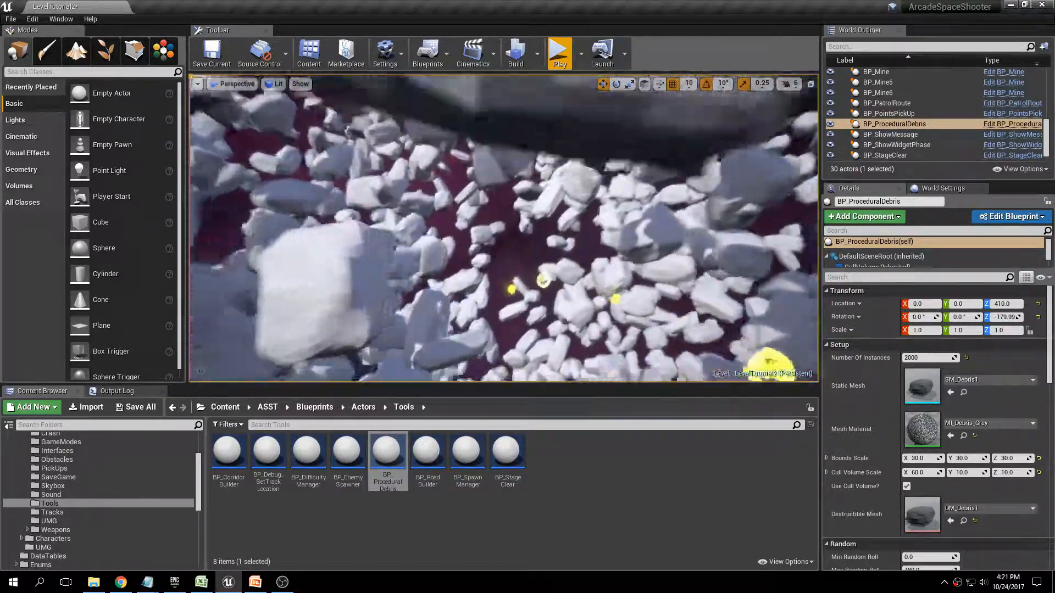
Step: Switch the debris actor's cull volume off and back on, deselect the actor and inspect the track corridor from outside
right_drag(536, 250, 541, 246)
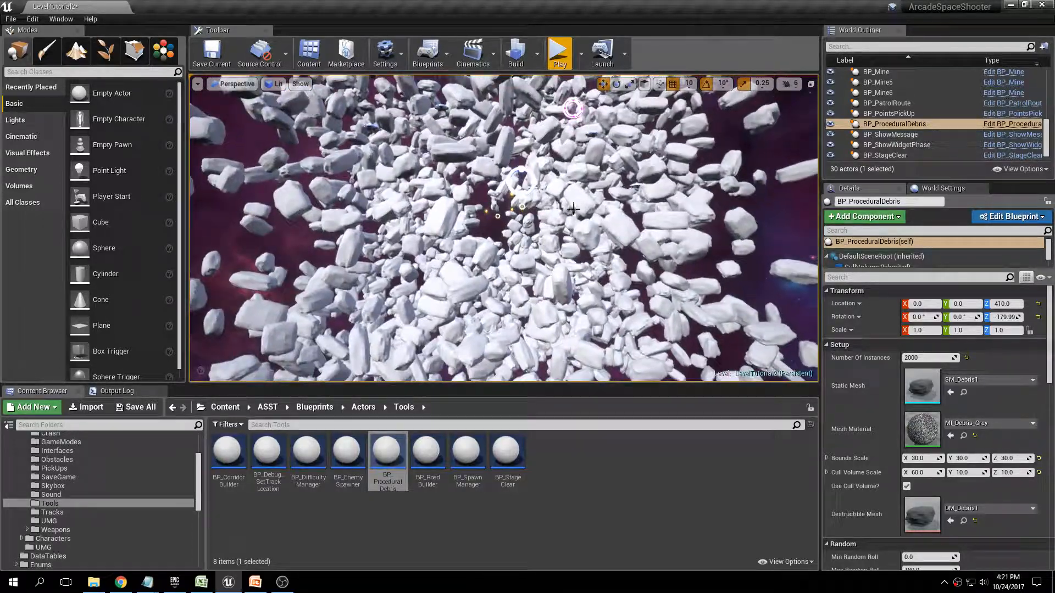
click(907, 487)
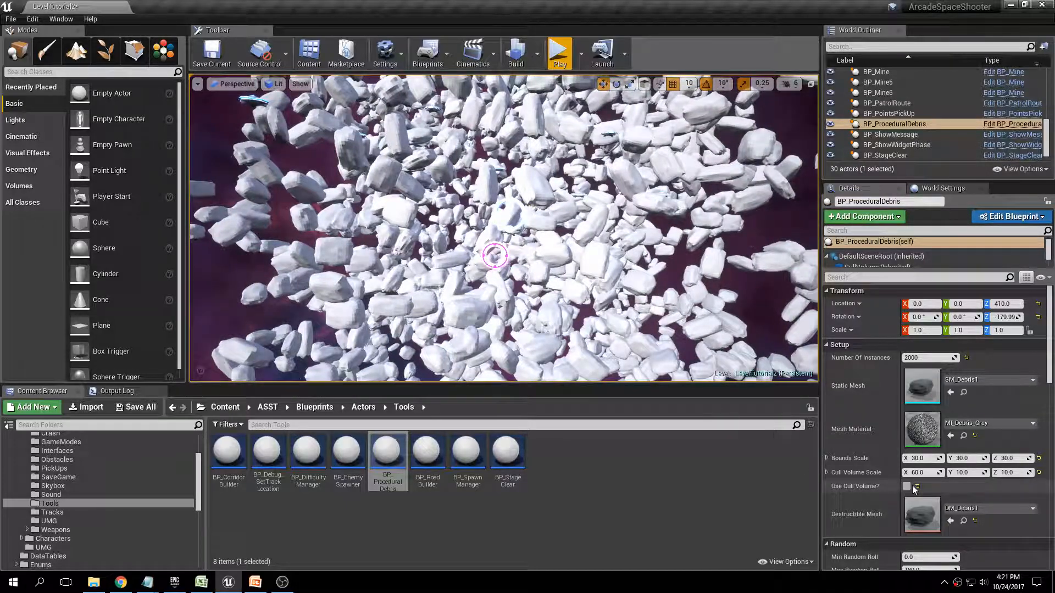
click(907, 487)
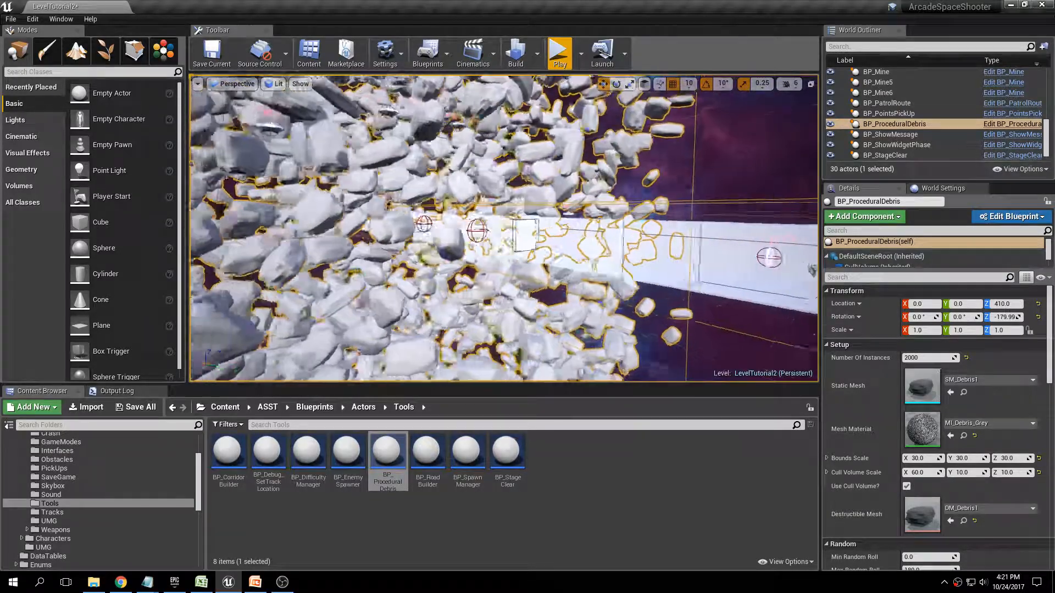
key(Escape)
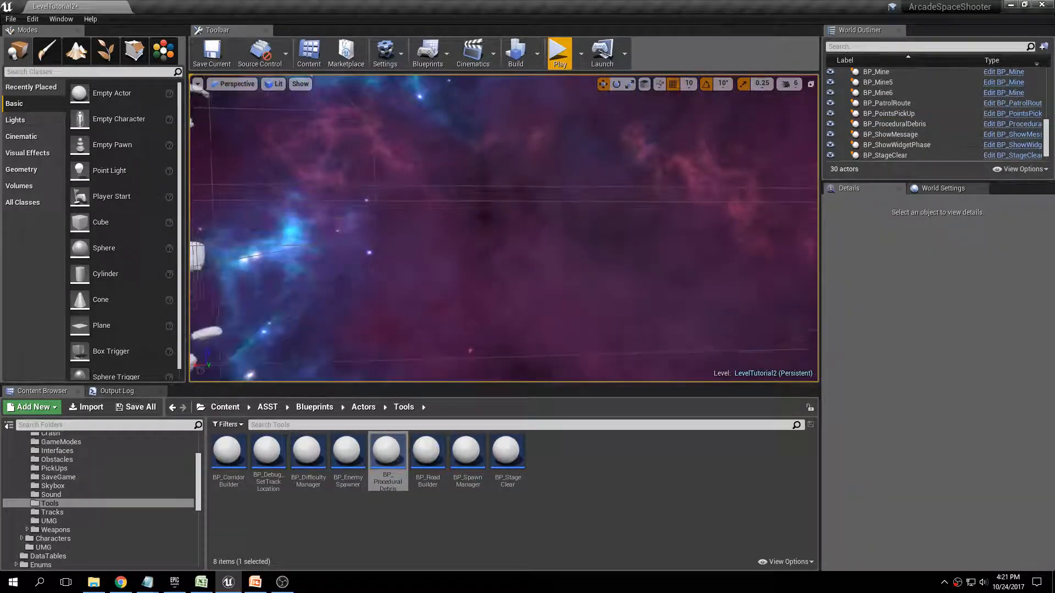
right_drag(503, 228, 406, 226)
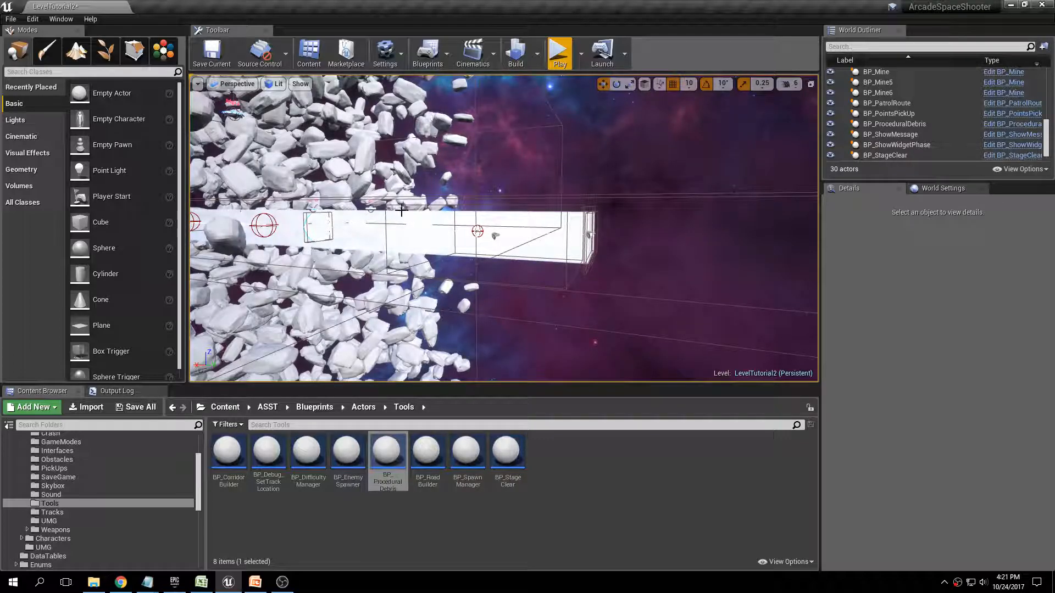
right_drag(504, 228, 467, 226)
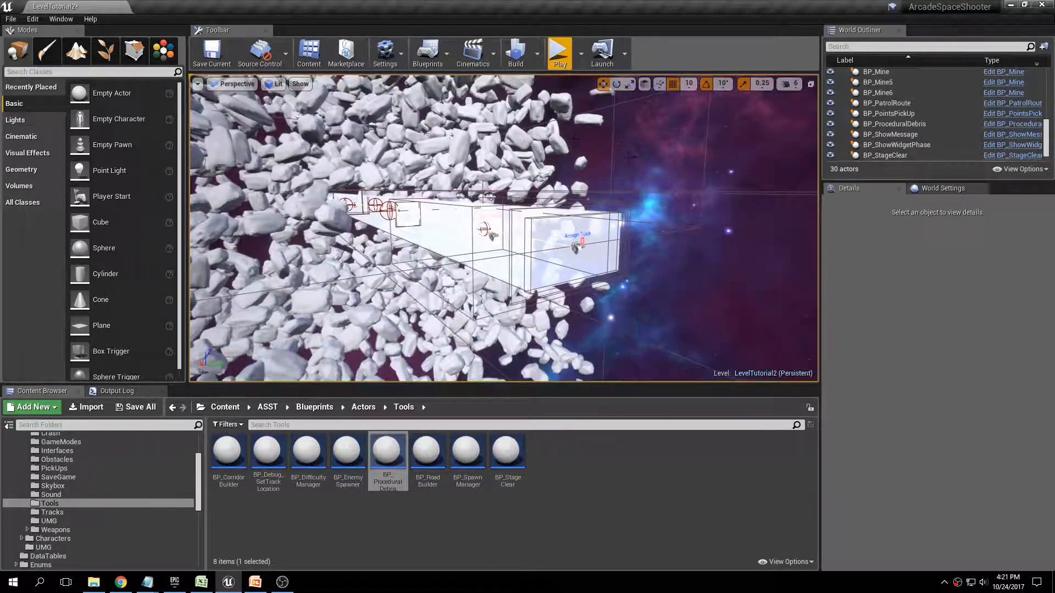
Step: Reselect the debris actor, frame the whole field and set its bounds scale to 50 in X and Y
click(507, 277)
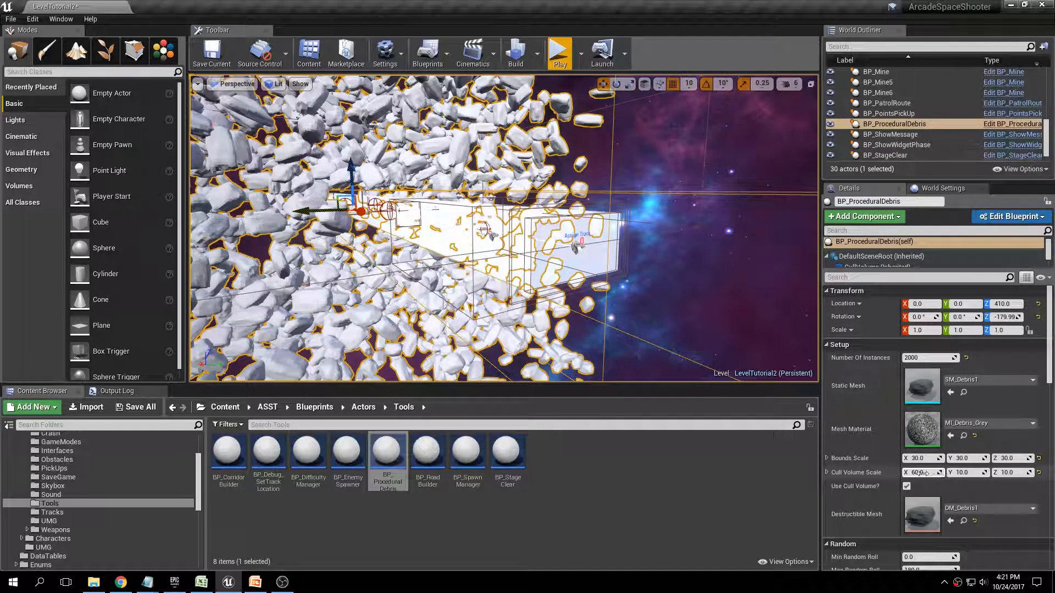
key(f)
mouse_move(504, 228)
right_down()
mouse_move(501, 250)
mouse_move(503, 232)
mouse_move(448, 230)
mouse_move(504, 233)
right_up()
key(s)
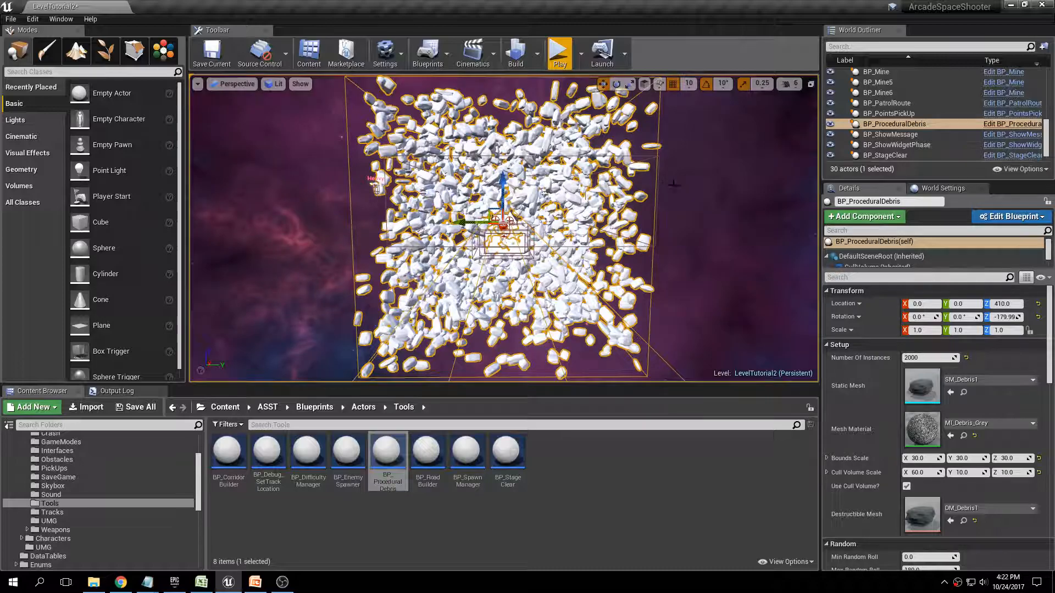
click(922, 459)
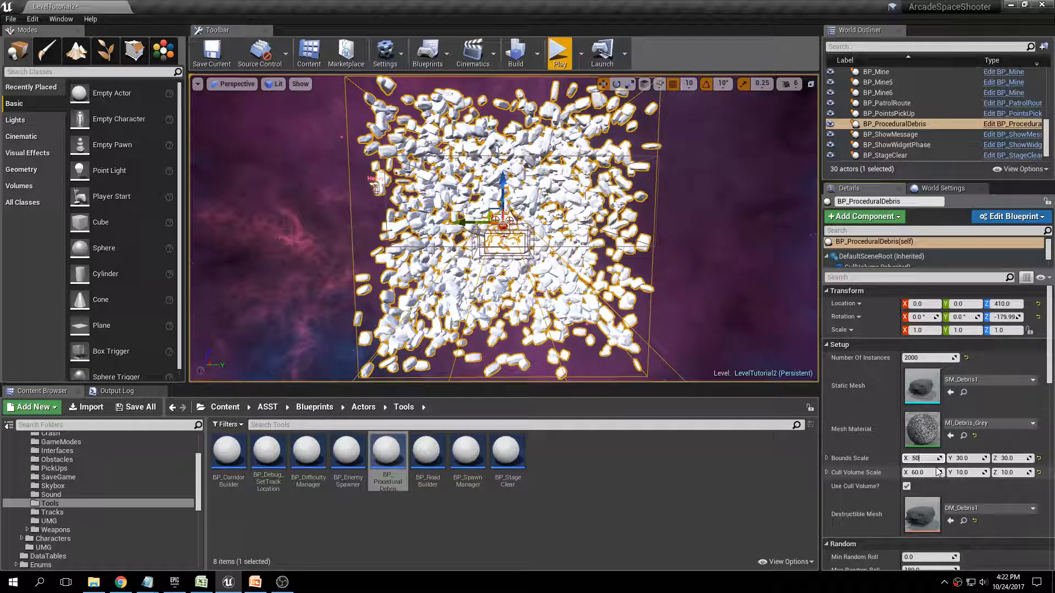
text(50)
click(970, 458)
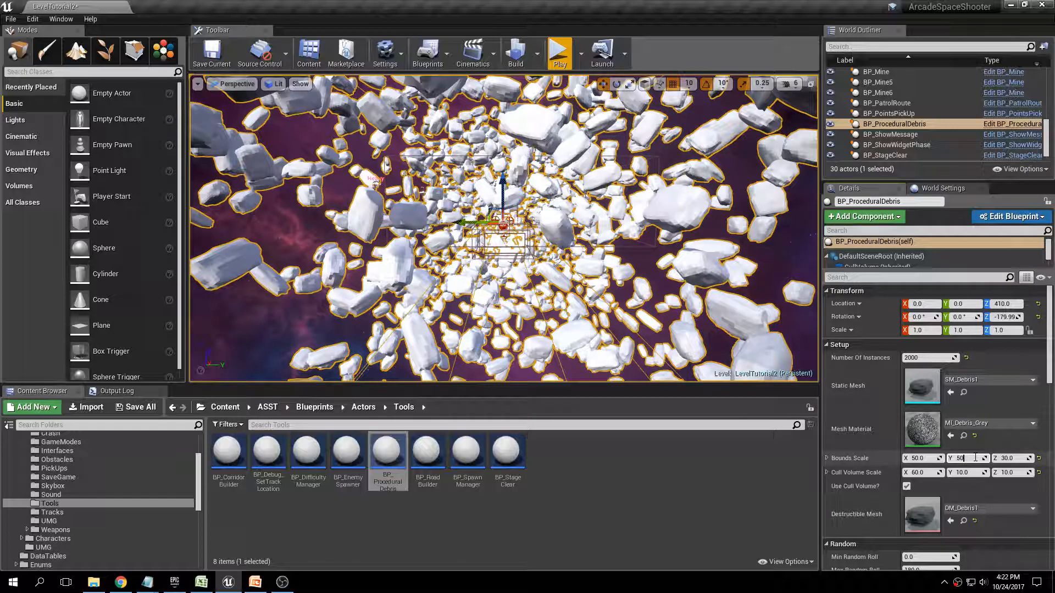
key(Return)
Step: Set the debris actor's number of instances to 1000, inspect the field around the track and deselect the actor
click(925, 357)
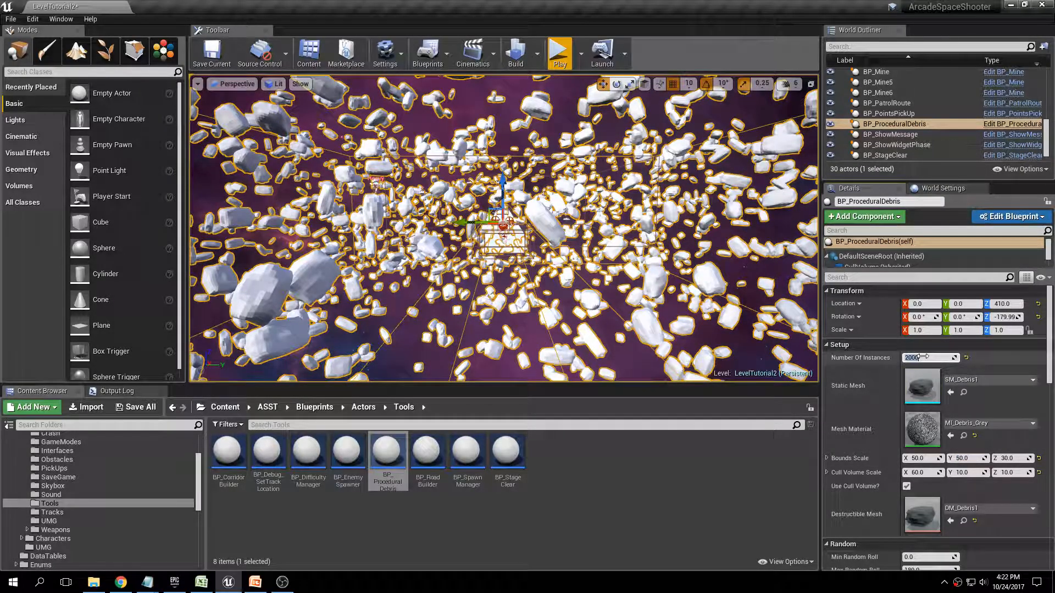
key(Return)
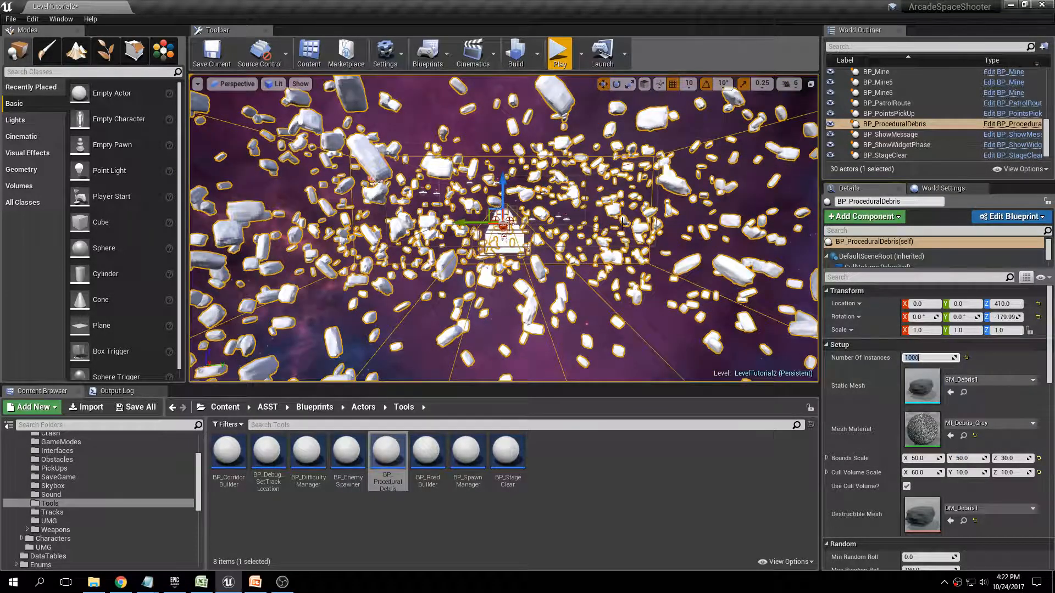
right_drag(504, 228, 524, 278)
key(s)
key(w)
key(d)
key(a)
key(s)
click(574, 175)
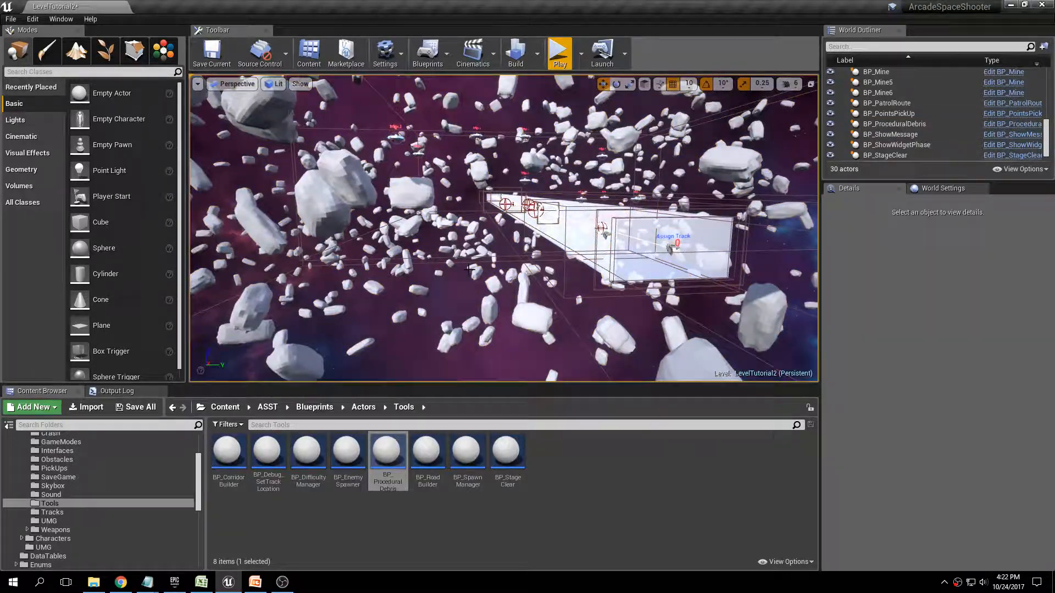
Step: Save all modified content and start a play session of the level
click(136, 407)
click(615, 393)
right_drag(645, 220, 651, 221)
key(s)
key(d)
click(552, 64)
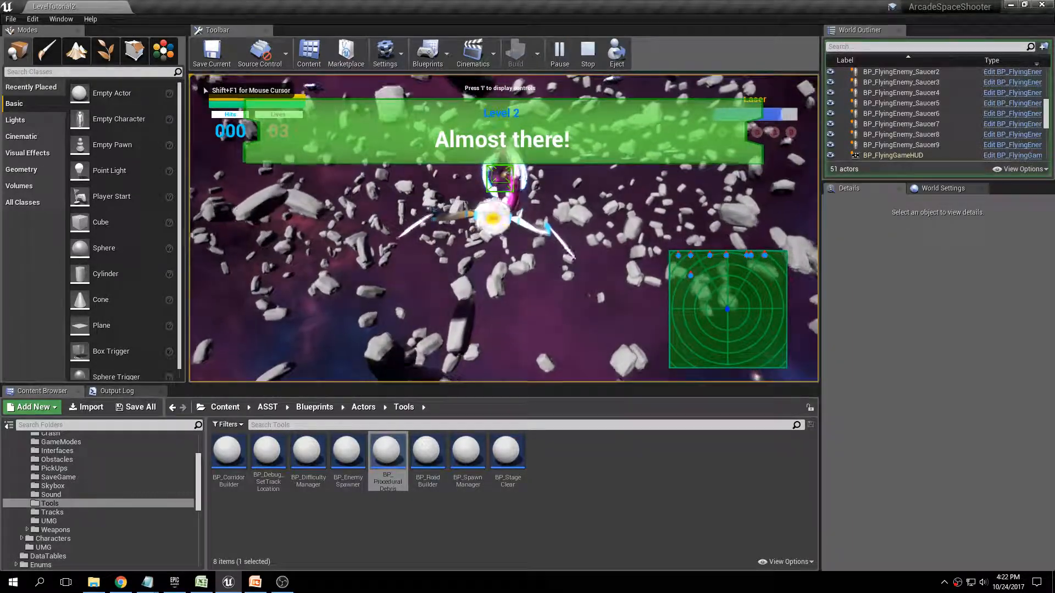
Step: Play-test the level full-screen, steering the ship through the debris field, and end the session
key(F11)
key(w)
key(a)
key(s)
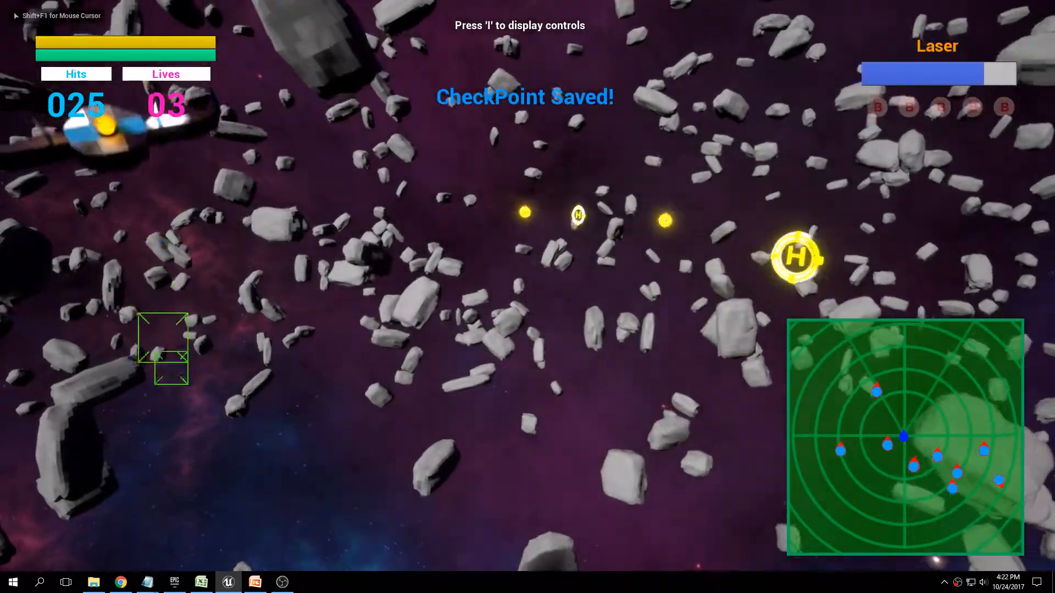
key(d)
key(w)
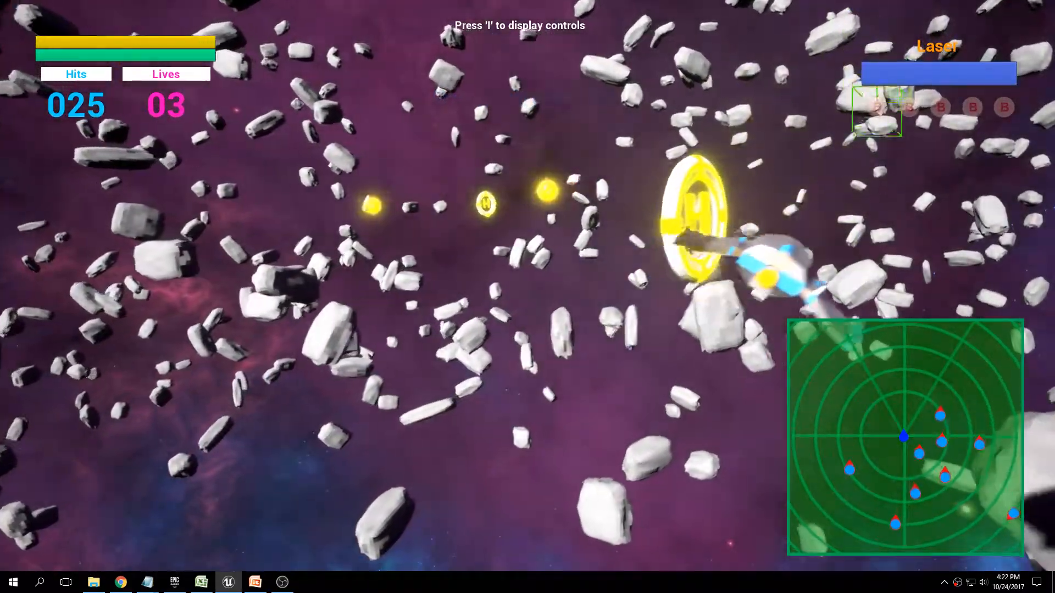
key(s)
key(d)
key(a)
key(s)
key(w)
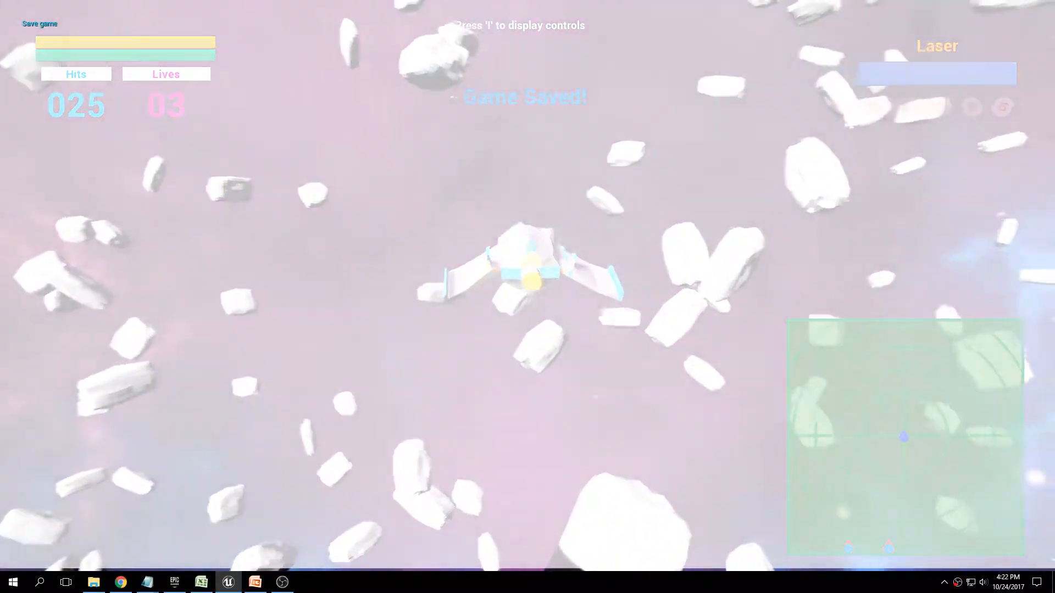
key(Escape)
Step: Leave full-screen view, reselect the debris actor and review its random, rotation and damage settings
mouse_move(553, 179)
right_down()
mouse_move(614, 190)
mouse_move(451, 190)
mouse_move(446, 181)
mouse_move(569, 189)
right_up()
key(s)
scroll(553, 179, up, 2)
key(F11)
key(s)
key(d)
key(w)
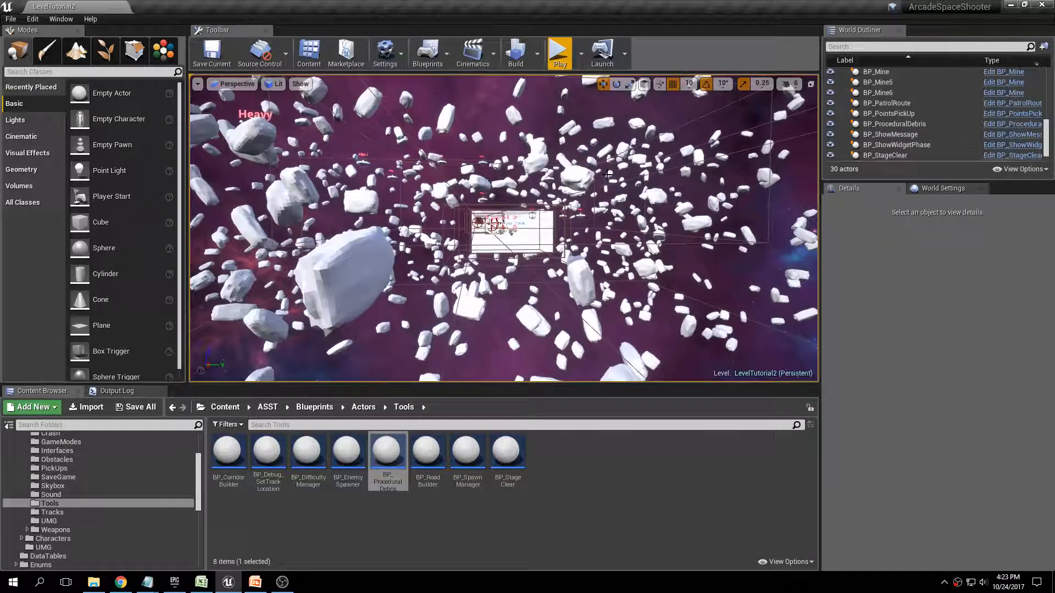
click(587, 172)
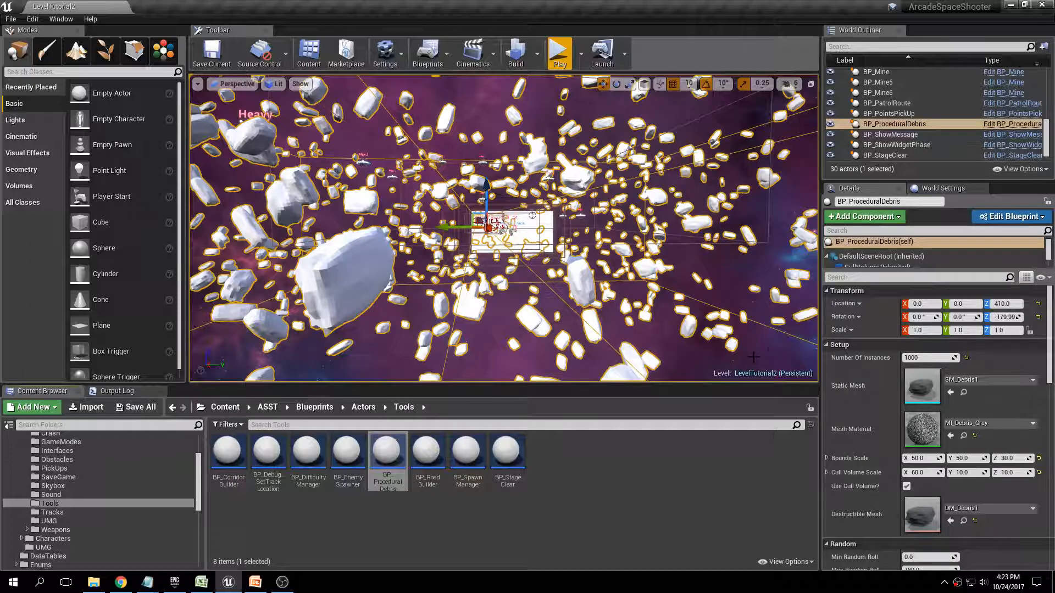
scroll(1051, 306, down, 5)
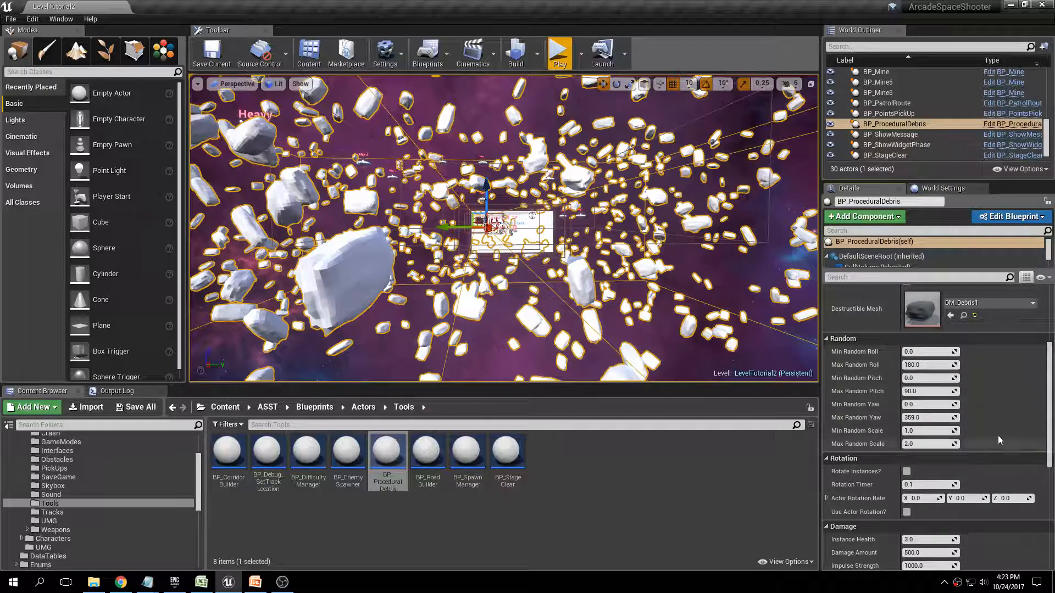
scroll(1049, 368, down, 5)
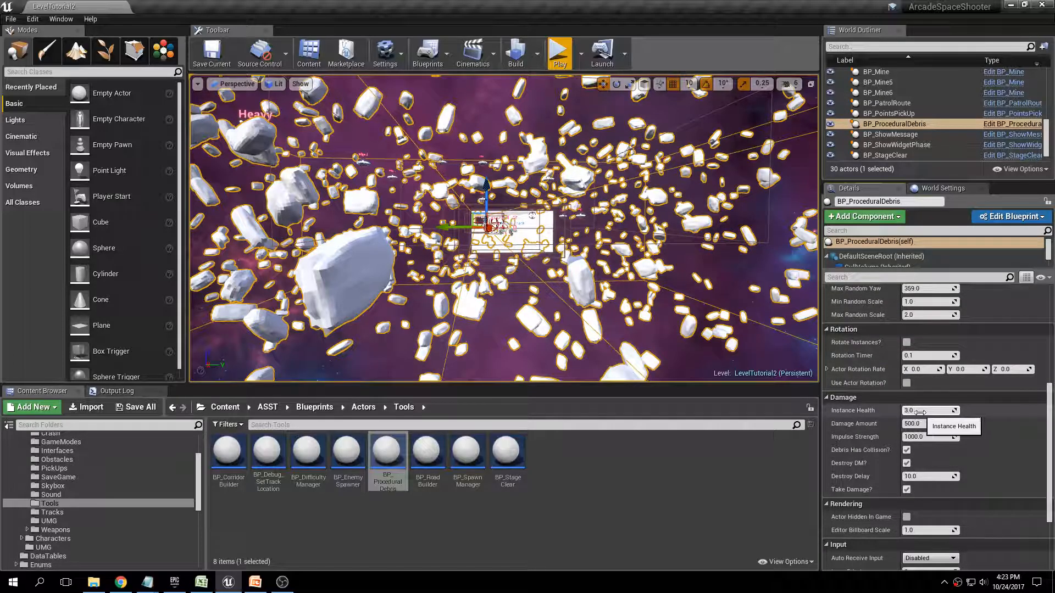
scroll(1048, 389, down, 3)
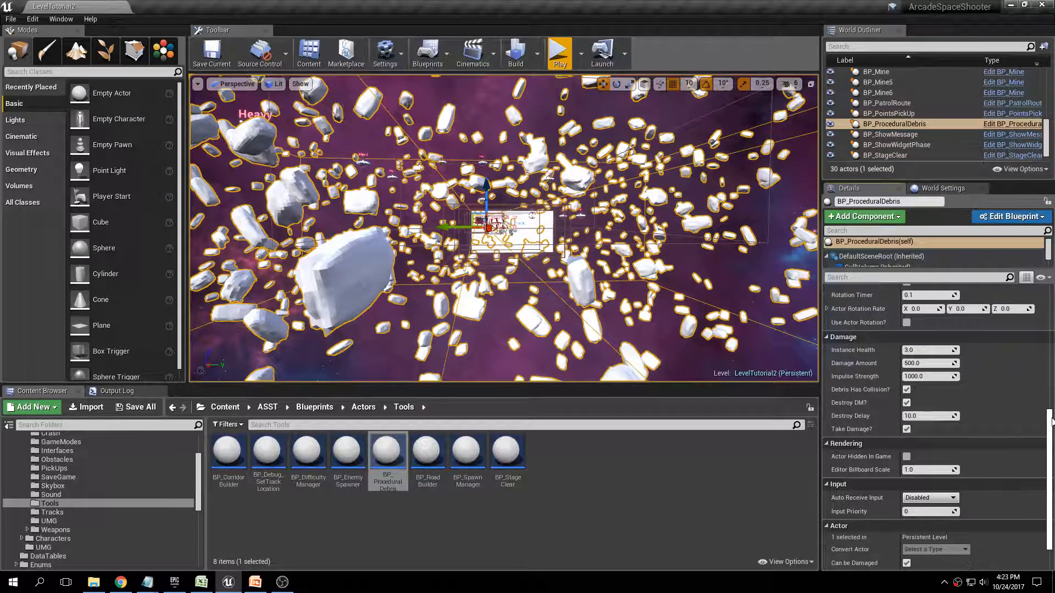
scroll(872, 377, up, 2)
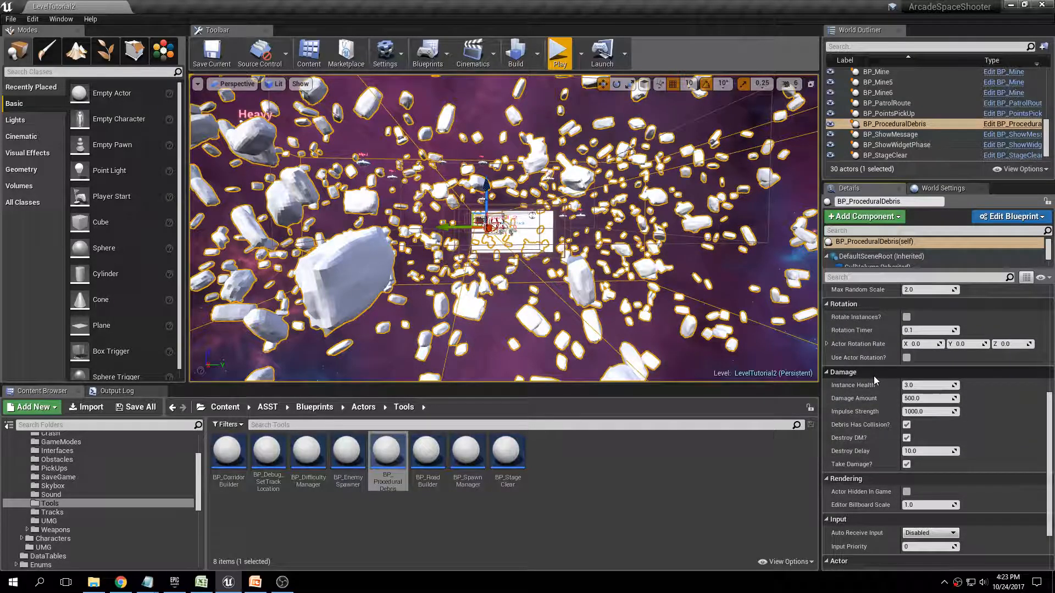
Step: Enable instance rotation on the debris actor and set its actor rotation rate to 7 in Y and 10 in Z
click(907, 318)
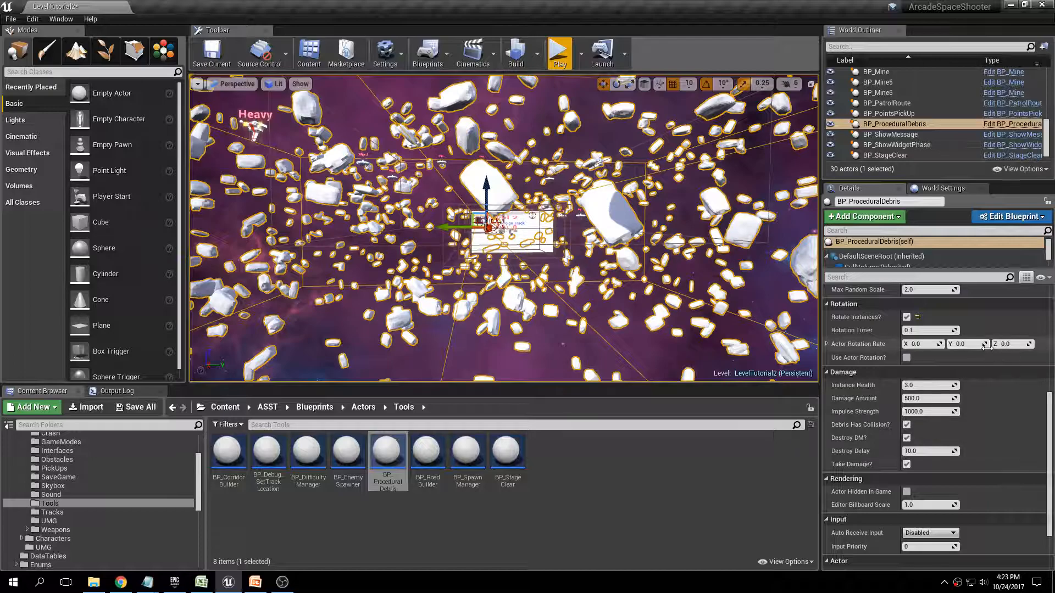
click(1008, 343)
text(10)
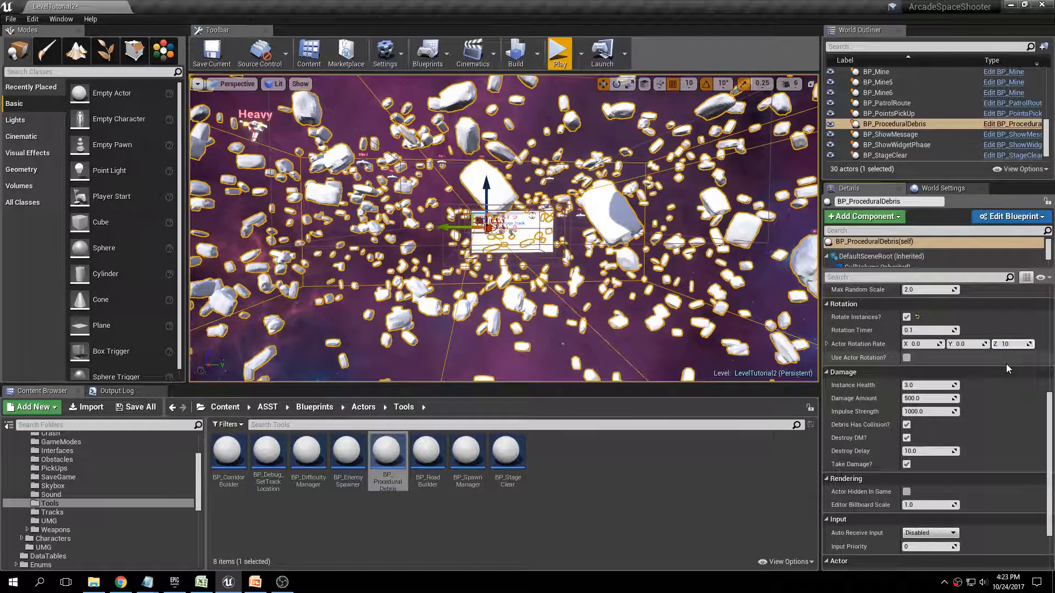
click(967, 345)
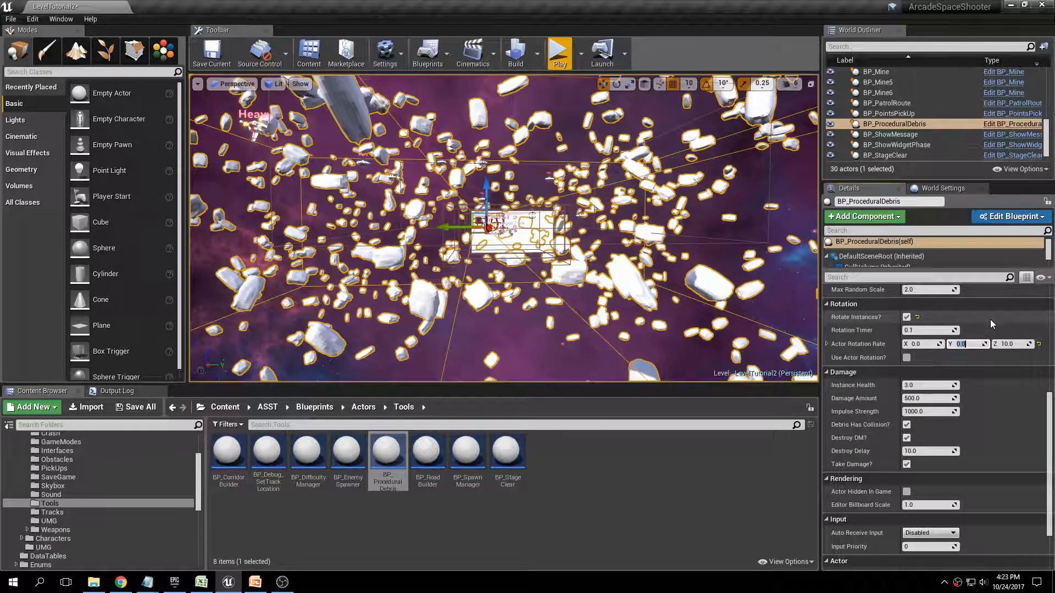
text(7)
key(Return)
right_drag(334, 237, 297, 266)
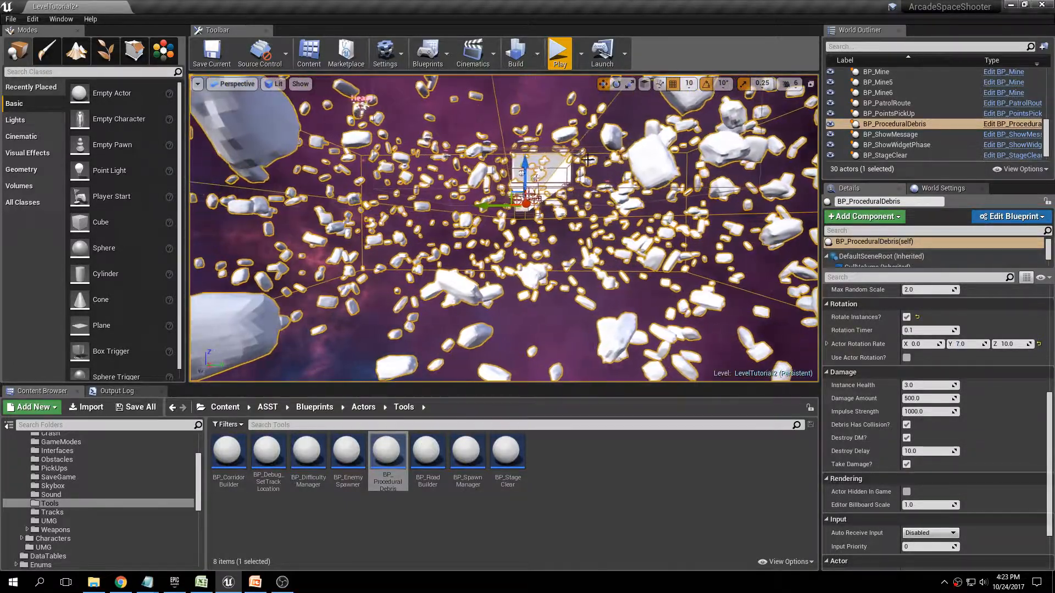
Step: Save all modified content, run the level in Simulate mode to watch the debris and stop the simulation
click(149, 412)
click(626, 394)
click(580, 54)
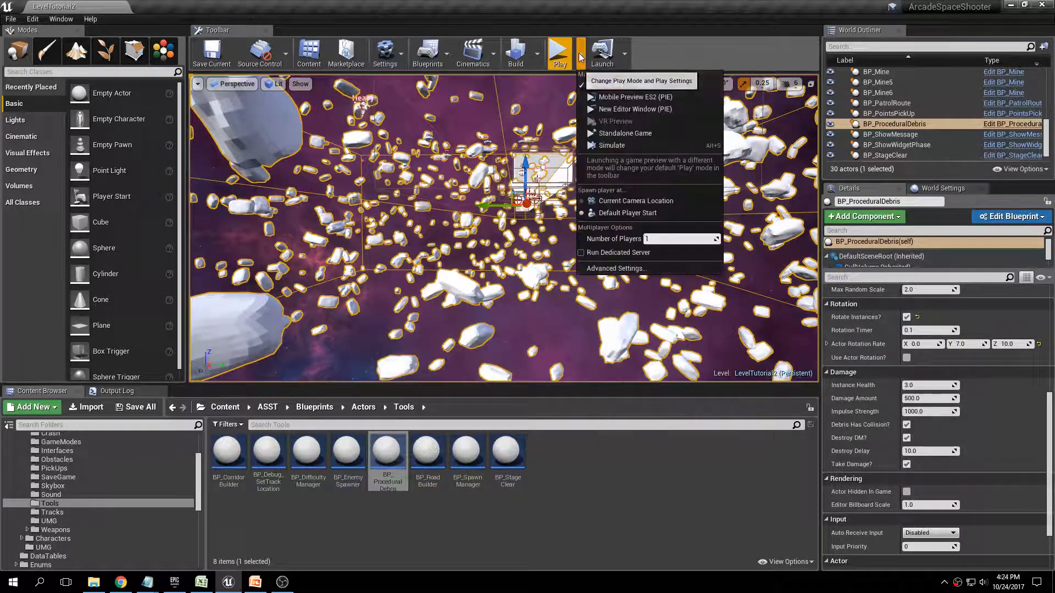
click(598, 146)
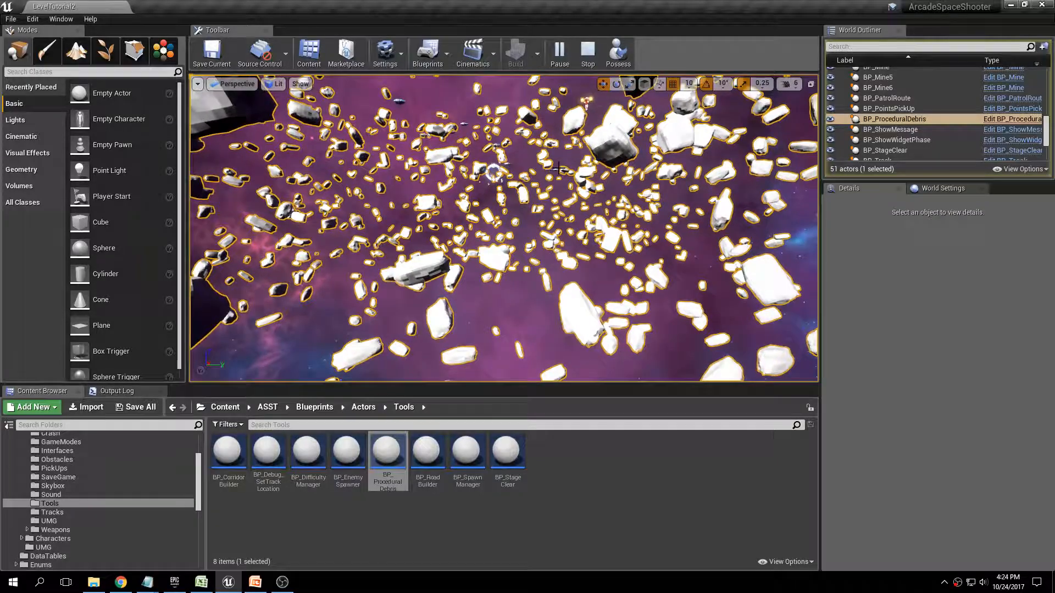
click(588, 55)
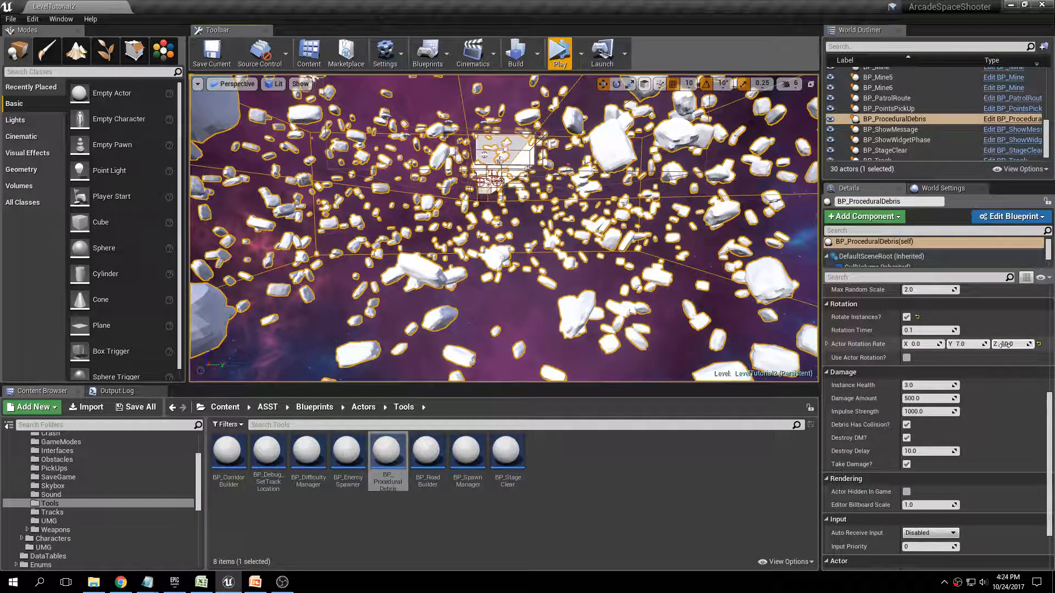
Step: Play-test the level full-screen with rotating debris instances, steering and boosting the ship past the checkpoint, and end the session
click(580, 55)
click(708, 83)
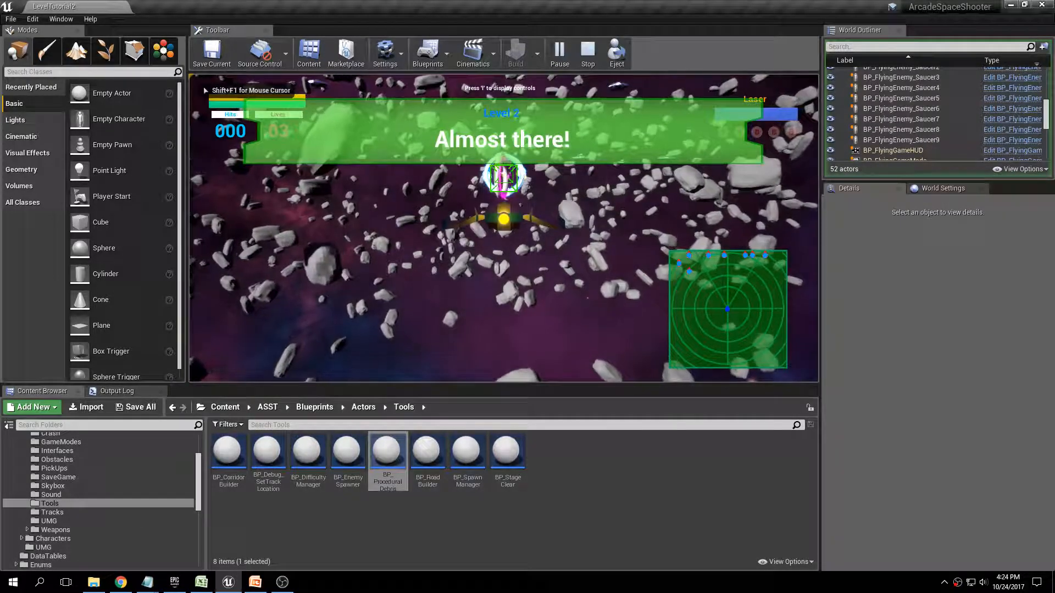
key(F11)
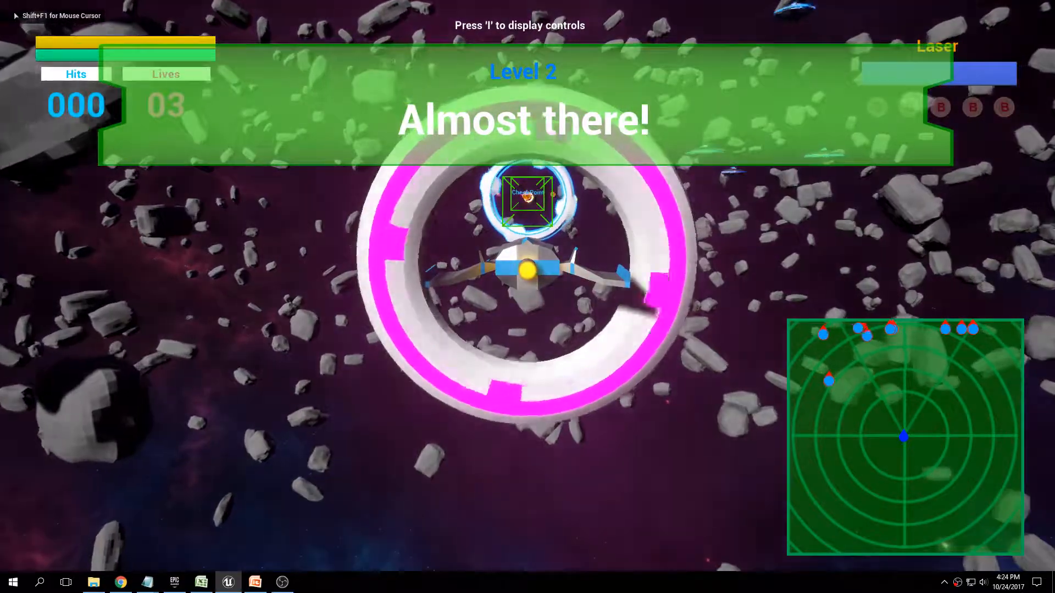
key(a)
key(d)
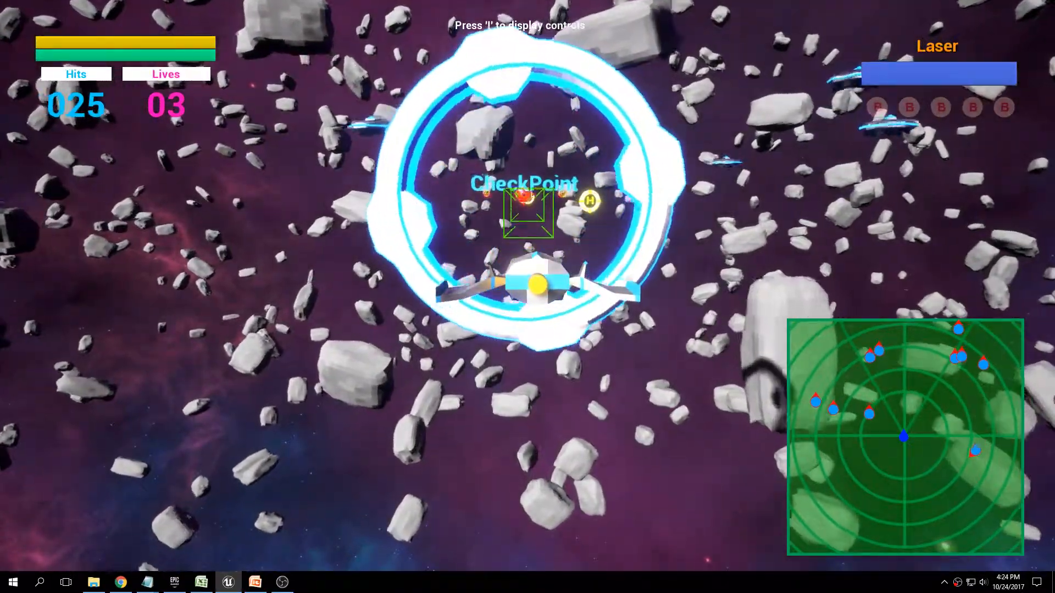
key(a)
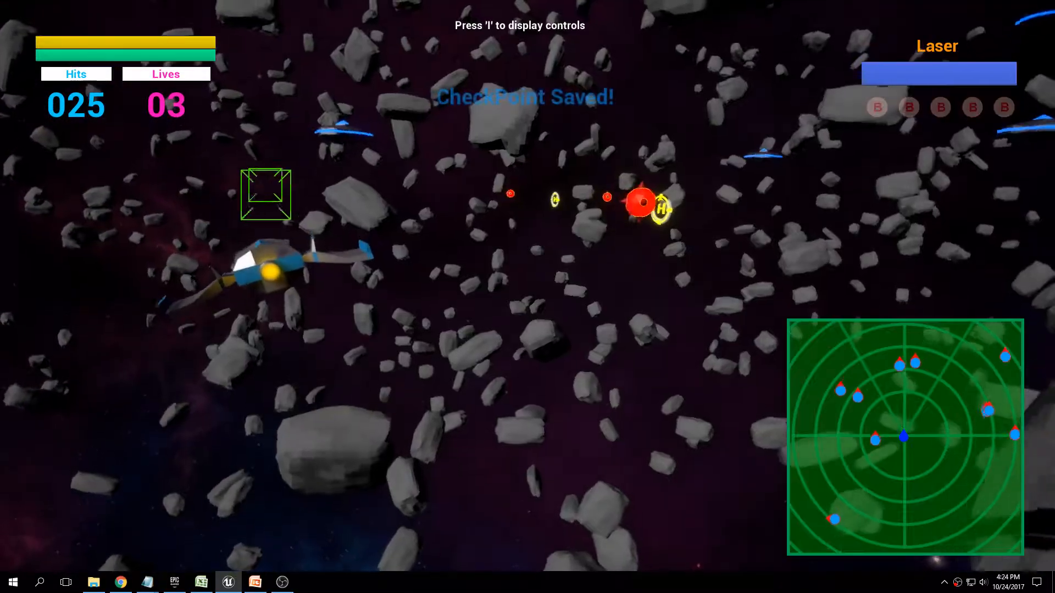
key(w)
key(d)
key(shift)
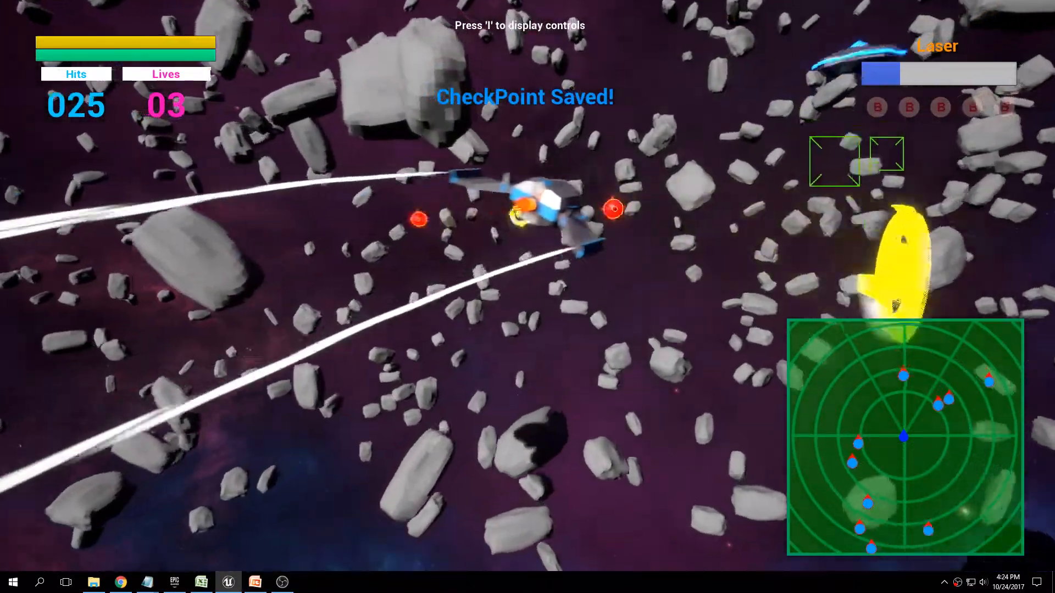
key(s)
key(Escape)
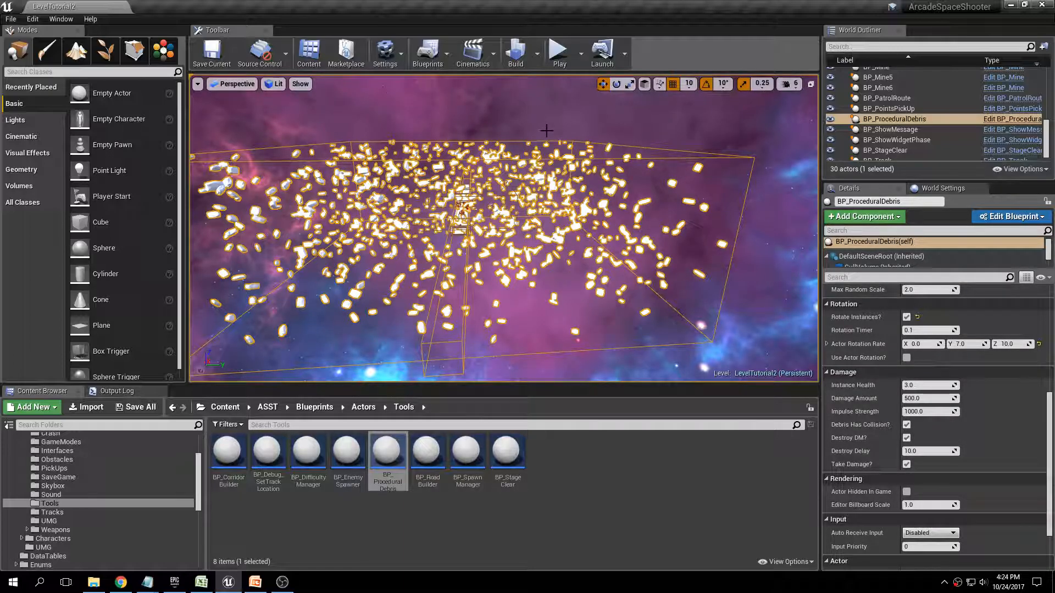
Step: Reselect the debris actor, turn off Rotate Instances and turn on Use Actor Rotation
right_drag(504, 228, 379, 255)
key(Escape)
key(w)
key(w)
key(w)
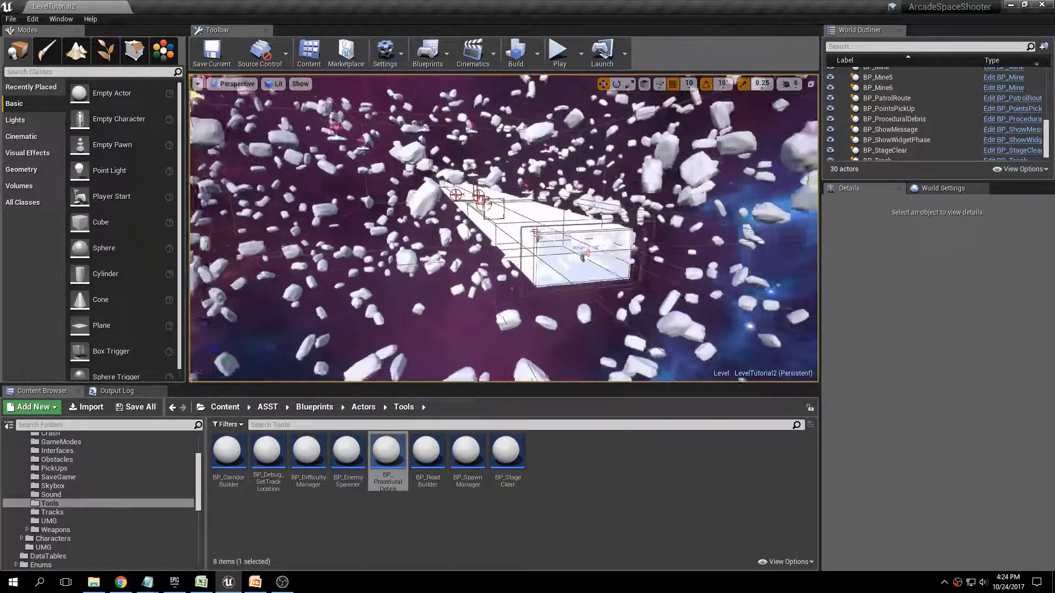
right_drag(618, 134, 588, 139)
key(s)
click(644, 209)
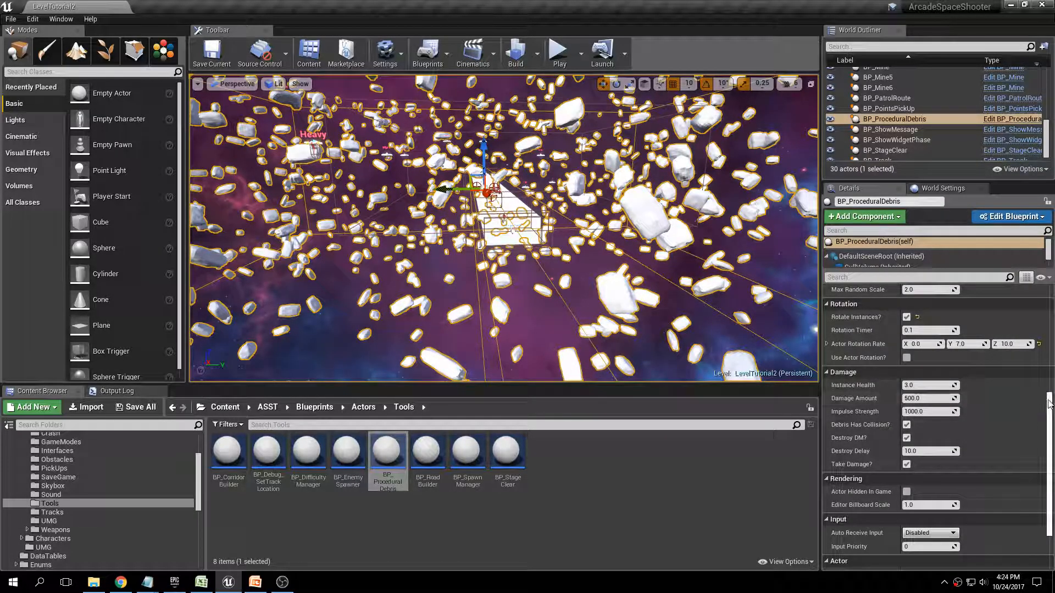
click(906, 317)
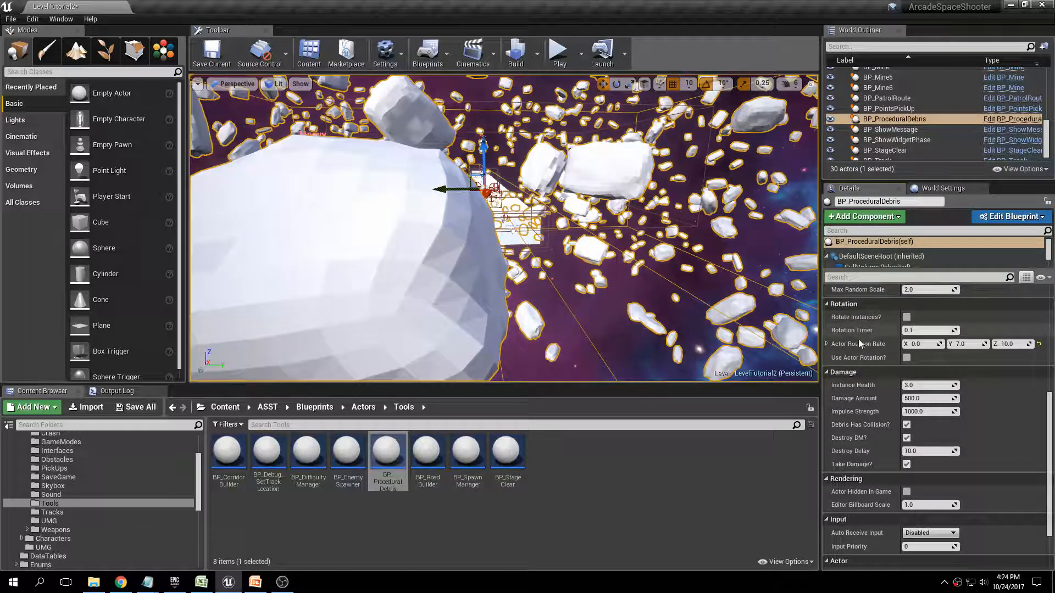
click(906, 358)
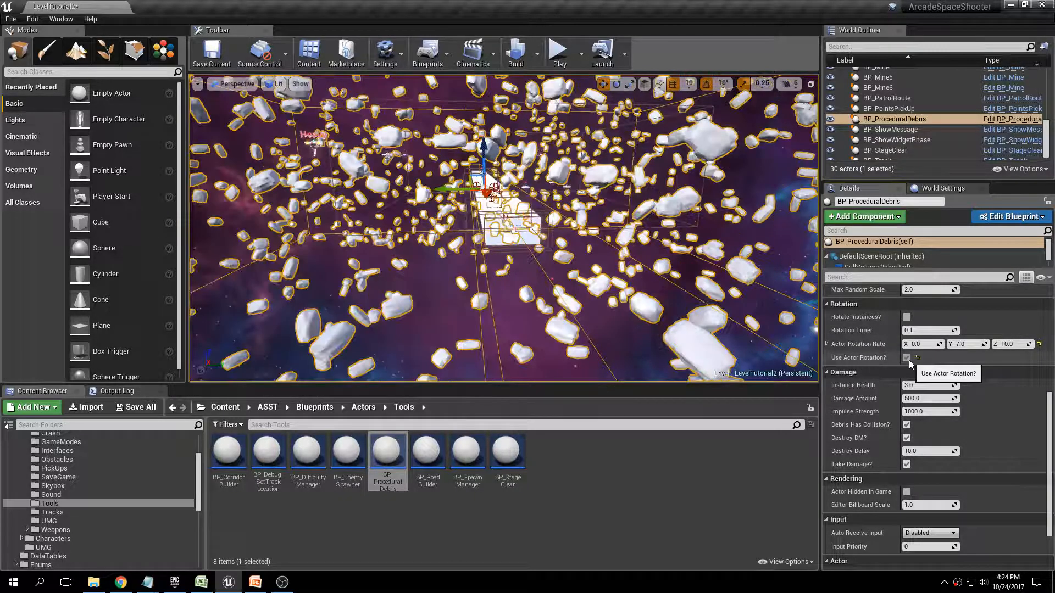
Step: Play-test the level full-screen with actor rotation only, steering past the checkpoint, and return to the editor
click(559, 55)
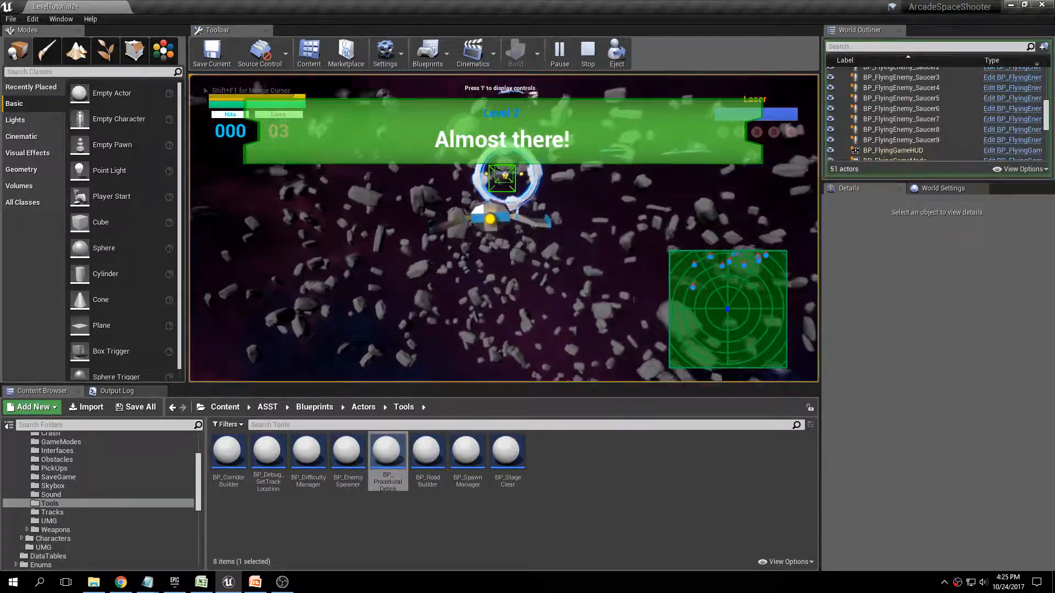
key(F11)
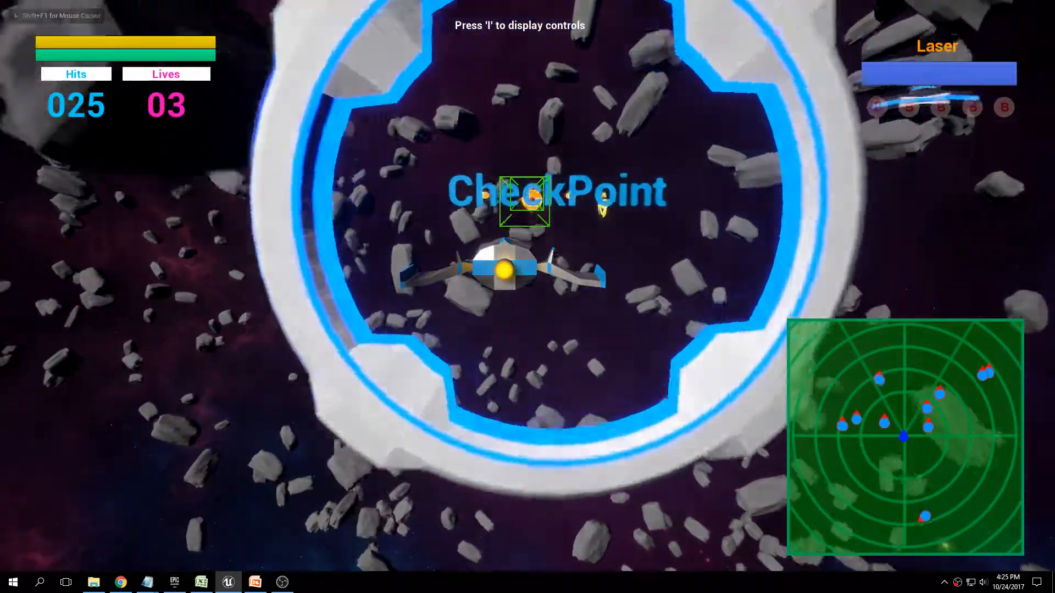
key(d)
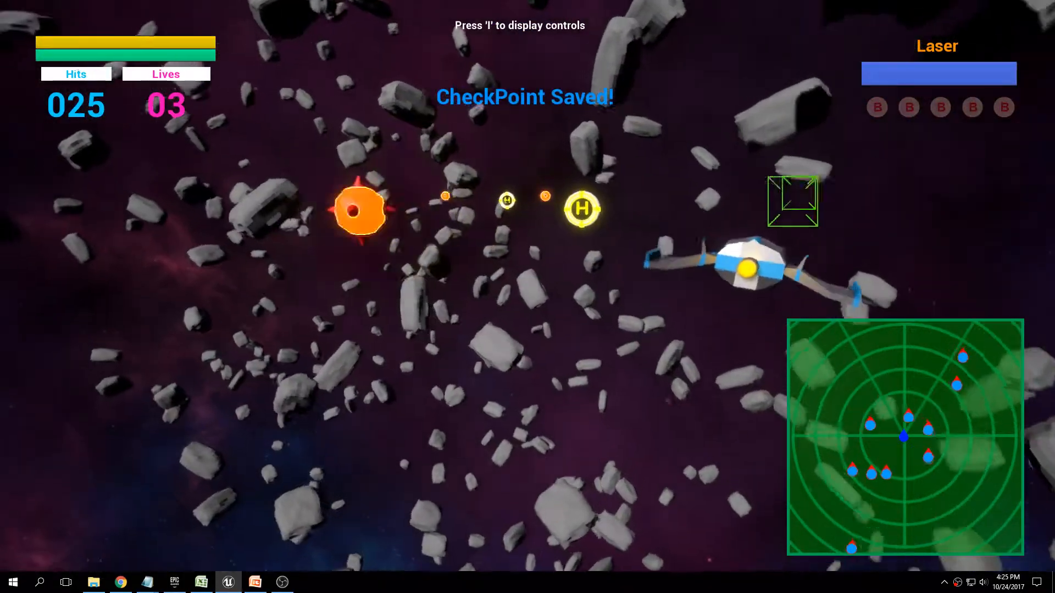
key(a)
key(d)
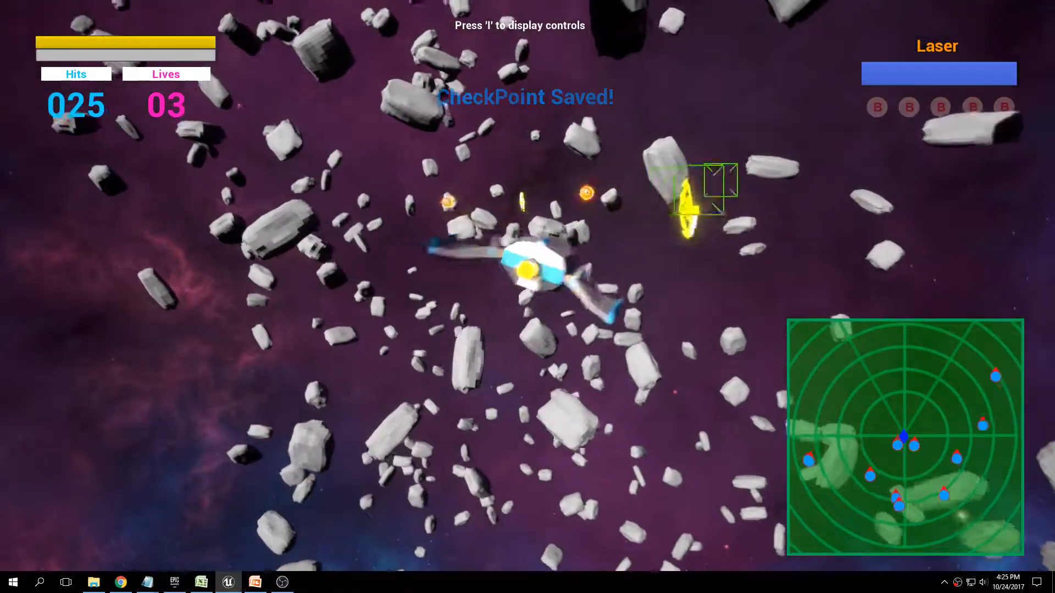
key(a)
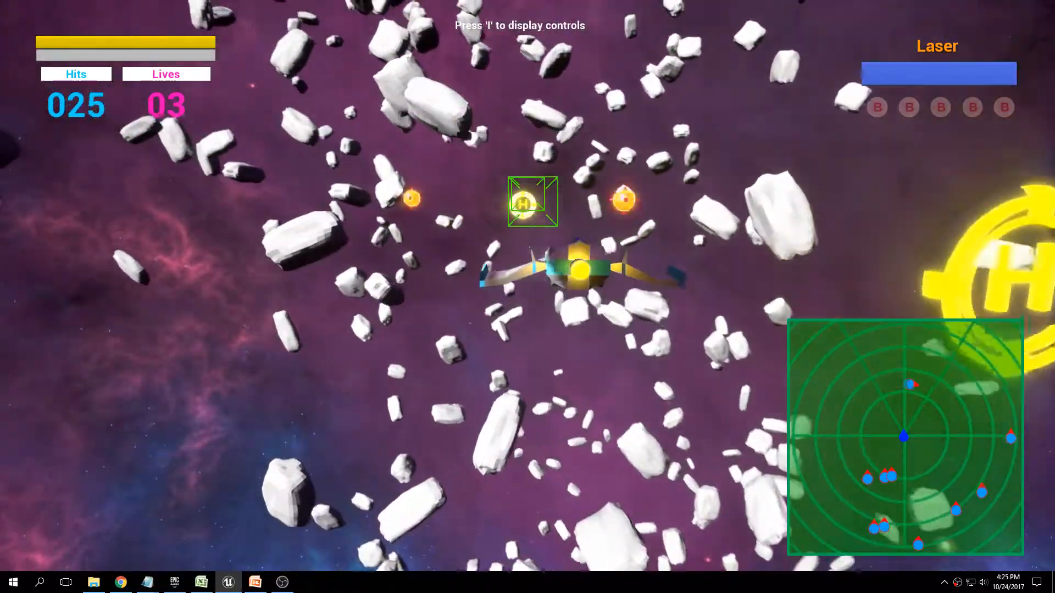
key(Escape)
key(F11)
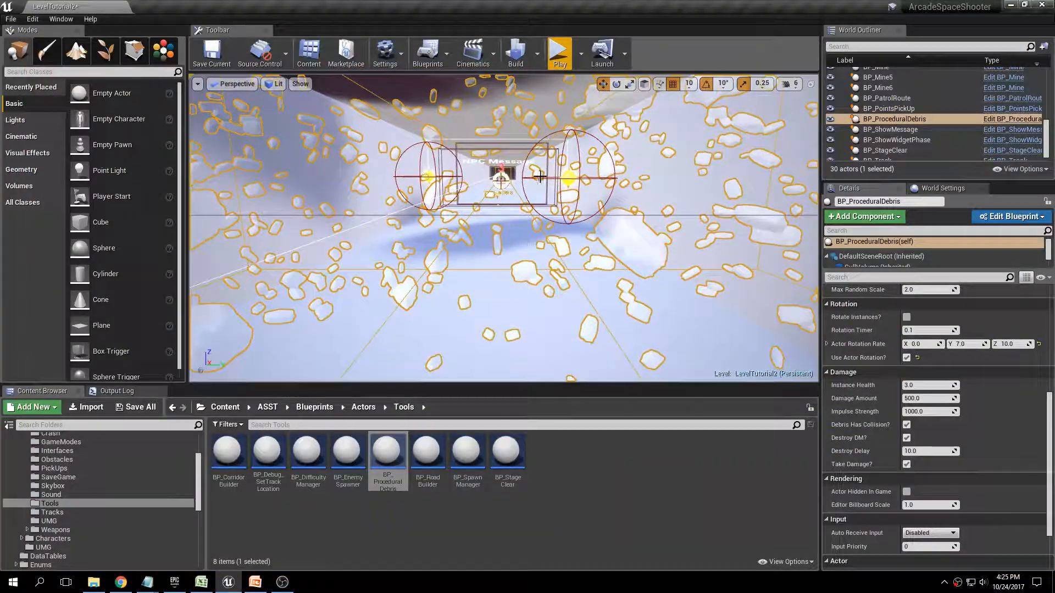
Step: Turn Rotate Instances back on and play-test the level full-screen, flying through and shooting the debris before returning to the editor
click(906, 318)
key(alt+p)
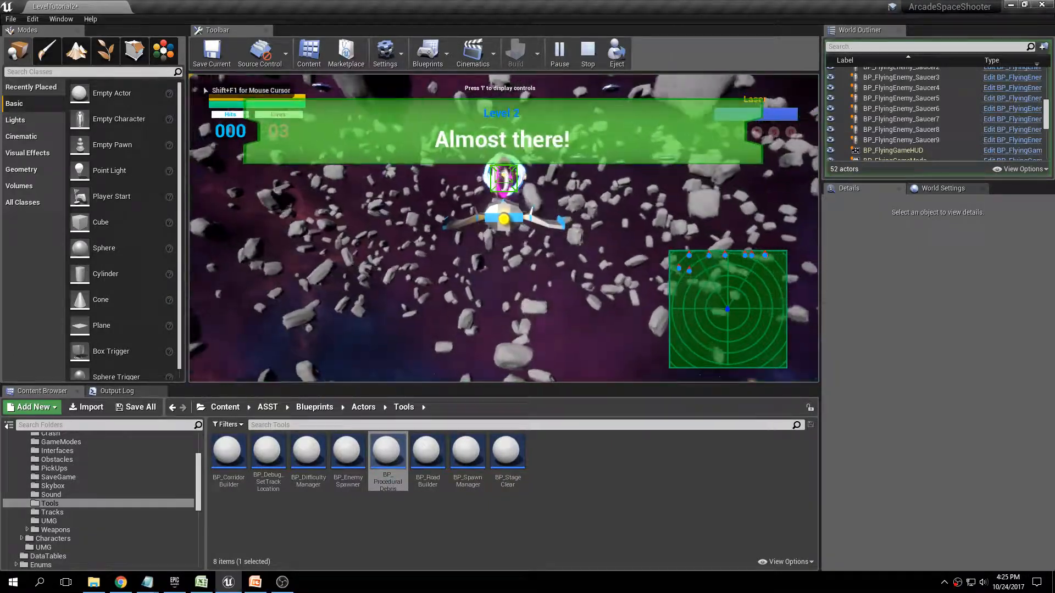
key(F11)
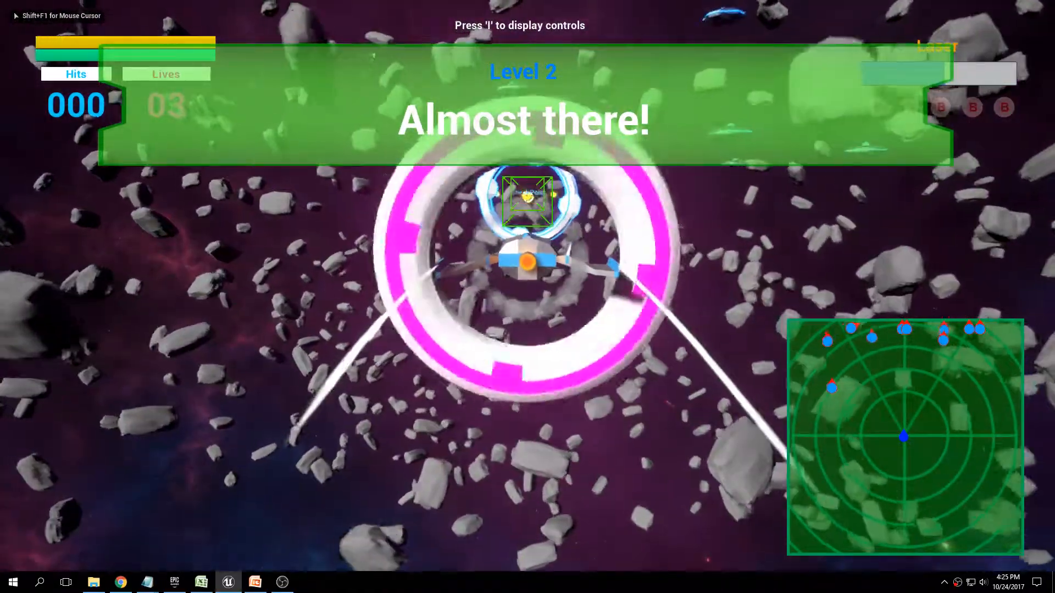
key(a)
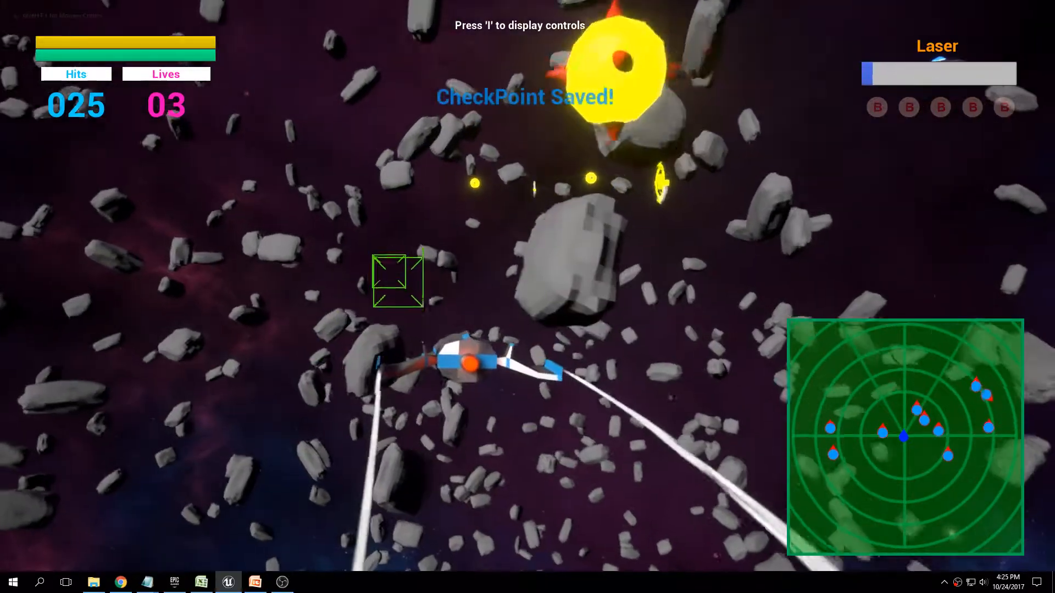
key(space)
key(a)
key(space)
key(d)
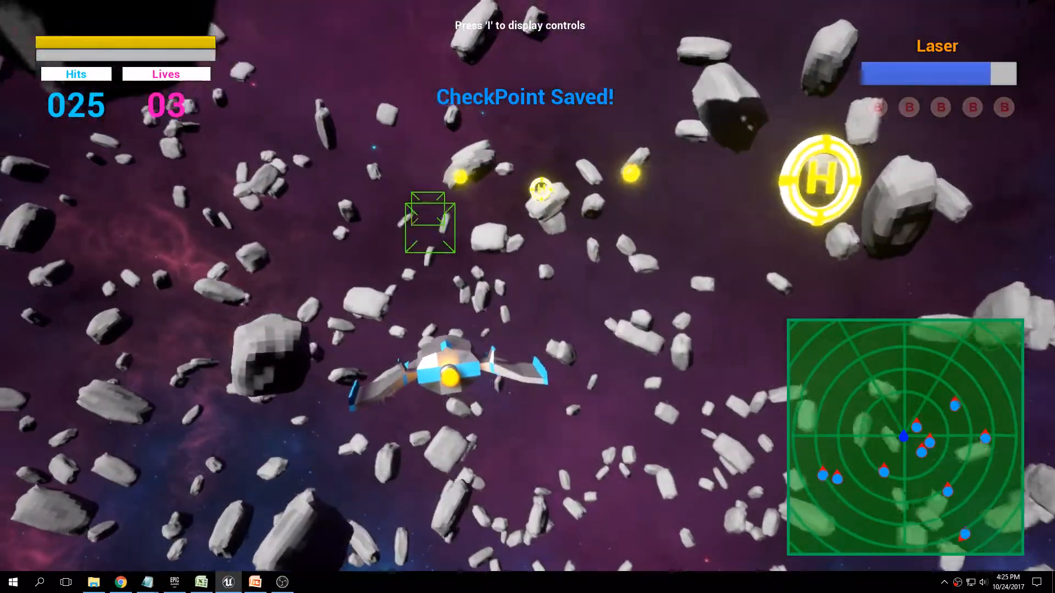
key(space)
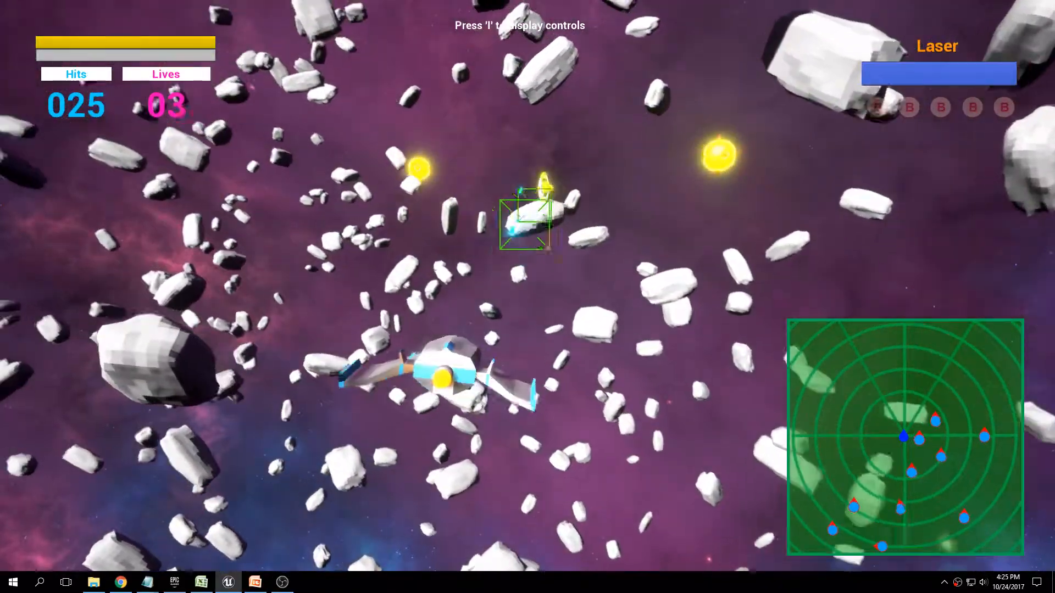
key(d)
key(d)
key(space)
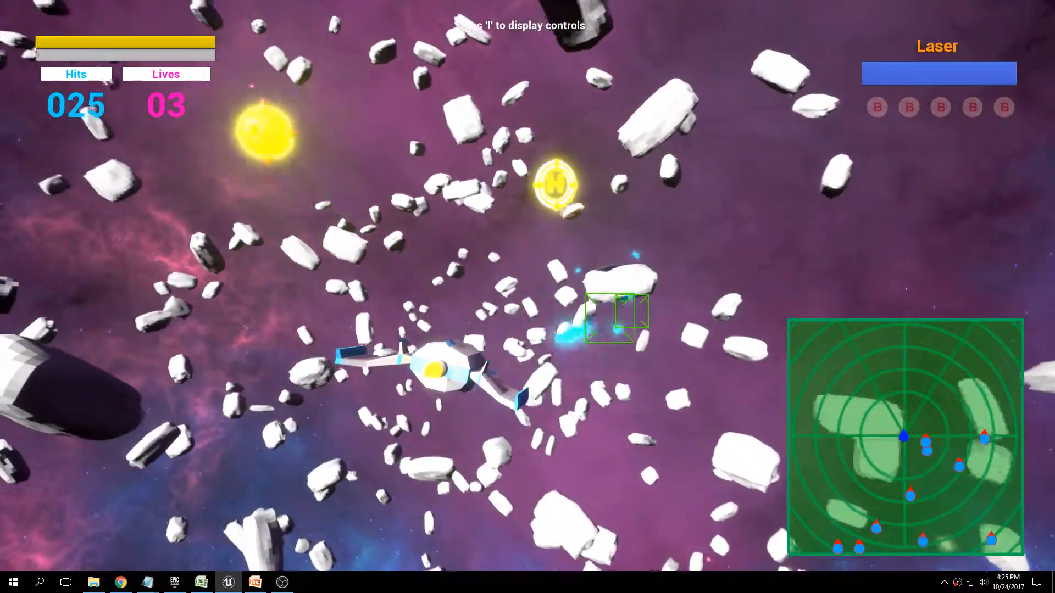
key(space)
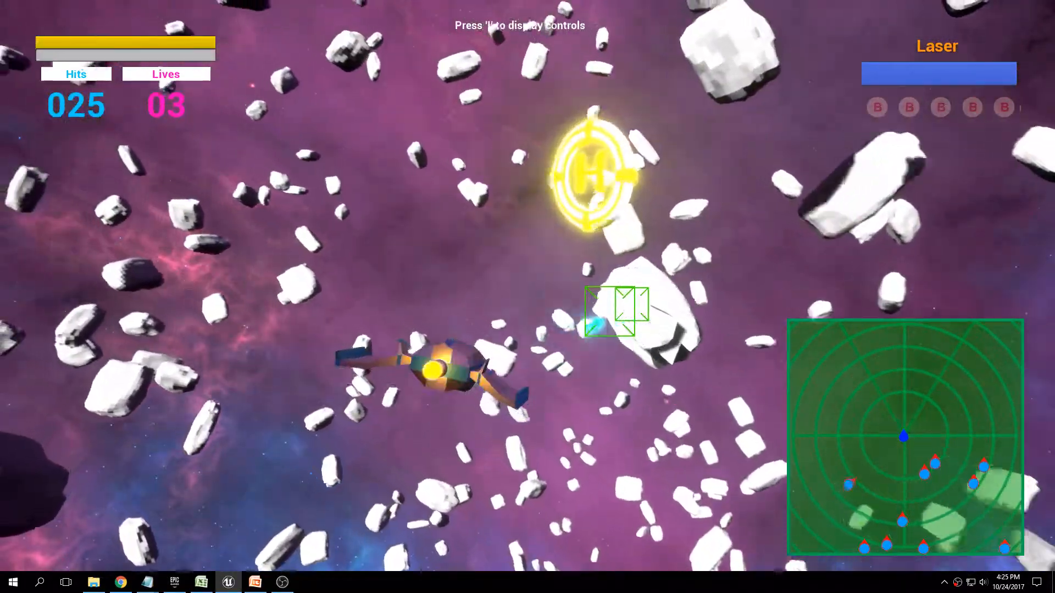
key(d)
key(w)
key(s)
key(space)
key(d)
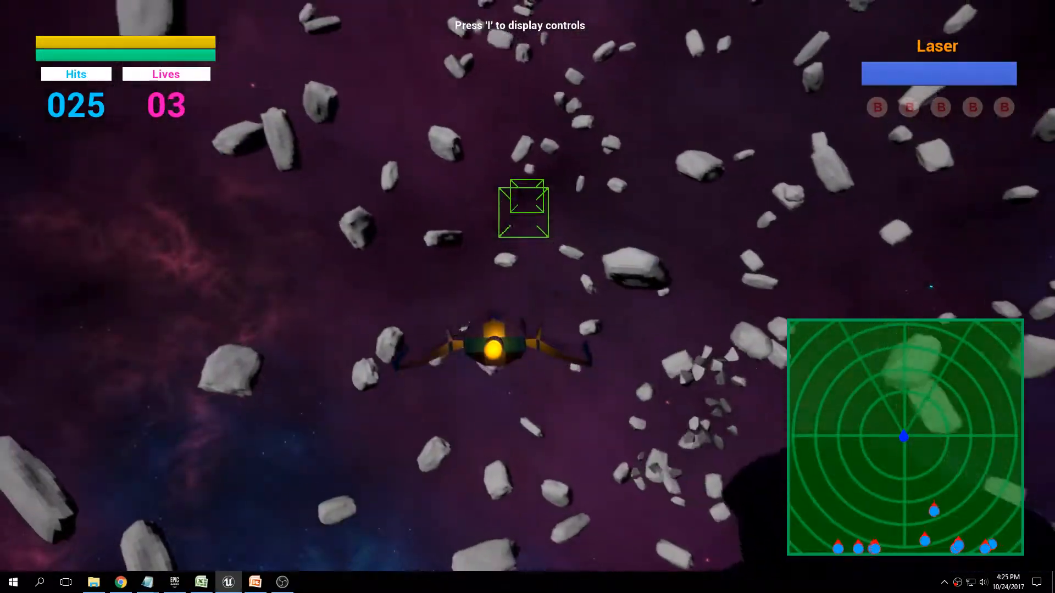
key(d)
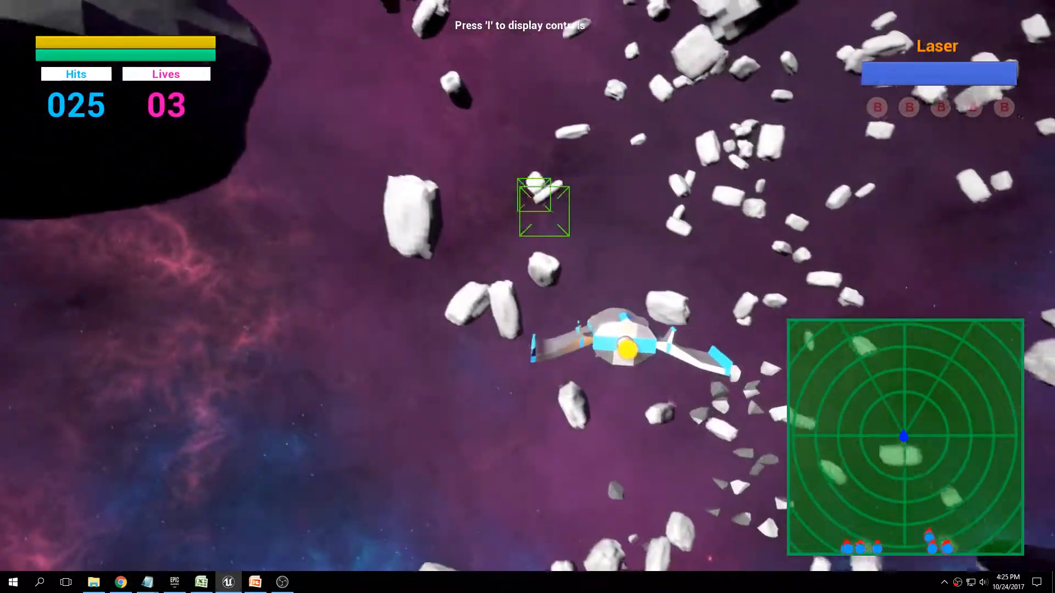
key(d)
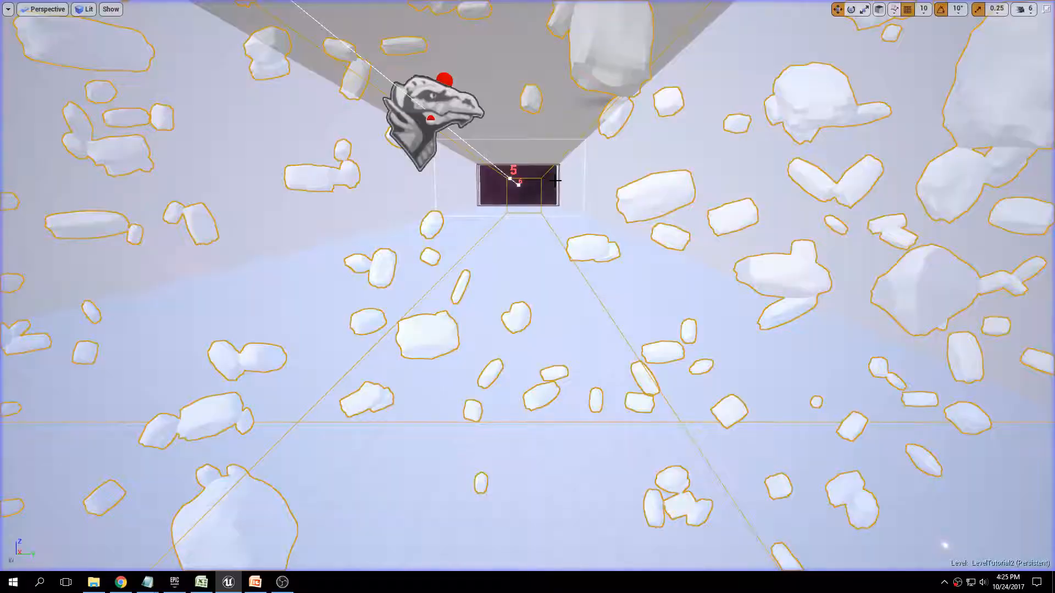
key(Escape)
key(F11)
Step: Reselect the debris actor, turn off Use Actor Rotation, keep Rotate Instances on and set the rotation timer to 0.2
key(s)
right_drag(555, 192, 566, 222)
key(Escape)
click(615, 289)
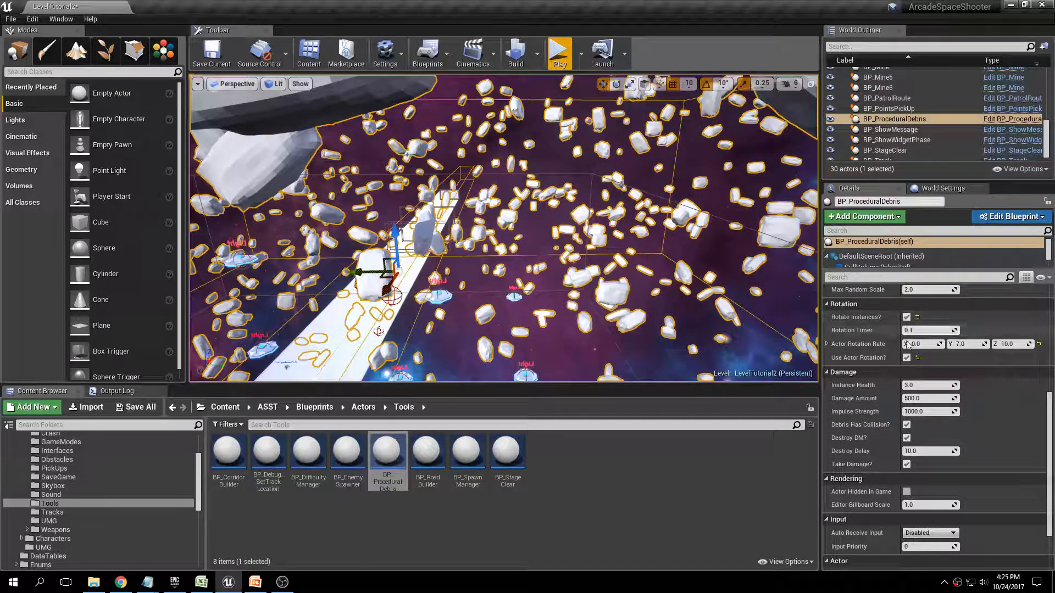
click(907, 357)
click(906, 318)
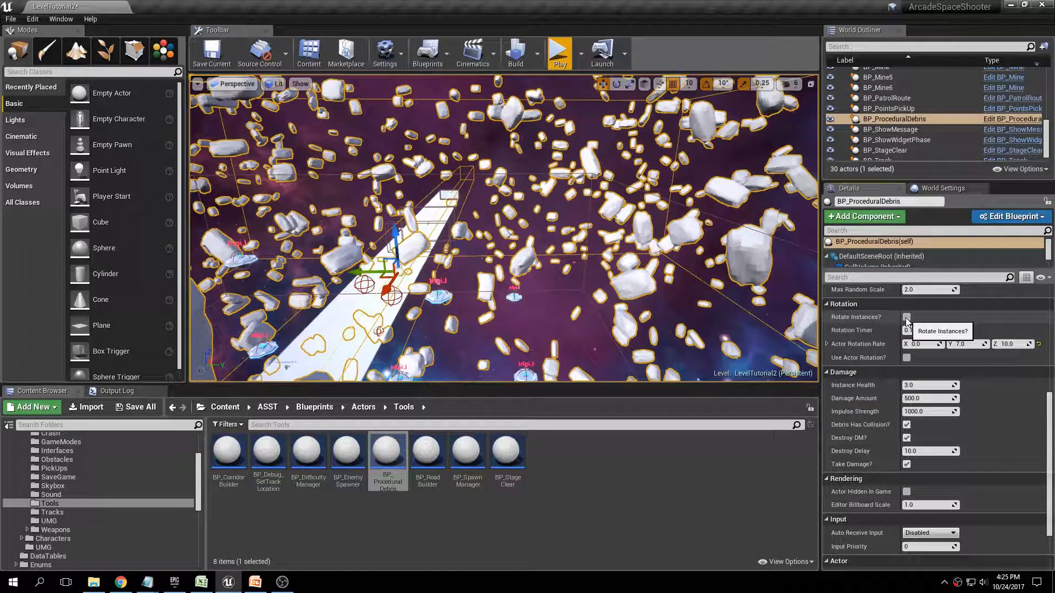
click(906, 317)
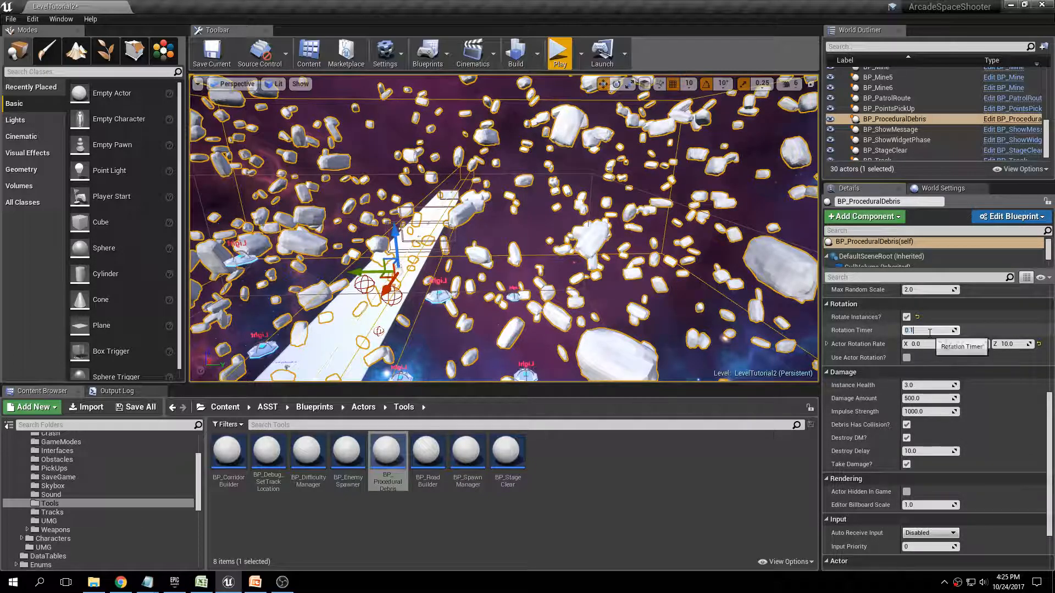
key(Return)
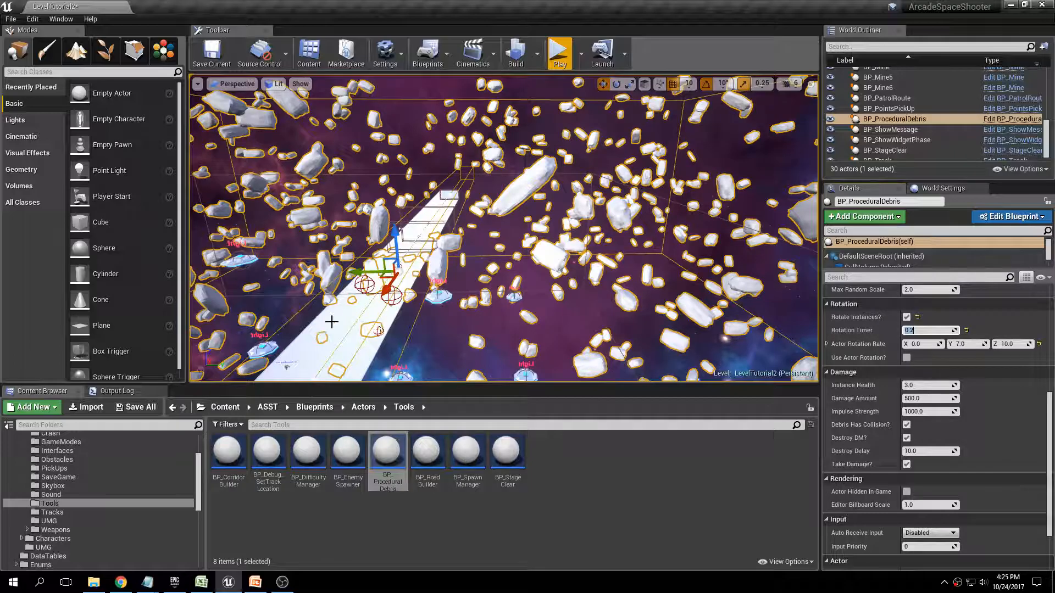
Step: Save all modified content, including the LevelTutorial2 map, and view the debris field along the track
click(160, 407)
click(628, 393)
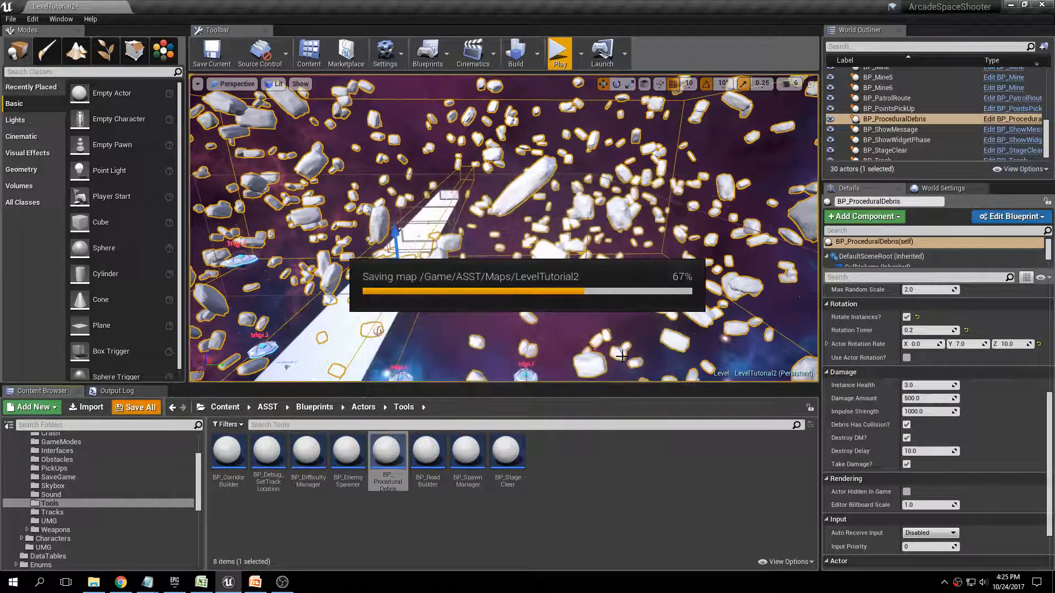
mouse_move(451, 247)
right_down()
mouse_move(412, 247)
mouse_move(452, 247)
right_up()
alt+drag(616, 211, 565, 211)
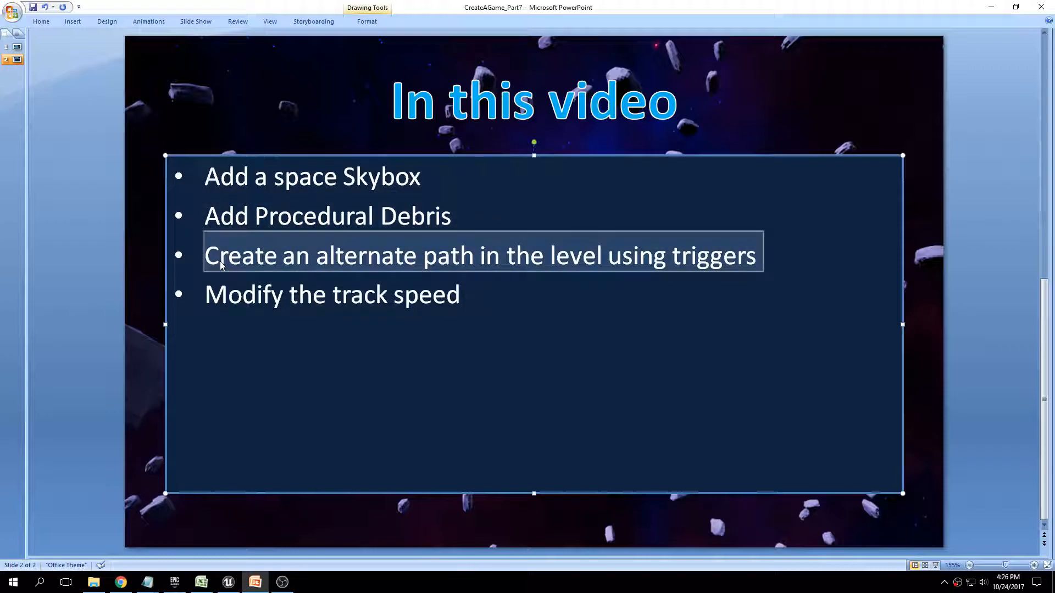
Step: Switch to the Unreal Editor and open the LevelTutorial level
click(230, 585)
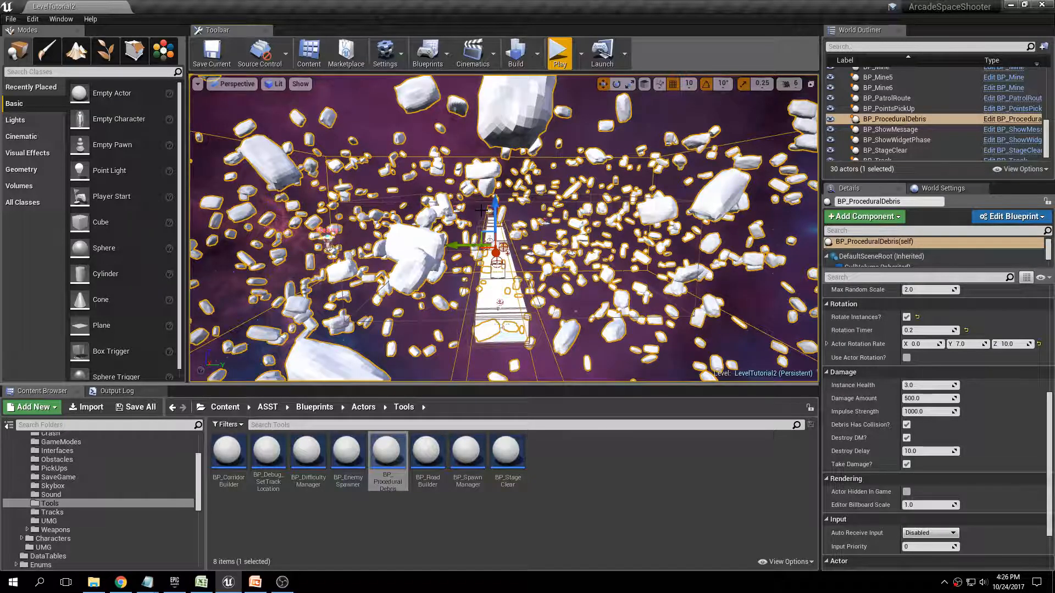
click(11, 18)
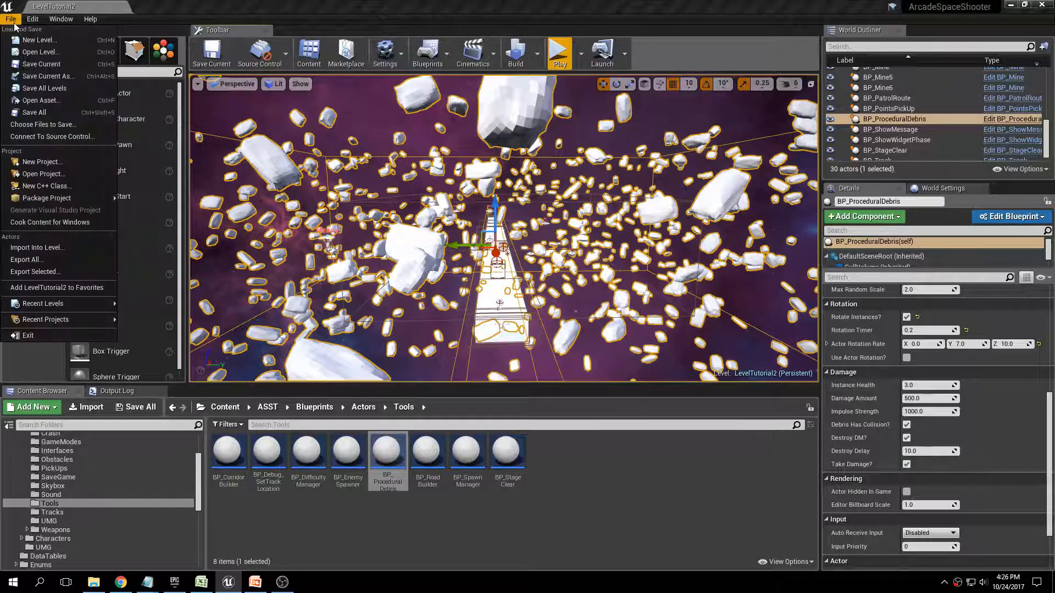
click(33, 50)
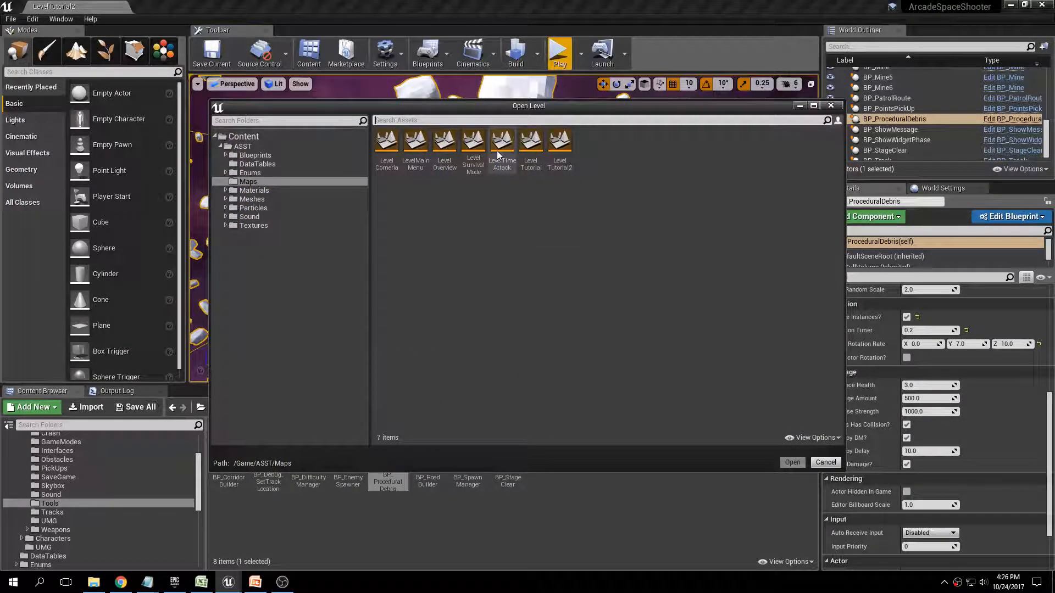
double_click(525, 146)
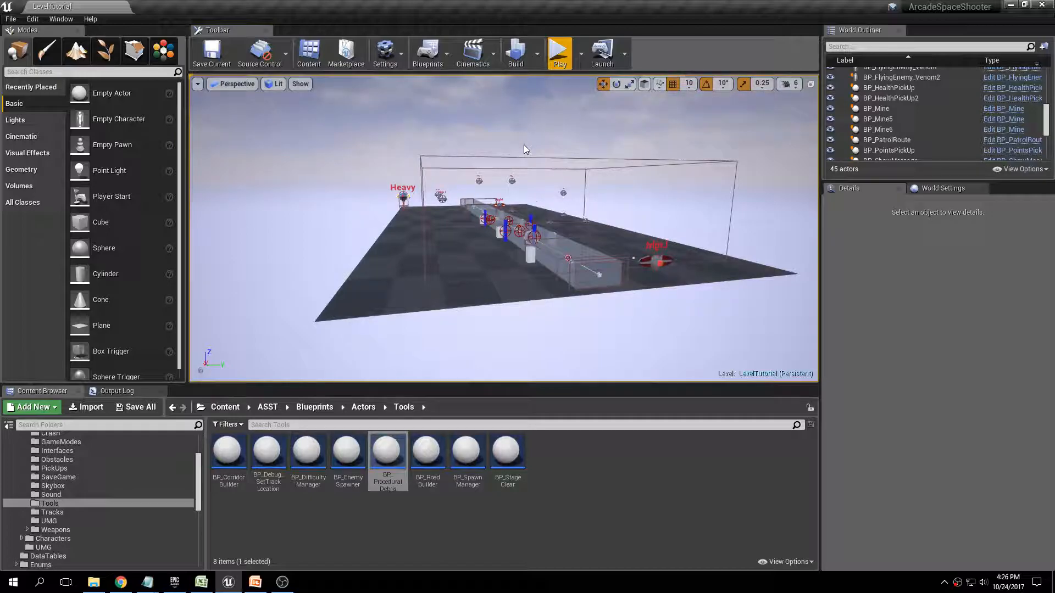
Step: Extend the track by moving its last spline point far beyond the floor's edge
key(w)
right_drag(544, 105, 478, 146)
click(391, 249)
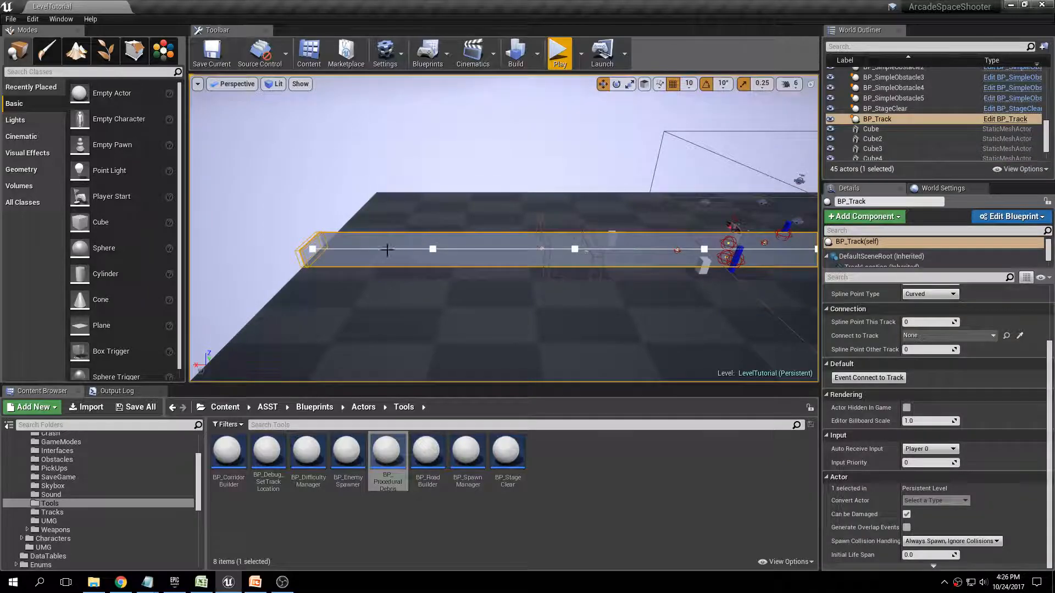
click(309, 249)
scroll(324, 236, down, 5)
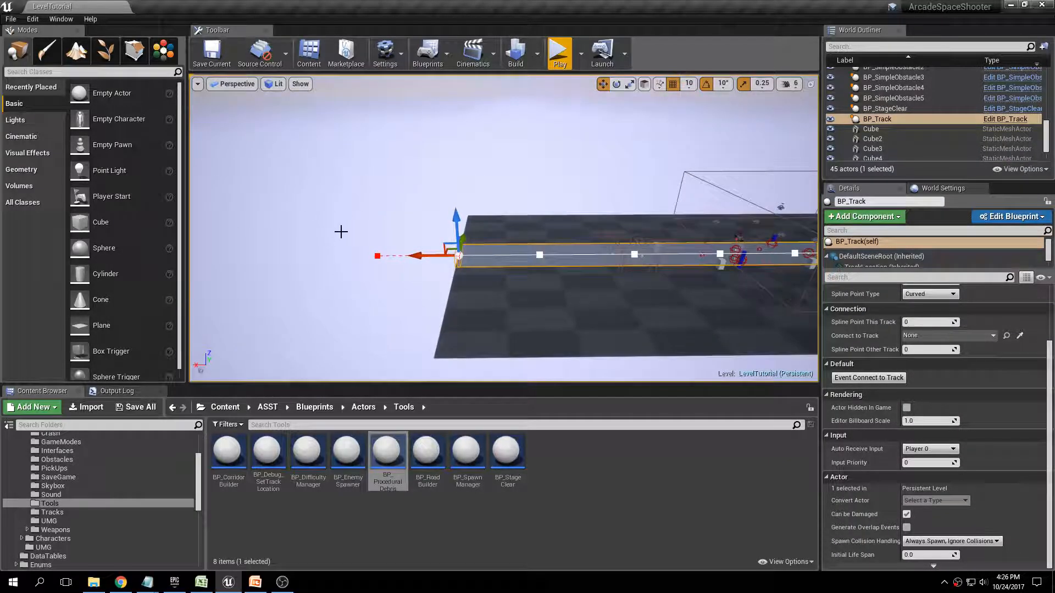
drag(420, 255, 192, 256)
right_drag(577, 233, 615, 245)
key(w)
Step: Move BP_StageClear toward the track's end and bring the track's last spline point back near the floor's edge
click(885, 109)
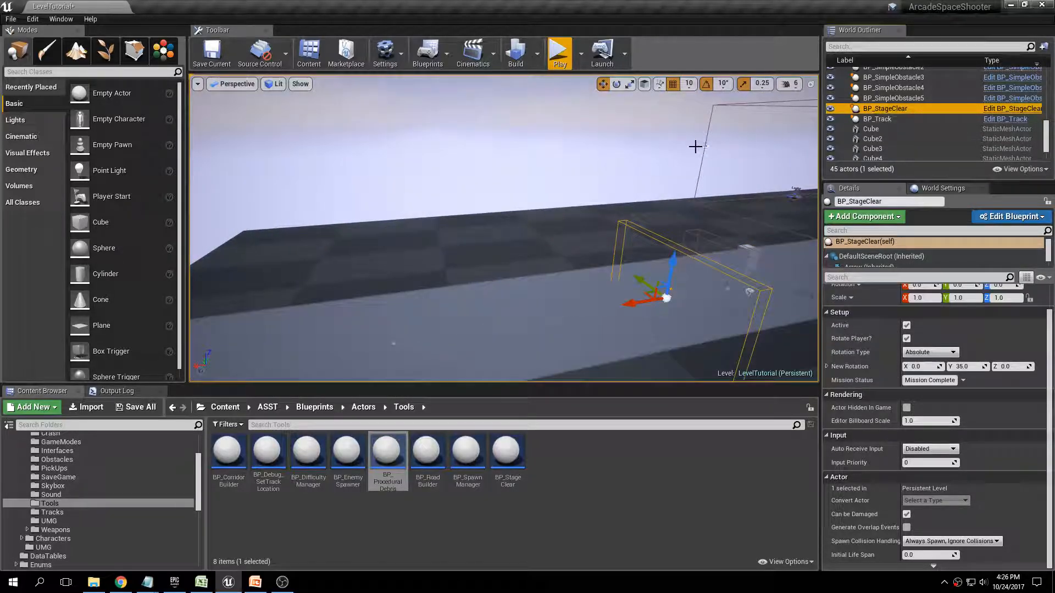
key(f)
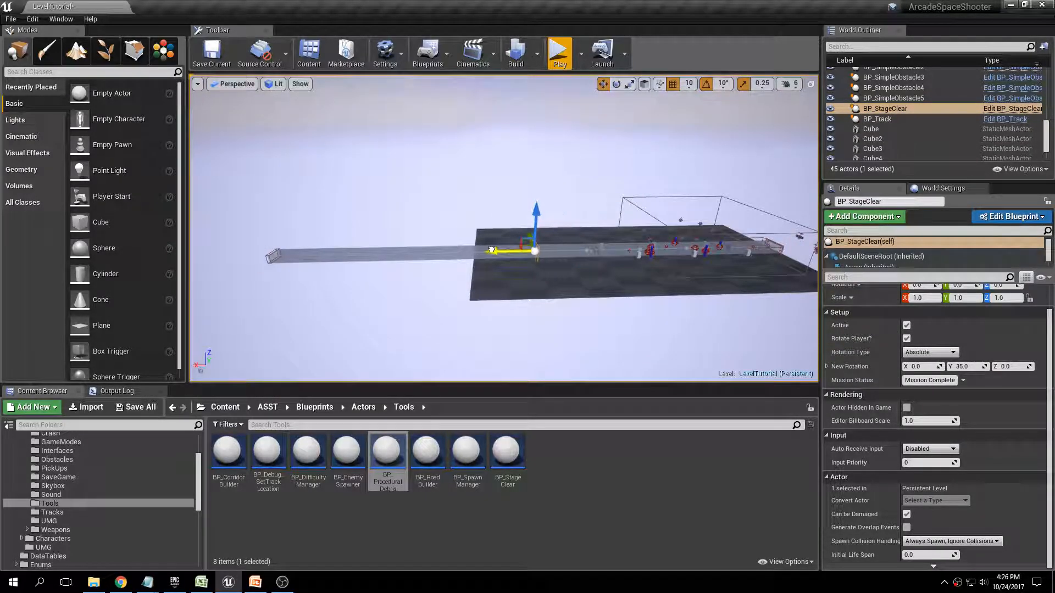
click(285, 255)
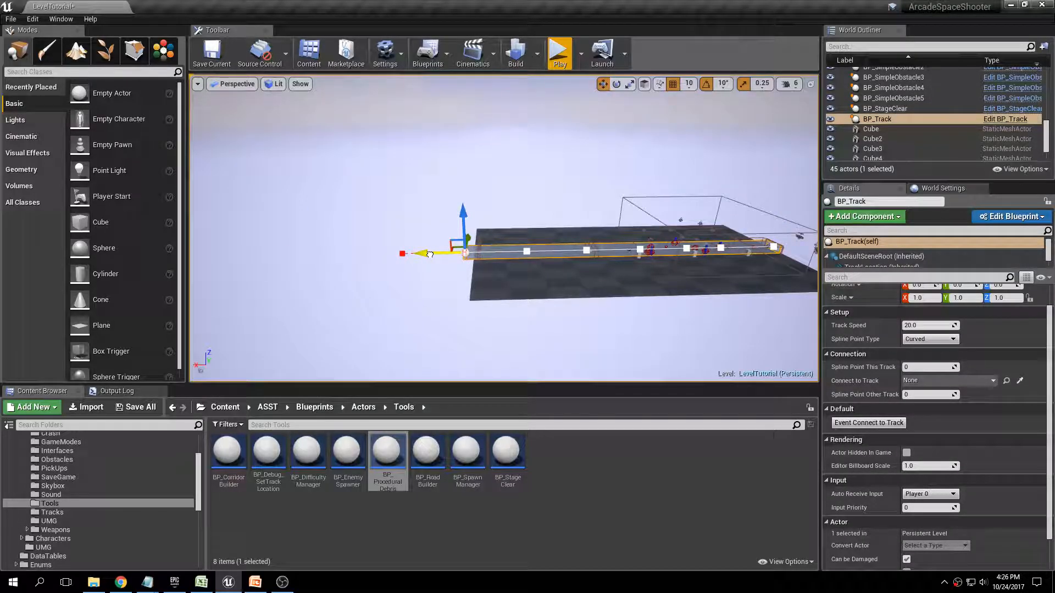
Step: Move the BP_ShowMessage trigger along the track toward the start, close to the nearest large white block, and save the LevelTutorial map
key(w)
right_drag(526, 275, 545, 275)
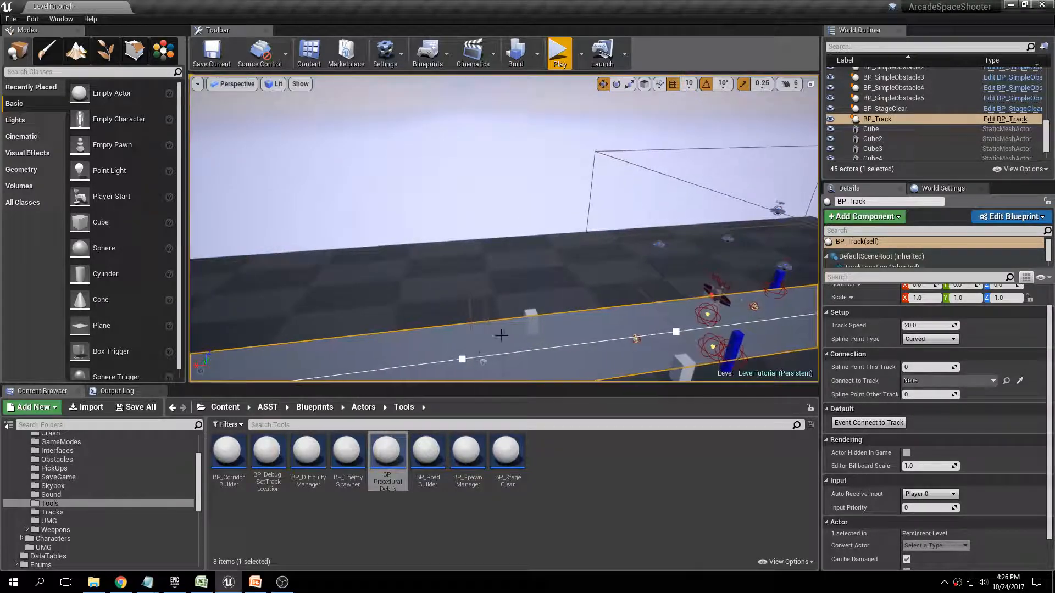
right_drag(486, 360, 311, 356)
key(a)
key(w)
key(e)
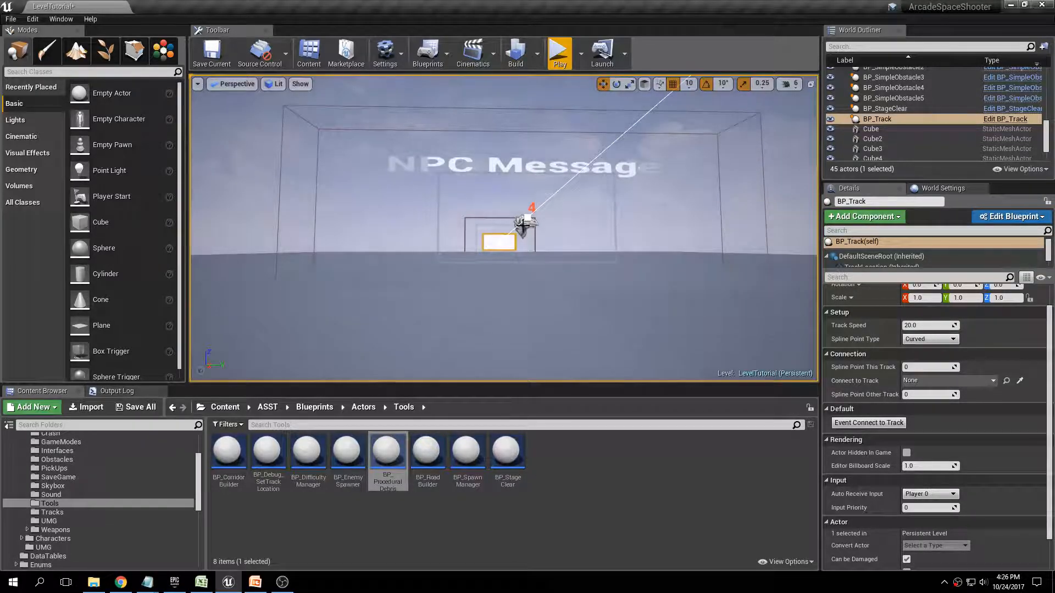
click(527, 220)
click(529, 225)
key(f)
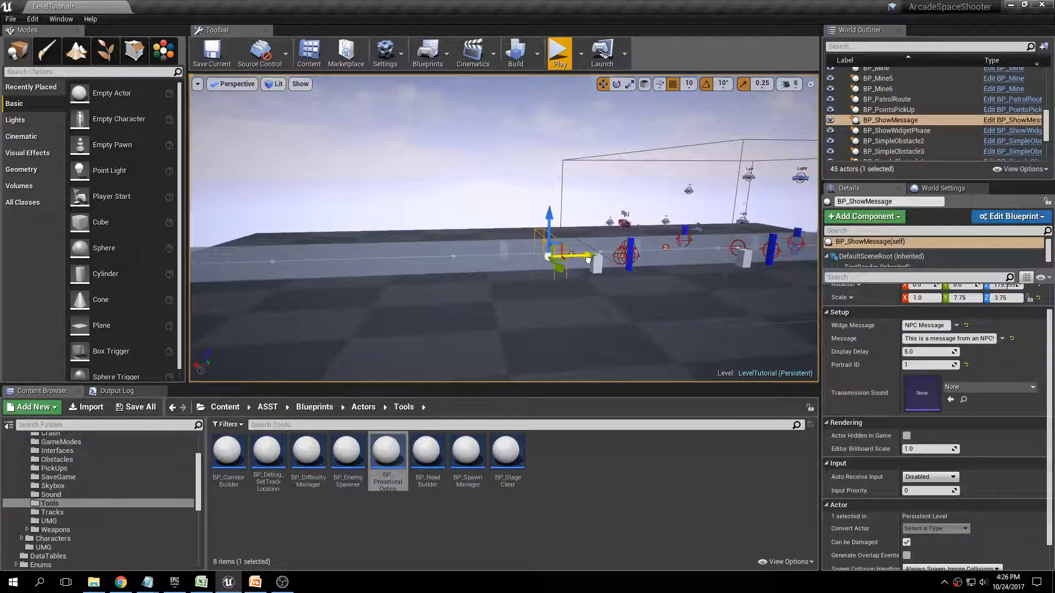
right_drag(594, 260, 579, 246)
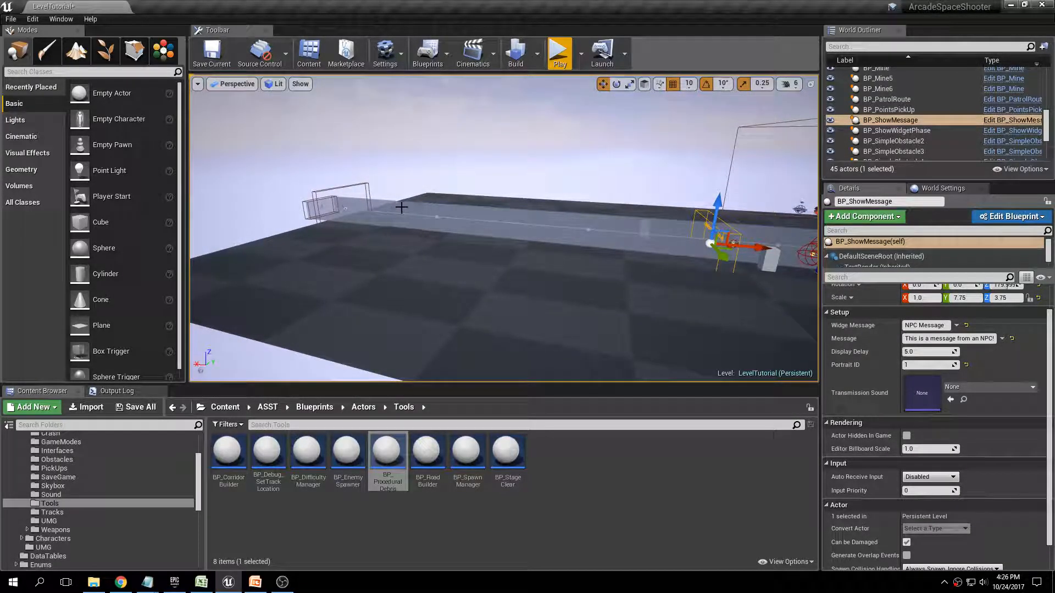
click(150, 407)
click(626, 390)
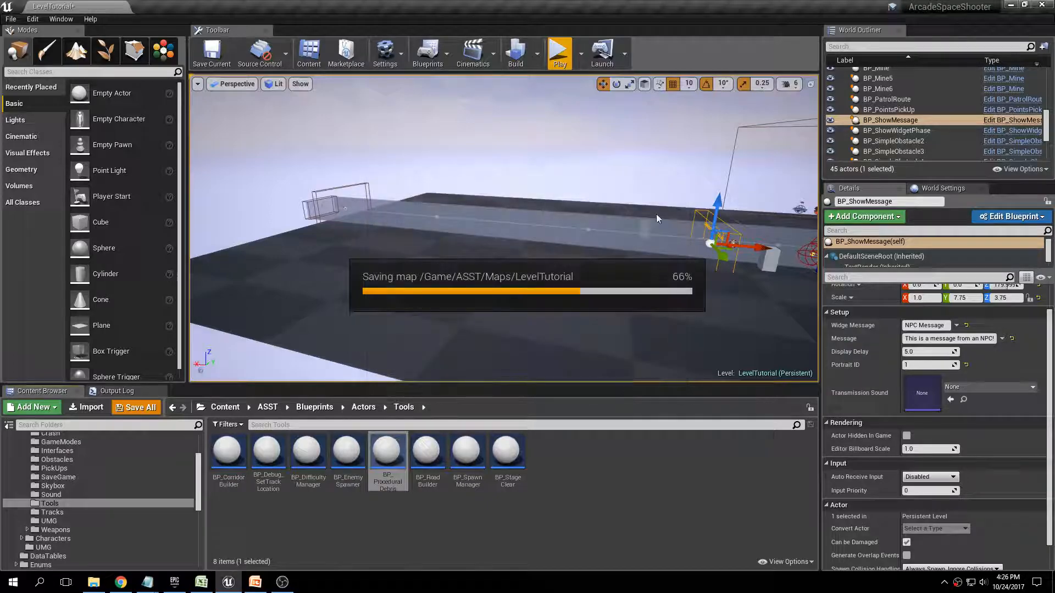
Step: Find the SM_RockArch mesh in the ASST Meshes Buildings folder and place it on the track
right_drag(647, 170, 652, 165)
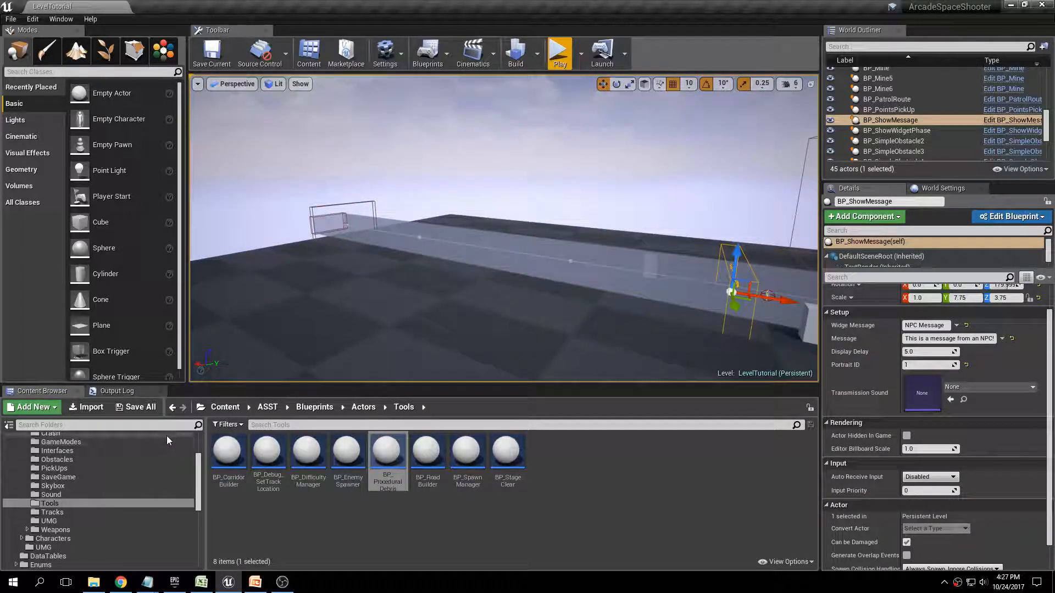
scroll(199, 442, up, 3)
click(33, 448)
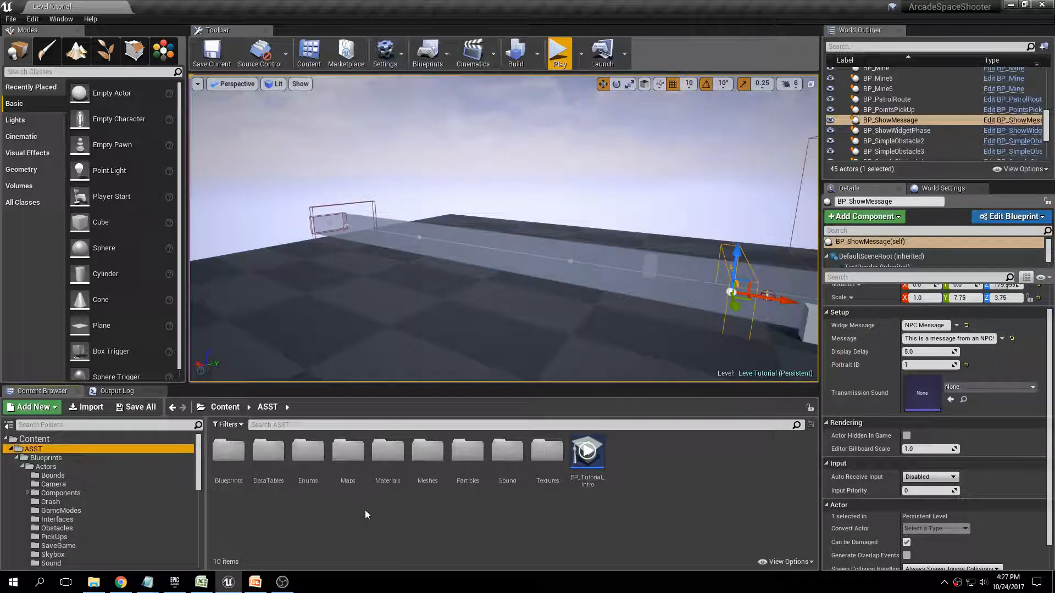
double_click(428, 458)
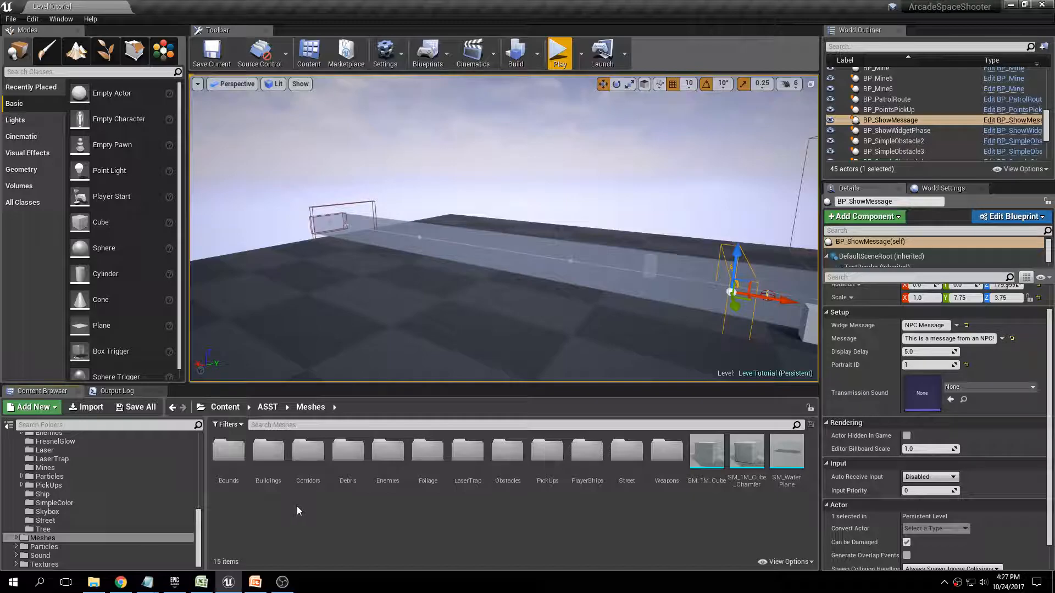
double_click(274, 462)
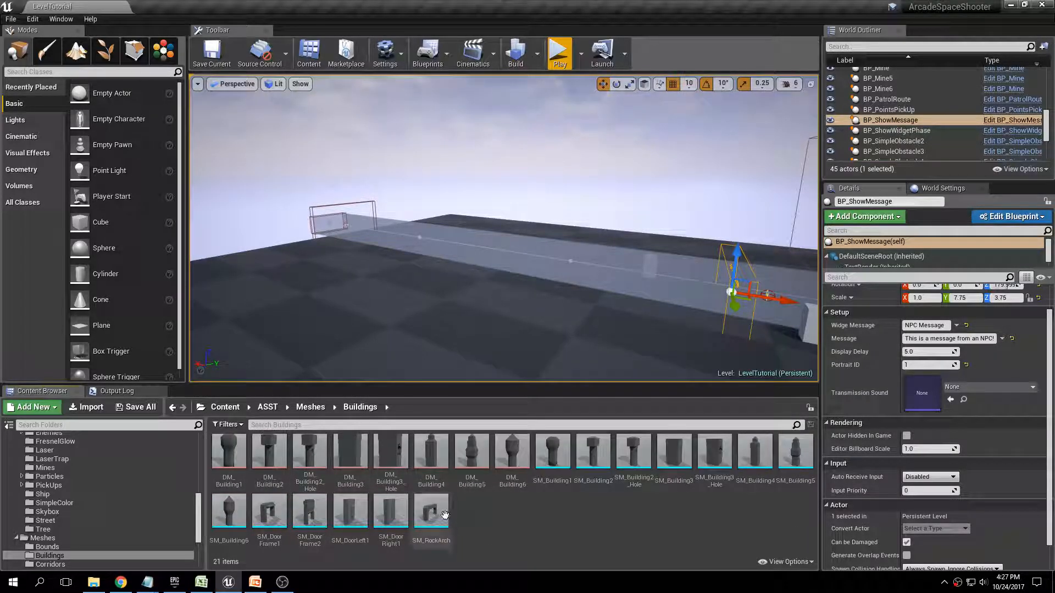
mouse_move(434, 515)
drag(434, 513, 559, 273)
Step: Scale the rock arch to 2.0 on all axes and slide it sideways to Y -1140
mouse_move(614, 194)
right_down()
mouse_move(561, 193)
mouse_move(614, 193)
mouse_move(588, 186)
mouse_move(583, 158)
mouse_move(617, 180)
right_up()
key(f)
key(s)
key(q)
key(e)
drag(600, 272, 511, 273)
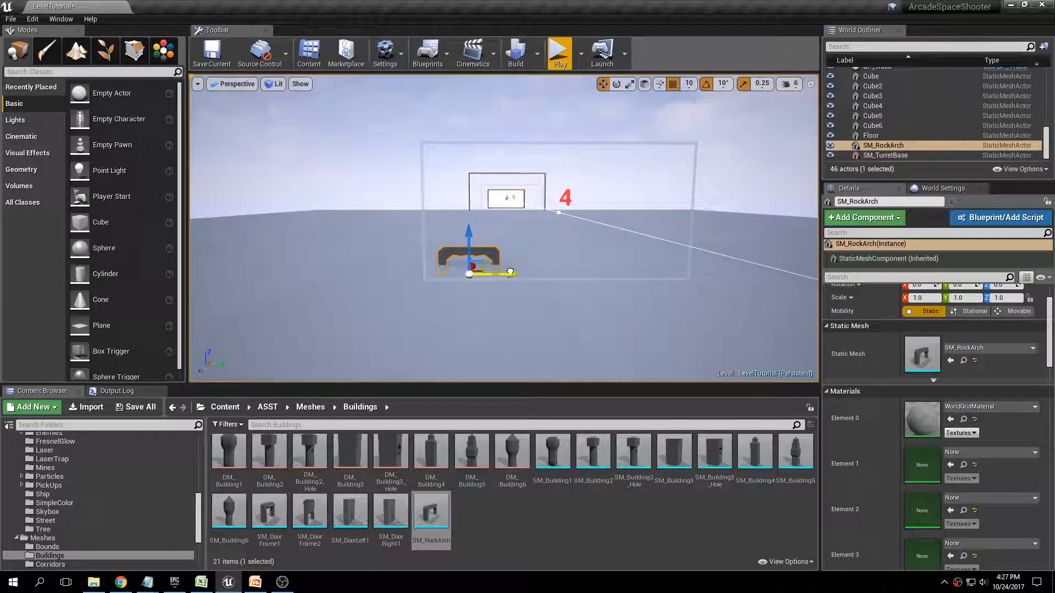
drag(472, 238, 466, 203)
key(ctrl+z)
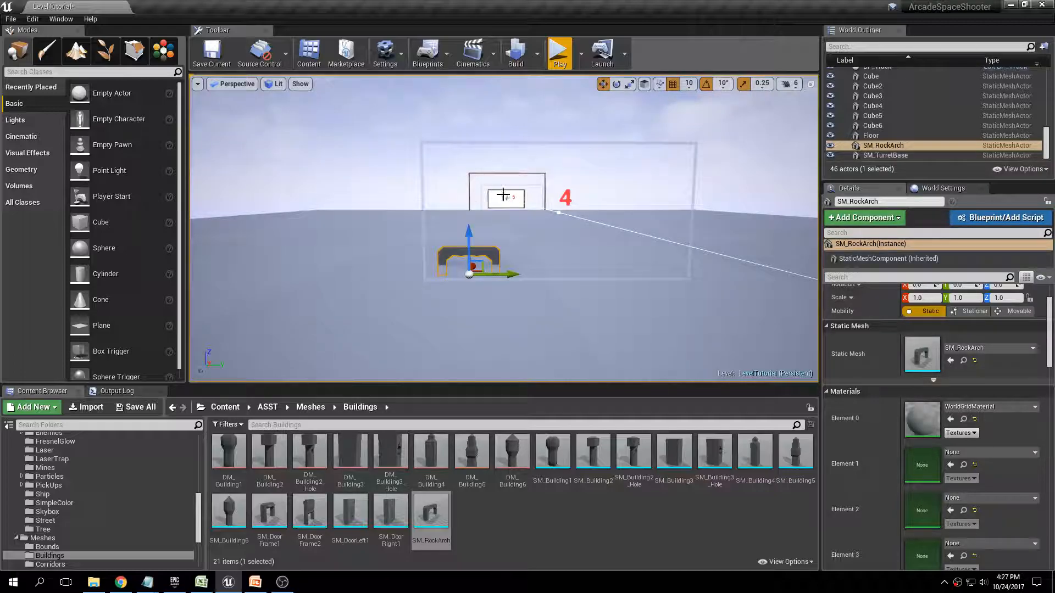
drag(1046, 314, 1051, 290)
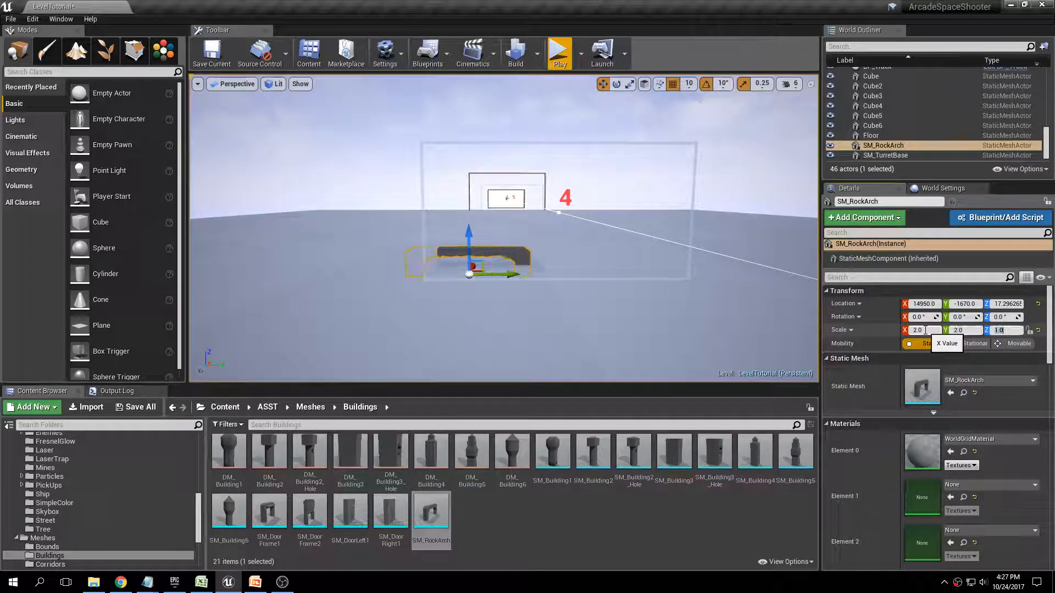
key(Return)
mouse_move(517, 276)
mouse_down()
mouse_move(546, 273)
mouse_move(537, 273)
mouse_up()
right_drag(516, 241, 556, 241)
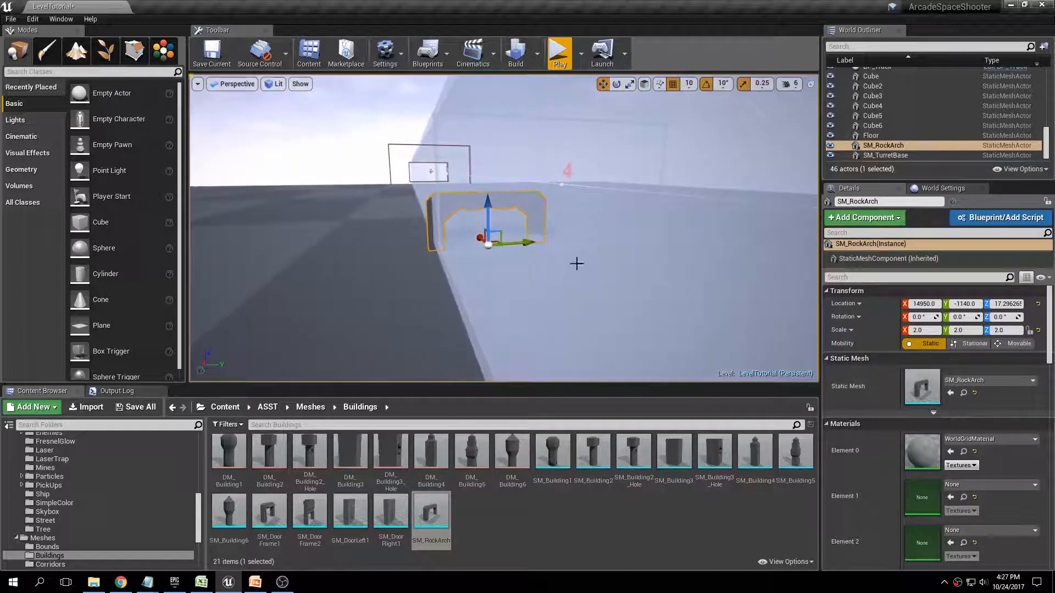
Step: Assign the MI_SimpleColor_Brown material to Element 0 of the rock arch
click(967, 439)
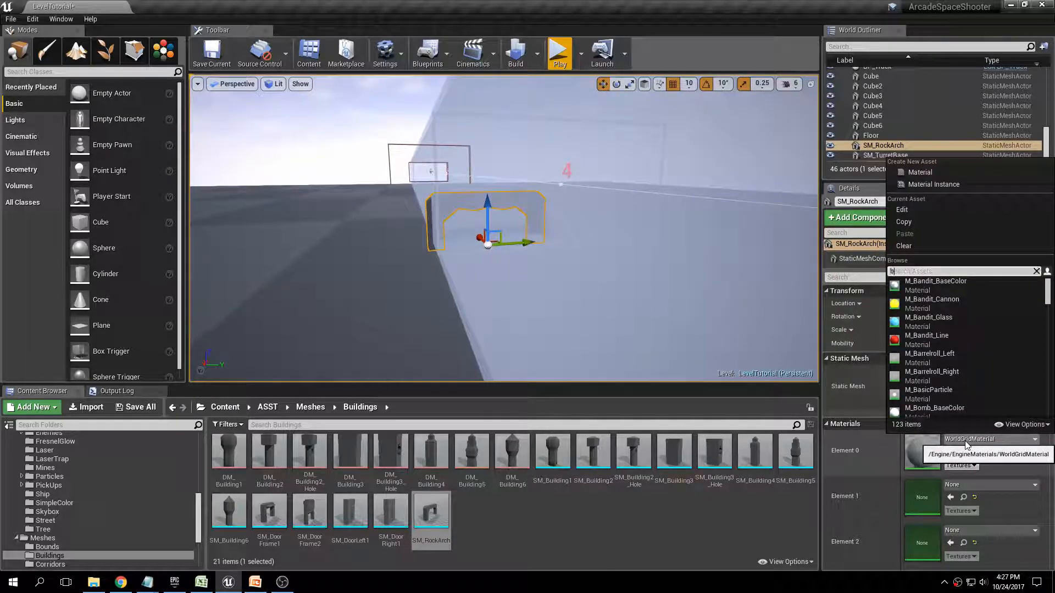
text(brown)
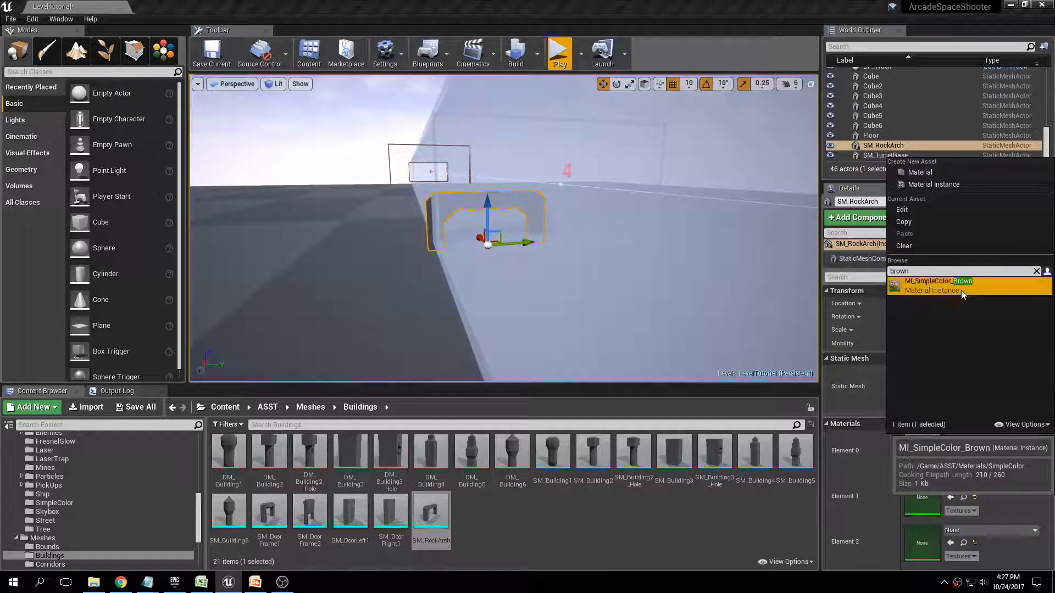
click(944, 283)
Step: Move the rock arch along and across the track to X 6900, Y -190
right_drag(568, 168, 534, 200)
key(d)
mouse_move(506, 235)
mouse_down()
mouse_move(526, 237)
mouse_move(515, 238)
mouse_up()
key(a)
right_drag(499, 262, 637, 262)
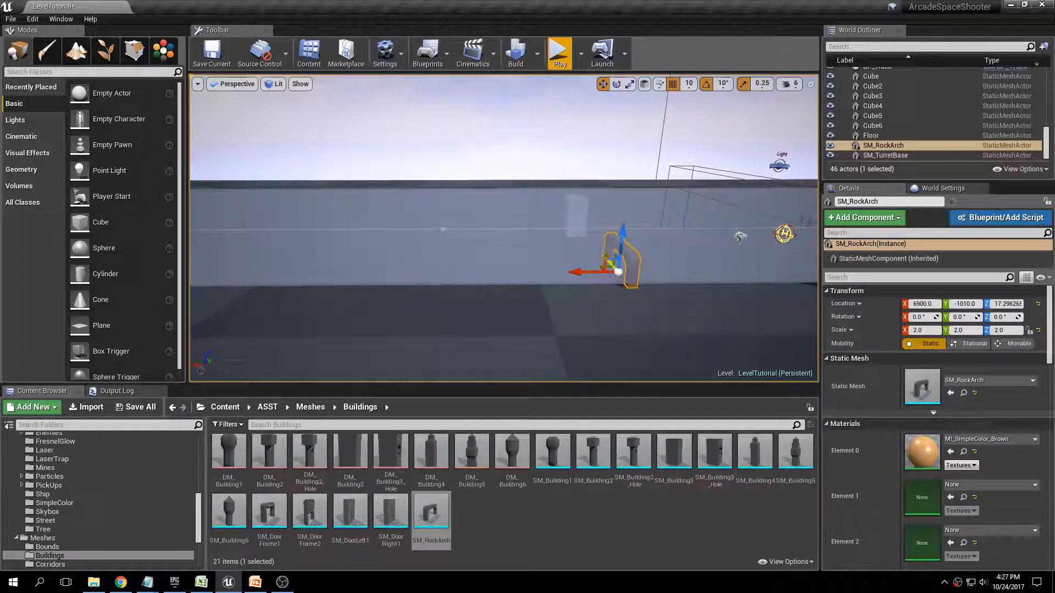
right_drag(630, 269, 538, 283)
key(w)
key(q)
key(s)
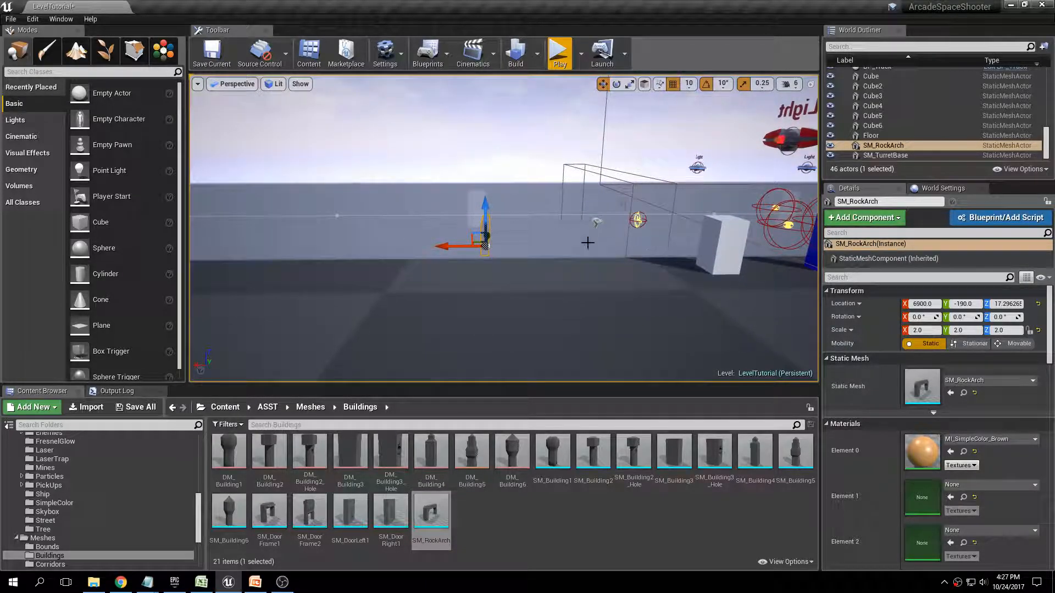
Step: Duplicate the rock arch three times in a row along the track, with the last copy at X 10270
alt+drag(533, 245, 383, 245)
key(f)
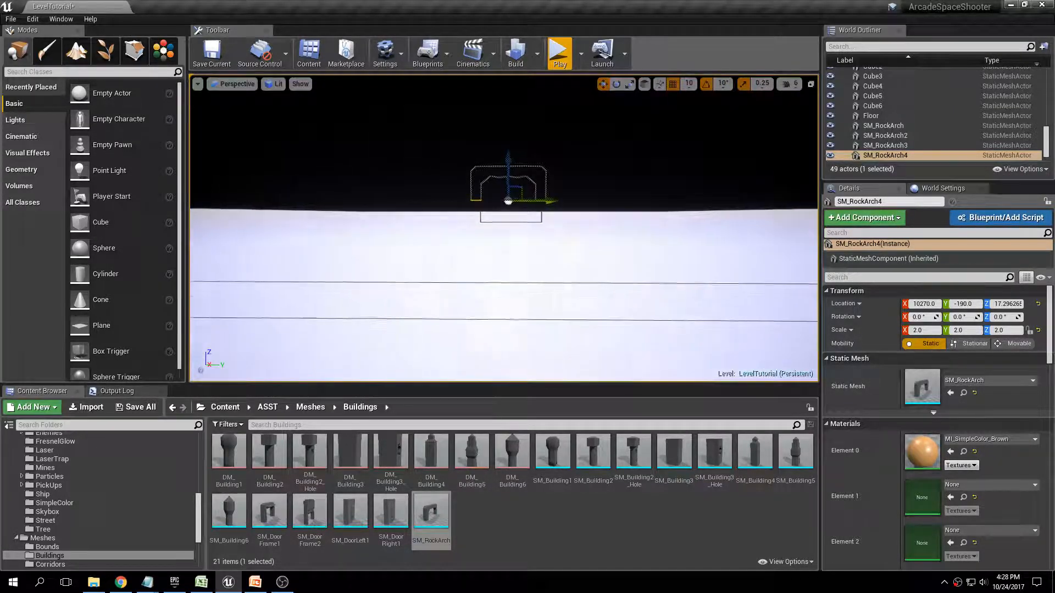
key(s)
key(a)
right_drag(535, 177, 596, 192)
key(s)
key(a)
key(d)
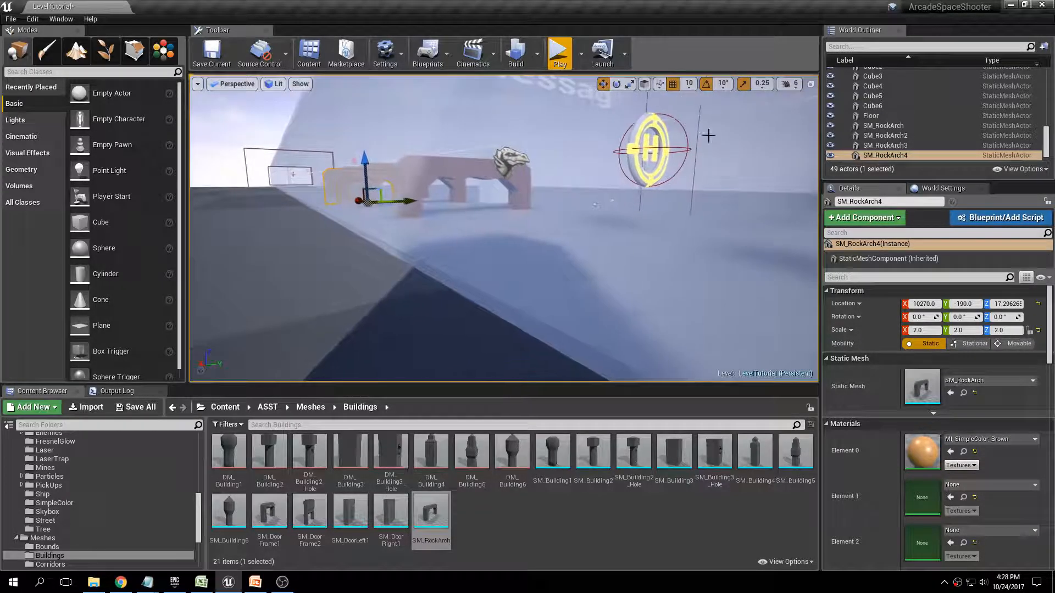
Step: Select all four rock arches and increase their Z scale together
click(869, 125)
shift+click(874, 156)
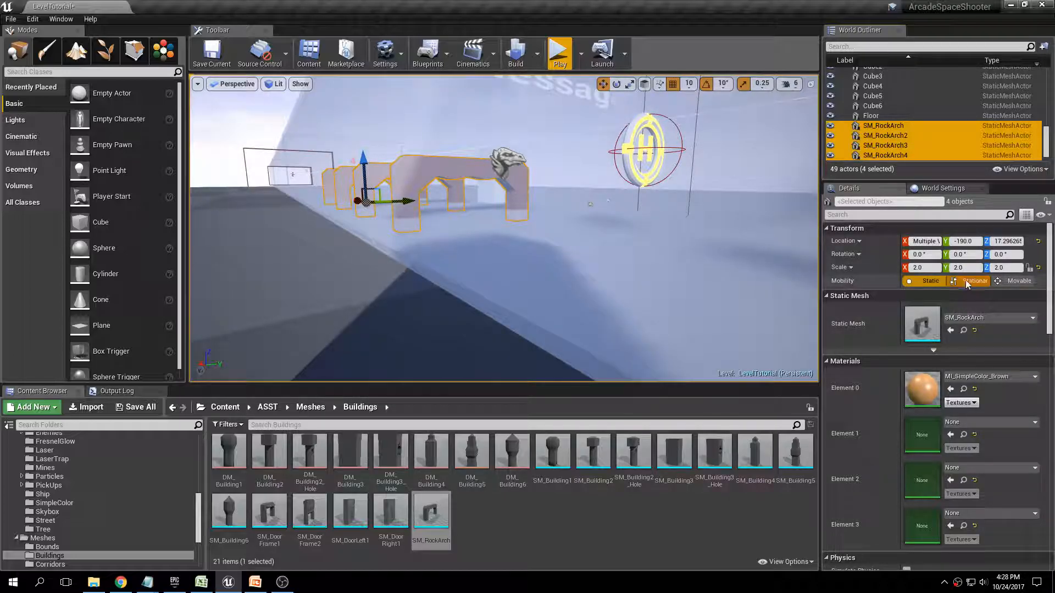
click(1009, 268)
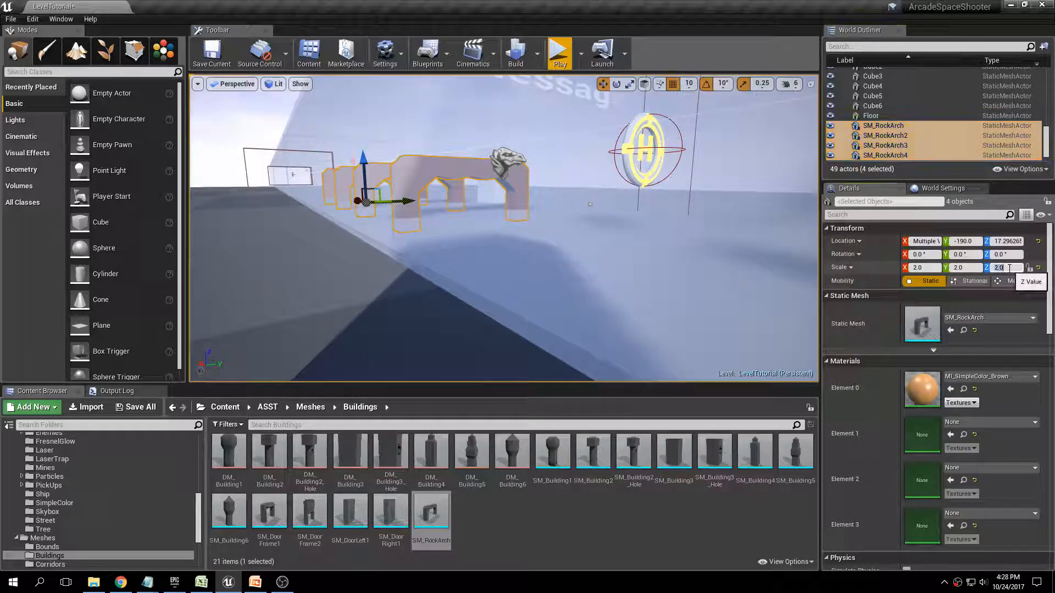
click(607, 198)
key(Escape)
Step: Inspect the row of rock arches and save the modified LevelTutorial map
right_drag(608, 198, 554, 204)
key(s)
key(w)
key(w)
key(s)
key(a)
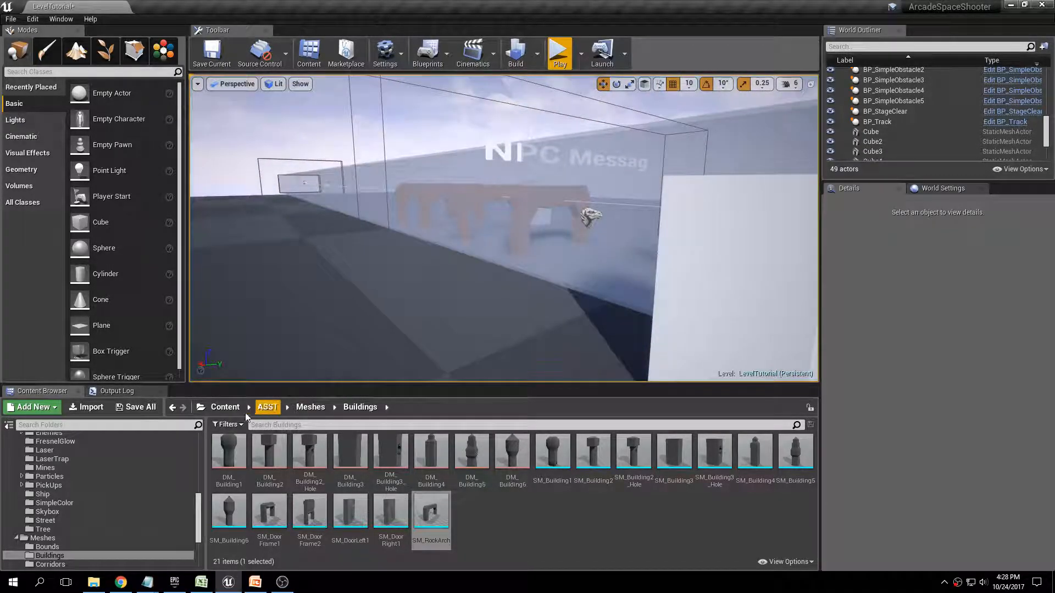
click(139, 407)
click(607, 390)
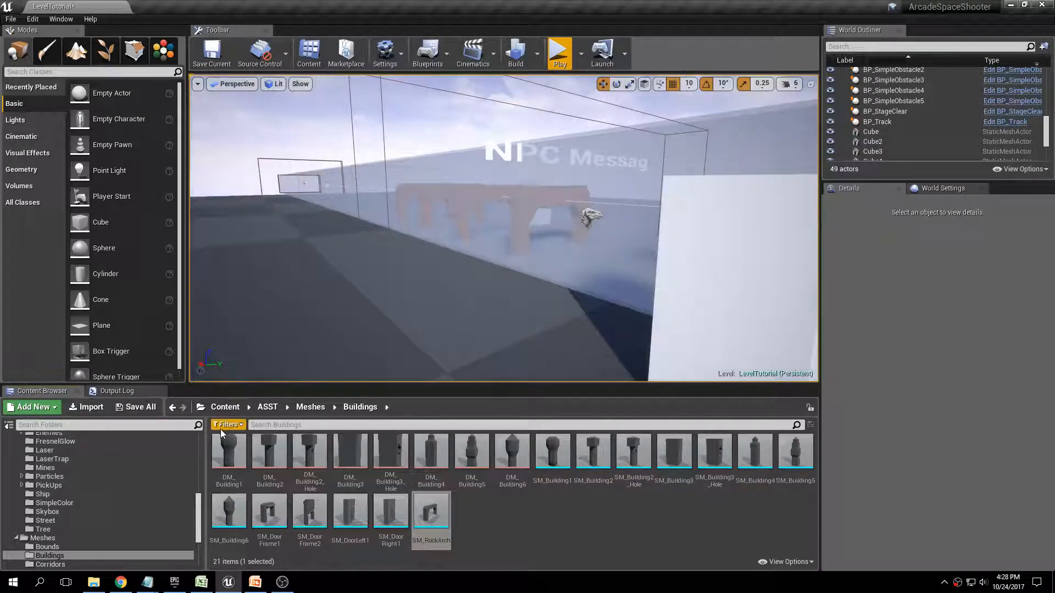
Step: Browse to the ASST/Blueprints/Actors/Tracks folder
click(196, 439)
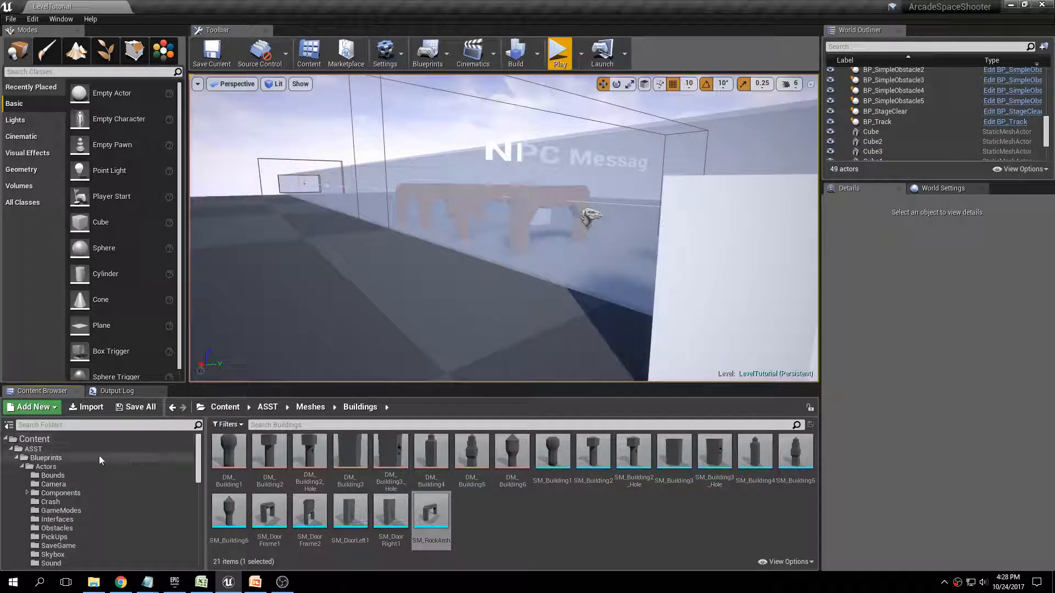
click(62, 461)
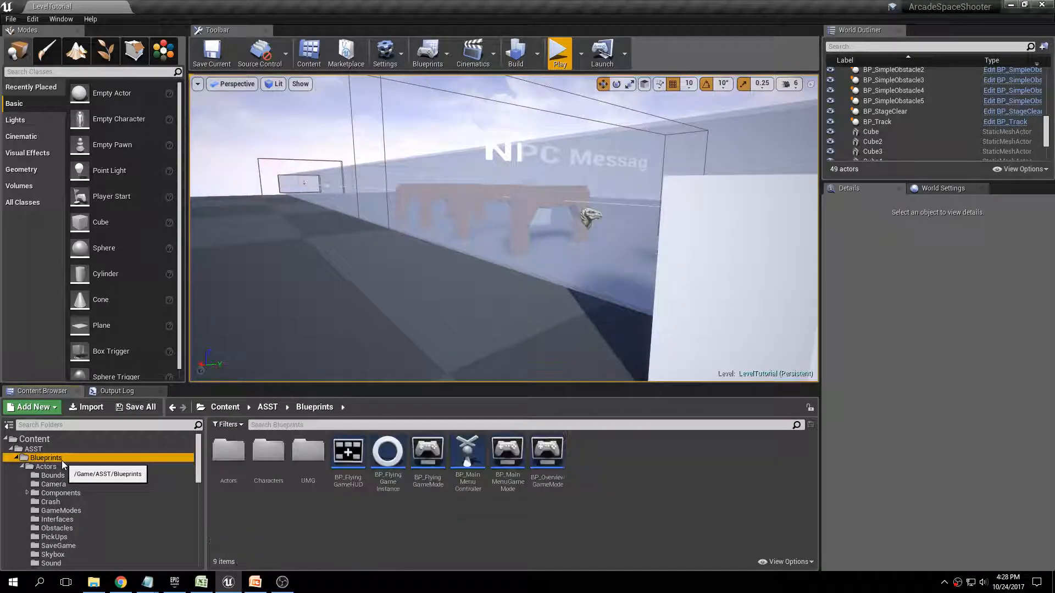
double_click(235, 458)
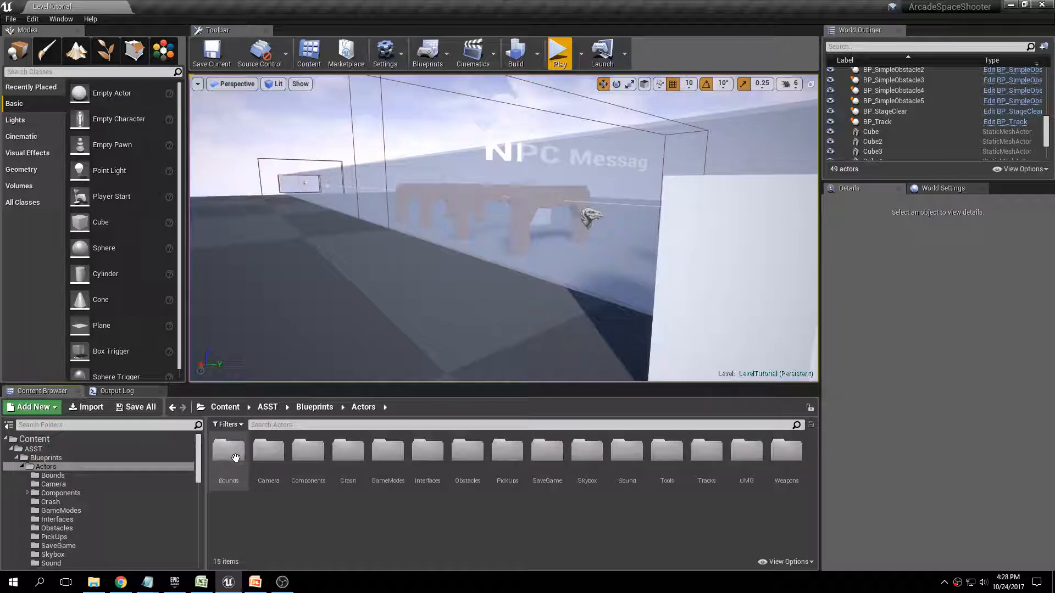
double_click(702, 464)
Step: Place a second BP_Track in the level beside the main track at X 12460, Y -4030, Z 1780
right_drag(418, 264, 371, 264)
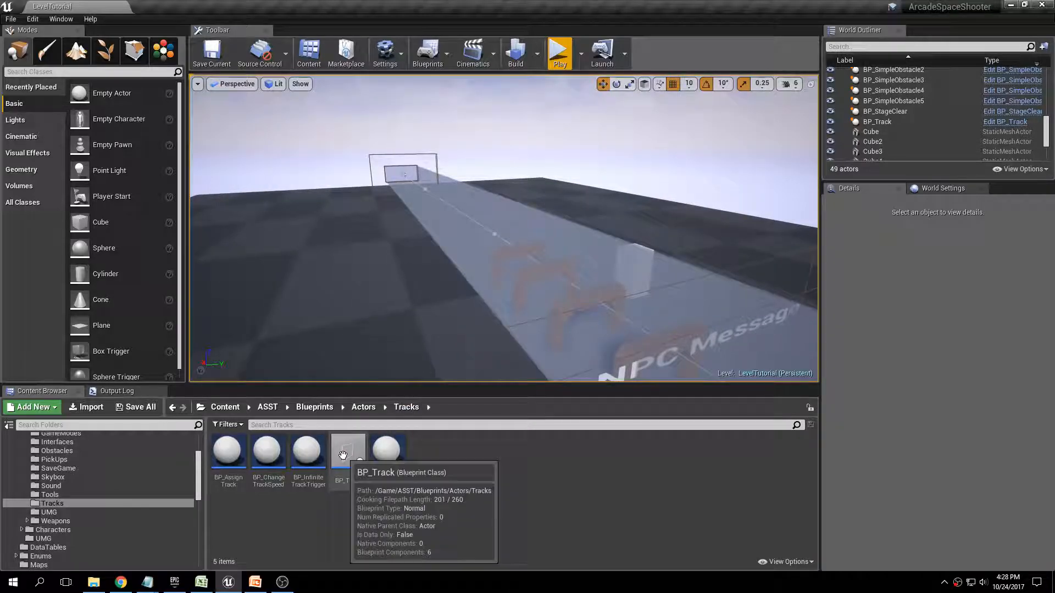
drag(347, 455, 441, 239)
right_drag(442, 238, 478, 284)
drag(485, 256, 330, 244)
right_drag(522, 242, 396, 241)
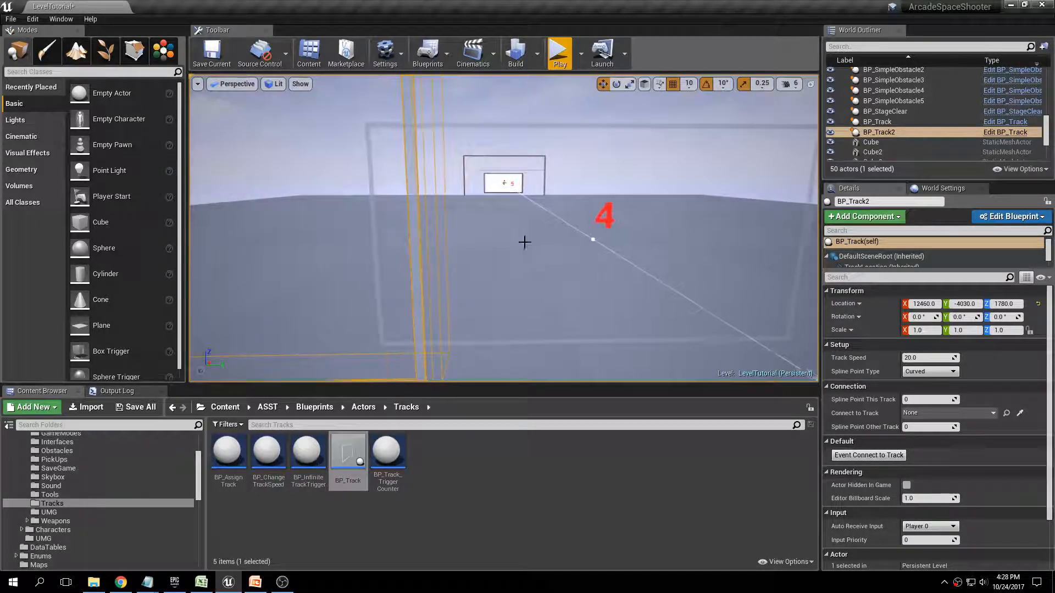
Step: Move the new track forward to X 13710 and pull its end point farther along the main track's direction
right_drag(545, 236, 797, 283)
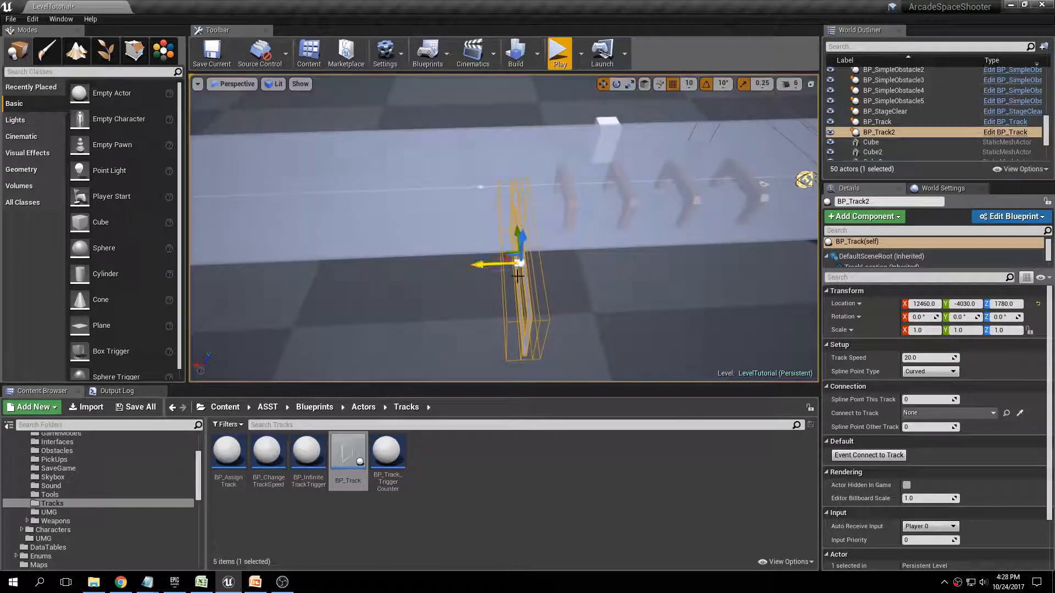
drag(482, 263, 217, 268)
right_drag(304, 256, 250, 255)
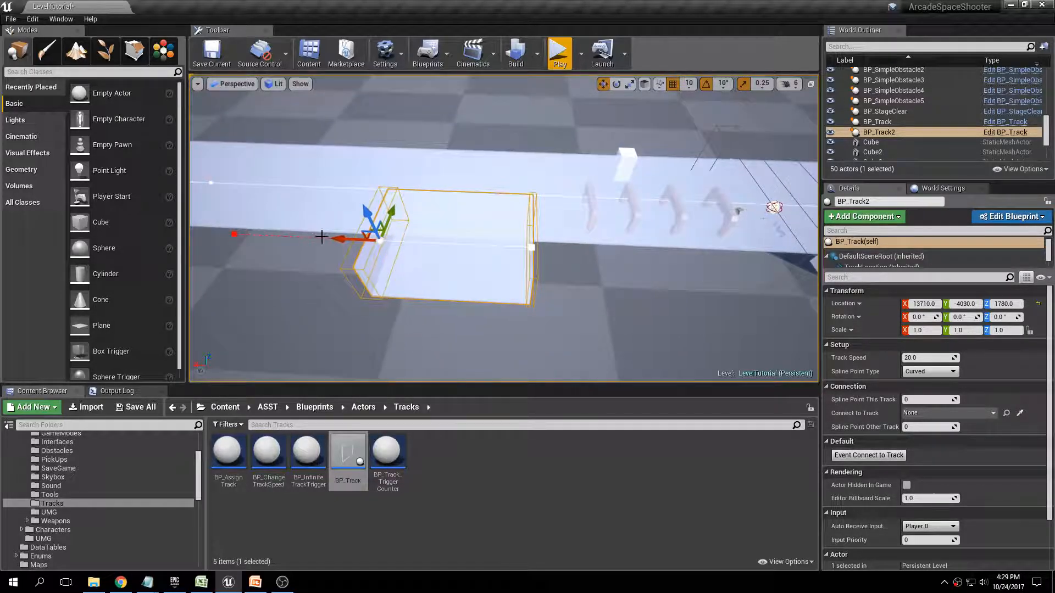
drag(333, 241, 189, 235)
Step: Extend the new track with additional spline points that bend away from the main track
right_drag(275, 222, 211, 195)
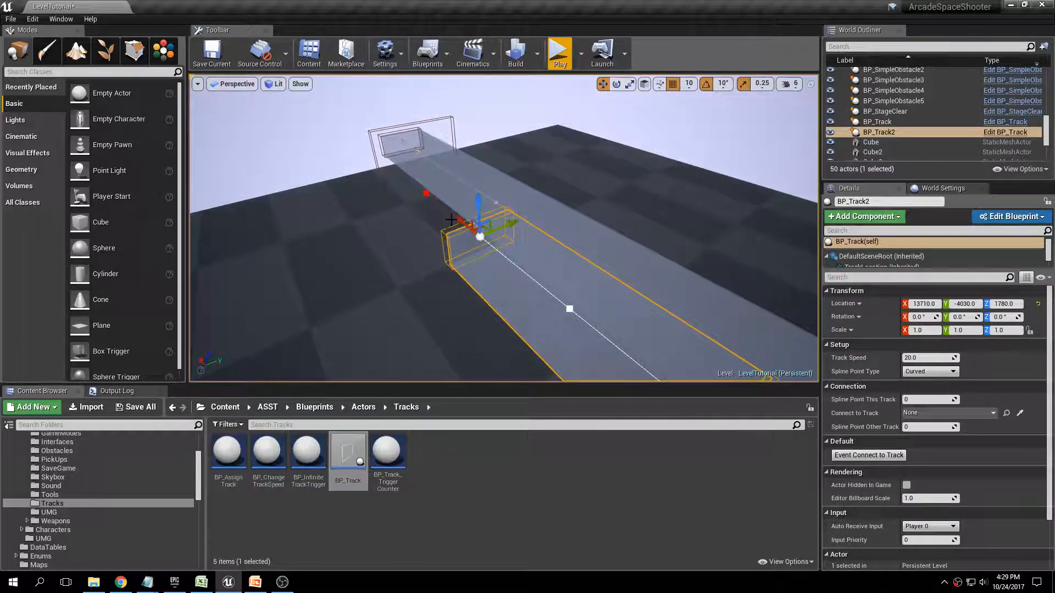
drag(469, 187, 218, 210)
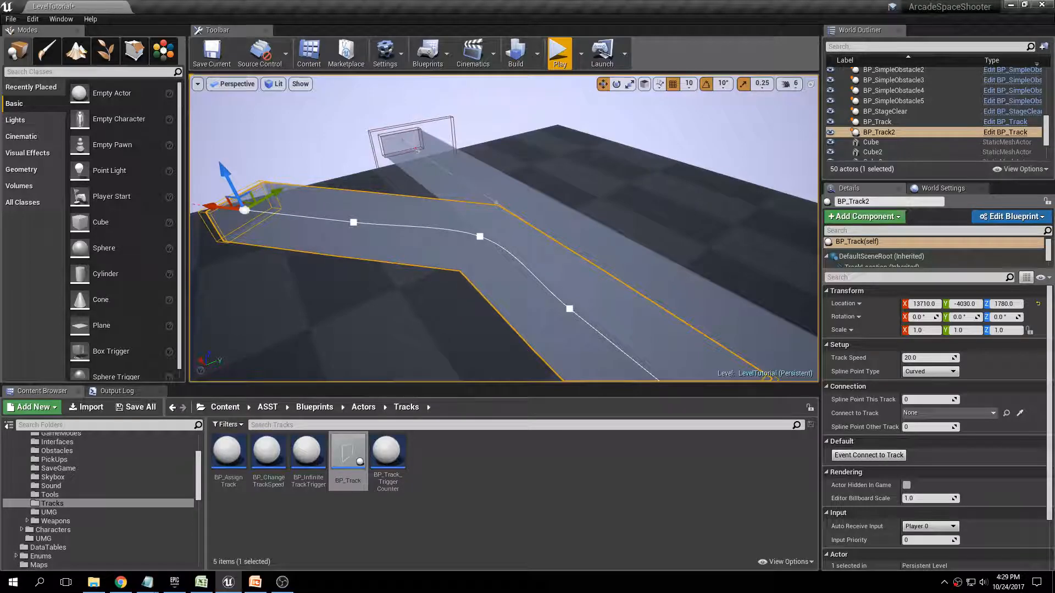
right_drag(357, 184, 291, 175)
alt+drag(452, 178, 334, 124)
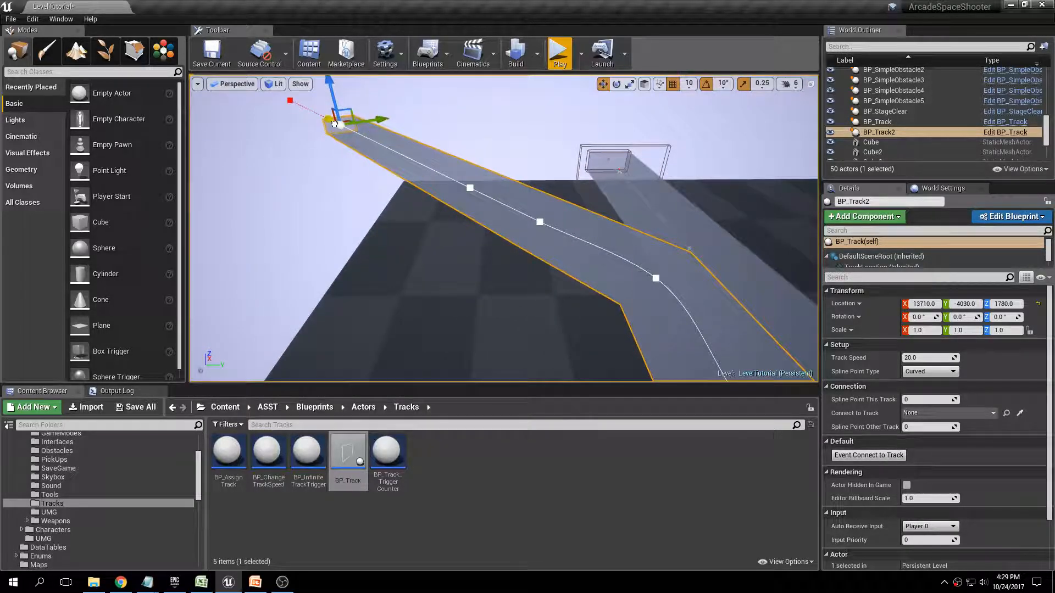
Step: Align the second track's start with the main track at Y -10, Z 1440
mouse_move(587, 212)
right_down()
mouse_move(653, 236)
mouse_move(587, 211)
right_up()
key(s)
click(588, 212)
click(404, 297)
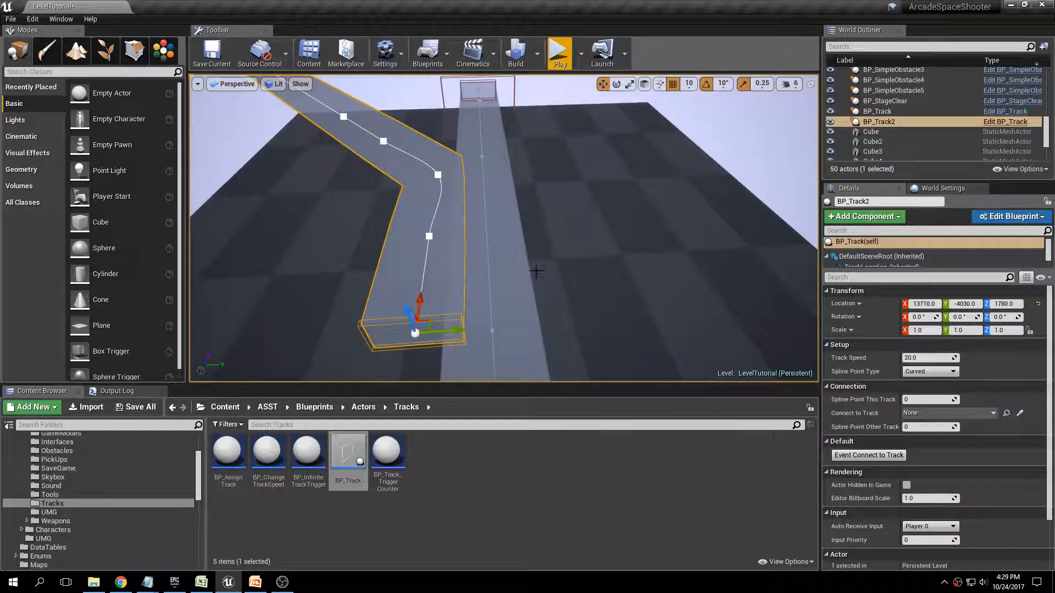
drag(461, 333, 528, 337)
key(a)
right_drag(528, 336, 709, 332)
right_drag(503, 228, 475, 192)
key(w)
right_drag(585, 228, 585, 227)
drag(521, 189, 515, 206)
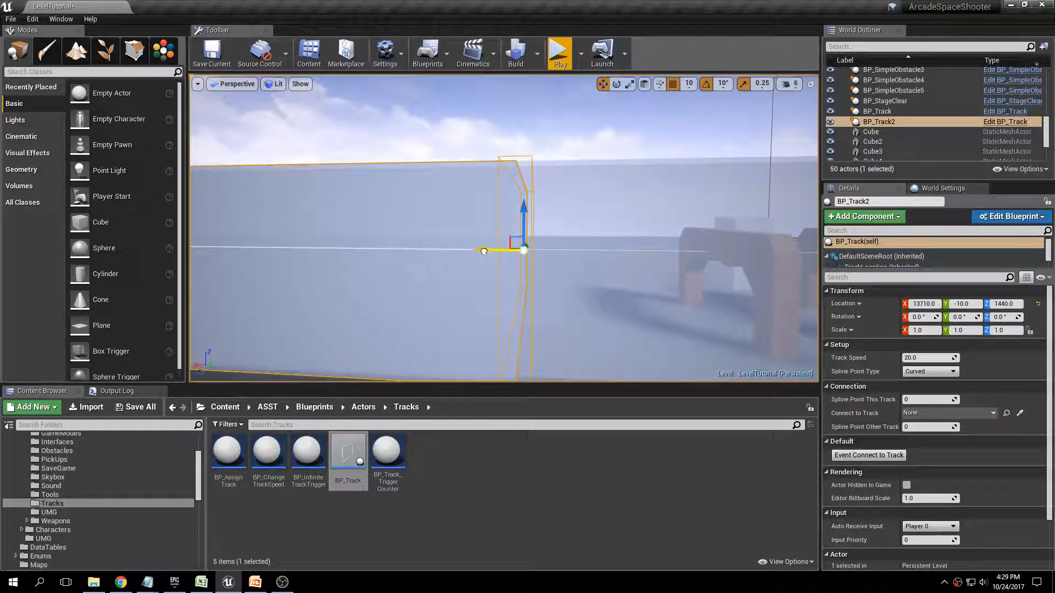
Step: Slide the second track to X 13750, Y -2520 to clear the main track's spline
right_drag(635, 231, 571, 263)
key(s)
right_drag(628, 197, 475, 233)
key(d)
drag(574, 258, 515, 262)
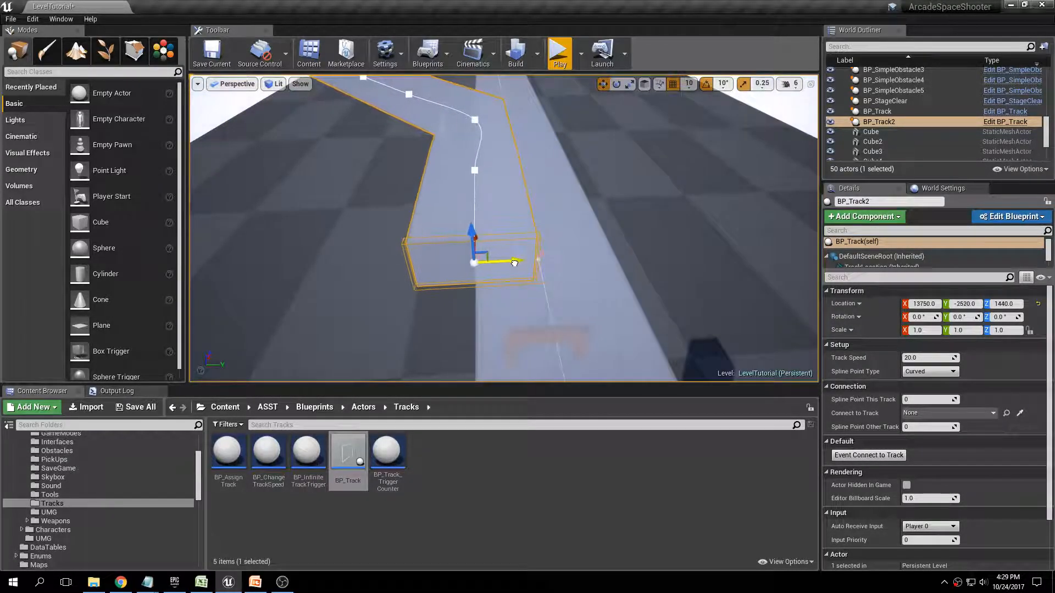
Step: Add a spline point to the main BP_Track just past the second track's start
click(566, 187)
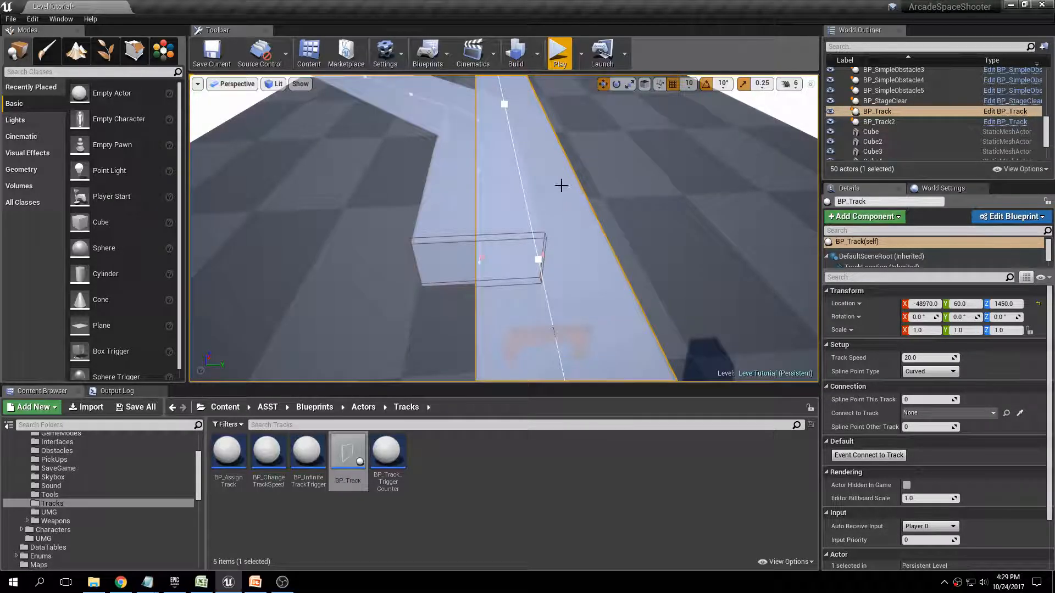
right_click(518, 168)
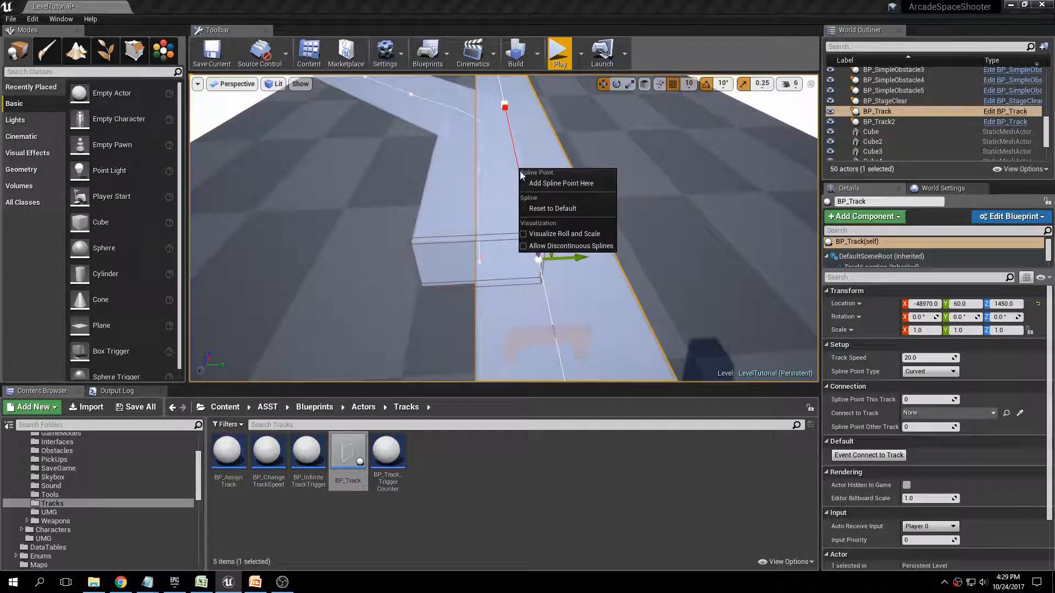
click(527, 183)
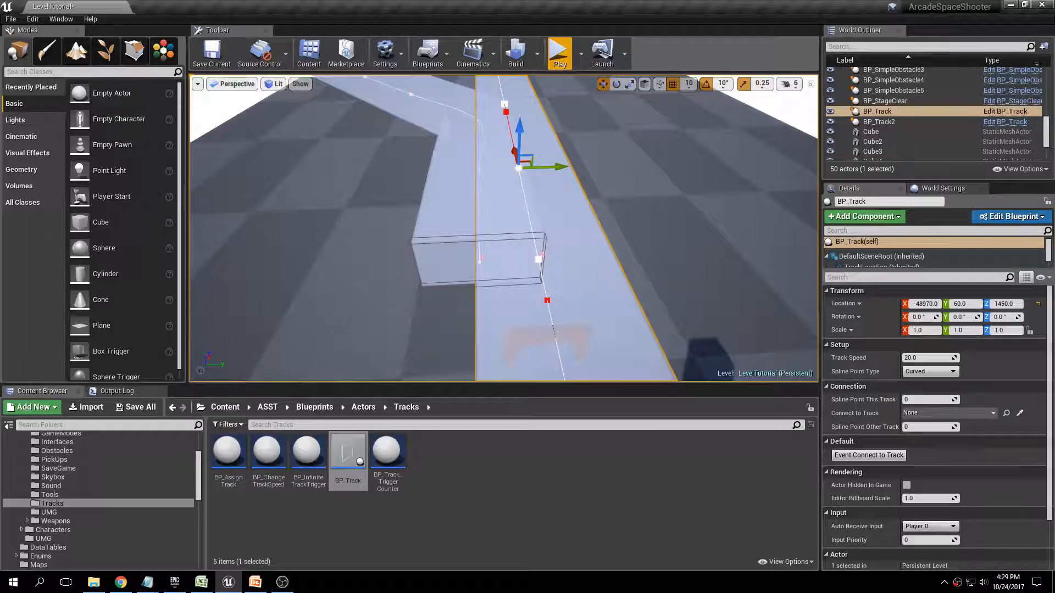
Step: Move the second track back onto the main track at Y 120
click(445, 235)
click(454, 229)
drag(508, 259, 577, 265)
right_drag(574, 265, 772, 236)
key(a)
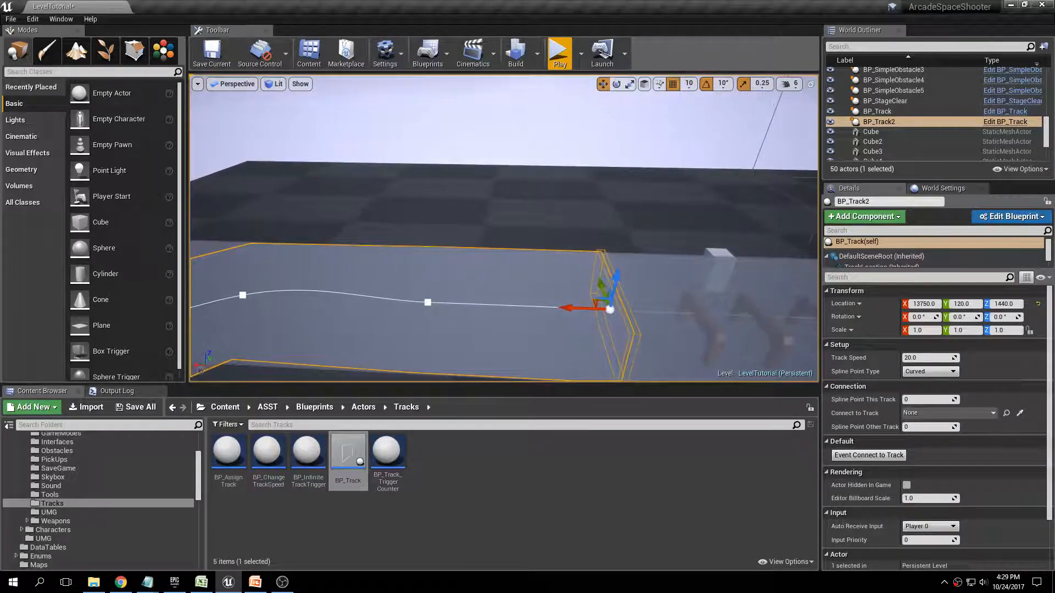
Step: Check how the two tracks line up and save the modified LevelTutorial map
right_drag(615, 255, 644, 260)
key(w)
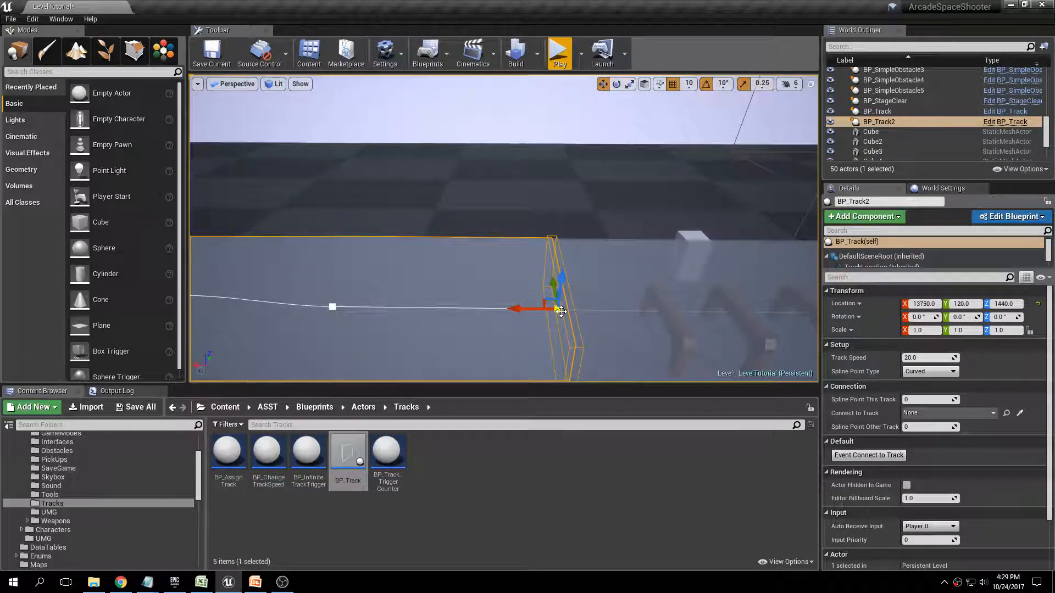
key(d)
right_drag(337, 287, 179, 332)
key(s)
key(q)
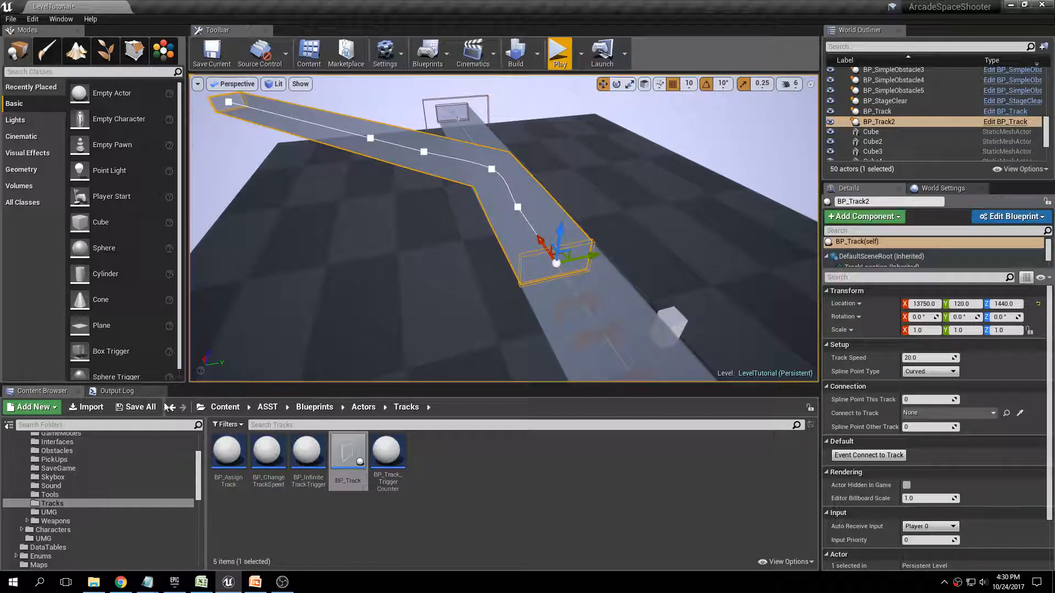
click(136, 407)
click(625, 391)
Step: Slide the second track aside to Y -470 and set its Spline Point Other Track value to 4
right_drag(621, 224, 700, 237)
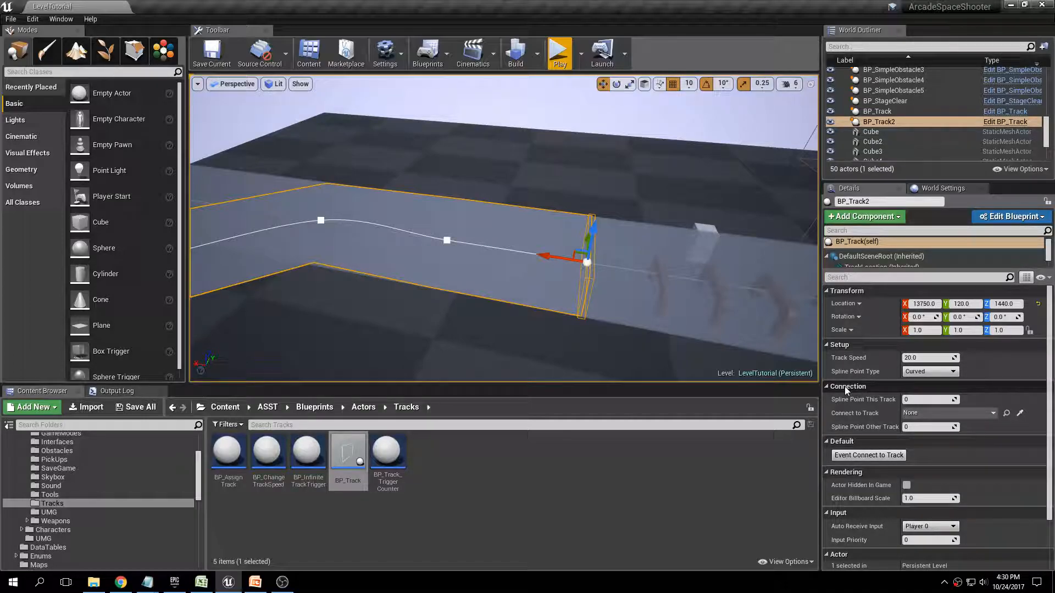
mouse_move(644, 238)
right_down()
mouse_move(657, 241)
mouse_move(648, 286)
mouse_move(653, 220)
right_up()
key(w)
key(d)
right_drag(809, 312, 709, 301)
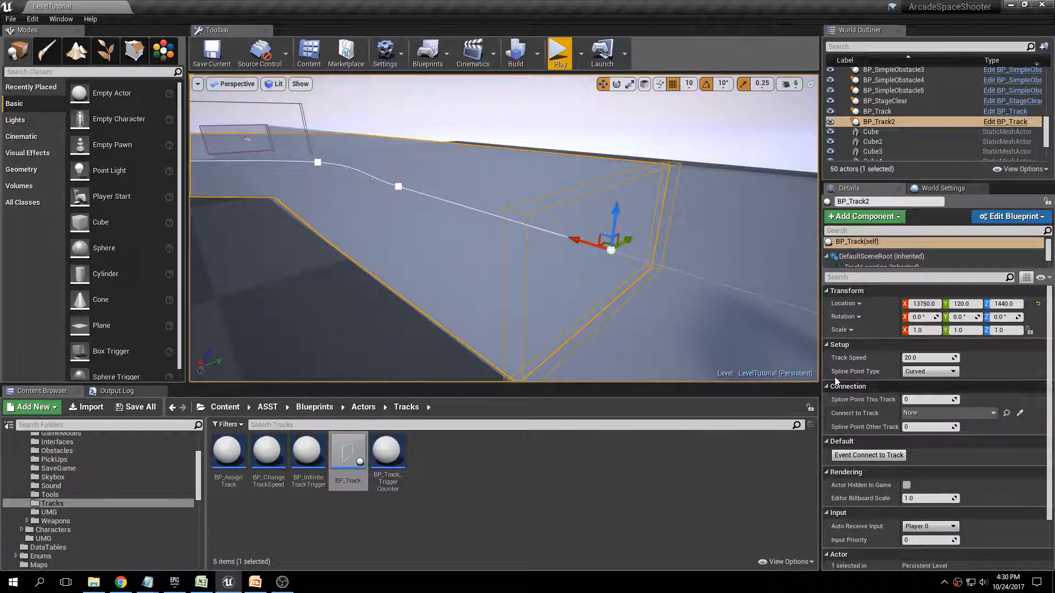
key(d)
right_drag(636, 238, 572, 240)
drag(572, 266, 532, 264)
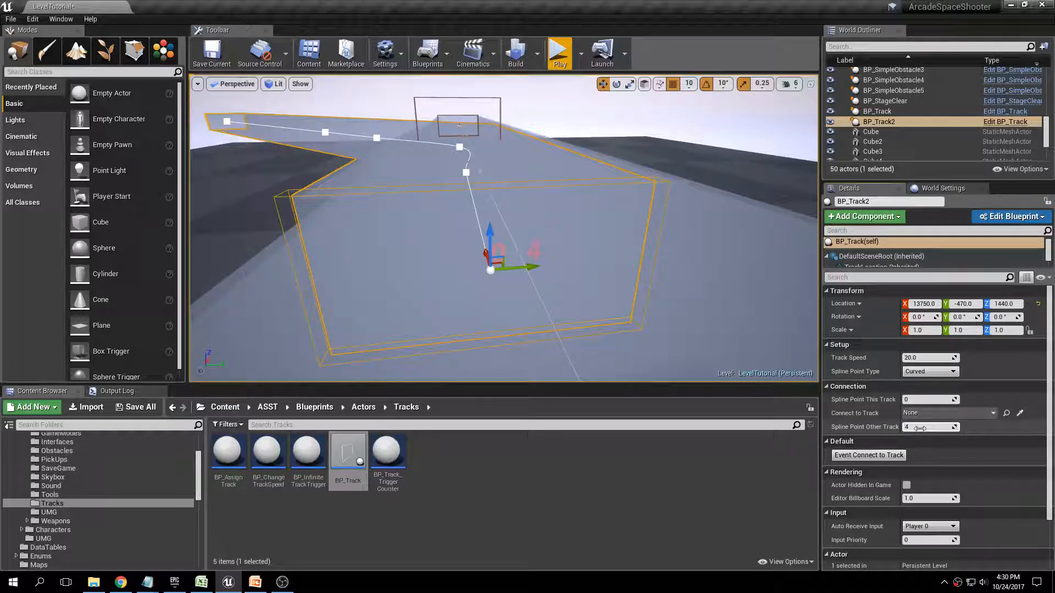
Step: Set the second track to connect to BP_Track and move it back over the main track at Y 70
click(920, 412)
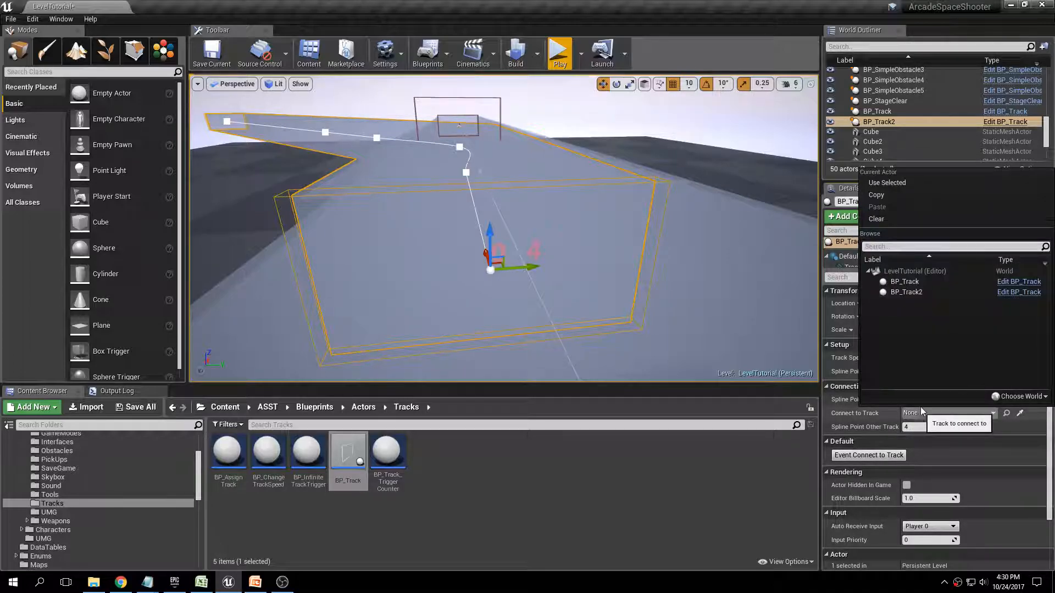
click(906, 282)
drag(530, 267, 565, 265)
right_drag(565, 265, 743, 266)
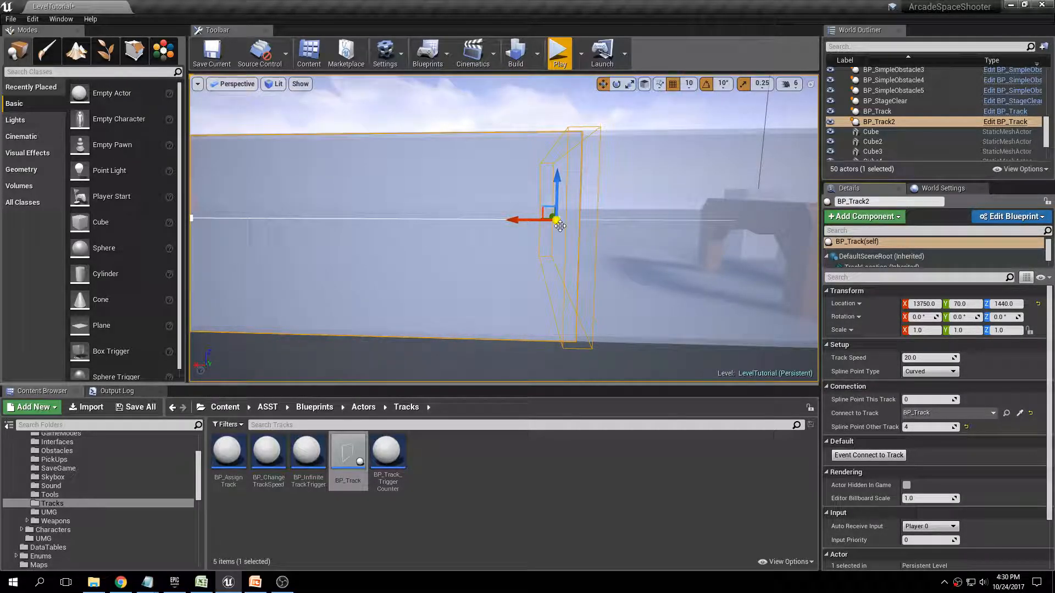
Step: Set the second track's connection to Spline Point This Track 1 and Spline Point Other Track 5
right_drag(630, 191, 549, 160)
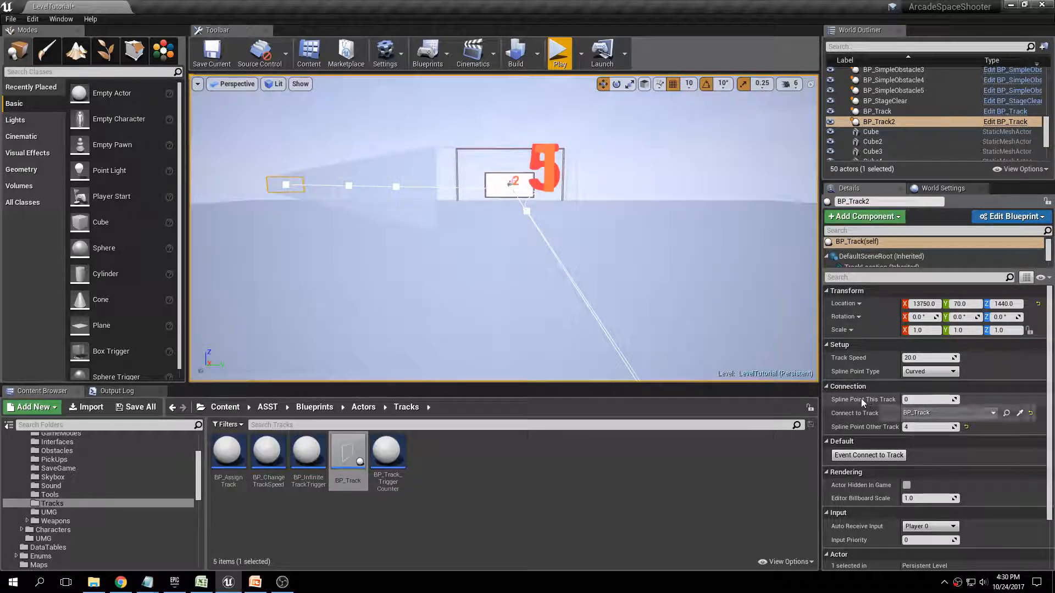
click(910, 400)
text(1)
key(Return)
click(909, 426)
text(5)
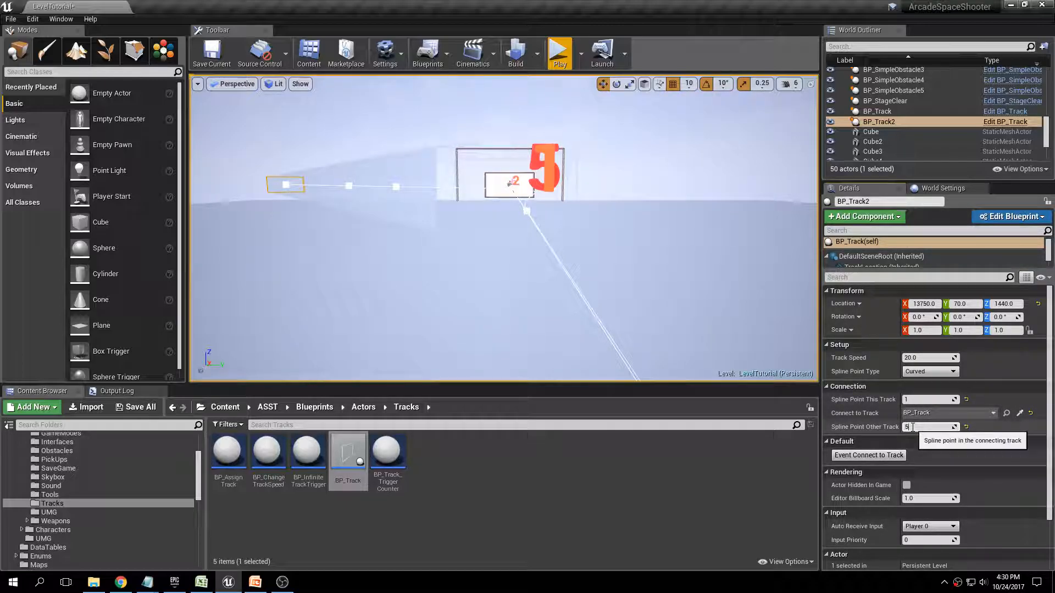
key(Return)
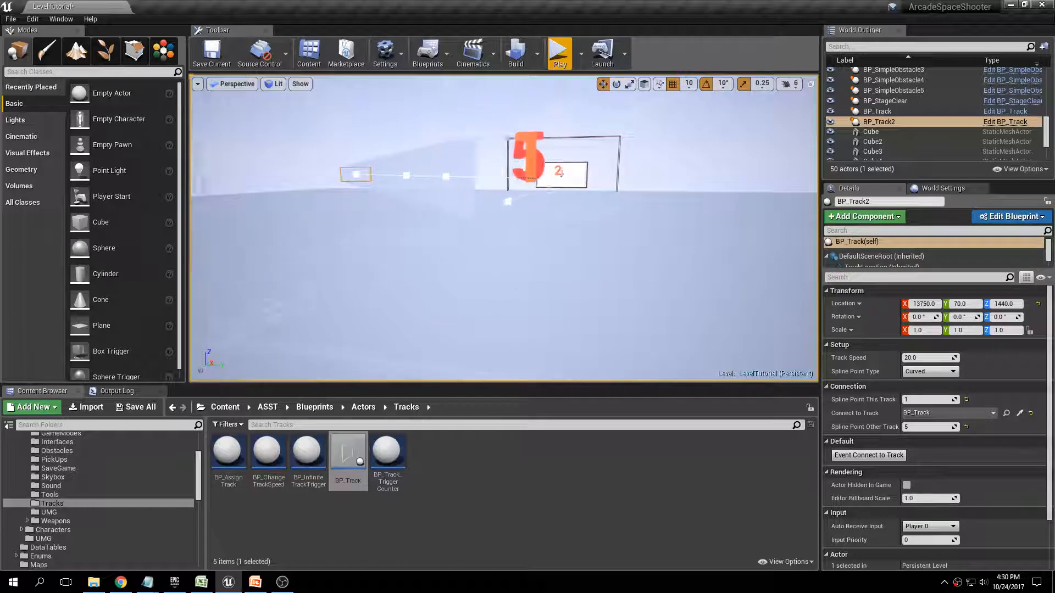
Step: Run the Connect to Track event on the second track and save the LevelTutorial map
click(864, 456)
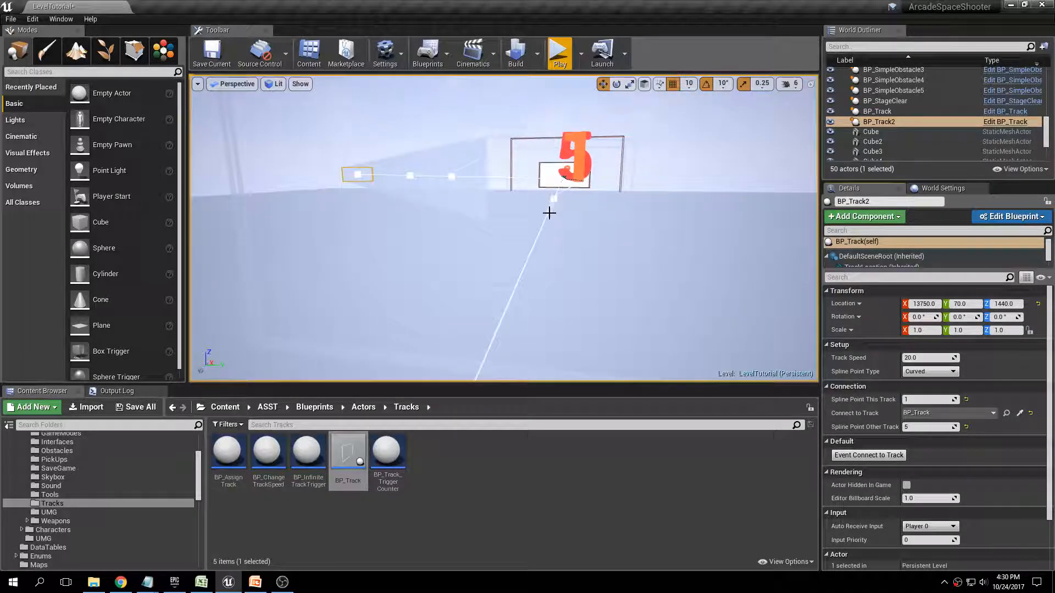
click(141, 409)
click(623, 390)
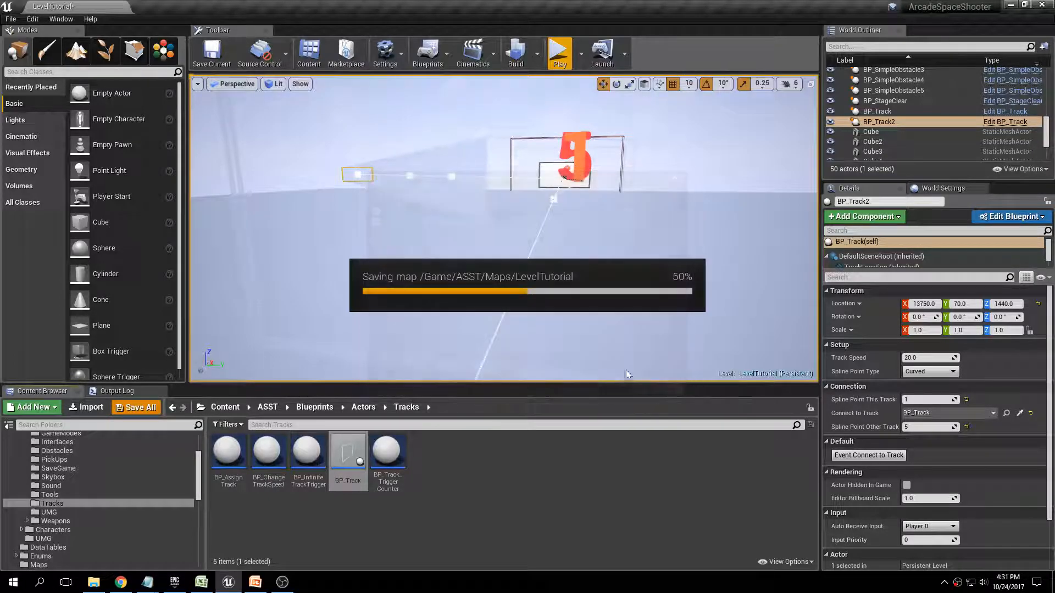
Step: Set the second track's spline point 1, where it meets the main track's point 5, to the Curve type
right_drag(687, 179, 603, 170)
key(Escape)
click(475, 187)
right_drag(522, 189, 494, 189)
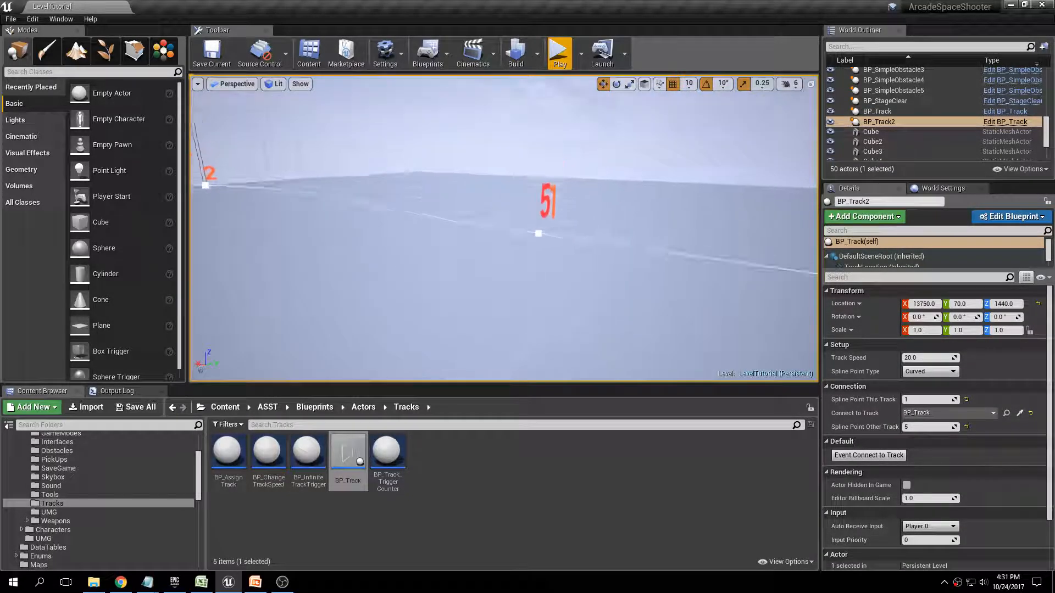
right_click(529, 249)
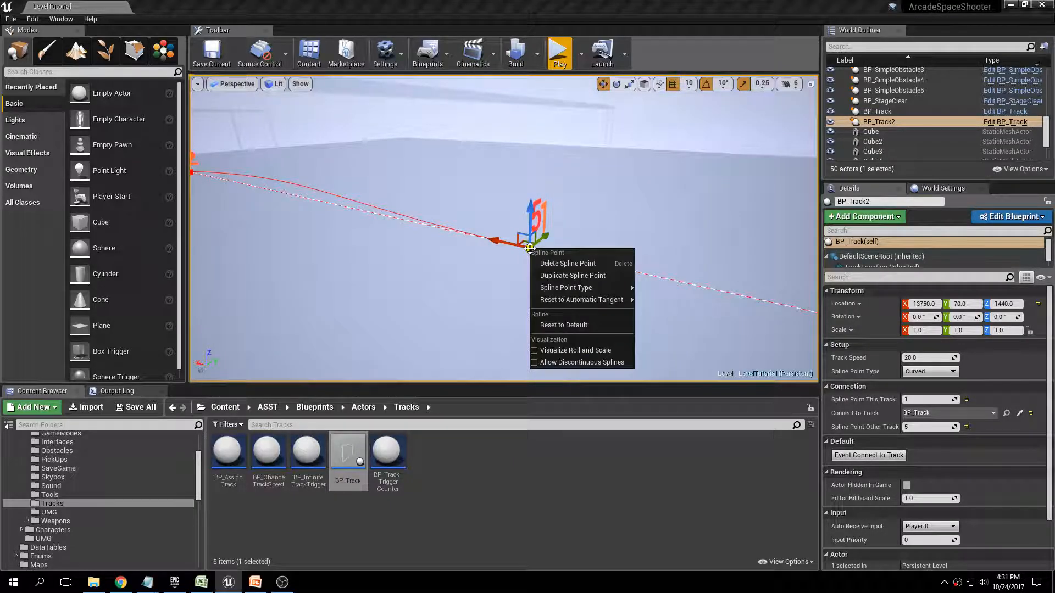
mouse_move(578, 289)
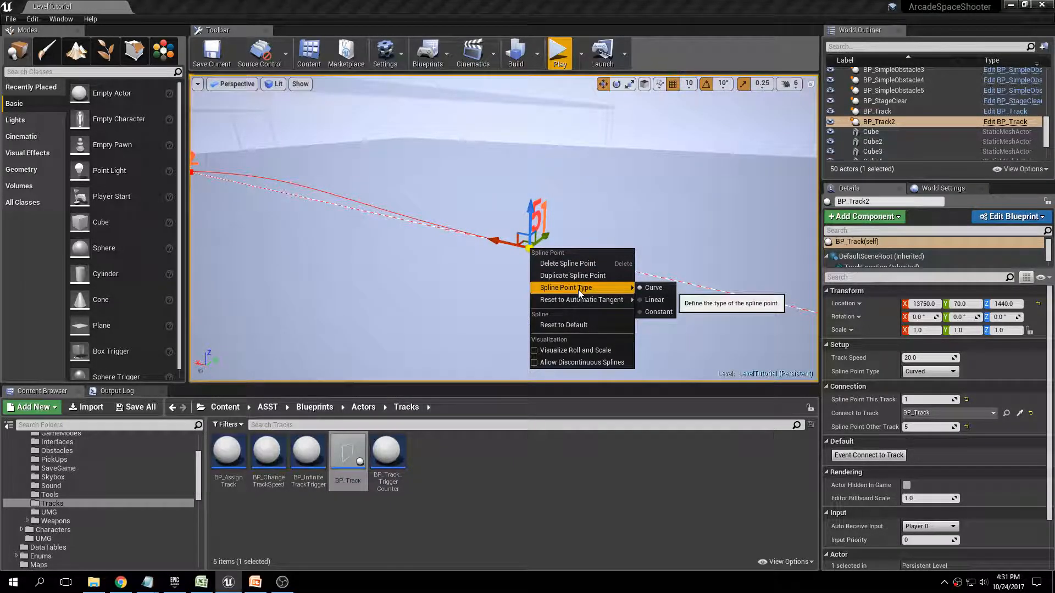
click(659, 294)
right_drag(648, 294, 681, 288)
click(652, 208)
mouse_move(652, 207)
right_down()
mouse_move(505, 211)
mouse_move(692, 219)
mouse_move(599, 211)
mouse_move(585, 242)
mouse_move(557, 233)
mouse_move(563, 247)
mouse_move(546, 214)
mouse_move(519, 225)
mouse_move(477, 206)
mouse_move(489, 212)
mouse_move(453, 219)
mouse_move(523, 214)
right_up()
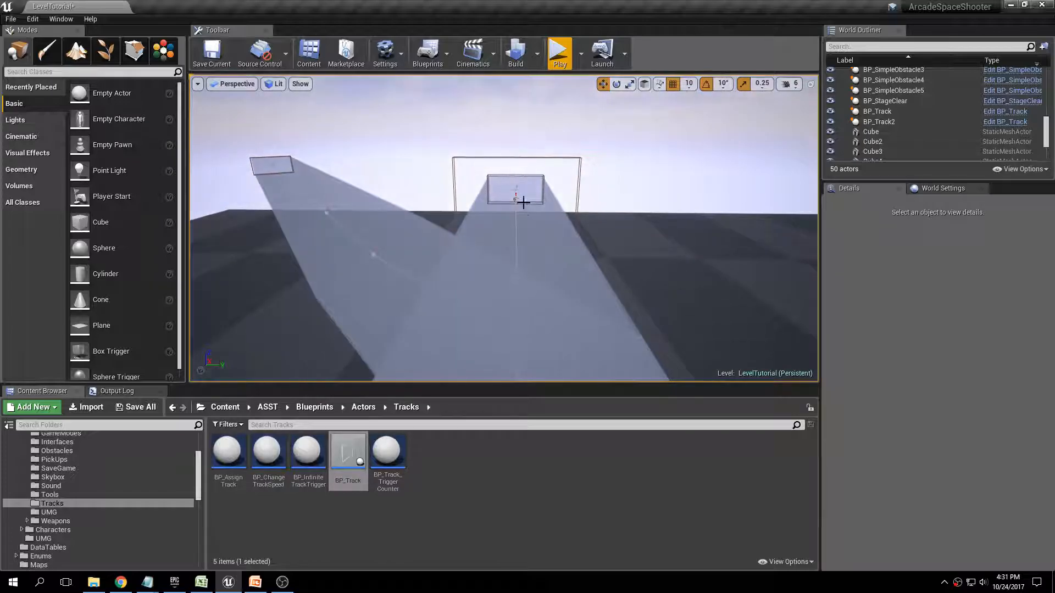
Step: Pull the second track's end point far out beyond the floor's edge and select the Floor mesh
right_drag(334, 165, 353, 165)
click(564, 226)
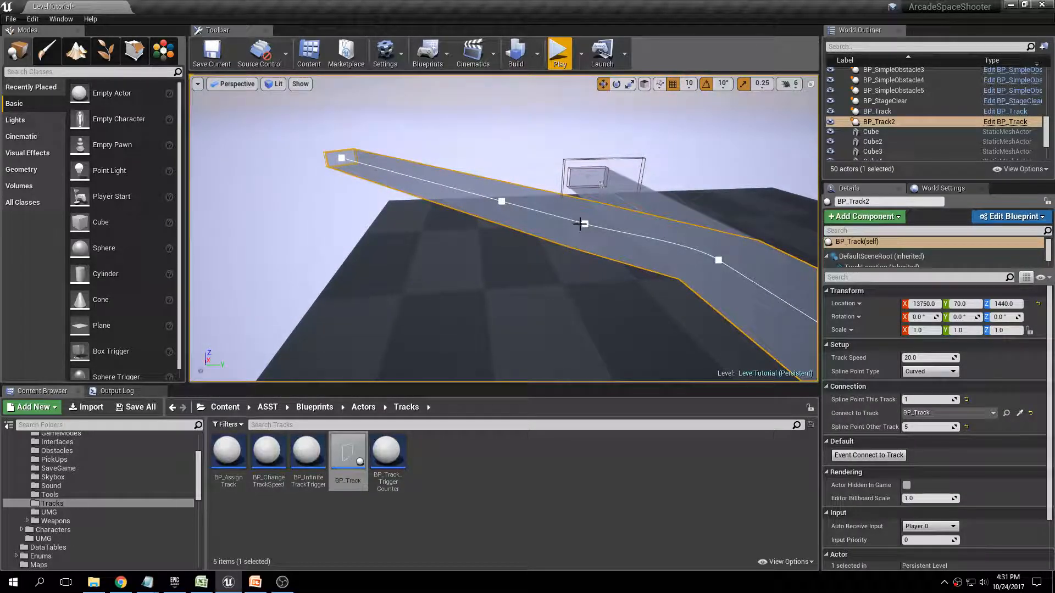
right_drag(391, 172, 356, 172)
click(429, 163)
mouse_move(429, 162)
right_down()
mouse_move(409, 138)
mouse_move(411, 166)
right_up()
drag(479, 164, 239, 110)
right_drag(425, 177, 513, 188)
click(534, 194)
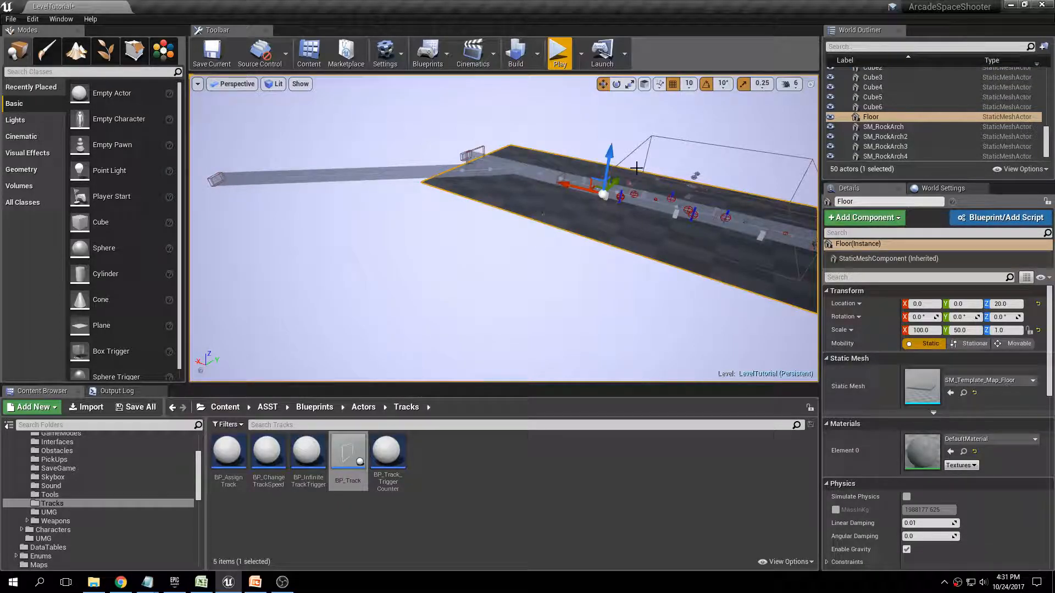
Step: Duplicate the Floor mesh beyond the main floor's edge and rotate the copy to -40° around Z
alt+drag(562, 183, 331, 250)
key(e)
key(w)
drag(267, 227, 195, 224)
right_drag(276, 240, 395, 277)
mouse_move(395, 221)
right_down()
mouse_move(400, 236)
mouse_move(396, 222)
right_up()
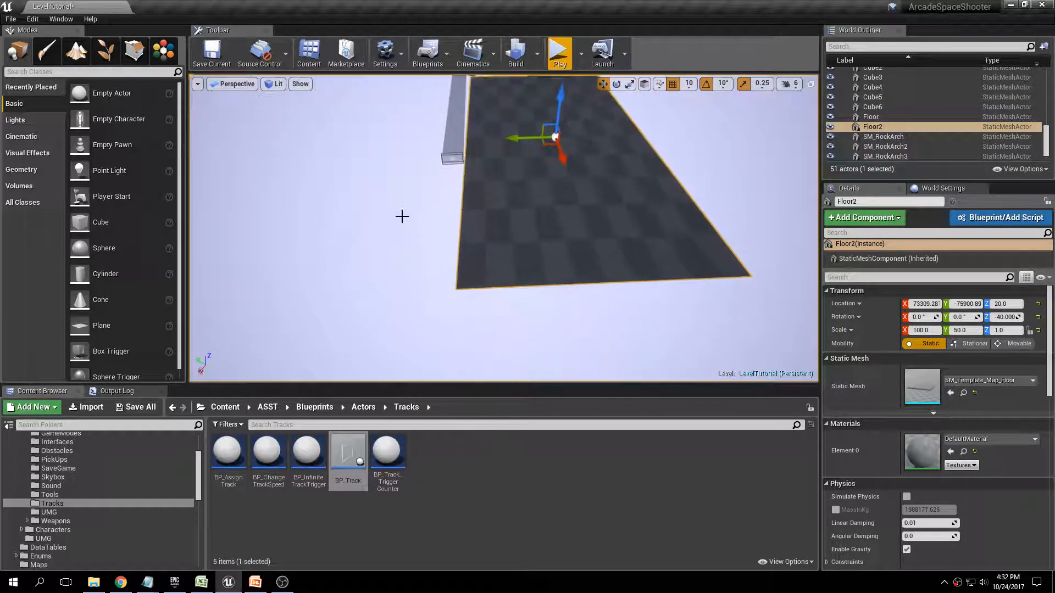
Step: Move the copied floor beneath the outer stretch of the second track and set its X scale to 150
drag(519, 132, 410, 133)
right_drag(467, 187, 363, 142)
right_drag(511, 159, 502, 158)
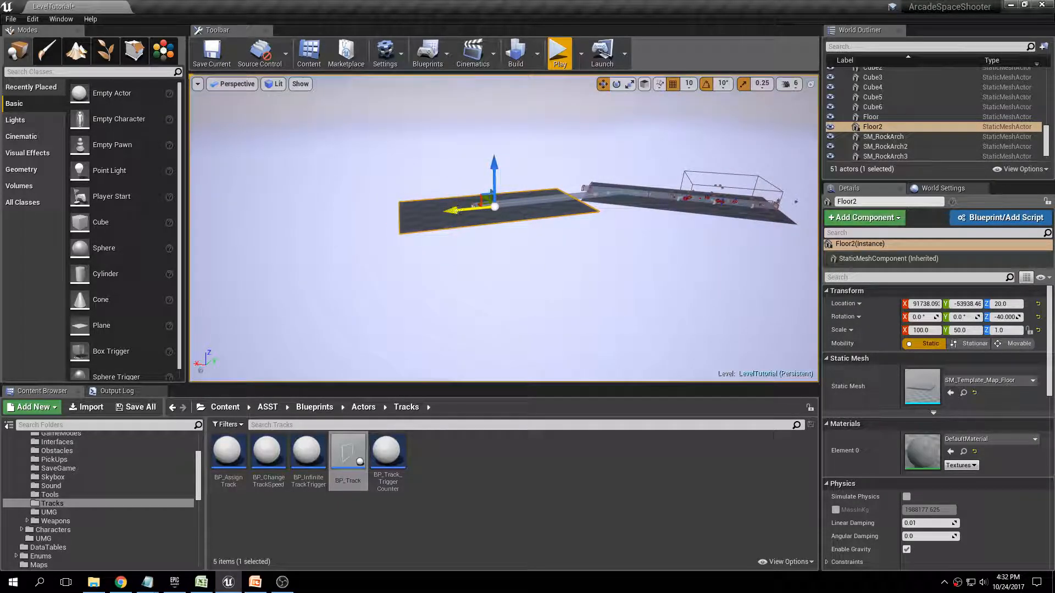
drag(451, 215, 397, 219)
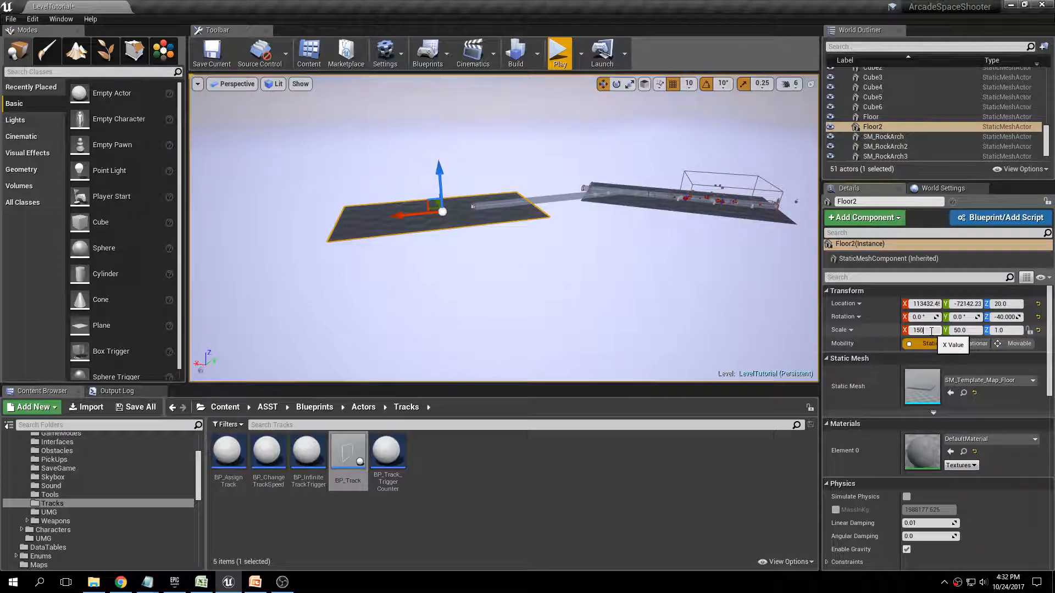
key(Return)
drag(407, 217, 362, 218)
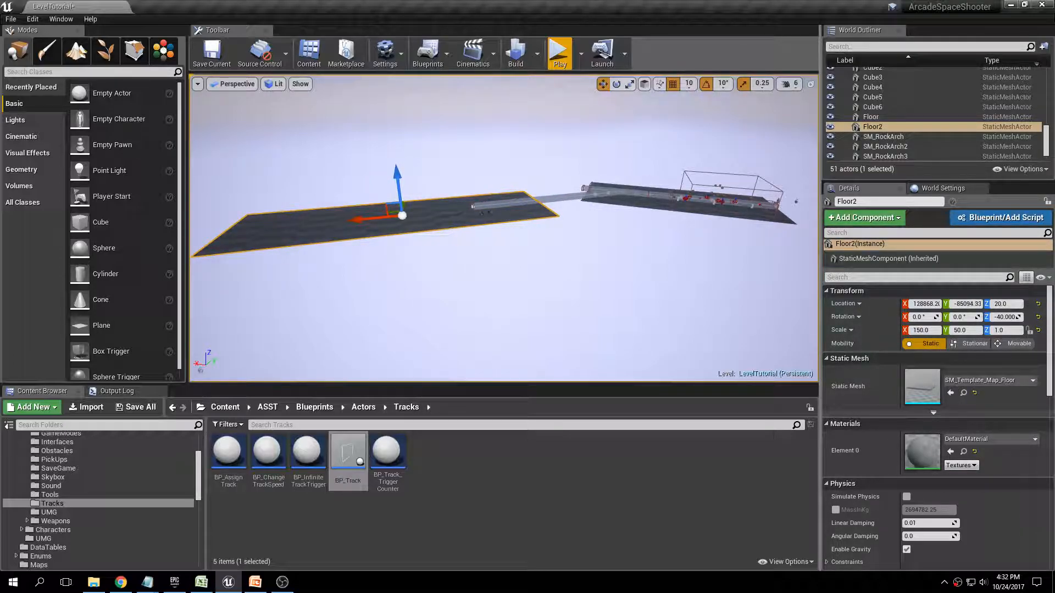
Step: Extend the second track's end point to the far part of the copied floor and save the LevelTutorial map
click(473, 207)
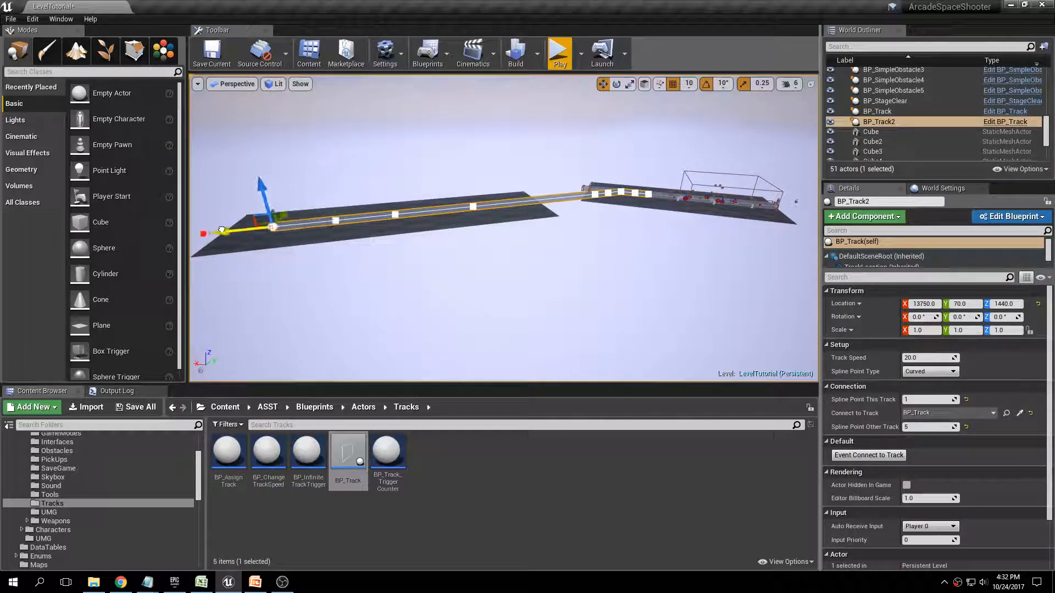
right_drag(213, 247, 110, 261)
right_drag(586, 235, 555, 236)
click(586, 235)
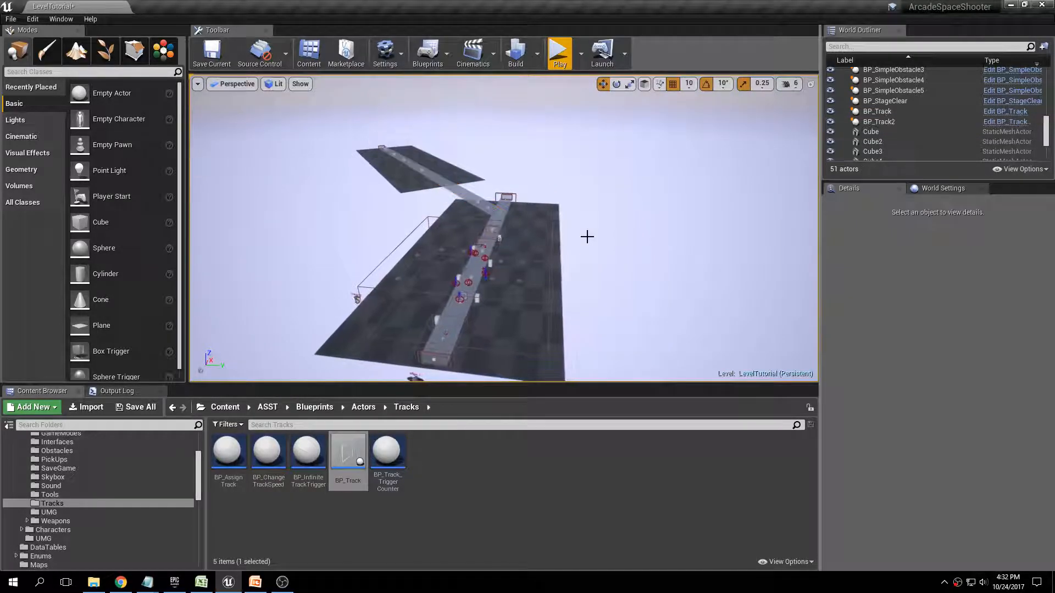
click(111, 411)
click(624, 391)
Step: Place a BP_AssignTrack trigger with Send to Track set to BP_Track2 and align it to that track
right_drag(627, 193, 692, 146)
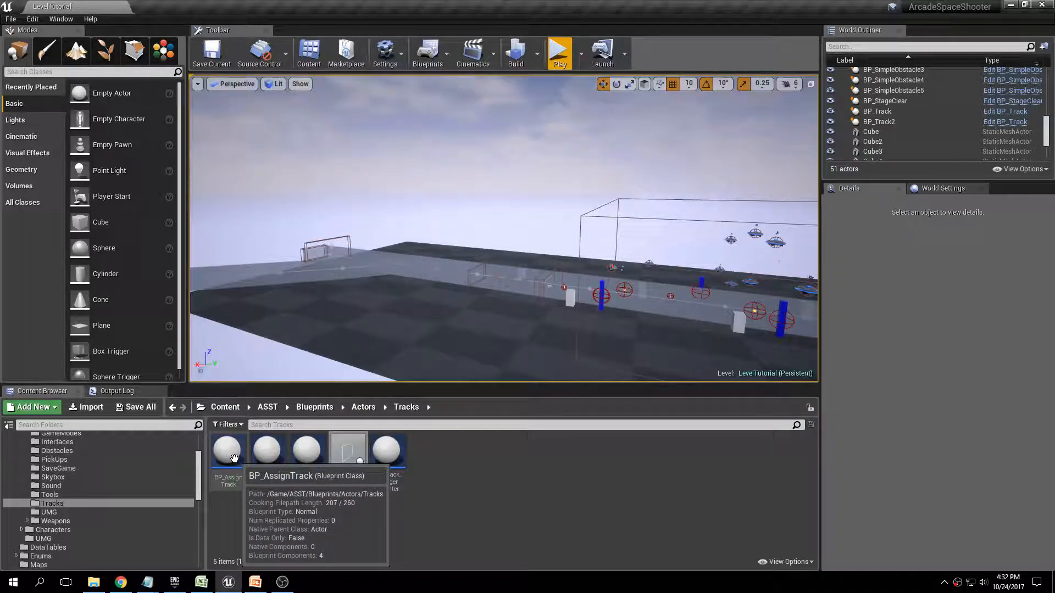
right_drag(297, 264, 280, 396)
right_drag(269, 308, 259, 424)
drag(228, 456, 524, 231)
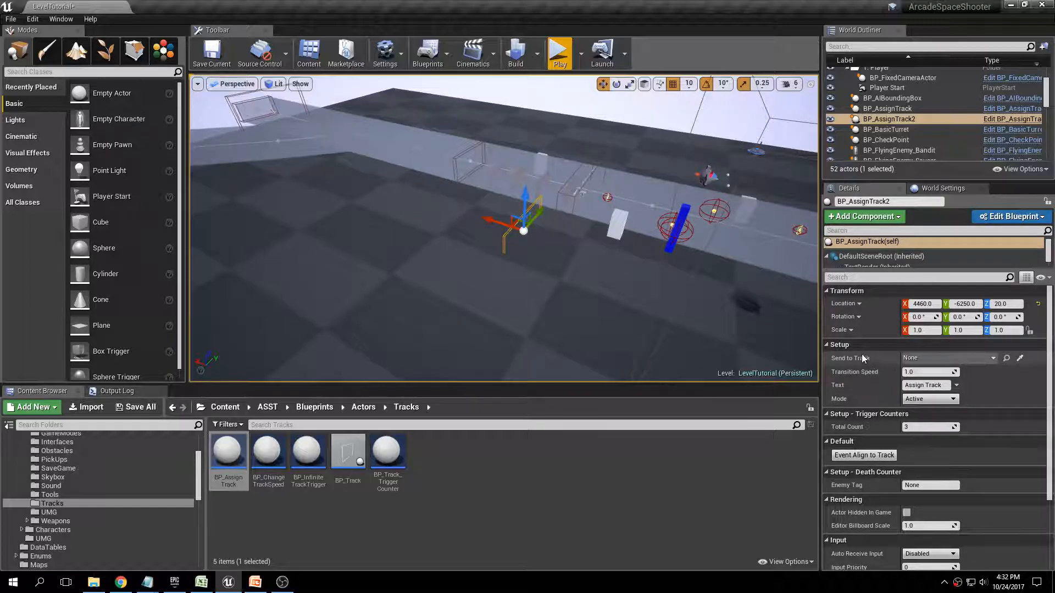
click(912, 360)
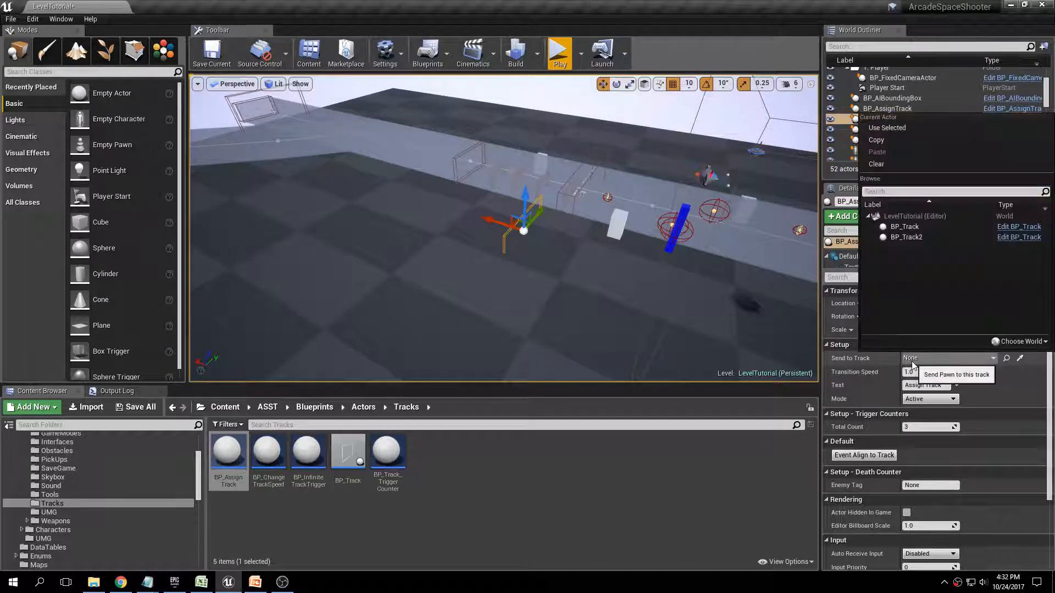
click(904, 236)
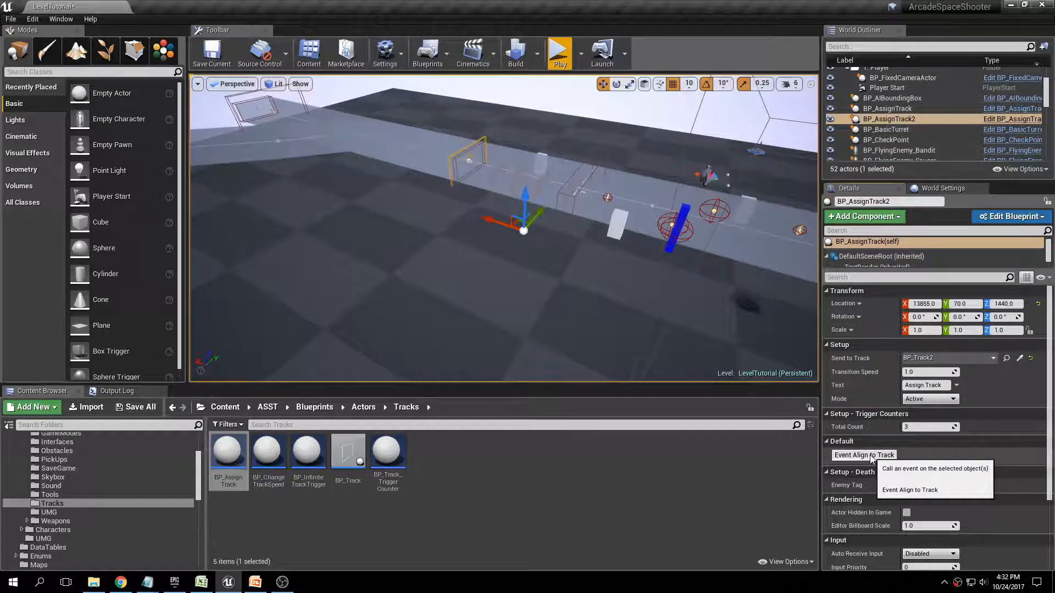
Step: Select the new Assign Track trigger at the start of the second track and save the LevelTutorial map
click(477, 222)
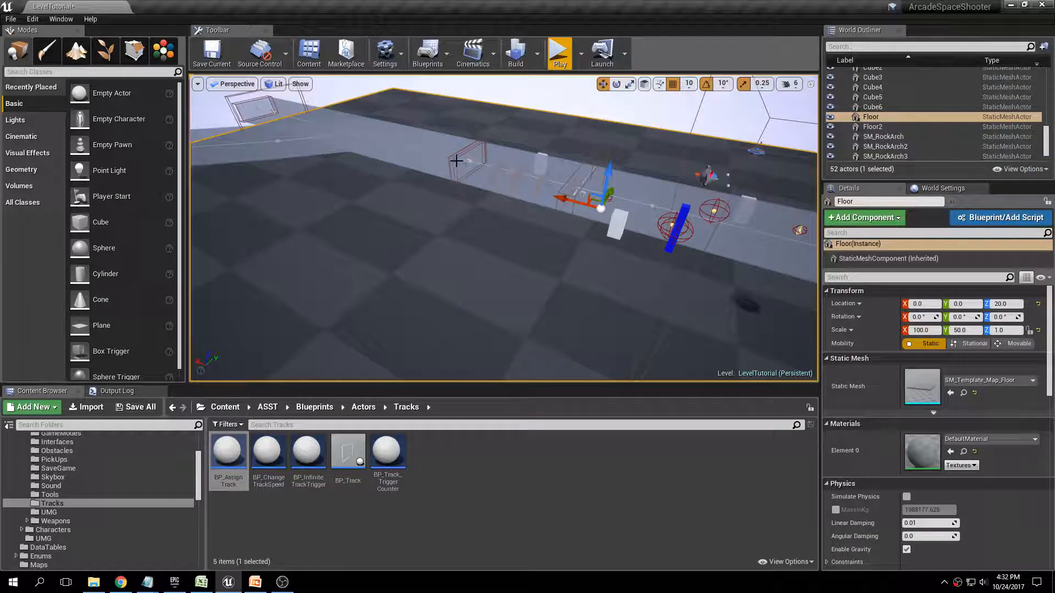
click(453, 160)
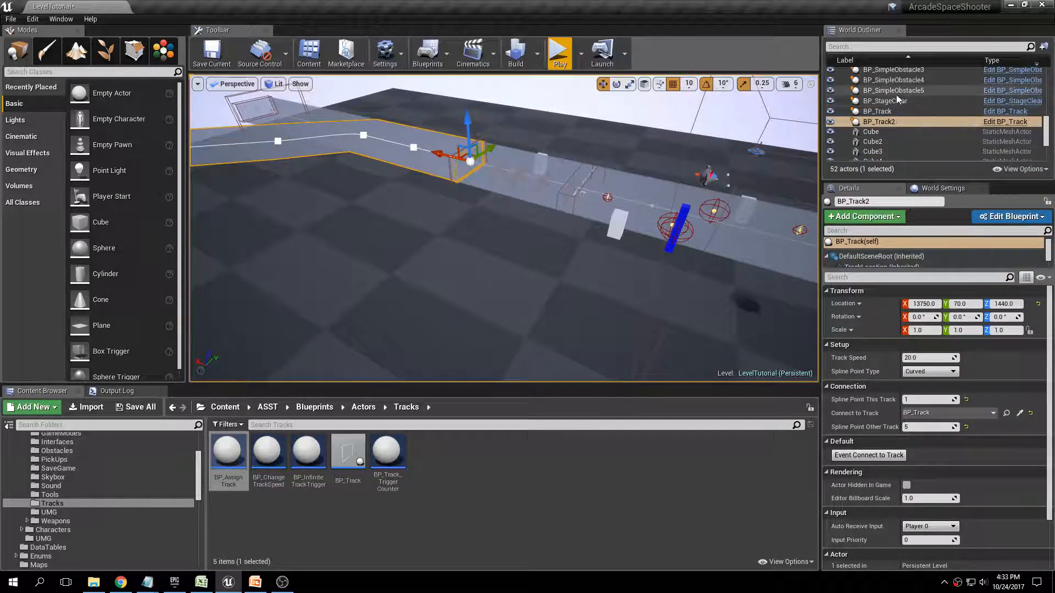
double_click(901, 119)
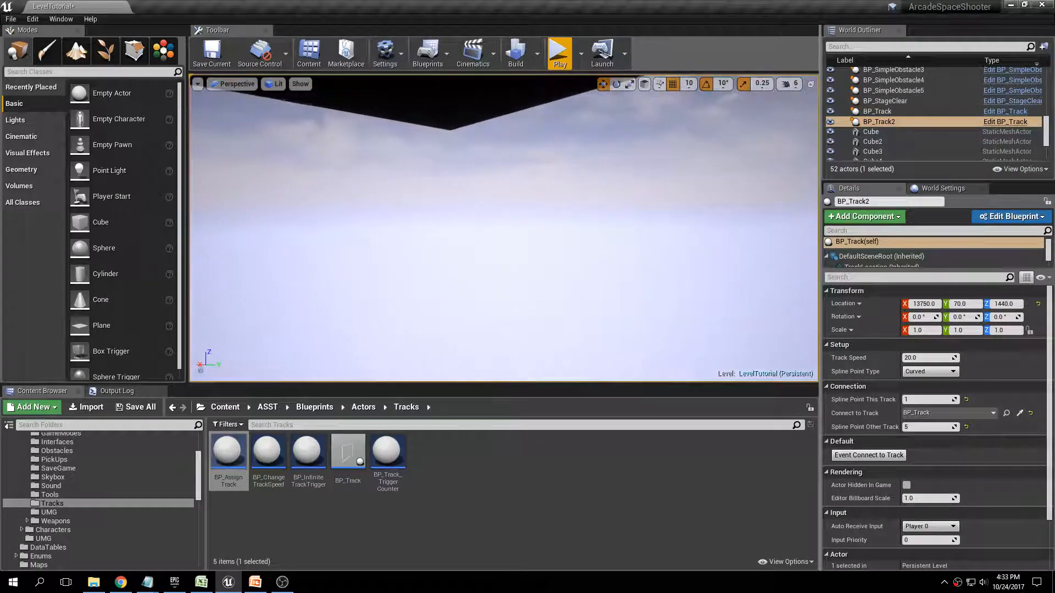
right_drag(504, 228, 582, 195)
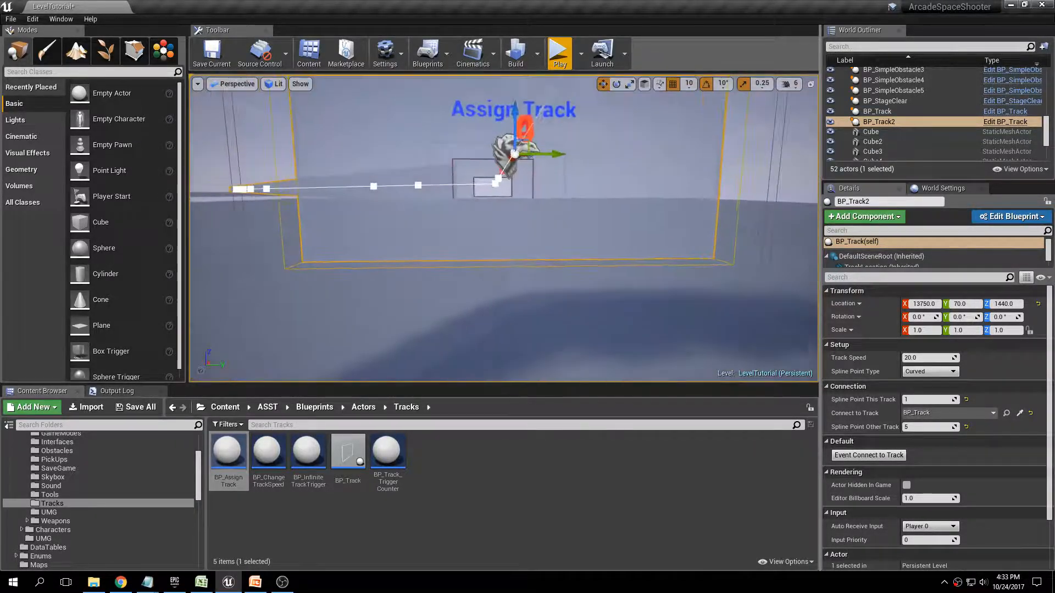
click(504, 145)
right_drag(530, 132, 596, 119)
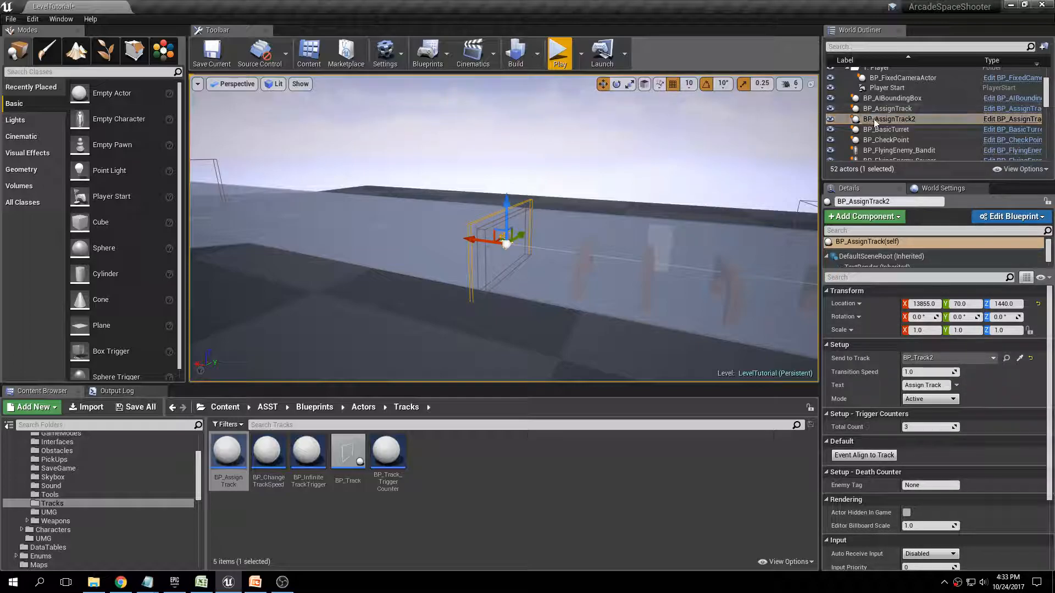
click(904, 120)
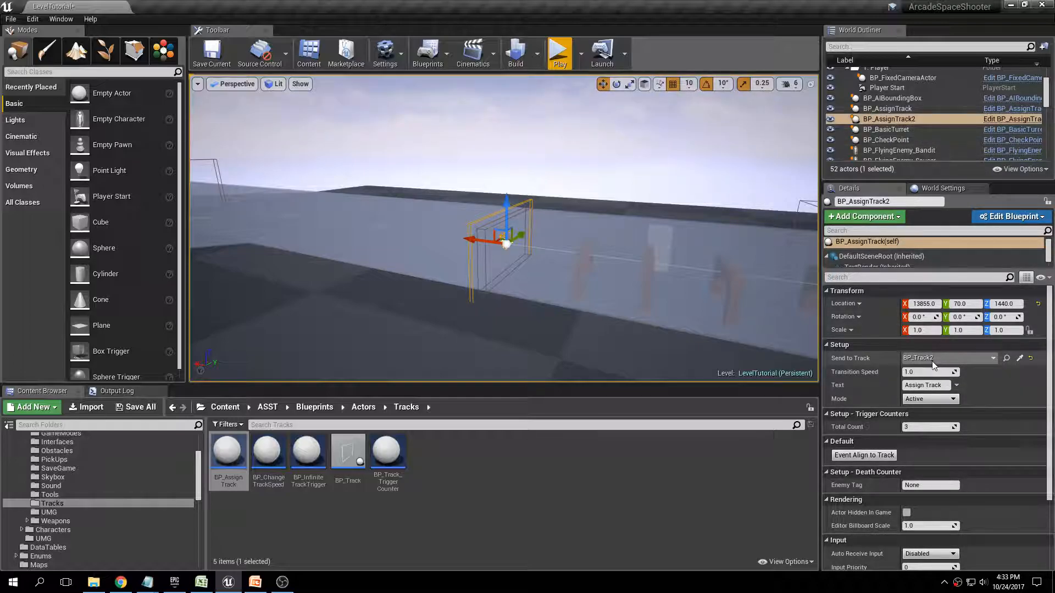
click(135, 407)
click(626, 391)
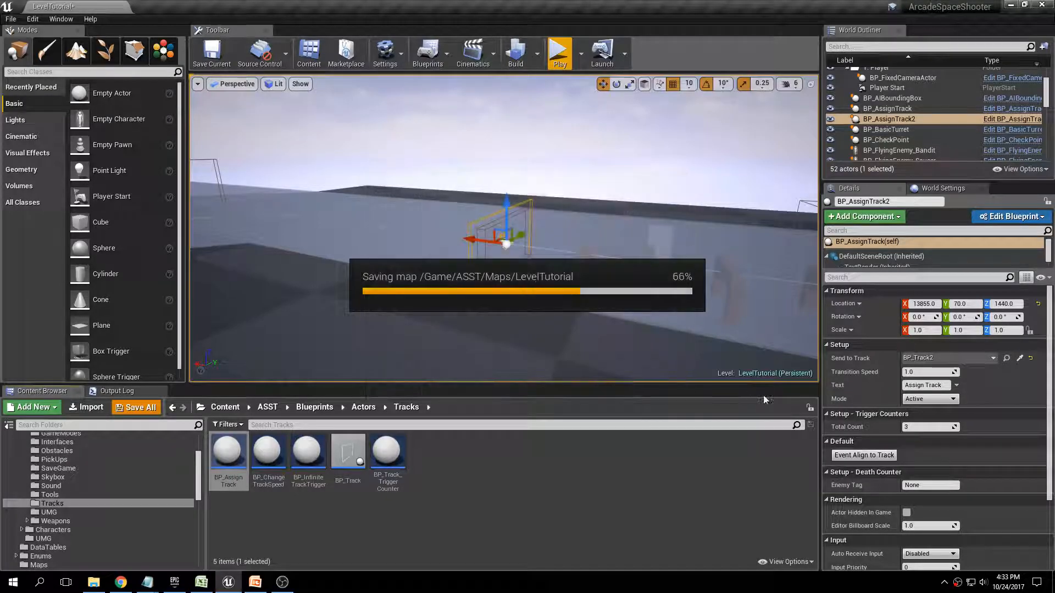
Step: Set the new Assign Track trigger's text to Secret Route and save the LevelTutorial map
click(946, 385)
text(Secret Rou)
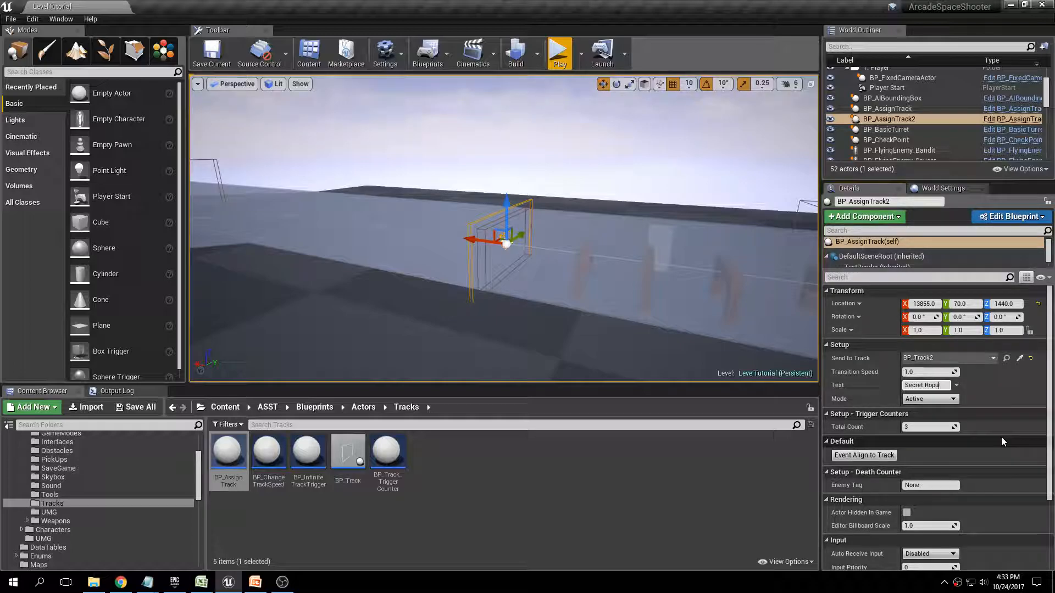
text(te)
key(Return)
key(f)
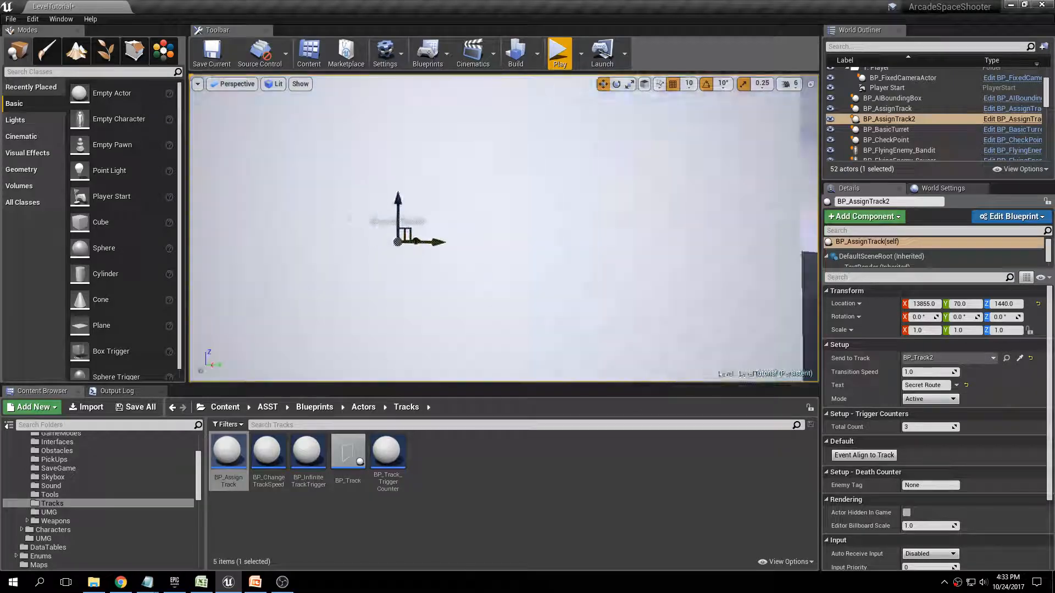
key(w)
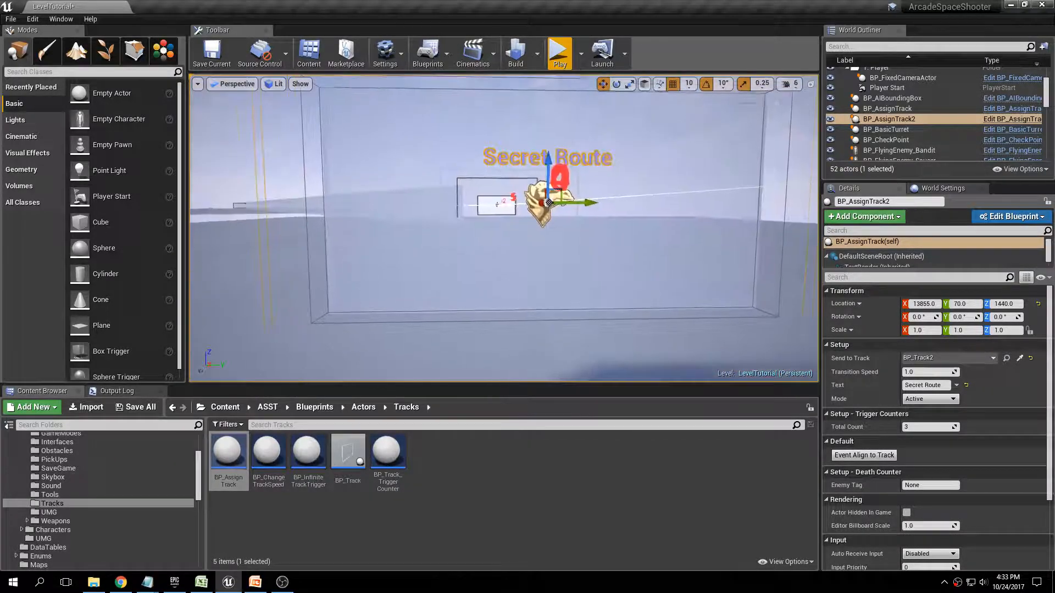
right_drag(583, 264, 583, 264)
right_drag(706, 287, 705, 287)
key(s)
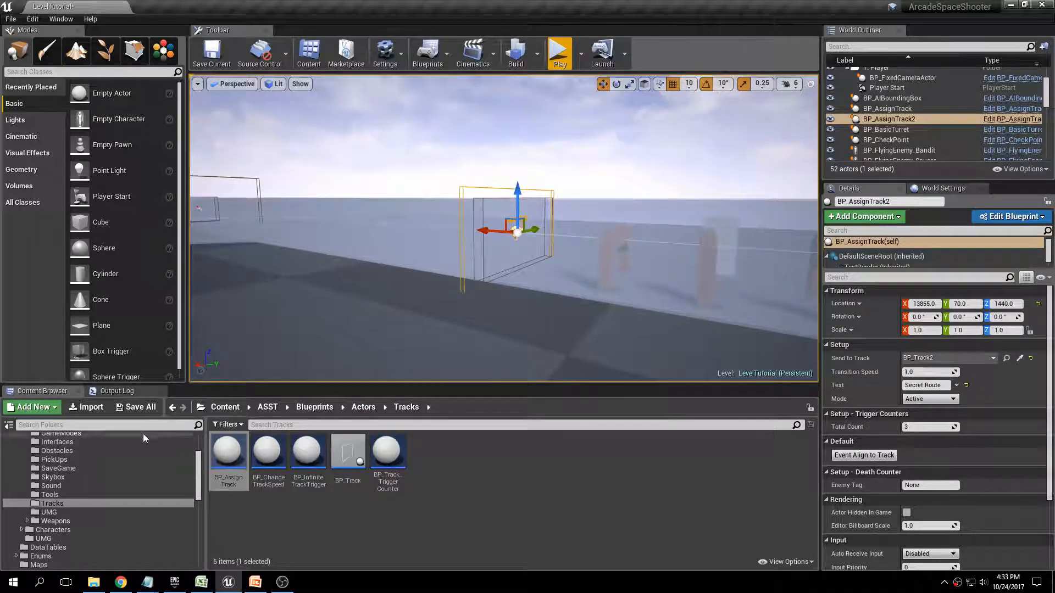
click(137, 407)
click(619, 393)
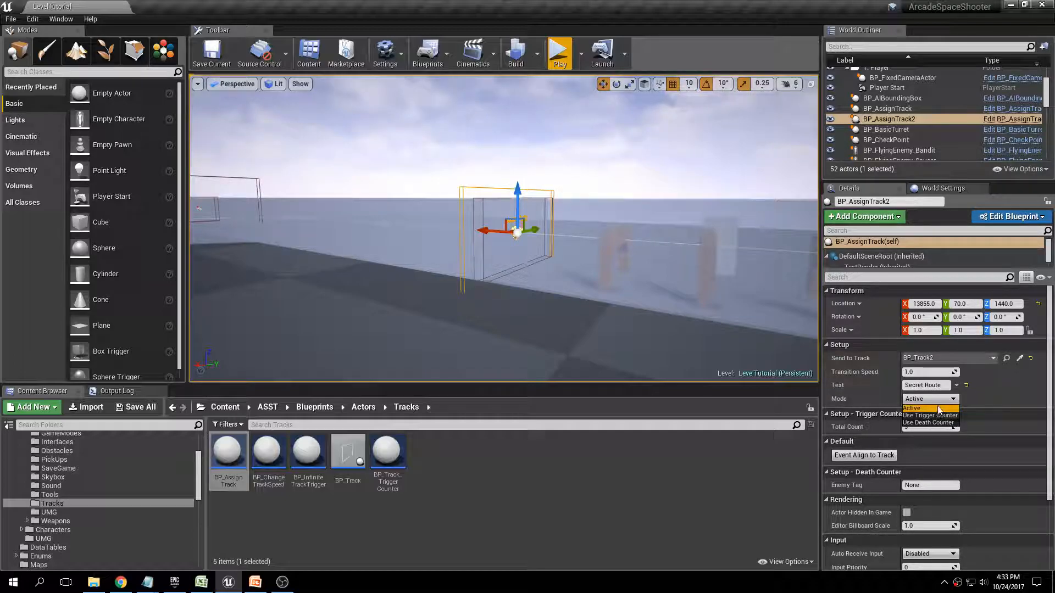
Step: Play the level in the editor to test the Secret Route trigger, and end the play session
click(984, 400)
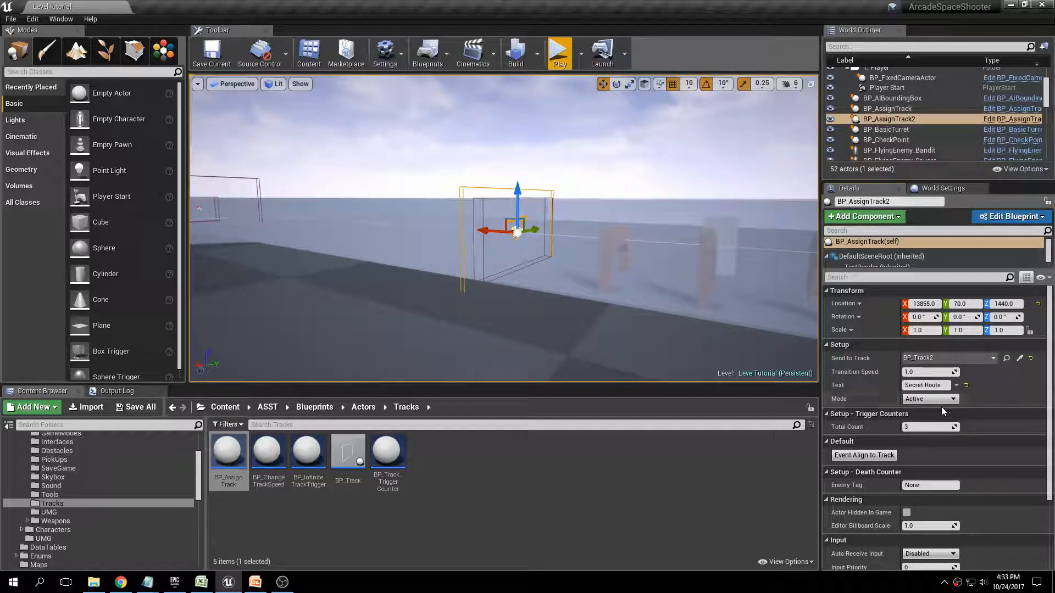
right_drag(664, 128, 664, 141)
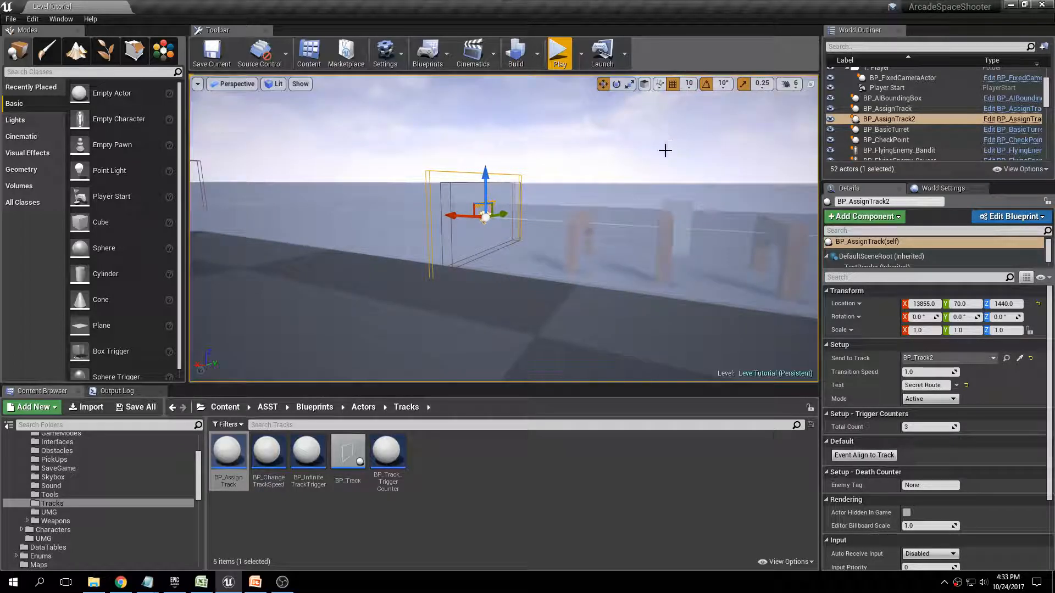
right_drag(563, 182, 574, 200)
click(557, 57)
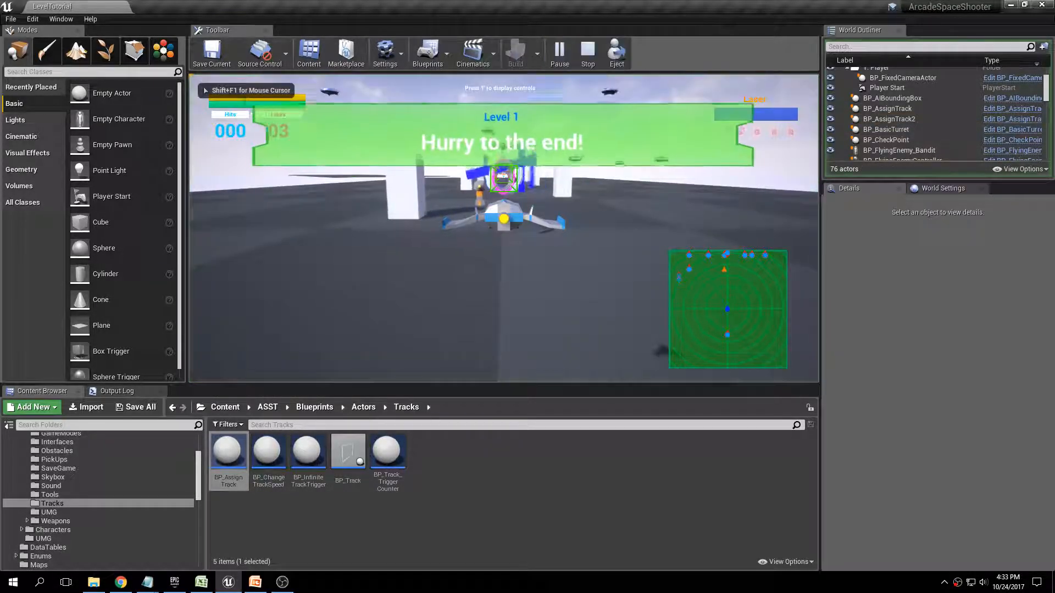
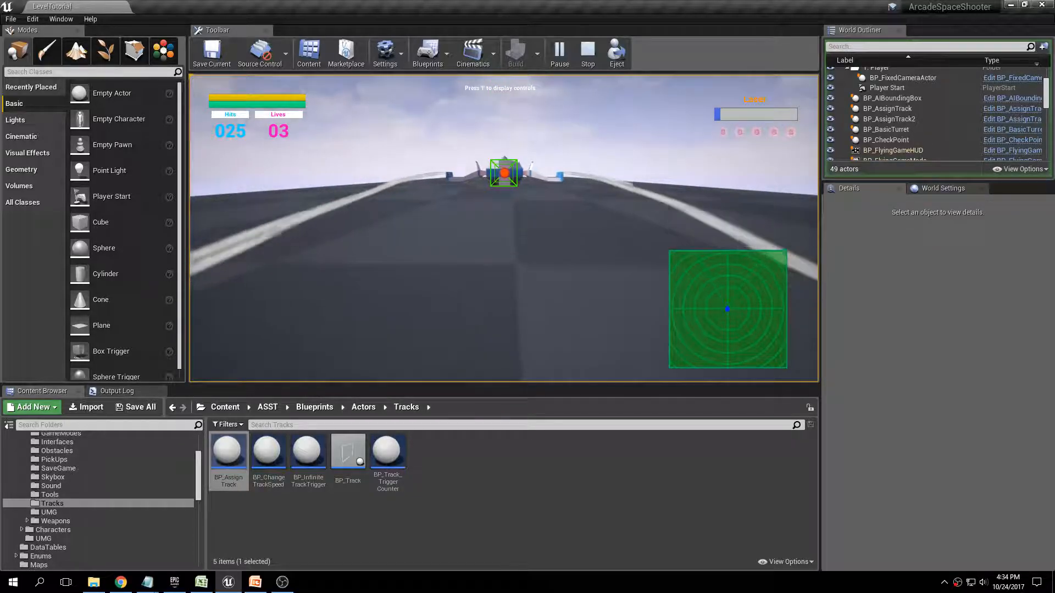
key(Escape)
Step: Set the Secret Route trigger's mode to Use Trigger Counter
right_drag(503, 228, 576, 231)
key(w)
key(f)
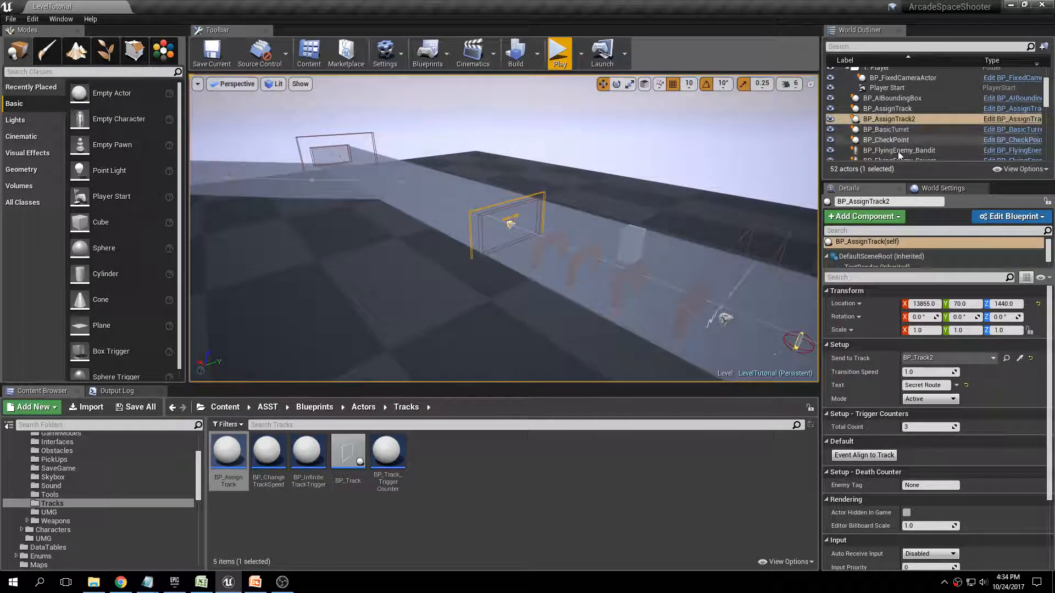
click(915, 399)
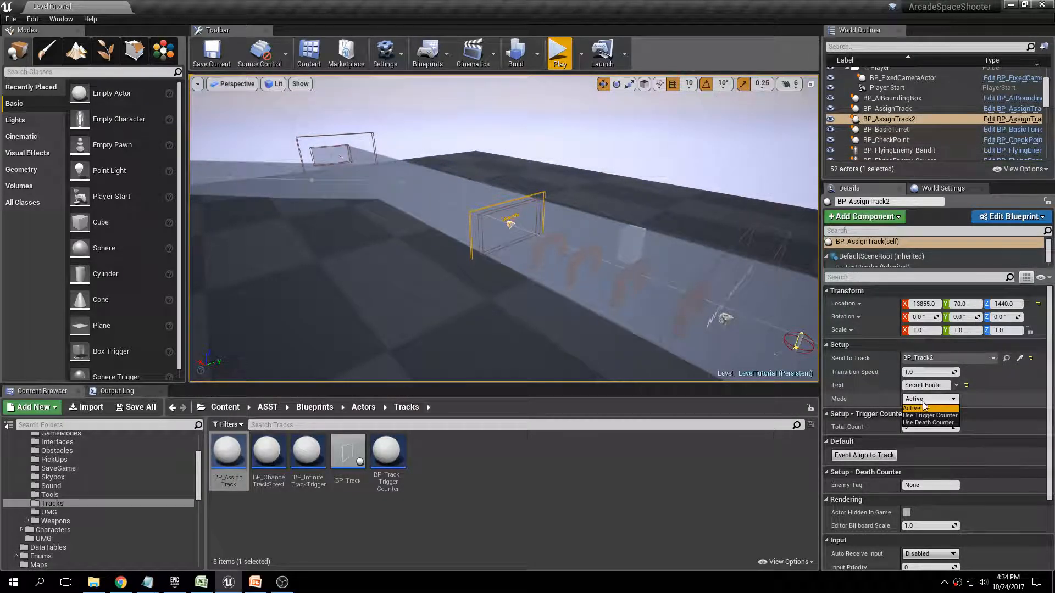
click(925, 409)
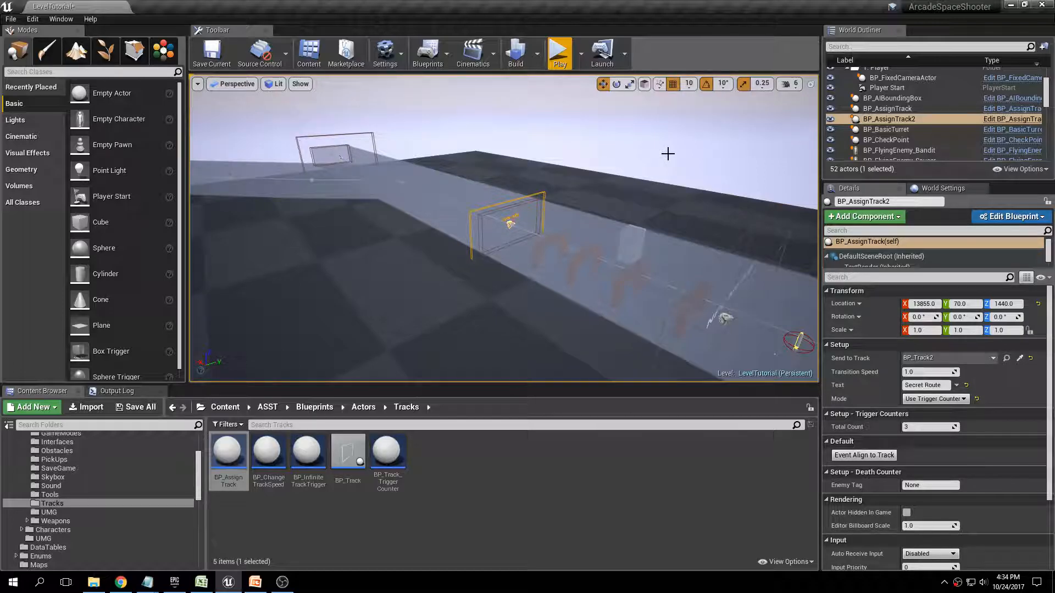
Step: Set the Secret Route trigger's total count to 4 and save the LevelTutorial map
mouse_move(642, 172)
right_down()
mouse_move(709, 184)
mouse_move(797, 179)
mouse_move(720, 184)
mouse_move(635, 163)
right_up()
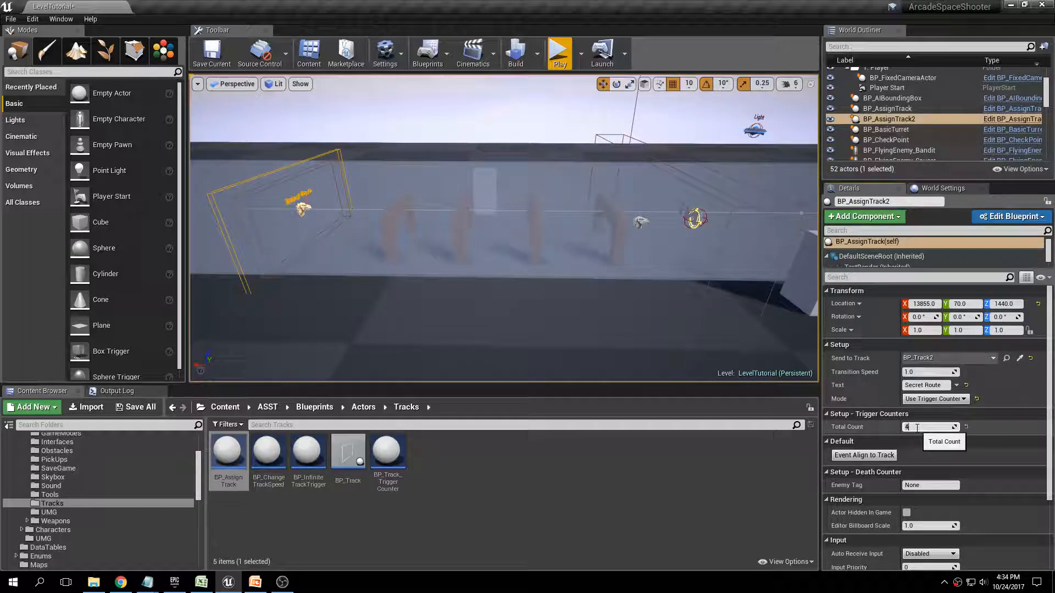
click(136, 407)
click(616, 391)
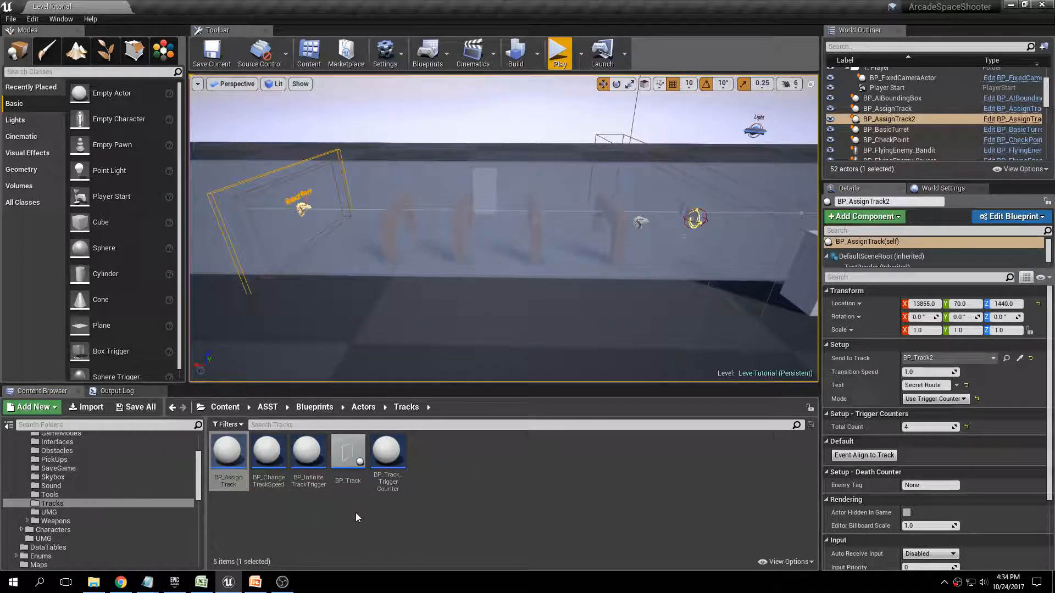
Step: Place a BP_Track_TriggerCounter at the rock arch nearest the Secret Route trigger, scaled to 6.0 in Y and 5.5 in Z
drag(389, 460, 390, 297)
right_drag(390, 297, 440, 249)
drag(440, 249, 443, 251)
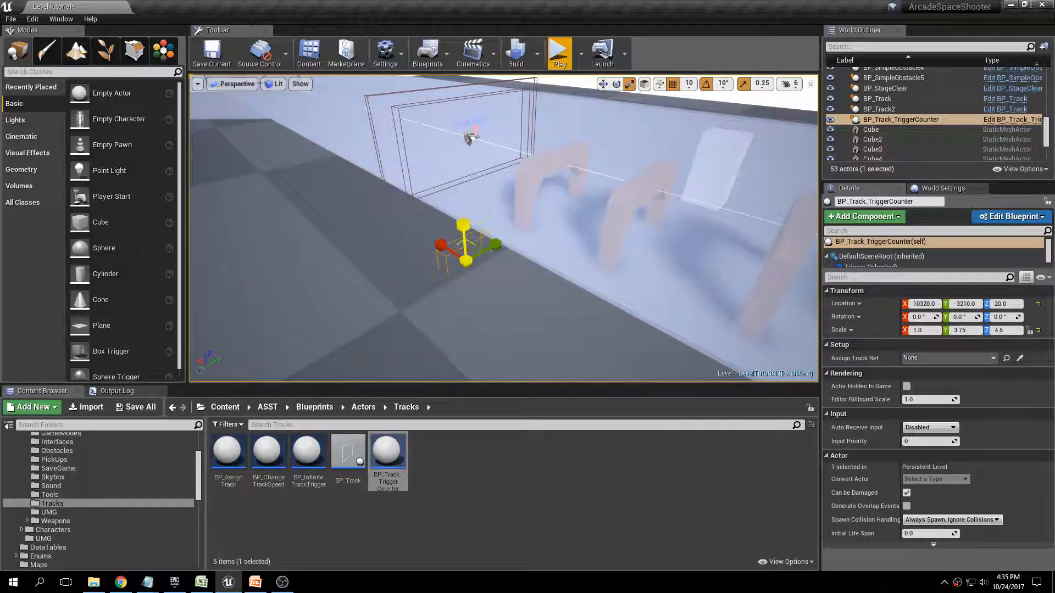
drag(495, 252, 569, 192)
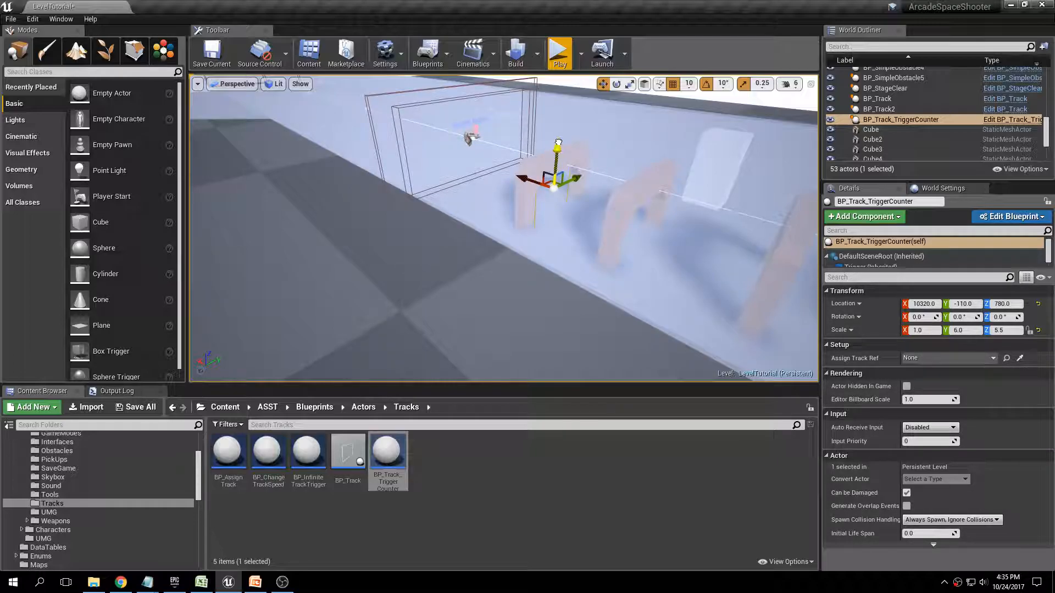
Step: Fit the trigger counter inside the first rock arch by setting its Z scale to 4.0 and moving it to X 10310, Z 690
mouse_move(558, 146)
right_down()
mouse_move(456, 151)
mouse_move(463, 143)
mouse_move(459, 152)
mouse_move(543, 153)
right_up()
key(w)
key(w)
key(s)
key(a)
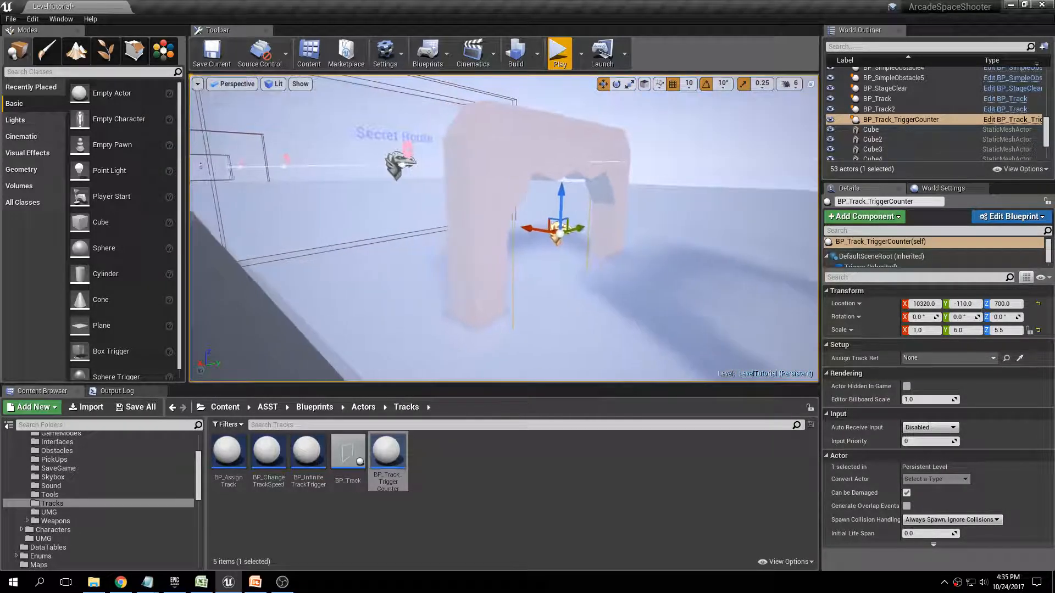
key(r)
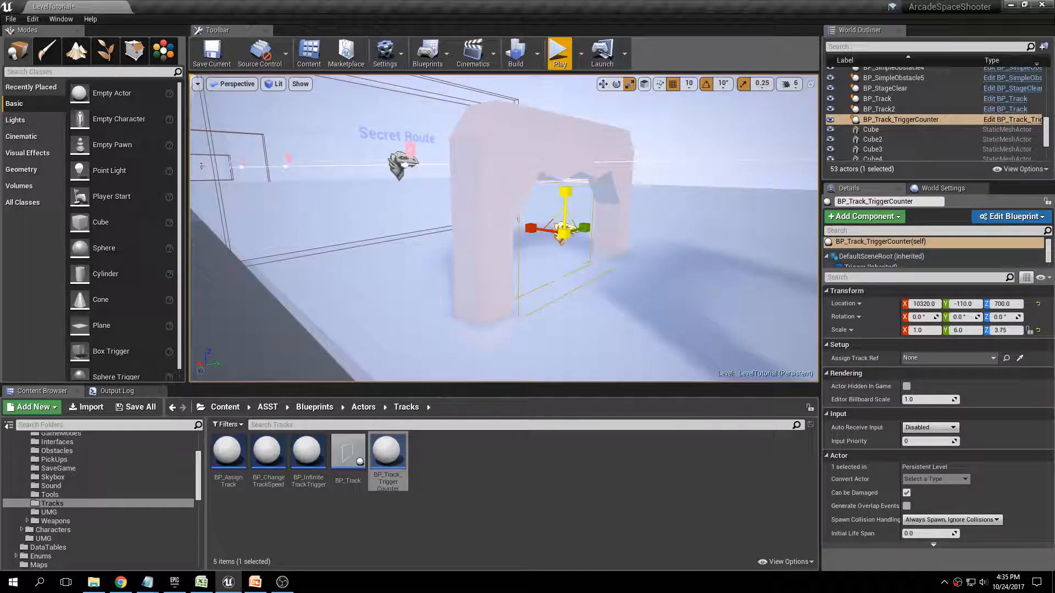
key(r)
key(a)
right_drag(615, 216, 642, 197)
key(w)
drag(525, 253, 529, 250)
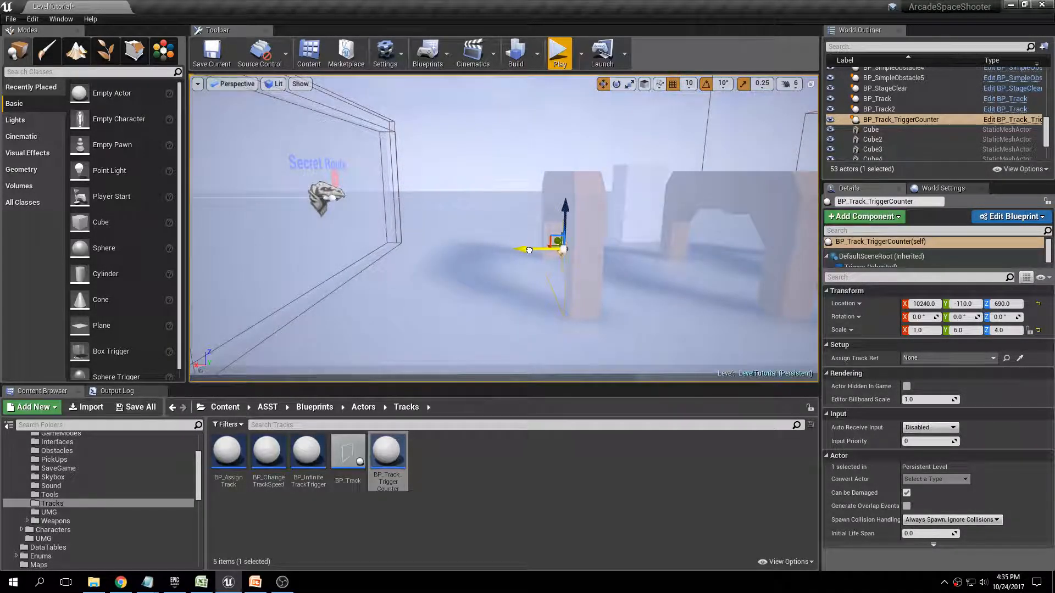
scroll(561, 247, down, 6)
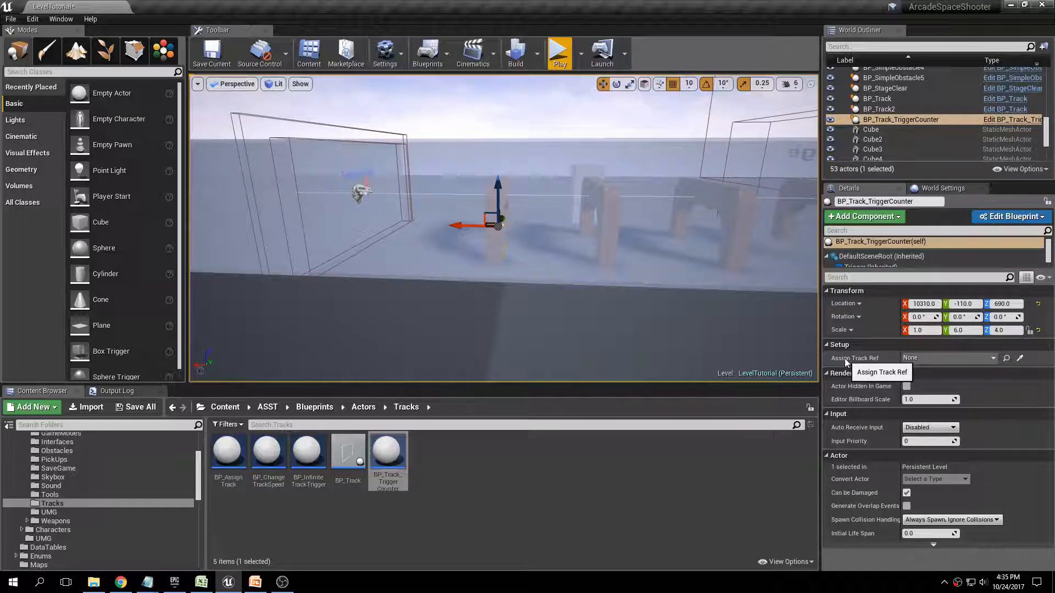
Step: Set the trigger counter's Assign Track Ref to BP_AssignTrack2 and save the LevelTutorial map
click(918, 358)
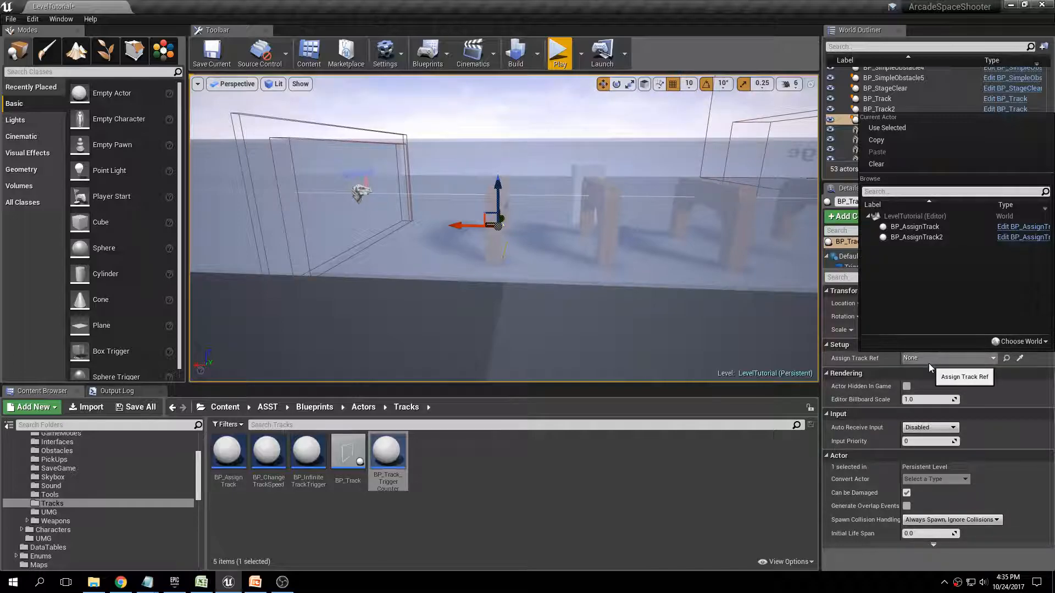
click(919, 237)
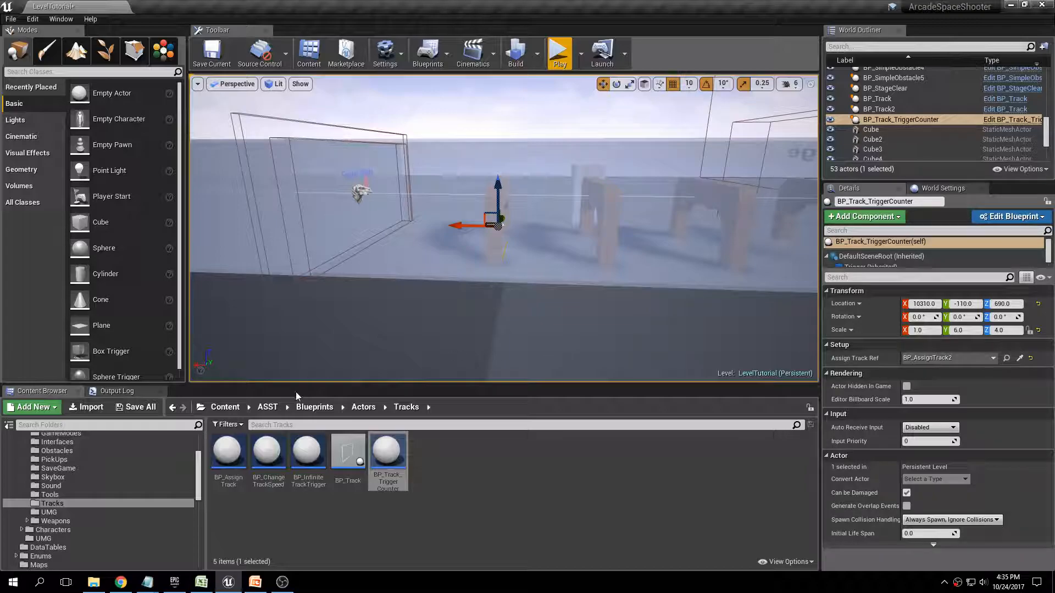
click(136, 406)
click(627, 396)
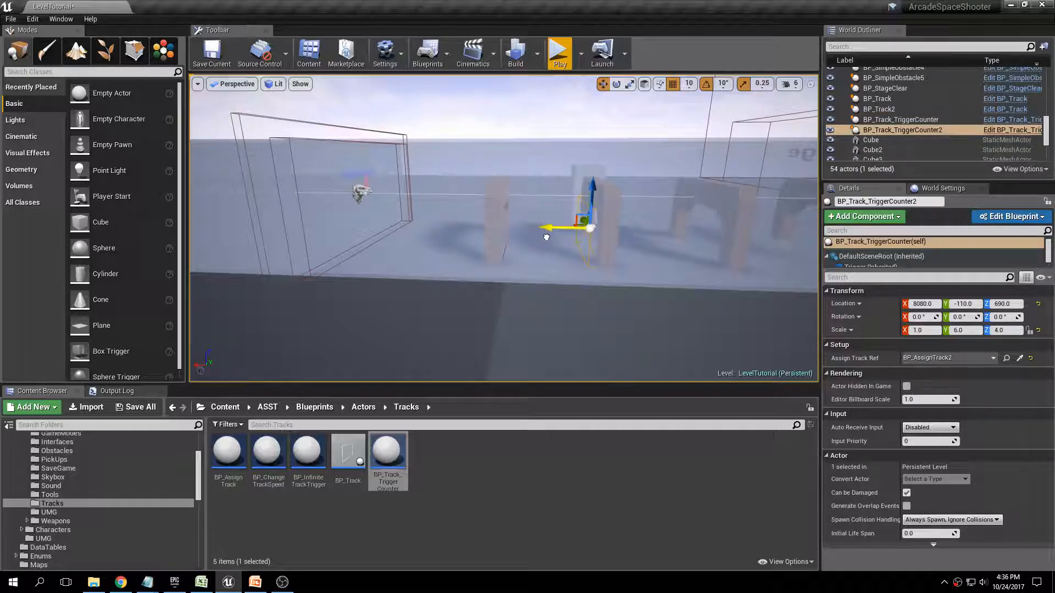
Step: Duplicate the trigger counter along the track into each of the other three rock arches and save the map
alt+drag(549, 232, 568, 228)
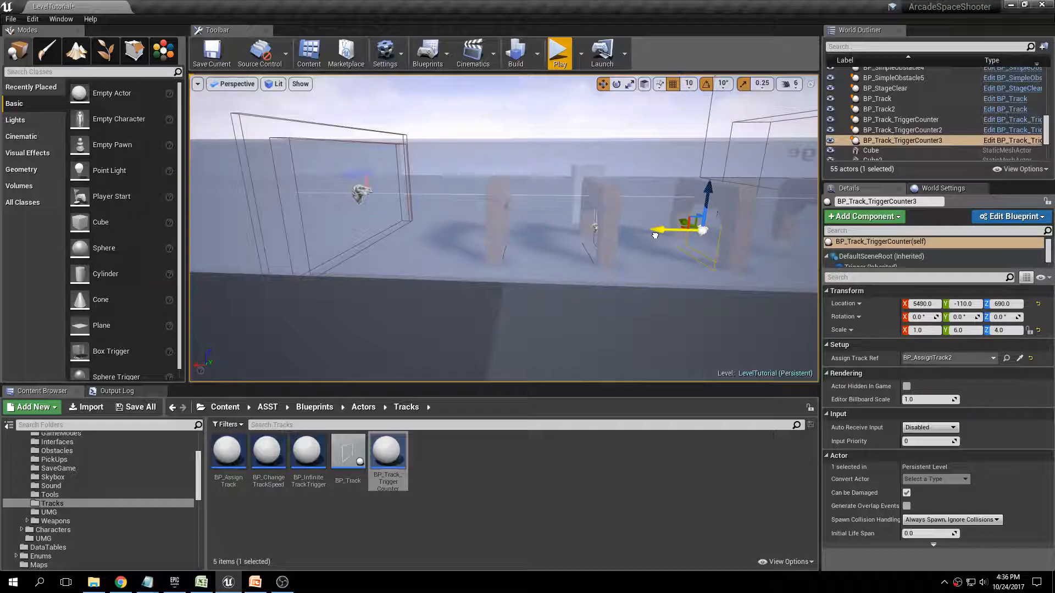
key(d)
right_drag(456, 232, 458, 233)
alt+drag(452, 231, 472, 231)
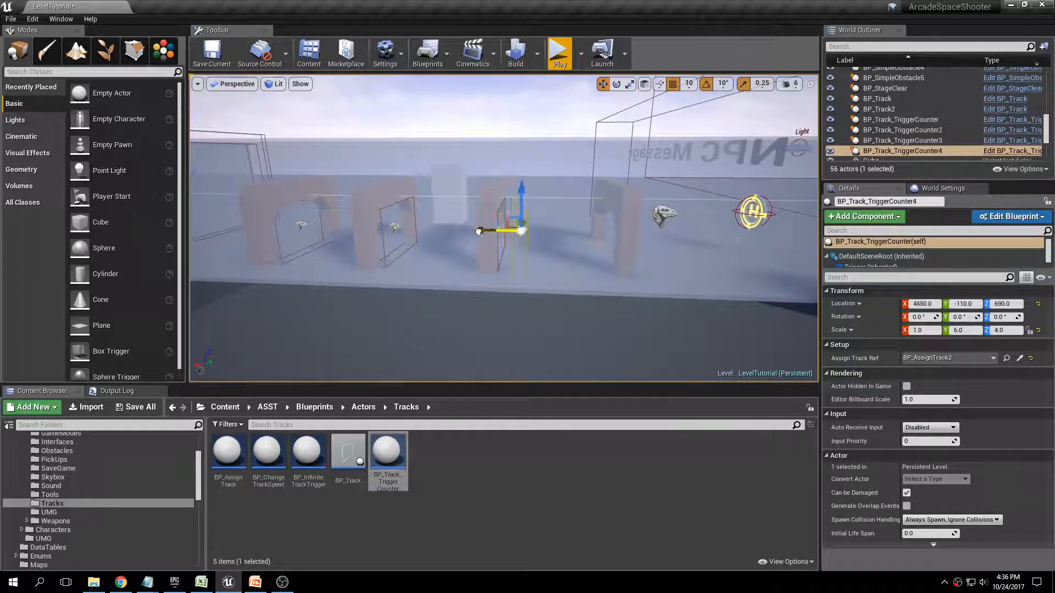
click(573, 268)
click(136, 407)
click(612, 391)
Step: Examine the Secret Route trigger's settings and the placement of the trigger counters in the four rock arches
key(d)
right_drag(703, 196, 544, 200)
key(w)
click(634, 221)
key(s)
right_drag(794, 149, 804, 129)
key(w)
click(511, 193)
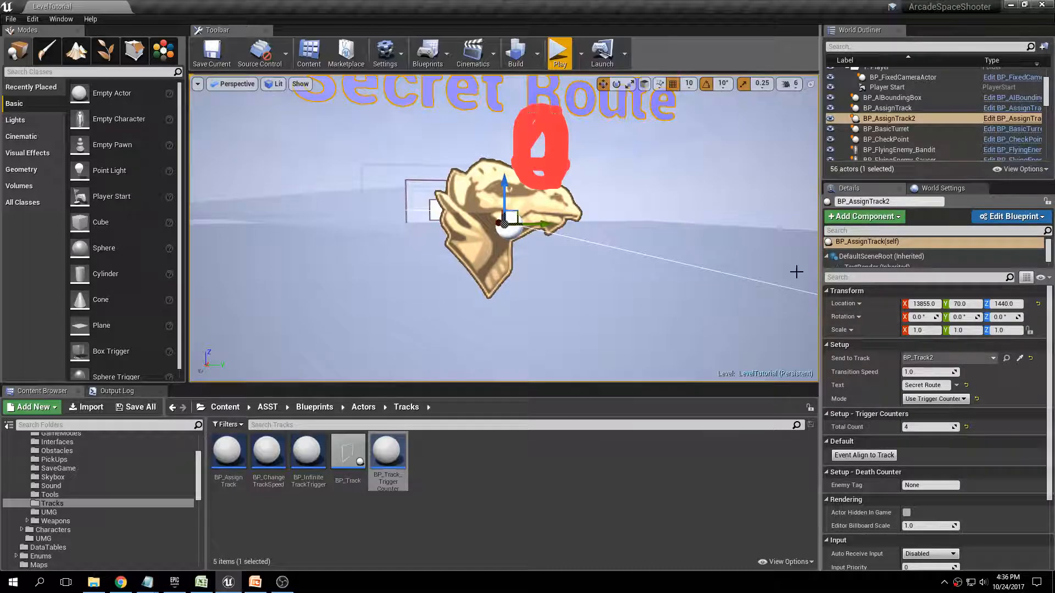
key(s)
mouse_move(546, 256)
right_down()
mouse_move(692, 264)
mouse_move(546, 256)
right_up()
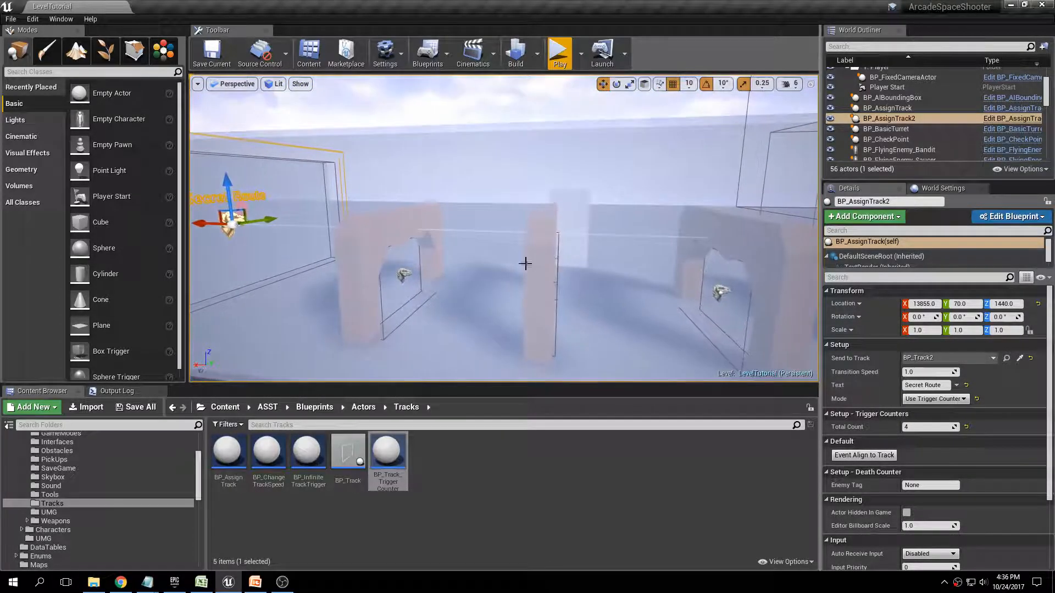
right_drag(632, 246, 716, 246)
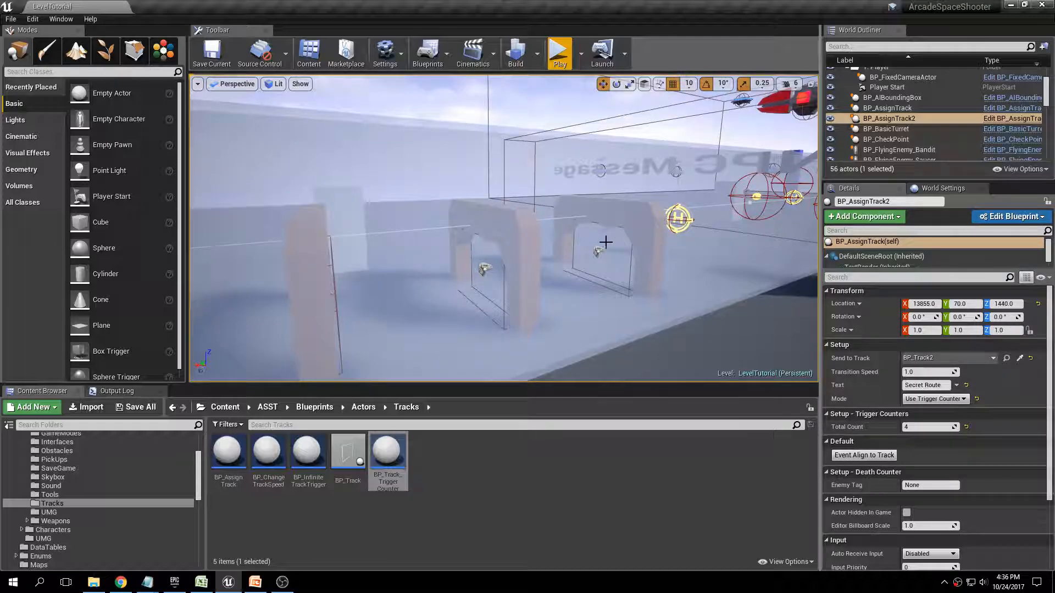
right_drag(600, 251, 484, 197)
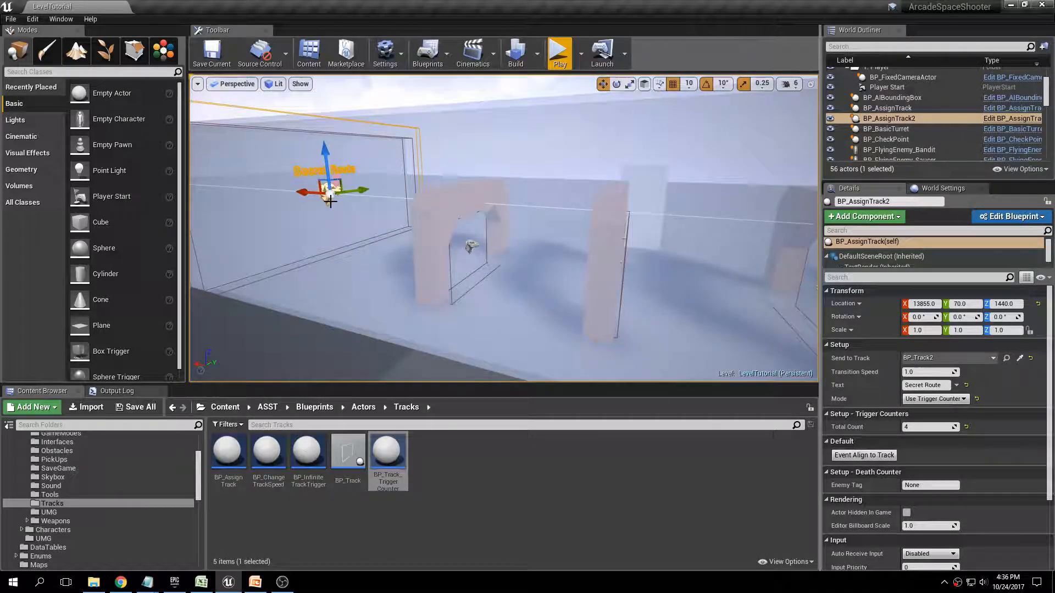
right_drag(583, 223, 619, 226)
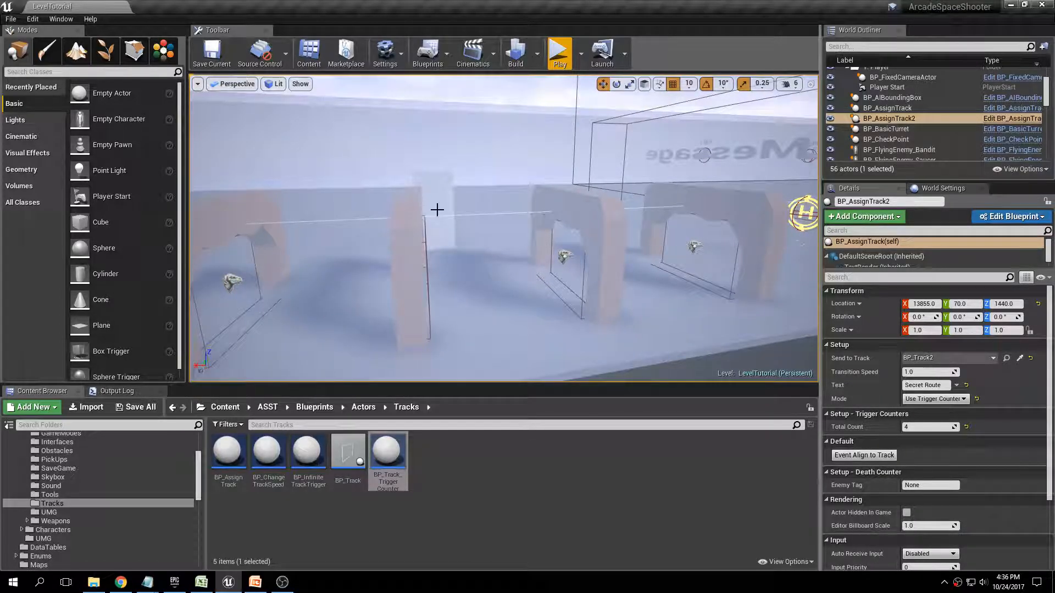
key(f)
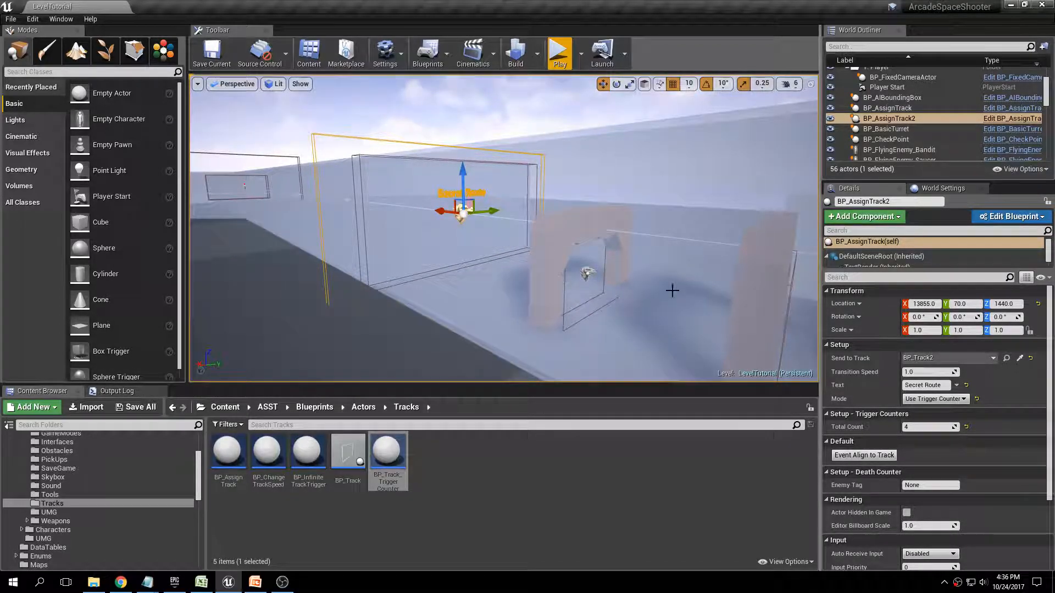
right_drag(514, 189, 596, 189)
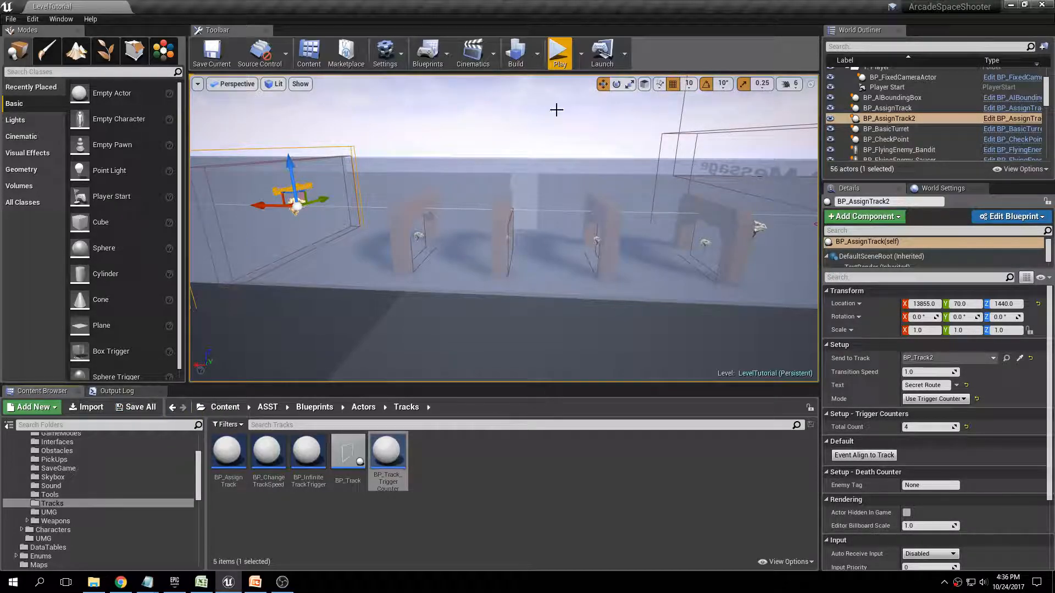
Step: Play the level in the editor while steering the ship around the rock arches to test the trigger counters, and end the session
click(559, 53)
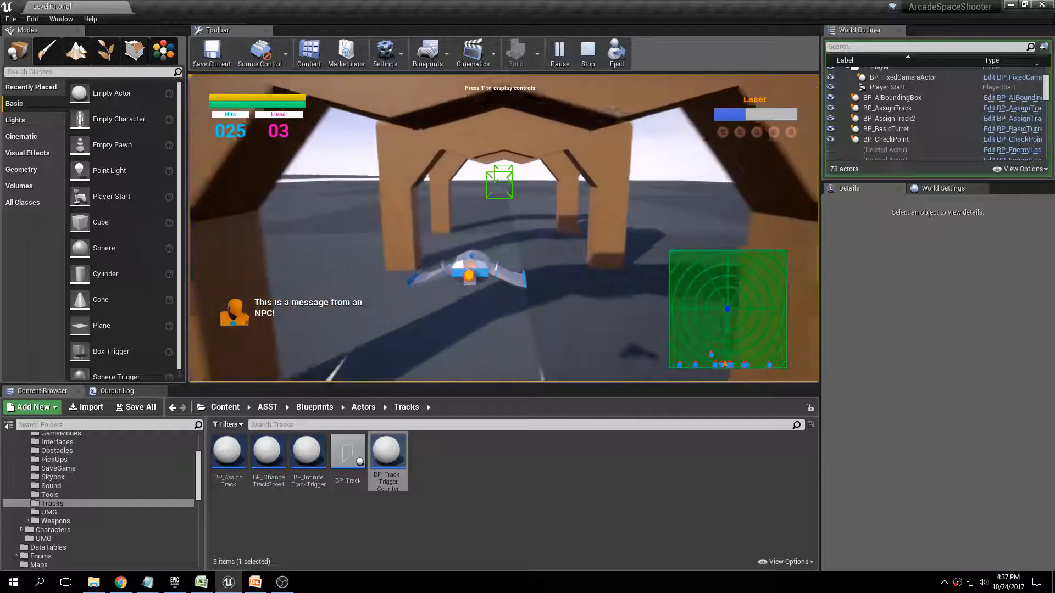
key(a)
key(w)
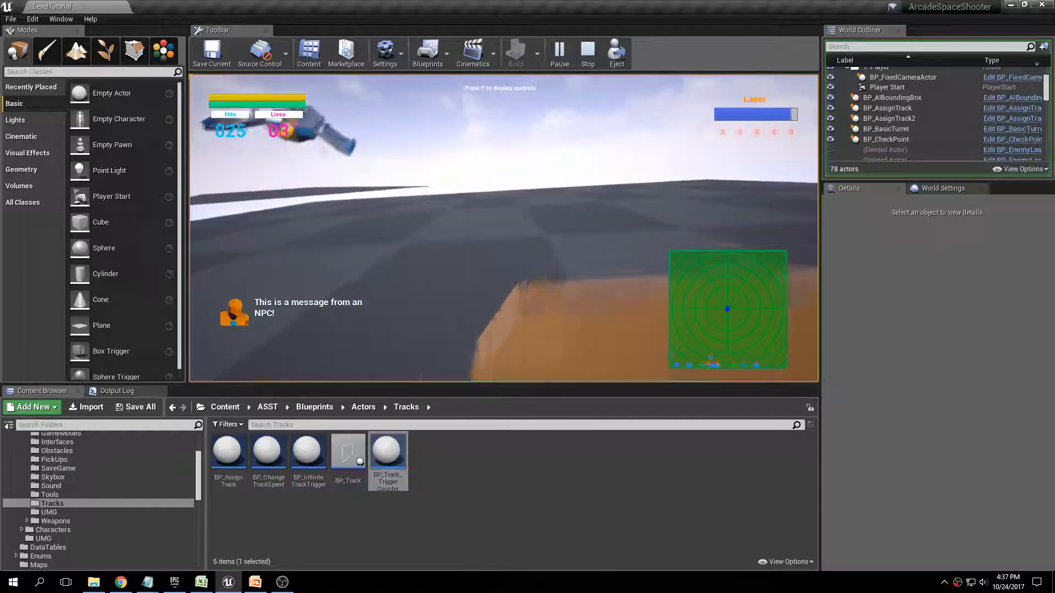
key(d)
key(s)
key(shift)
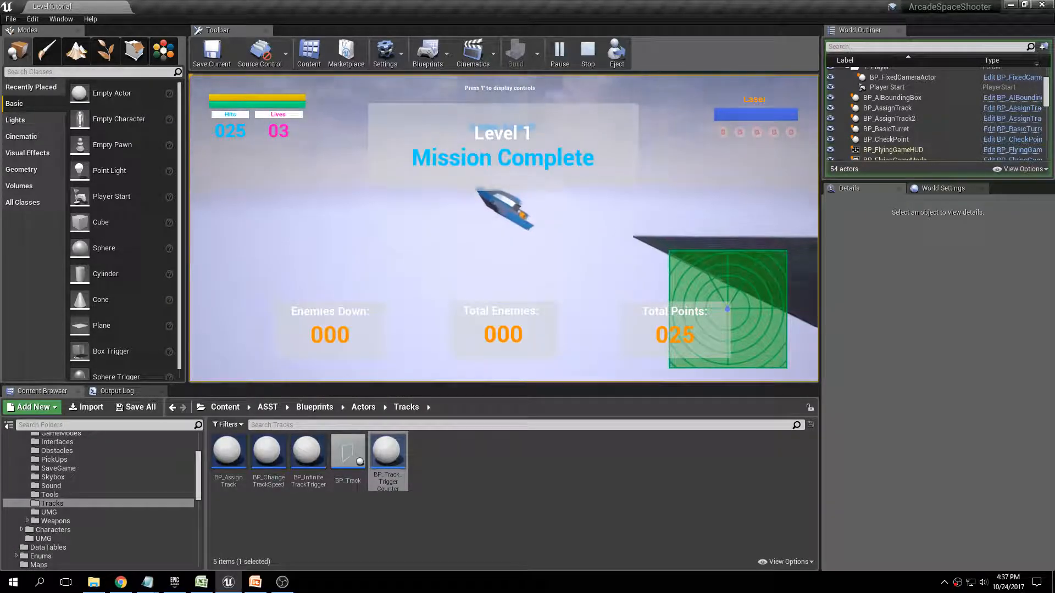
key(Escape)
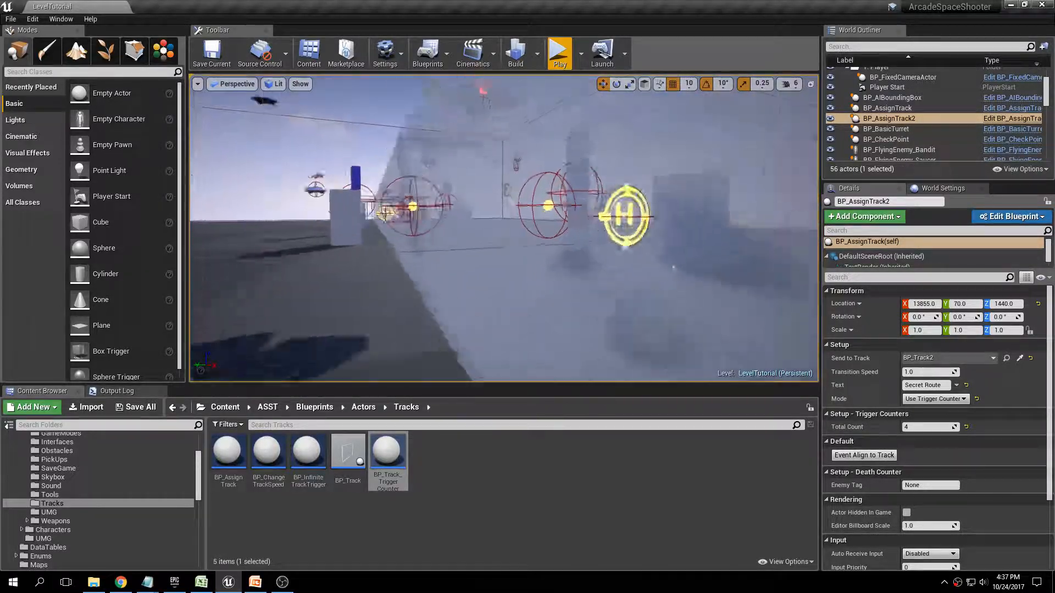
Step: Play the level again to test the secret route, end the session and clear the selection
click(559, 53)
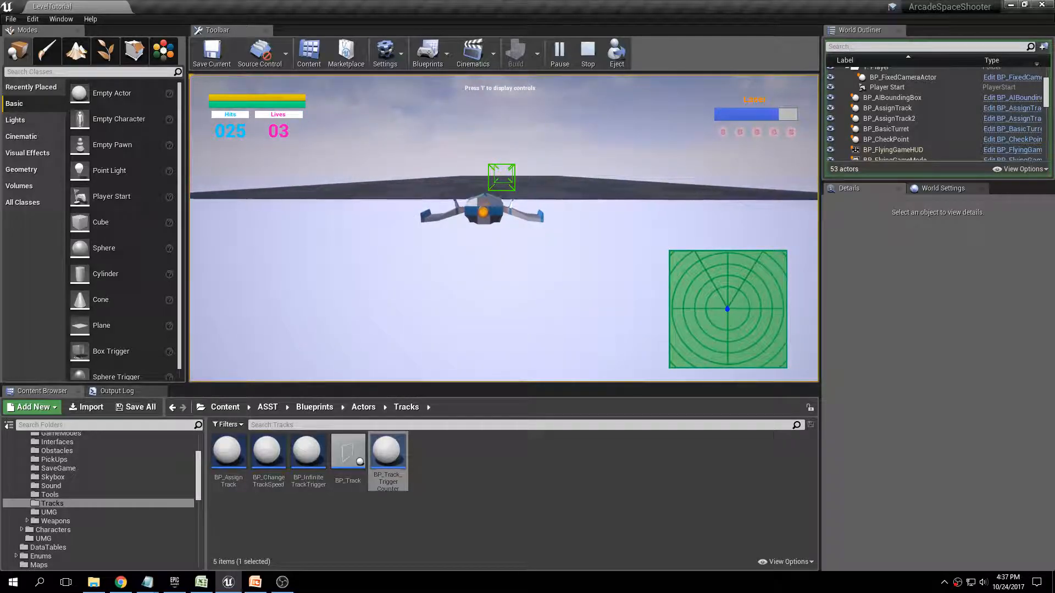
key(Escape)
right_drag(505, 160, 605, 209)
right_drag(506, 301, 370, 286)
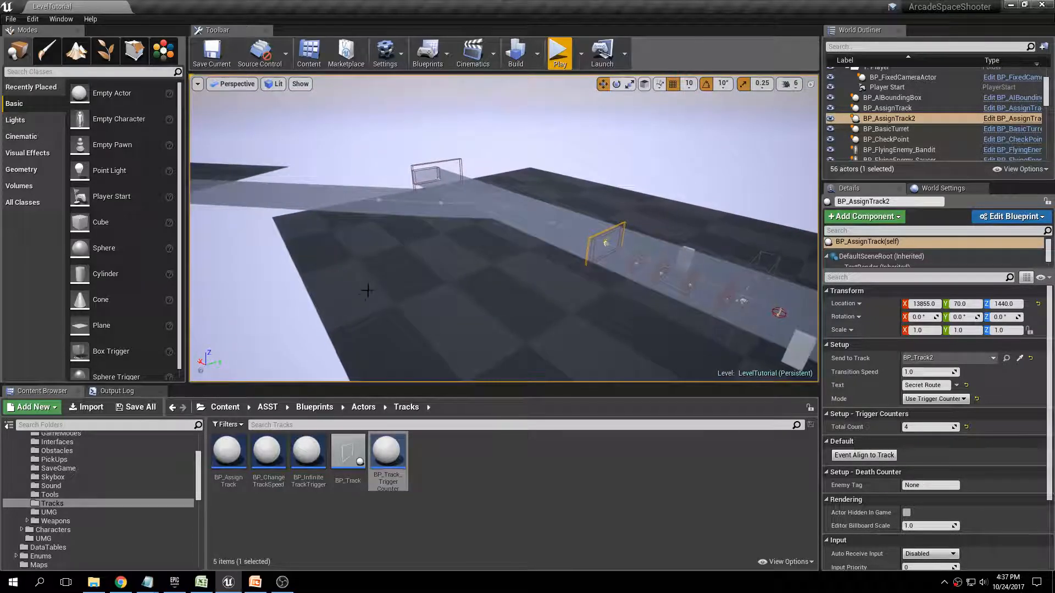
key(Escape)
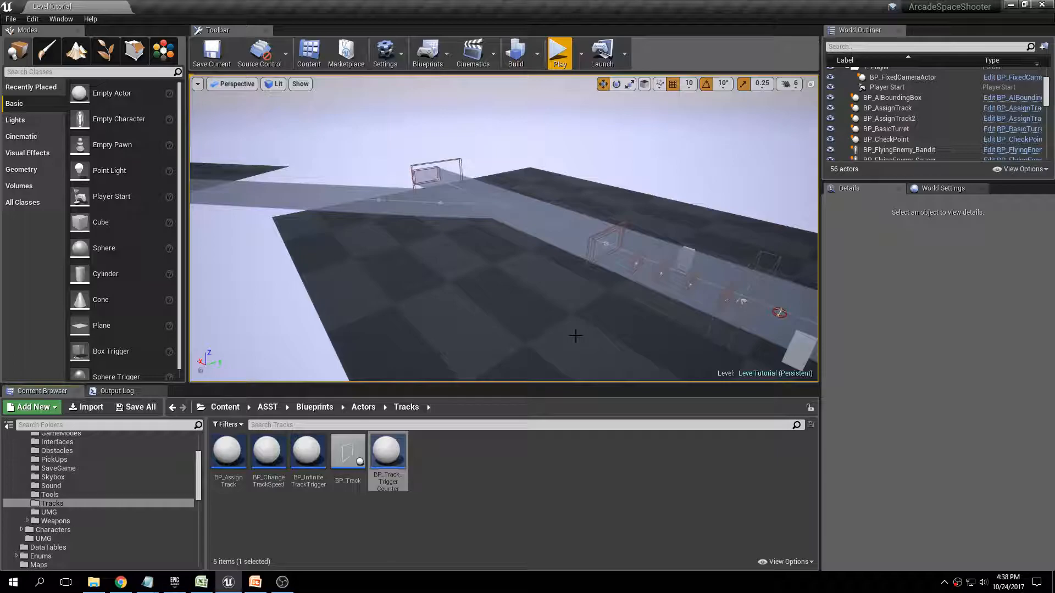
Step: Duplicate the BP_StageClear trigger onto the second track and rotate the copy -40° about Z
right_drag(500, 150, 530, 145)
click(538, 134)
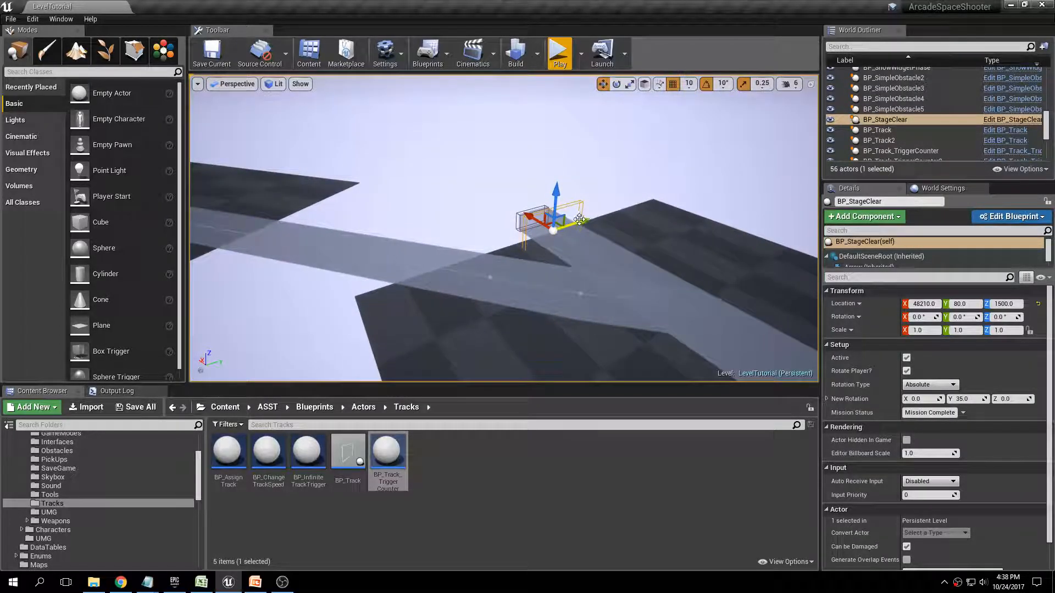
alt+drag(589, 222, 548, 236)
key(e)
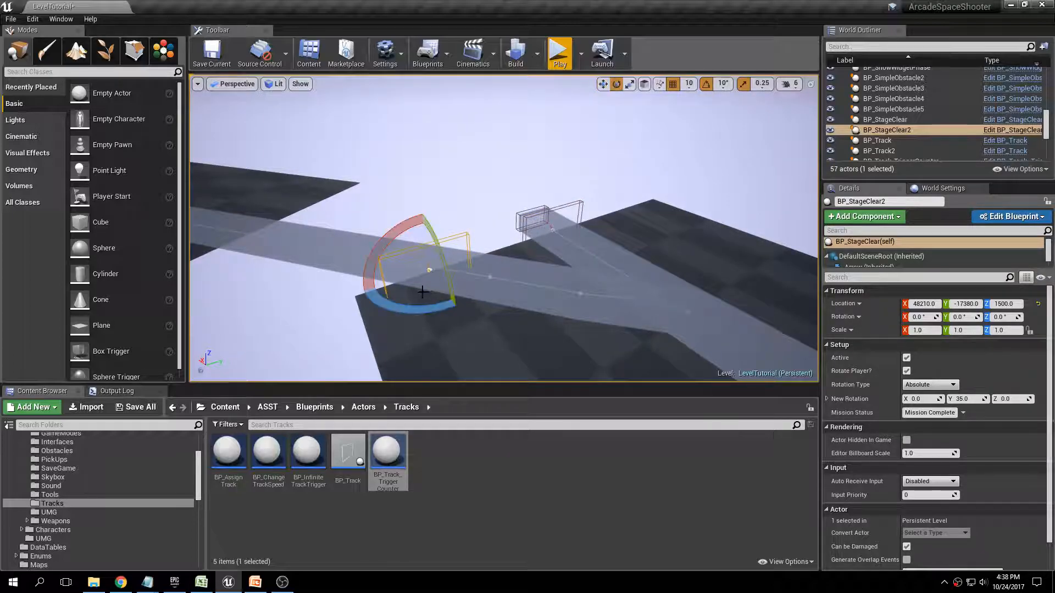
drag(390, 308, 418, 310)
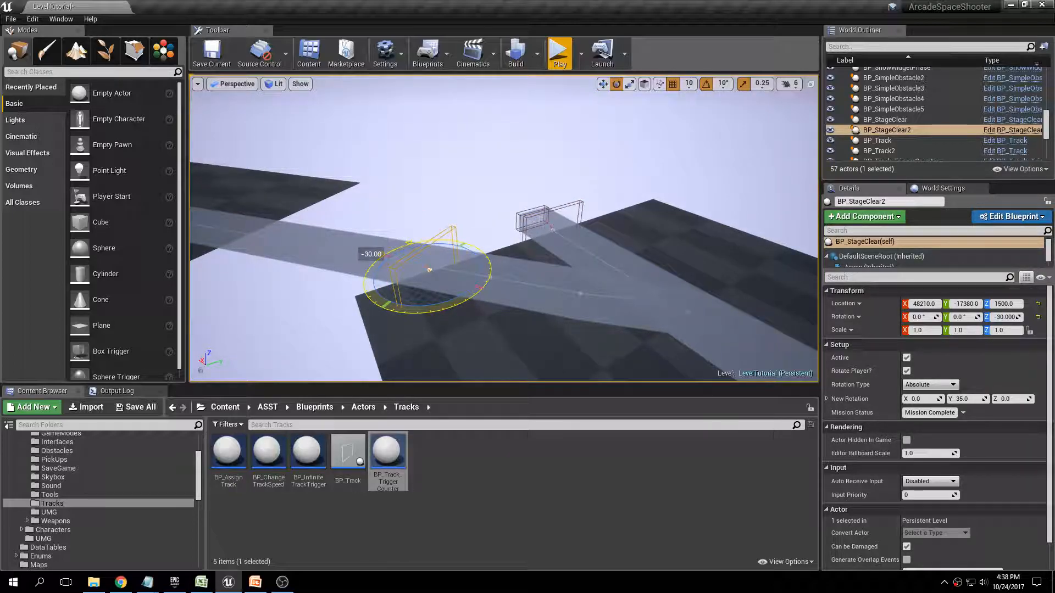
key(w)
drag(413, 269, 204, 215)
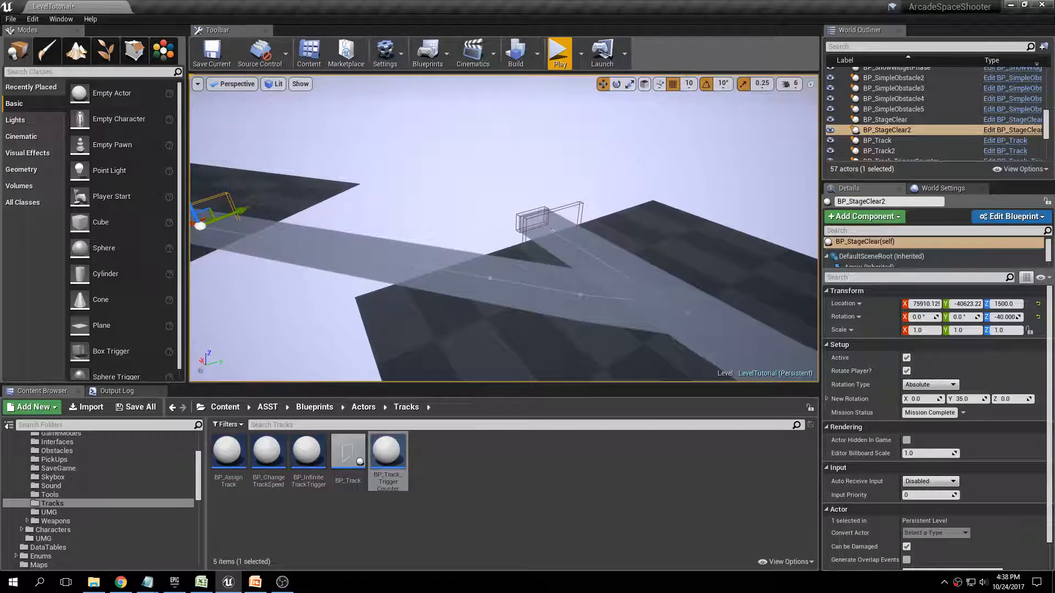
Step: Move the duplicated stage clear trigger along the second track to its far end, at about X 176862, Y -129340
right_drag(307, 231, 275, 209)
right_drag(492, 240, 524, 283)
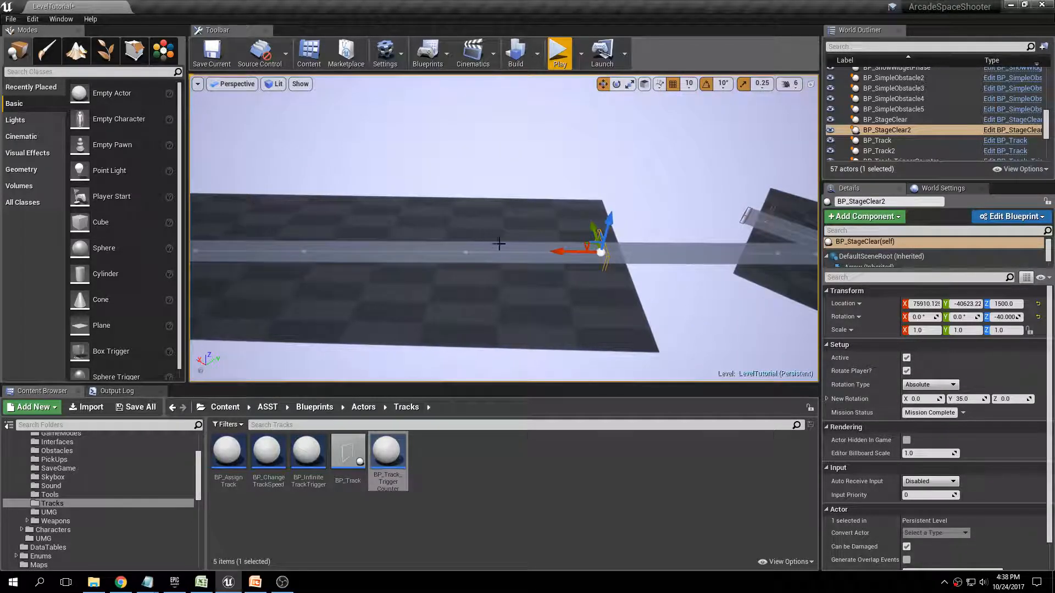
drag(559, 252, 157, 246)
mouse_move(426, 198)
right_down()
mouse_move(351, 203)
mouse_move(426, 197)
right_up()
drag(514, 223, 286, 246)
drag(332, 208, 325, 216)
right_drag(323, 218, 157, 215)
mouse_move(394, 201)
right_down()
mouse_move(418, 200)
mouse_move(379, 198)
mouse_move(394, 201)
right_up()
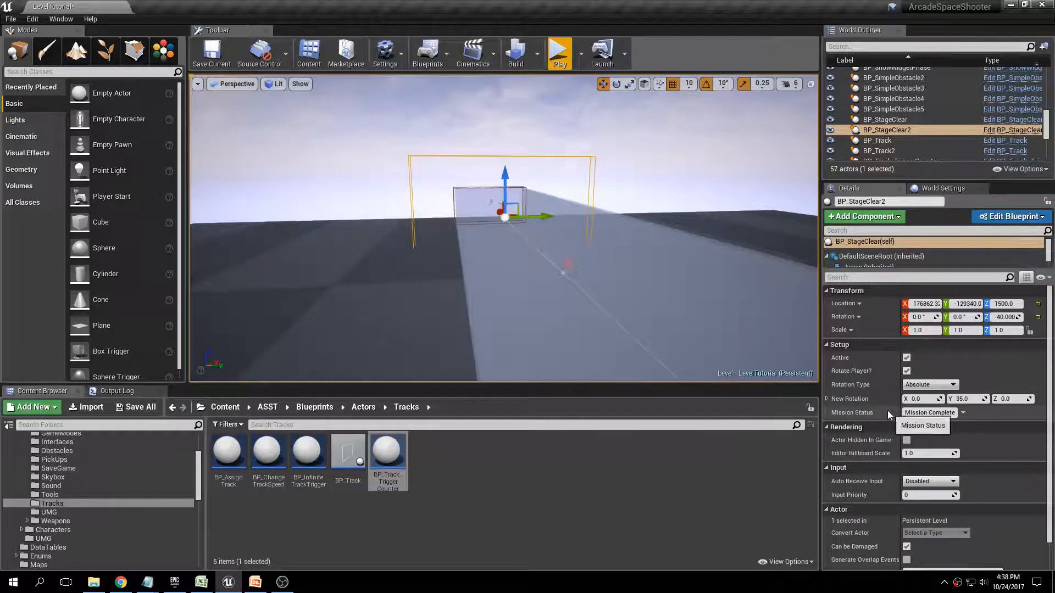
Step: Set the duplicated stage clear trigger's Mission Status to "Mission Accomplished" and save the LevelTutorial map
drag(930, 413, 975, 412)
text(Accomplished)
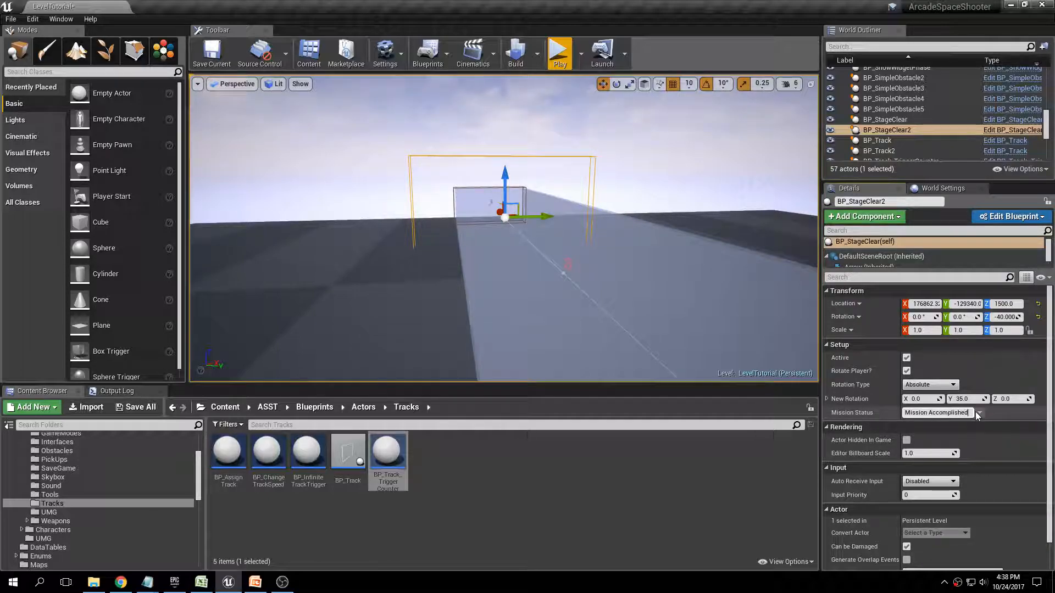
key(Return)
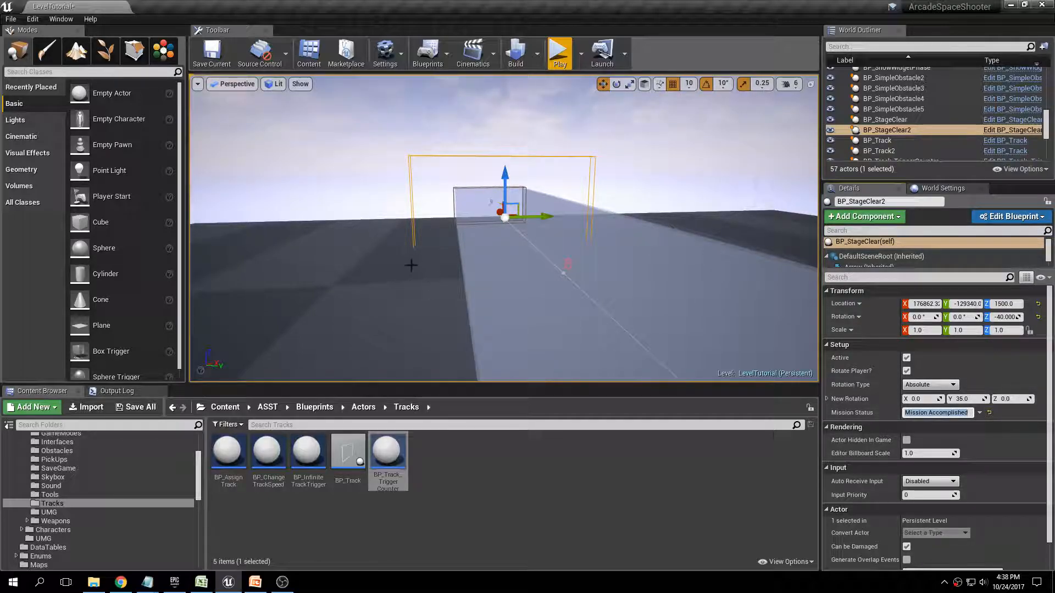
click(140, 407)
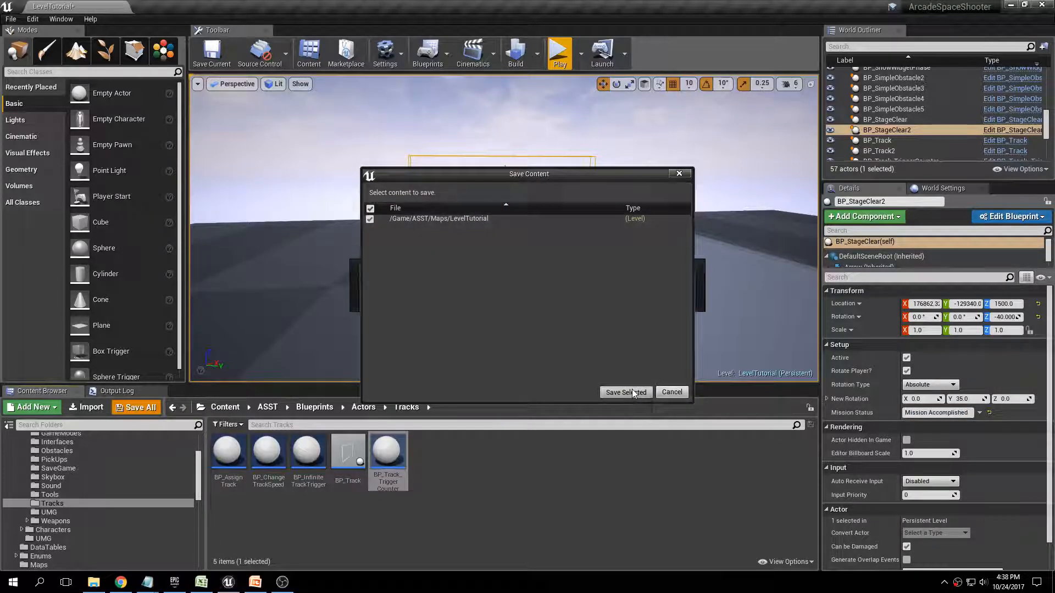
click(631, 390)
Step: Review the junction of the two tracks and switch to the PowerPoint slide listing the video's topics
key(s)
mouse_move(648, 169)
right_down()
mouse_move(610, 179)
mouse_move(632, 165)
mouse_move(582, 165)
mouse_move(648, 170)
right_up()
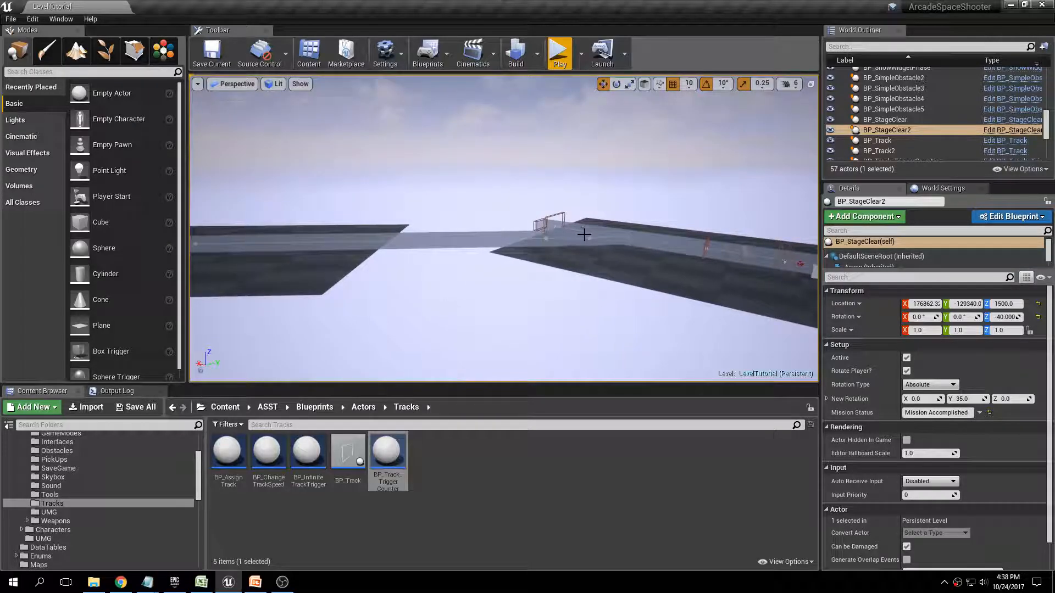
right_drag(482, 163, 436, 162)
right_drag(474, 222, 517, 231)
key(w)
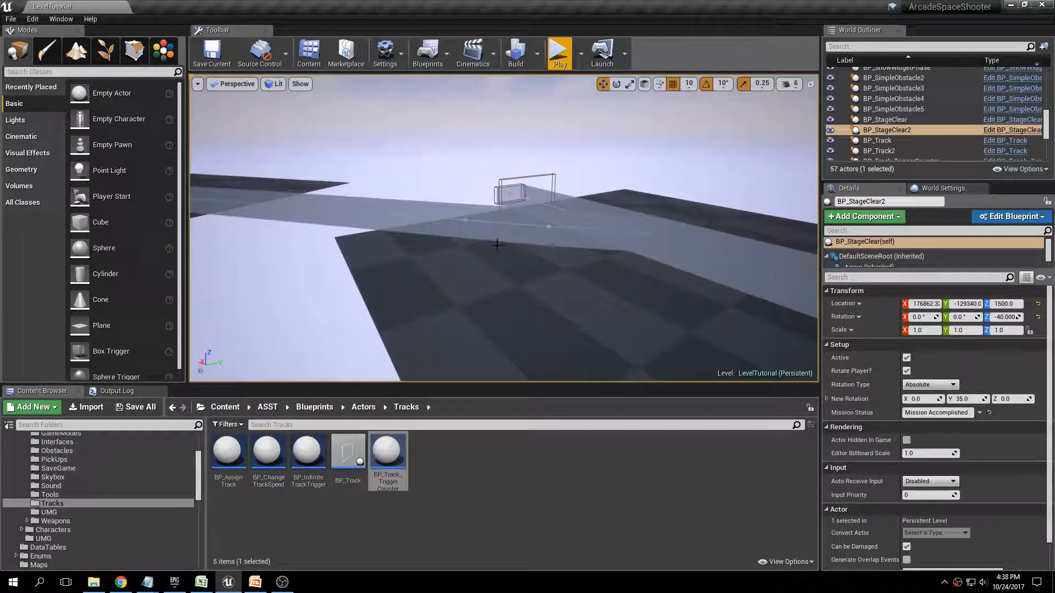
click(471, 471)
click(251, 584)
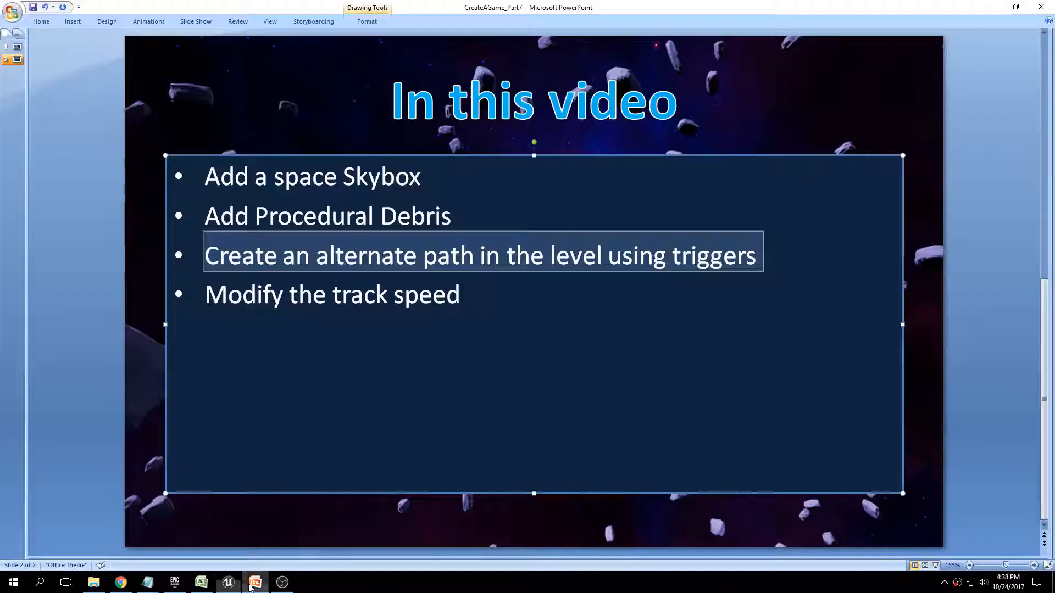
Step: Highlight "Modify the track speed" on the PowerPoint slide and switch back to the Unreal Editor
click(386, 295)
drag(462, 298, 245, 310)
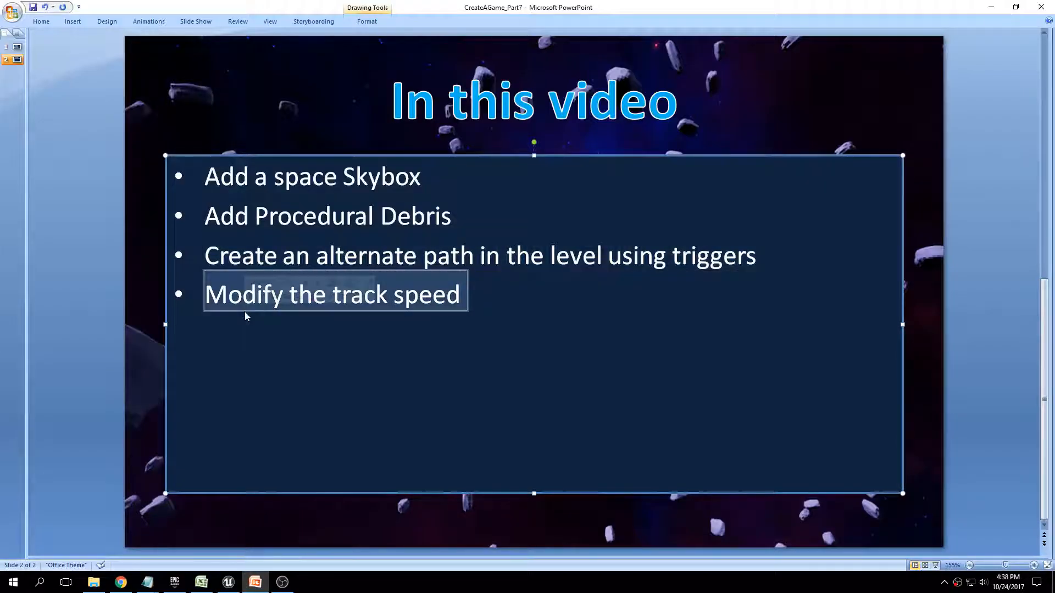
click(229, 584)
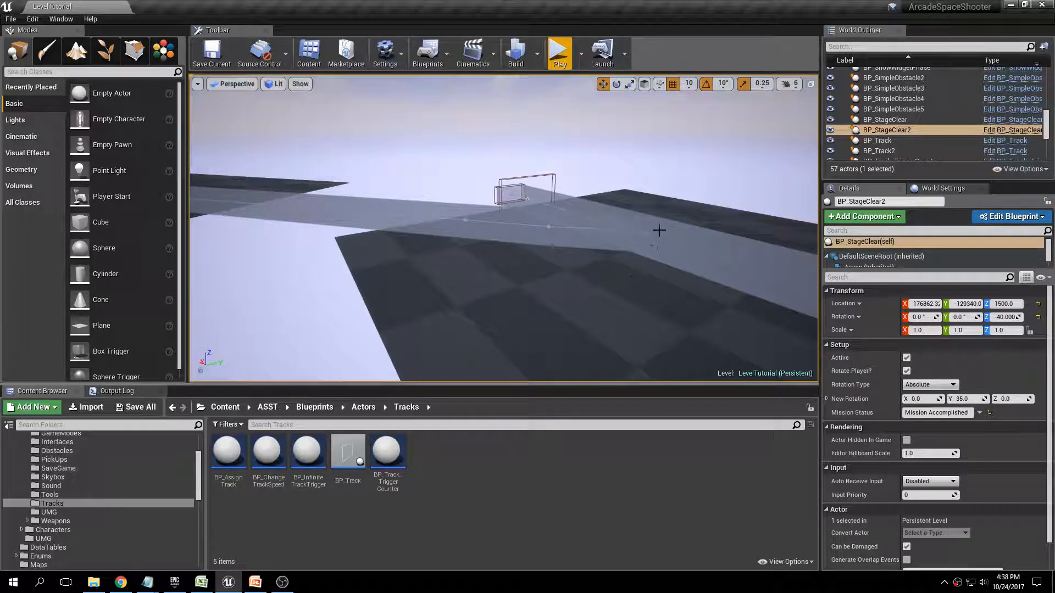
Step: Check the Track Speed setting of BP_Track2 and of BP_Track at their junction
right_drag(659, 245, 655, 195)
click(467, 233)
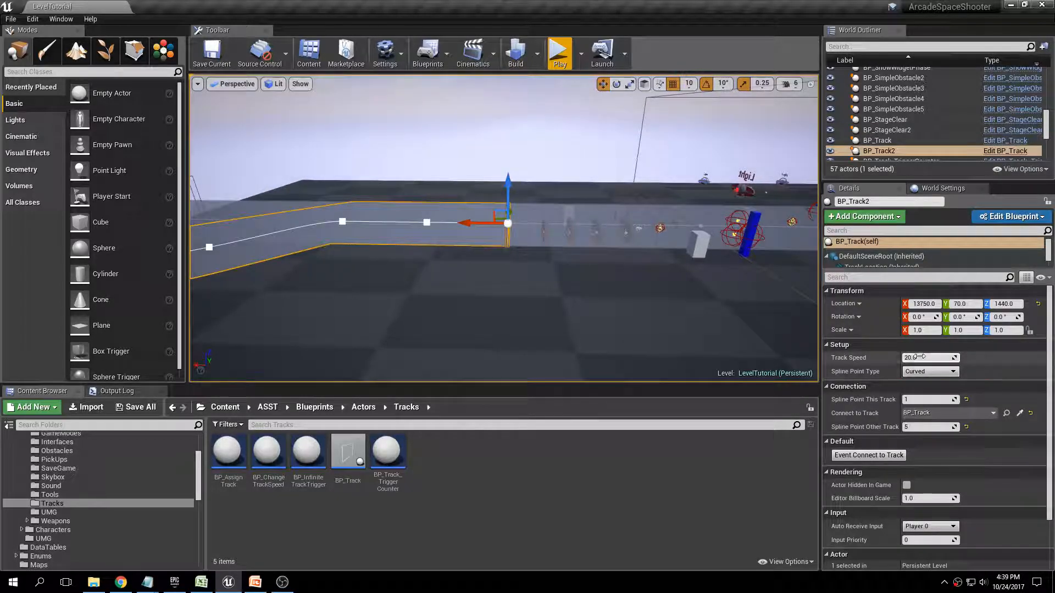
right_drag(443, 167, 346, 173)
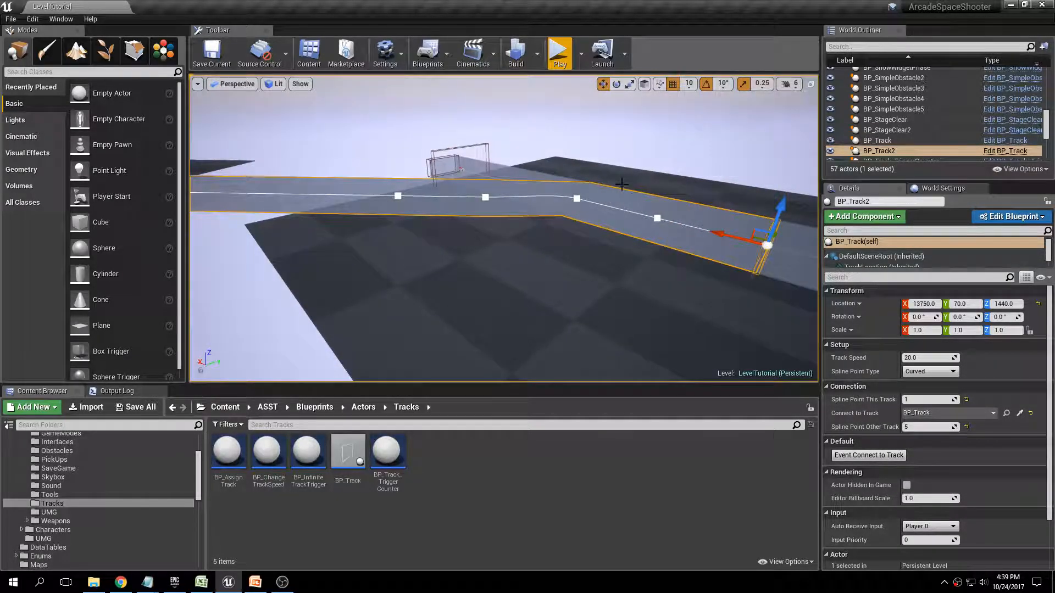
click(518, 173)
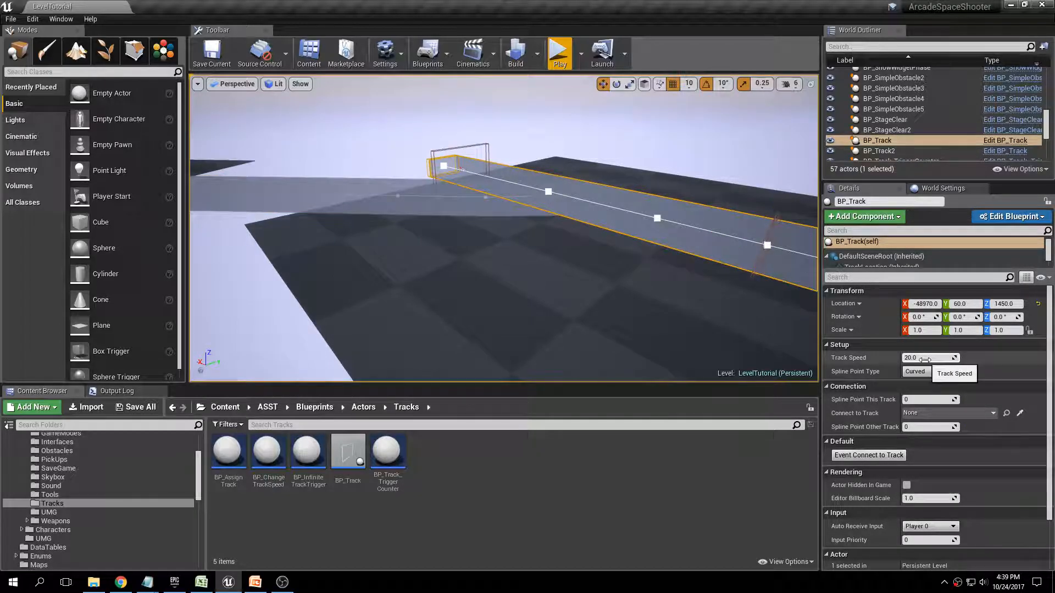
click(469, 213)
right_drag(470, 213, 385, 203)
right_drag(577, 261, 577, 261)
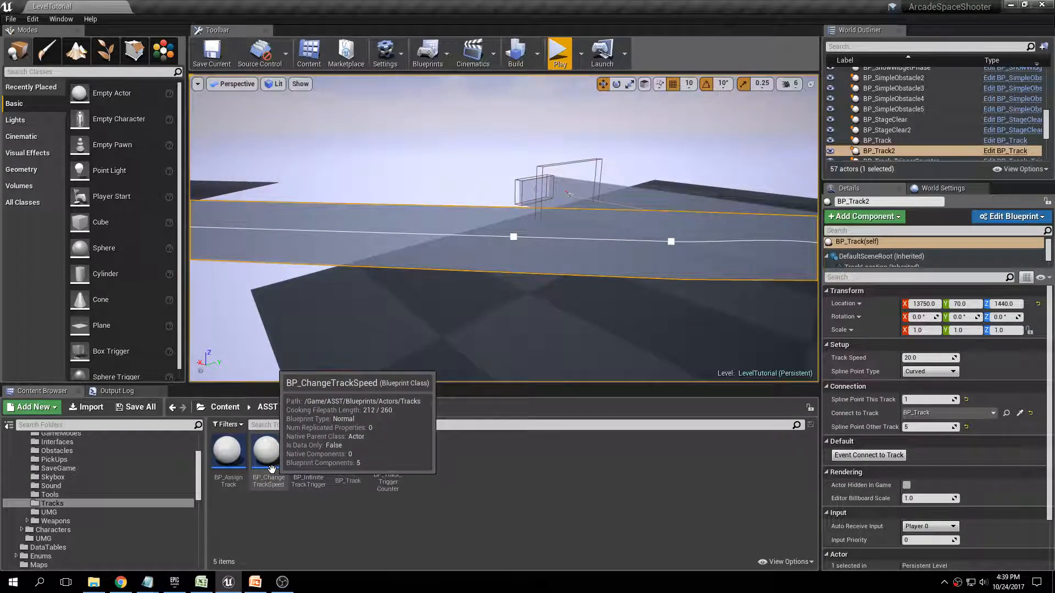
Step: Place a BP_ChangeTrackSpeed trigger across the second track past the junction, rotated 130° about Z and scaled 3.75 in Y, 3.5 in Z
drag(270, 462, 512, 323)
key(e)
key(w)
right_drag(522, 295, 512, 276)
key(d)
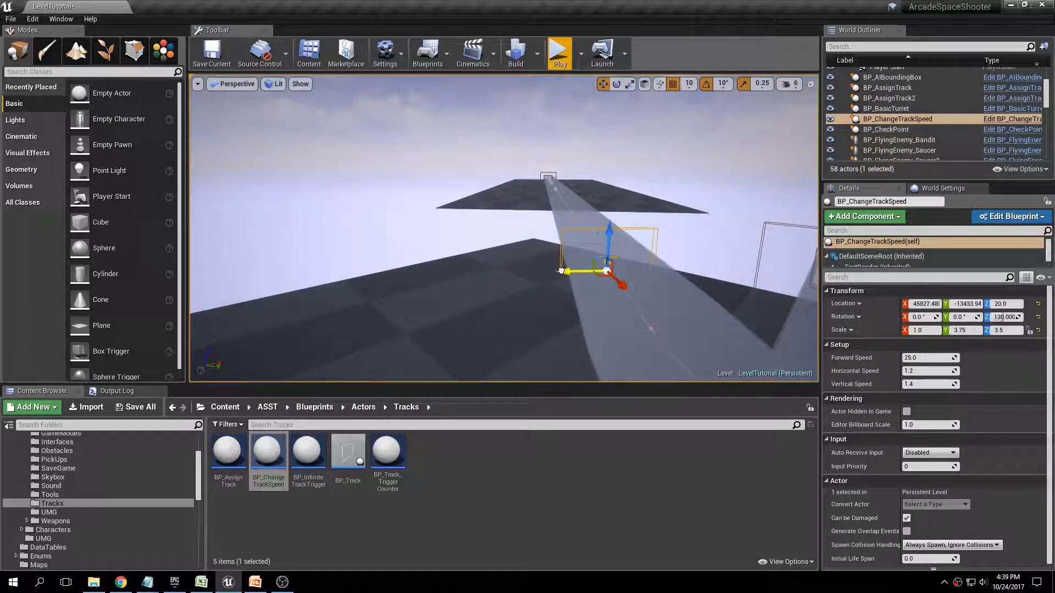
Step: Widen the speed trigger to a Y scale of 4.5 and center it over the second track at Z 600
key(r)
drag(563, 272, 552, 271)
key(w)
right_drag(564, 271, 540, 270)
key(d)
key(a)
drag(566, 270, 554, 271)
drag(599, 231, 599, 223)
right_drag(598, 223, 666, 179)
key(a)
key(d)
key(s)
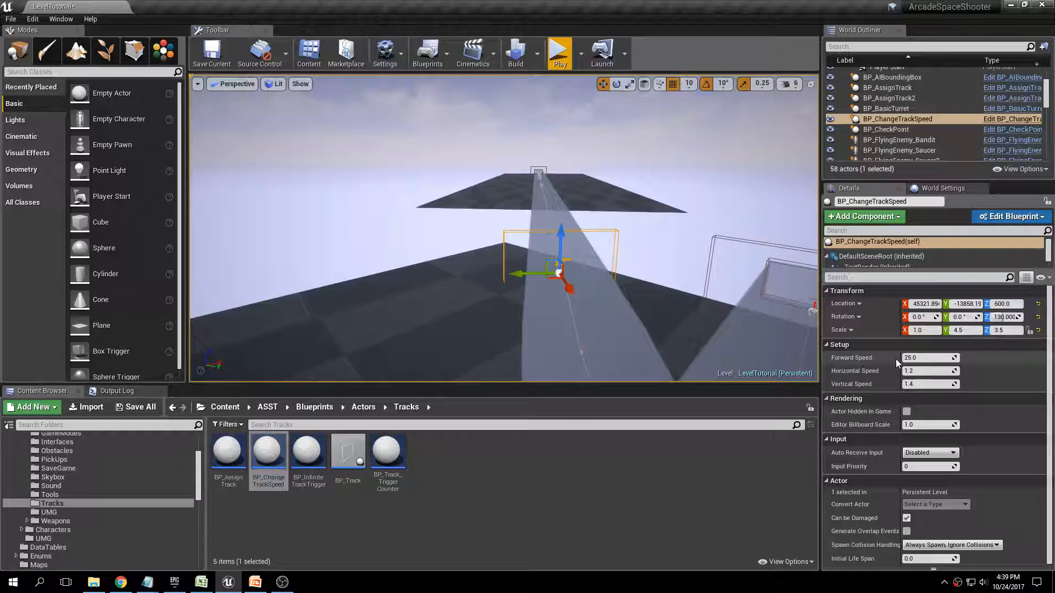
Step: Set the BP_ChangeTrackSpeed trigger's Forward Speed to 75 and save all changes
click(923, 357)
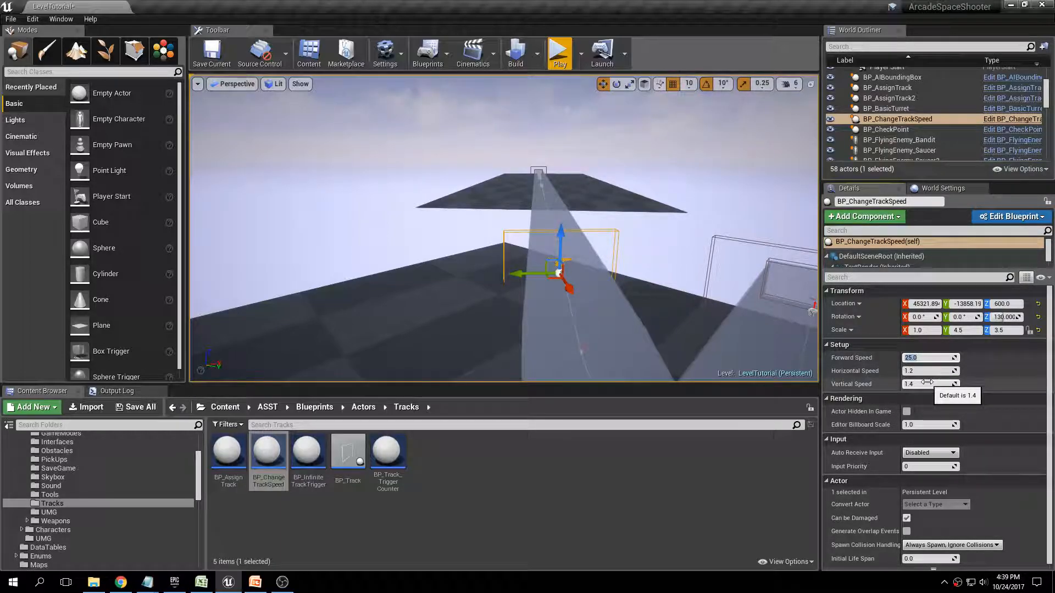
key(Return)
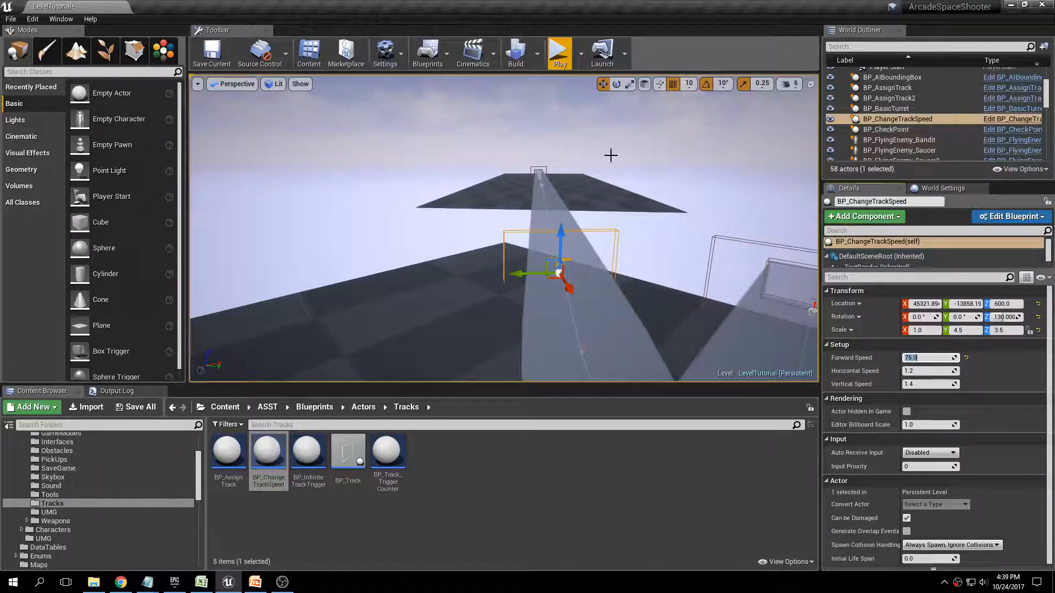
click(136, 408)
click(624, 390)
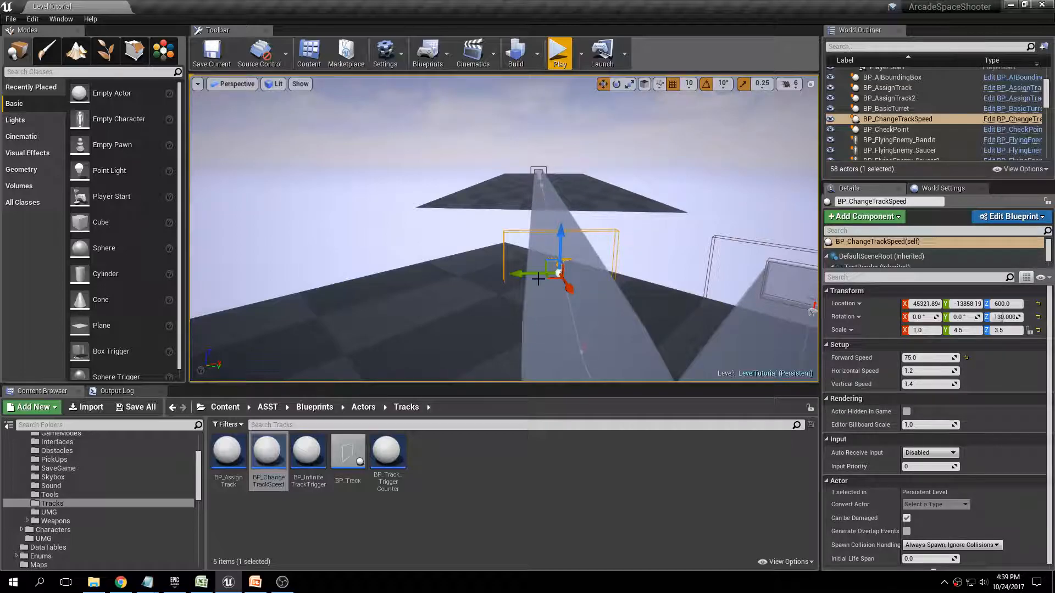
Step: Play-test LevelTutorial, steering and boosting the ship along the track to try out the changed track speed
right_drag(620, 214, 639, 216)
key(q)
key(e)
key(a)
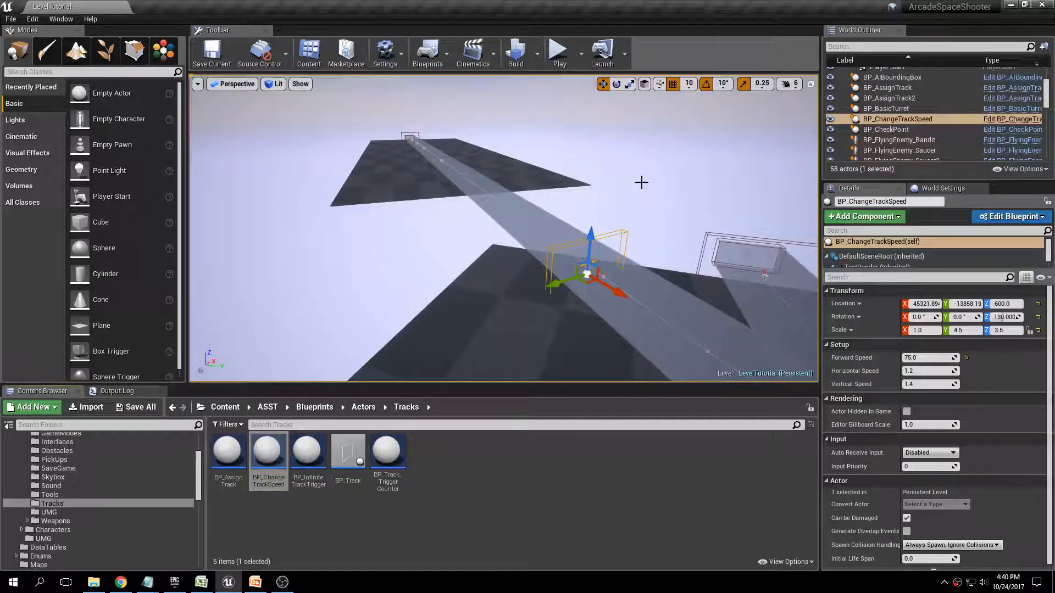
click(557, 55)
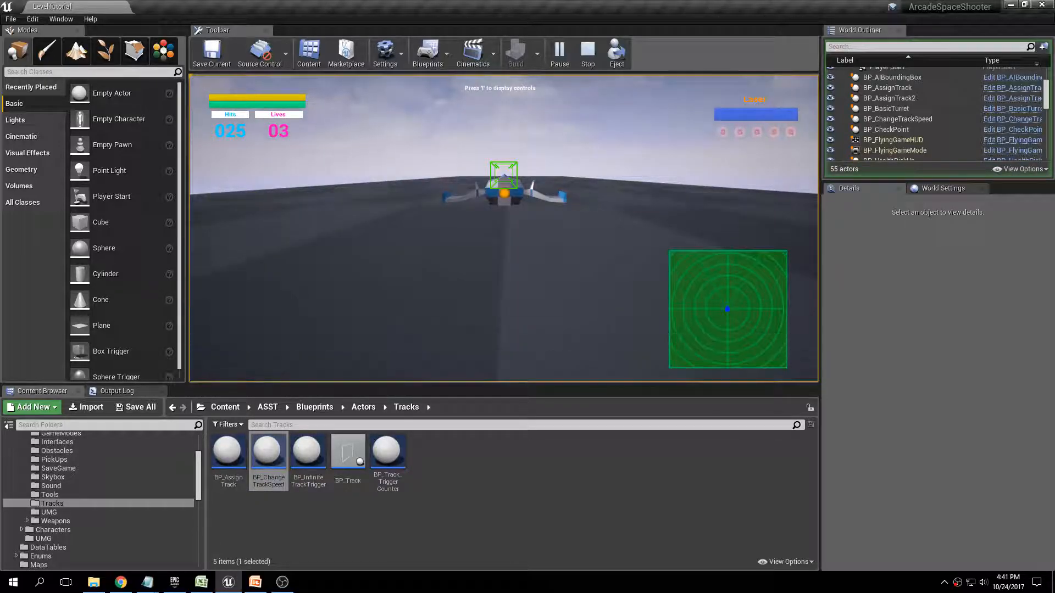
key(shift)
key(d)
key(c)
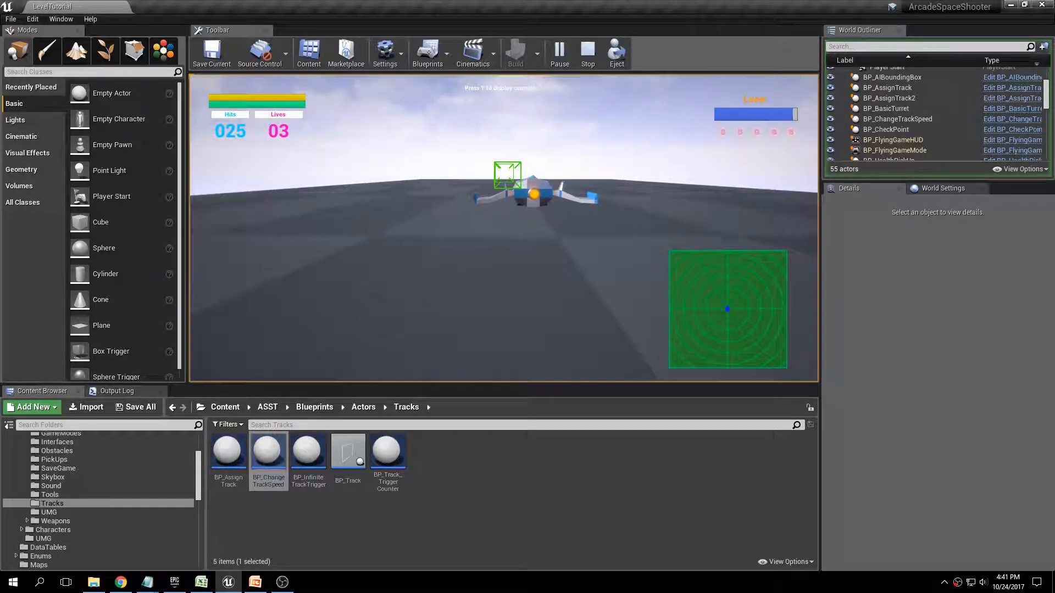
key(shift)
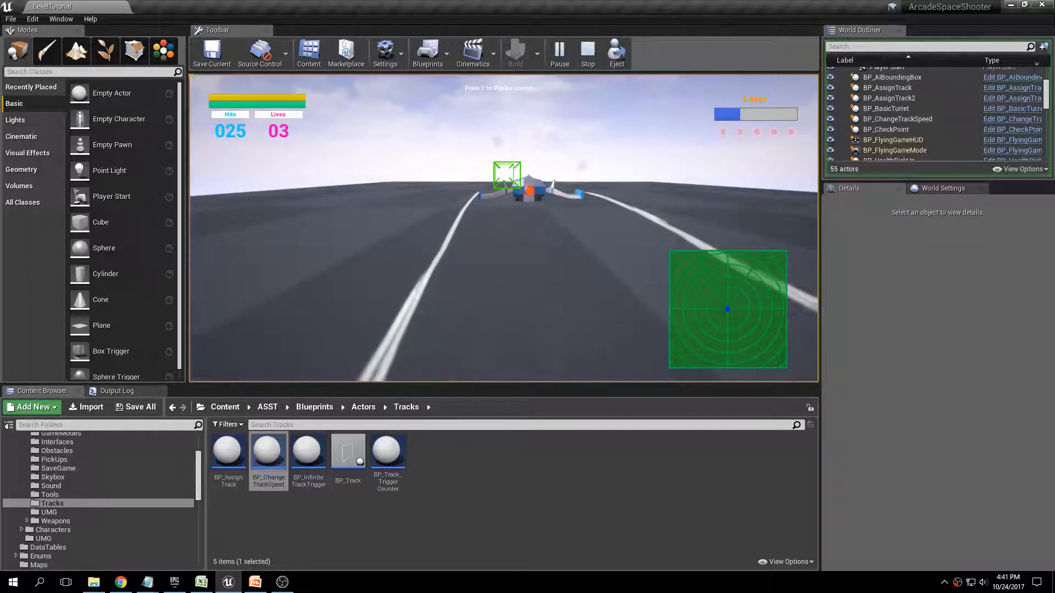
key(c)
key(s)
key(w)
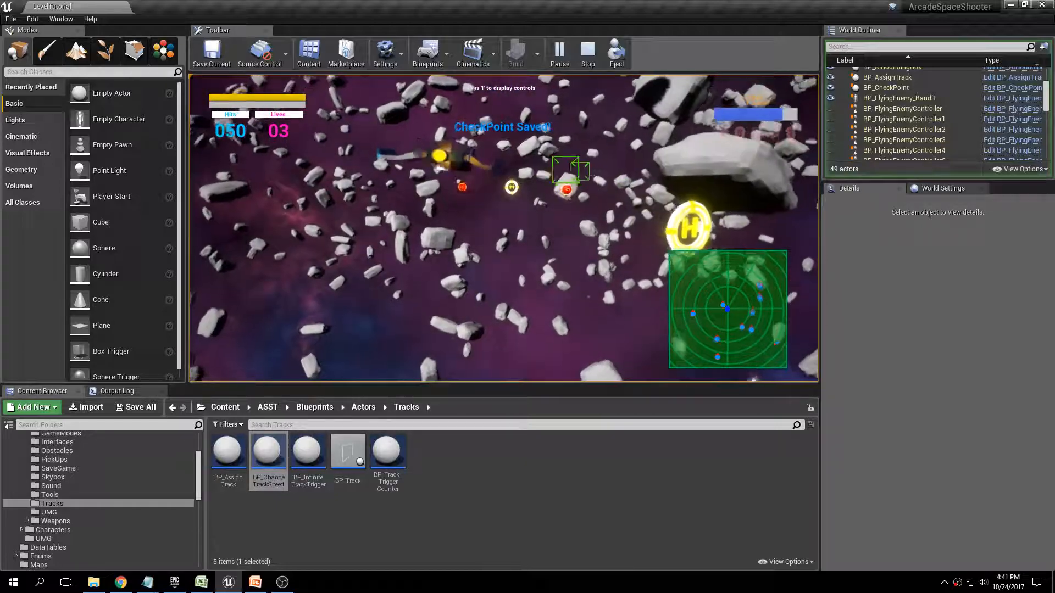
Step: Show the running game in full screen and end the play session
key(F11)
key(s)
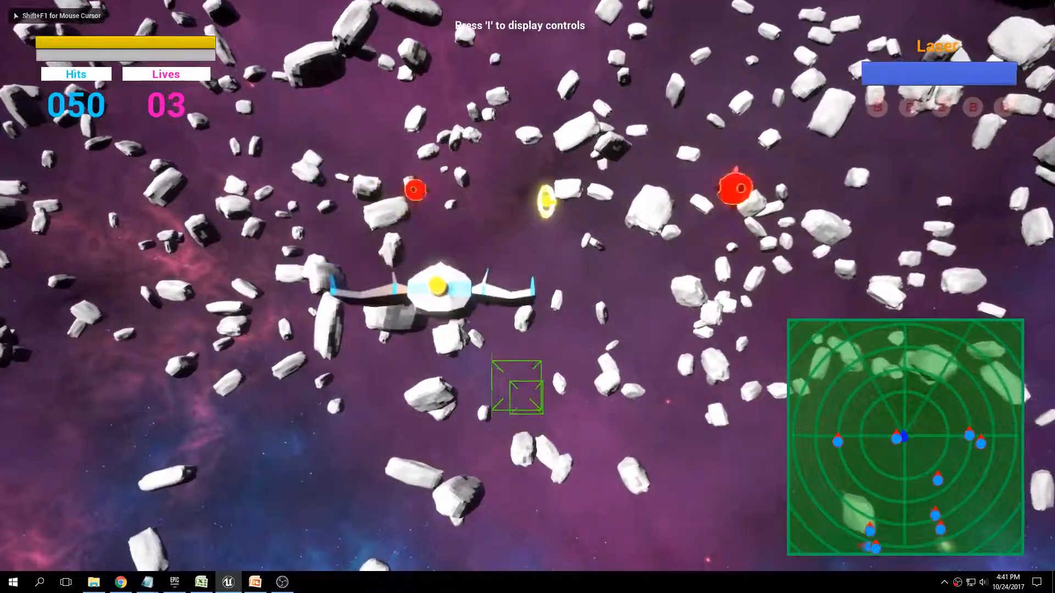
key(Escape)
key(F11)
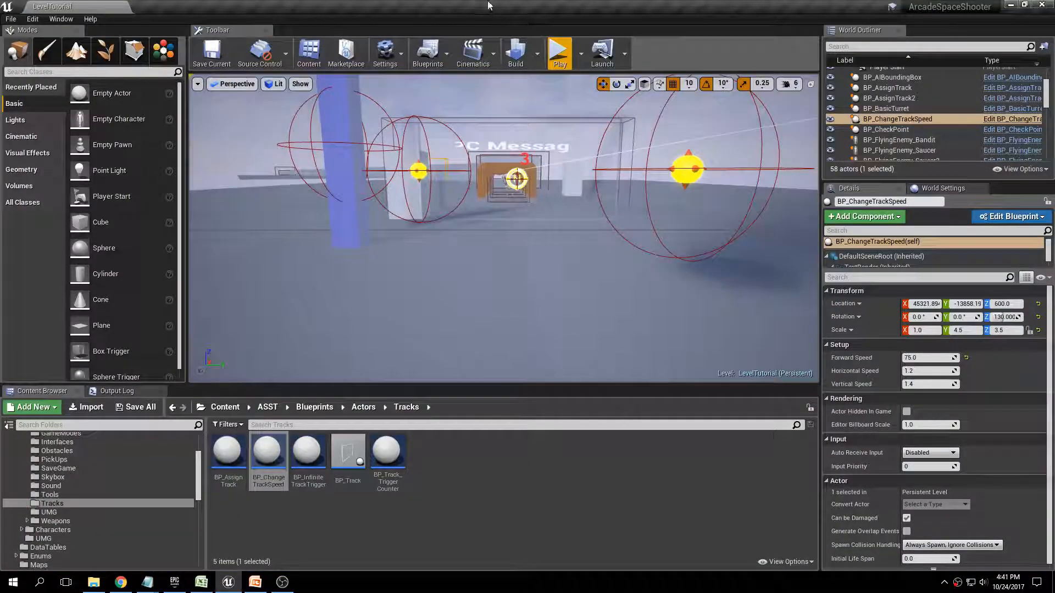
Step: Examine the whole level layout from above, including both tracks, their junction and the speed trigger
key(s)
right_drag(503, 229, 494, 261)
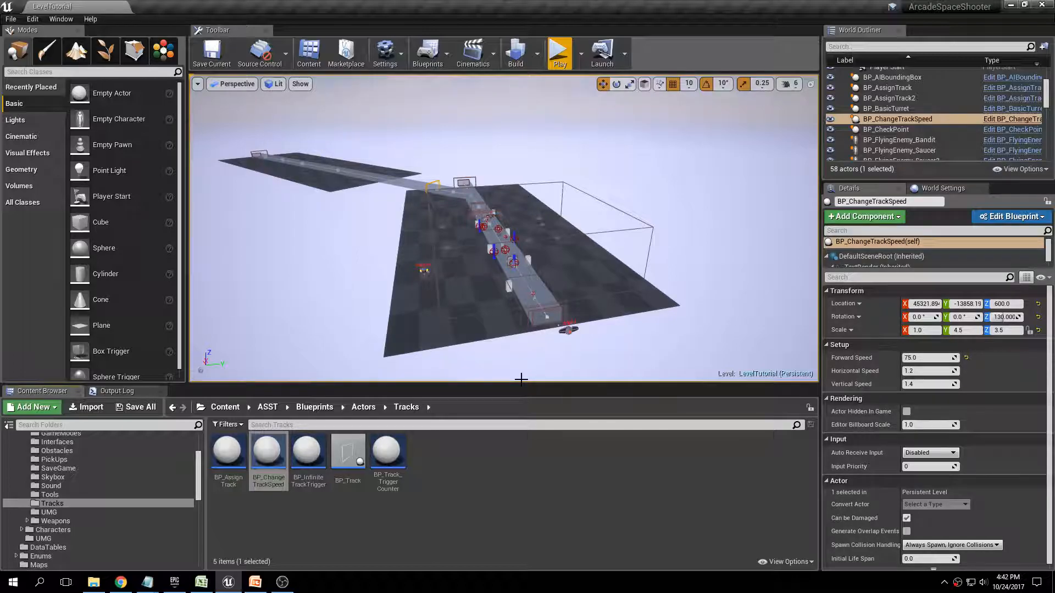
key(w)
right_drag(520, 170, 477, 189)
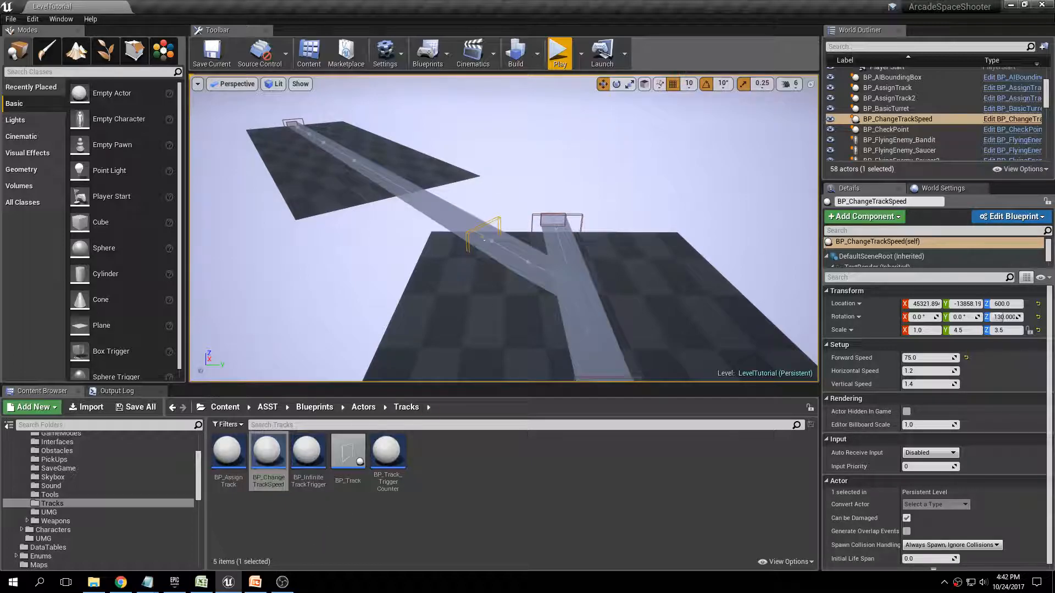
click(570, 153)
key(s)
right_drag(570, 153, 541, 193)
key(d)
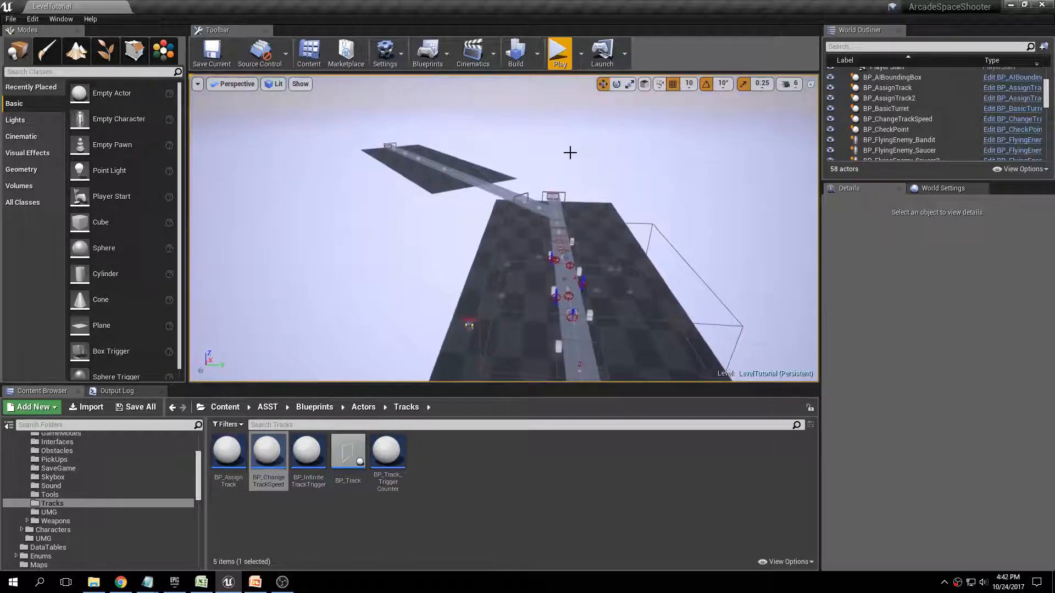